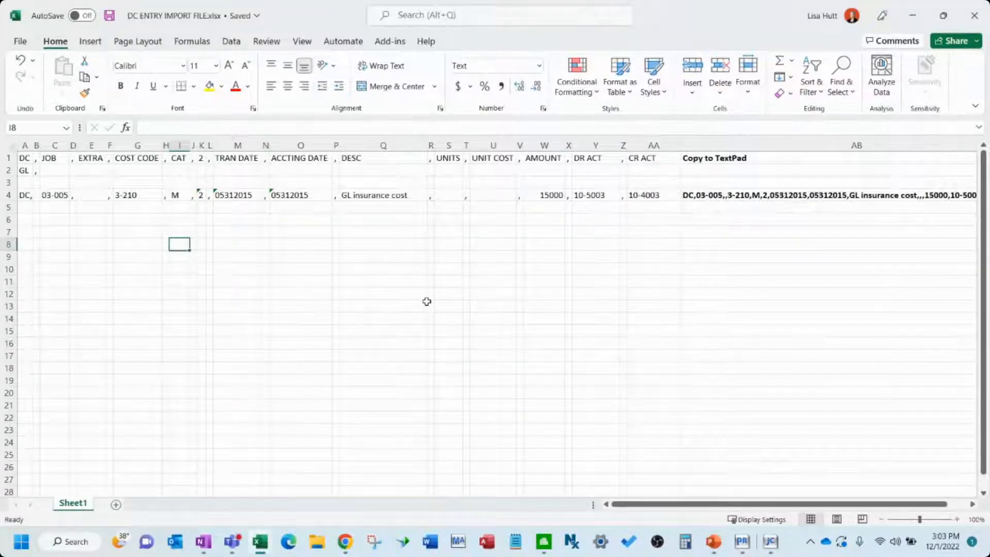
drag(25, 208, 21, 454)
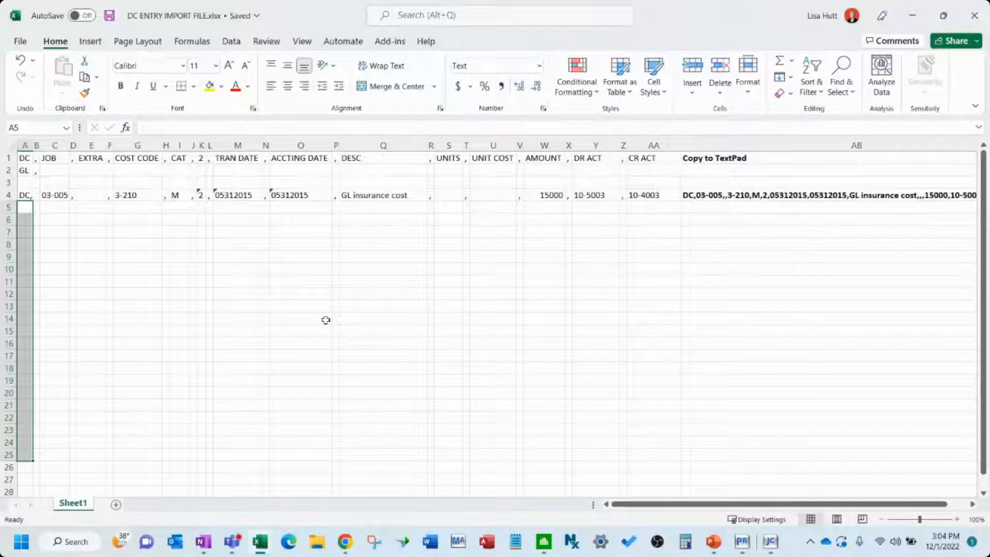
click(392, 287)
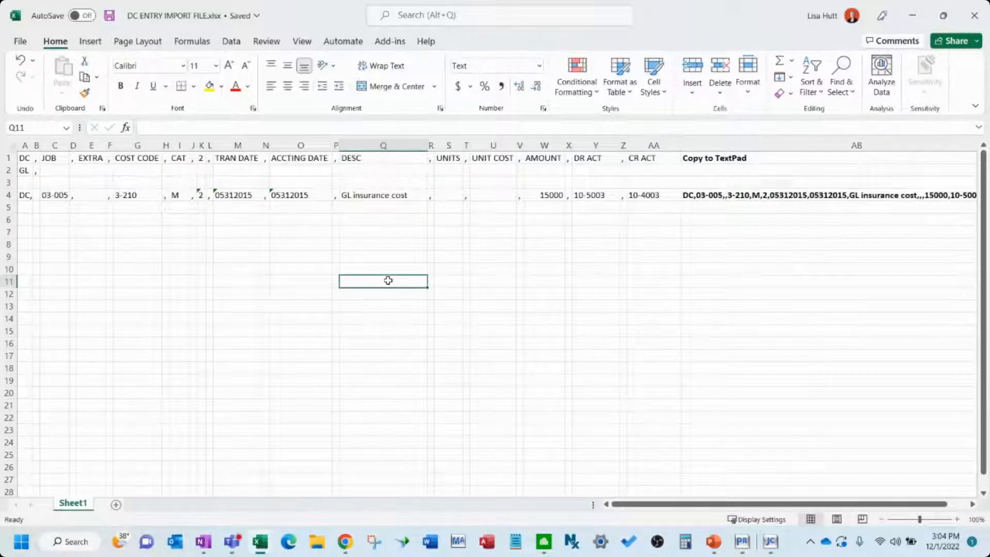
click(392, 243)
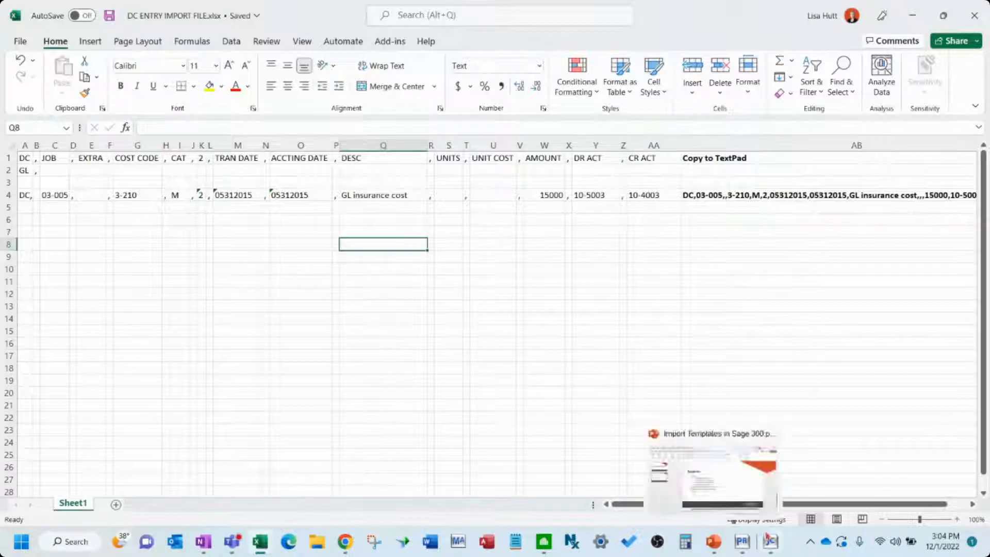
Switch to Sage 300 Job Cost, locate the Direct Costs import command without running it, and return to the Excel workbook
click(769, 550)
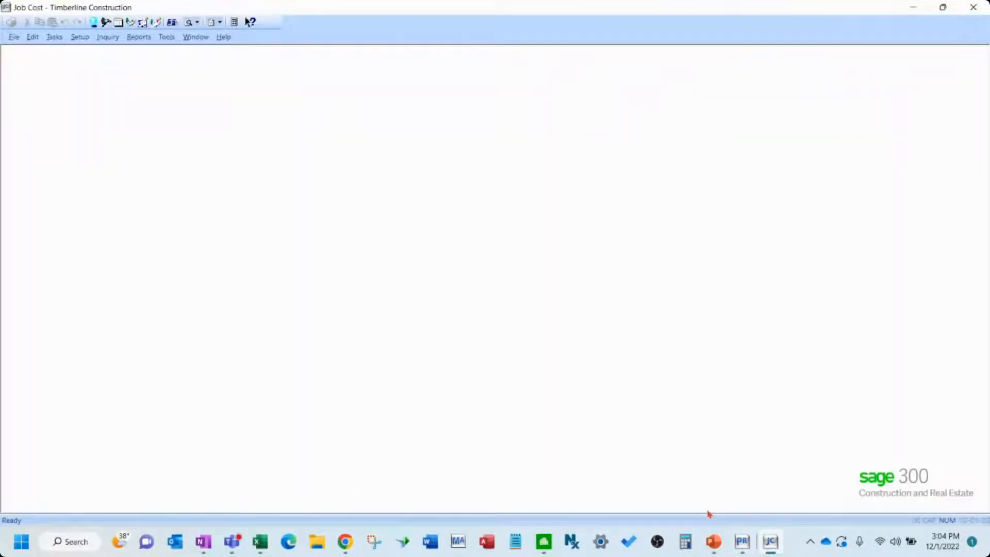
click(54, 36)
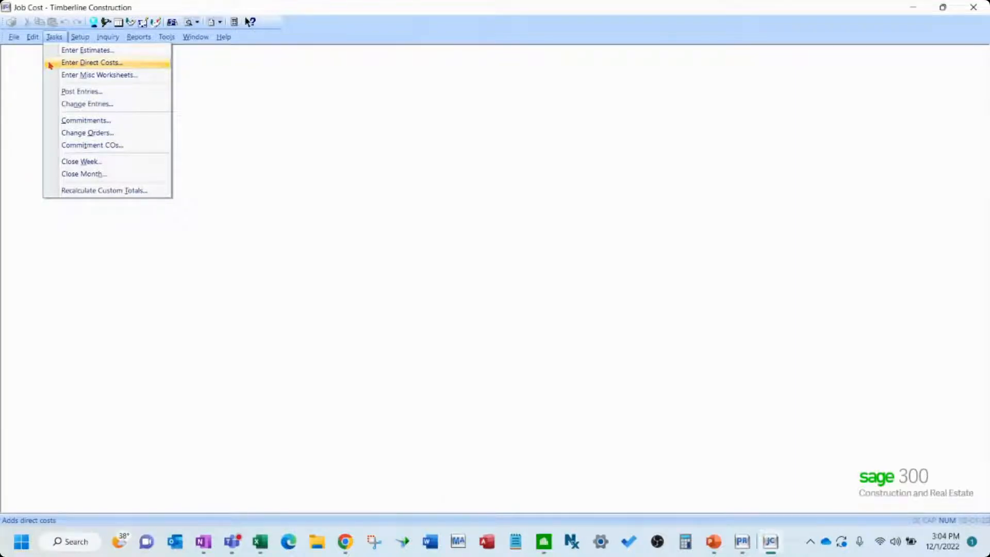
click(138, 37)
mouse_move(165, 40)
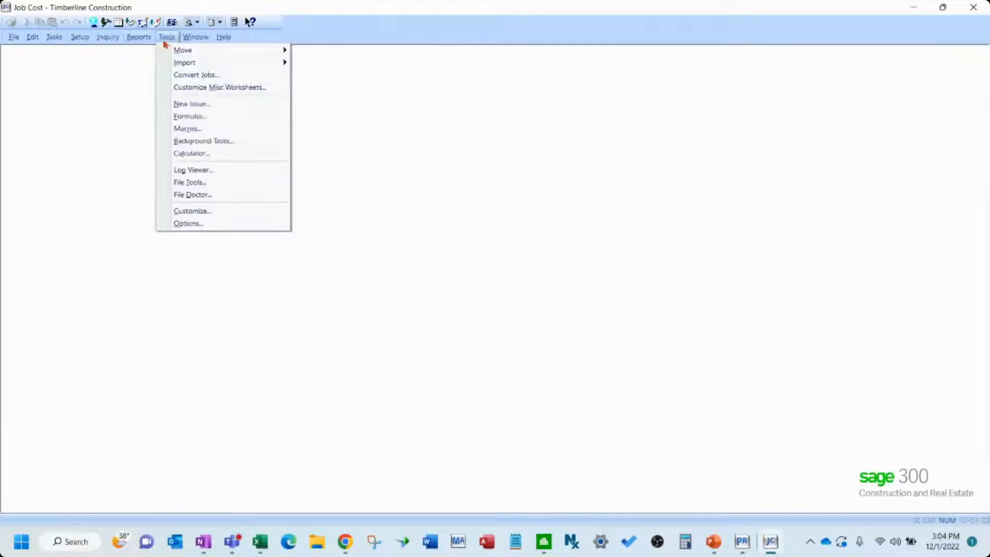
mouse_move(164, 66)
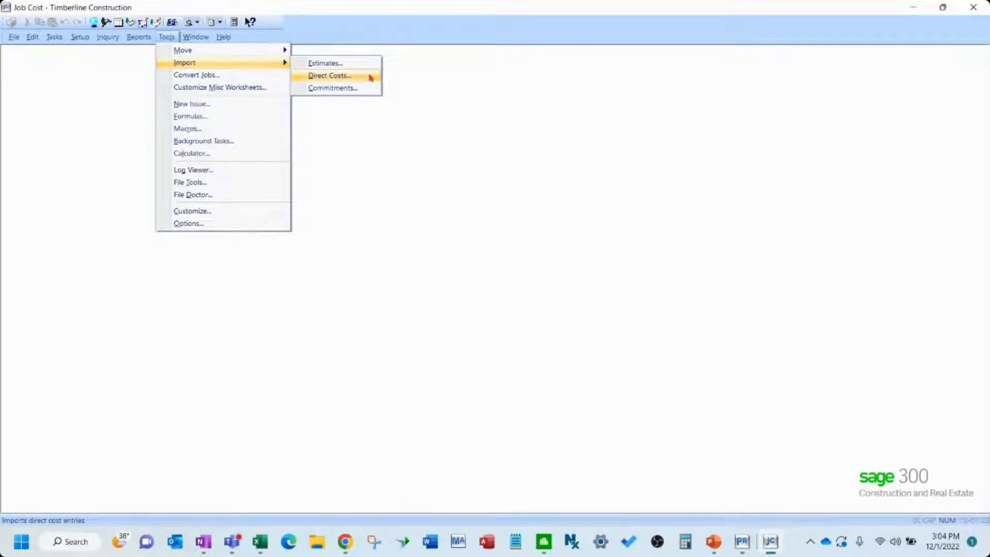
click(686, 202)
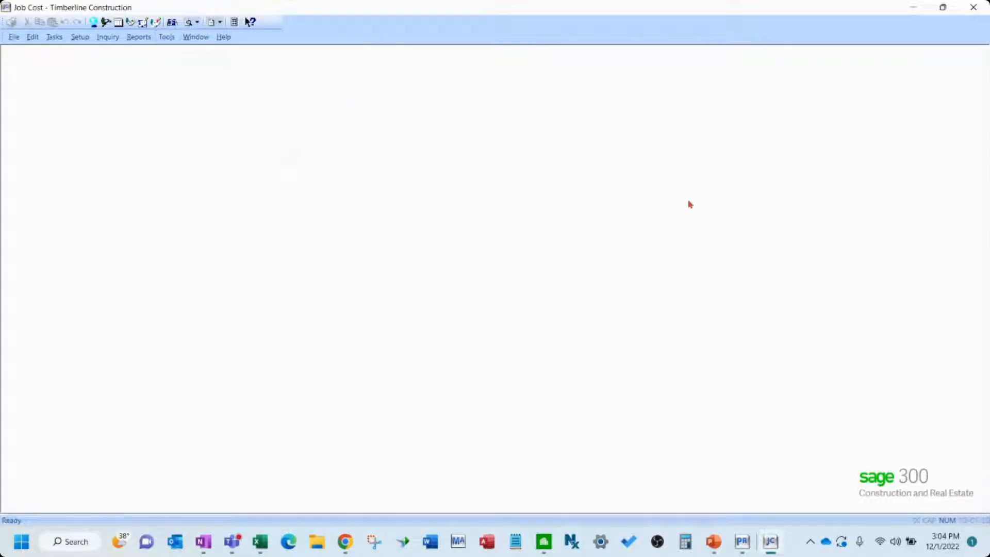
click(914, 9)
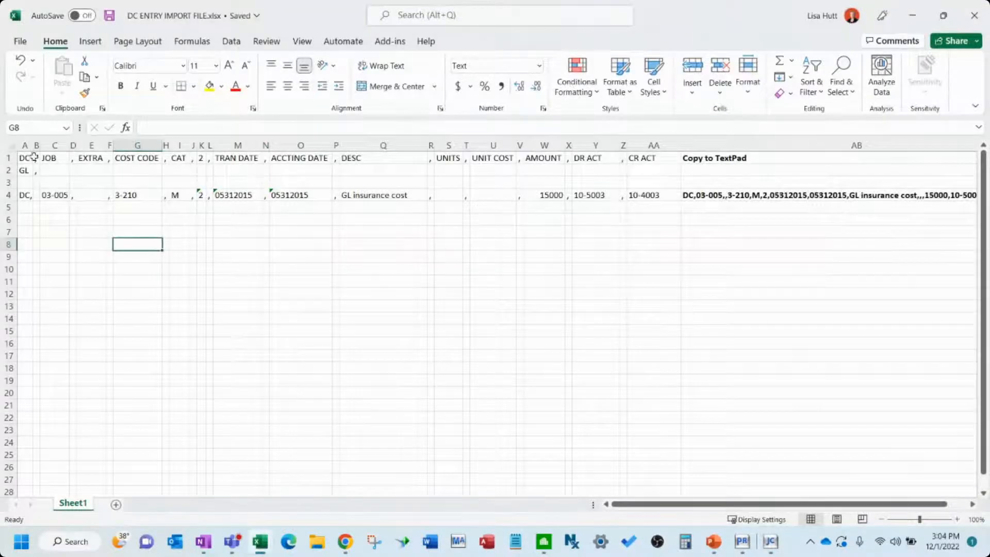
Make the two header rows of the import sheet, rows 1 and 2, bold
drag(16, 158, 15, 171)
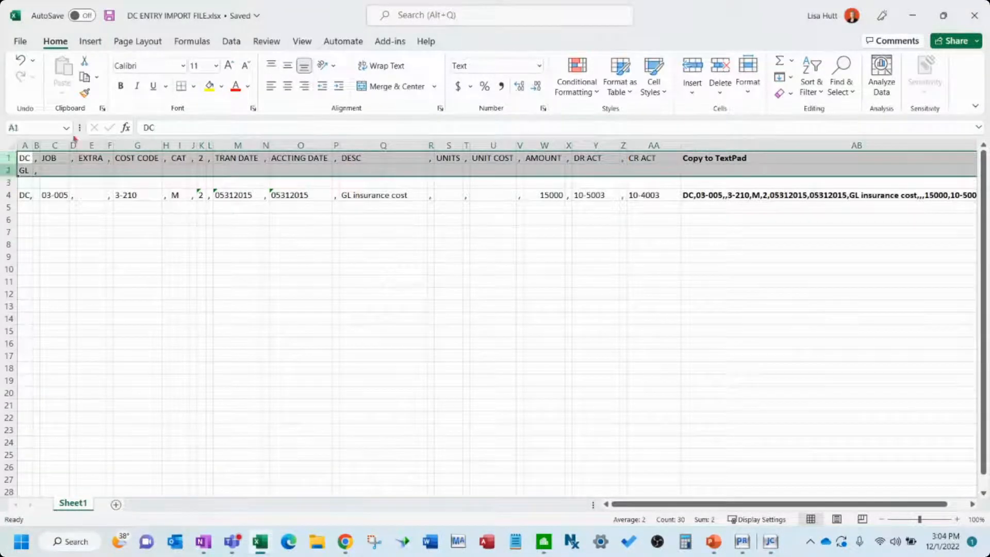
click(120, 86)
click(336, 244)
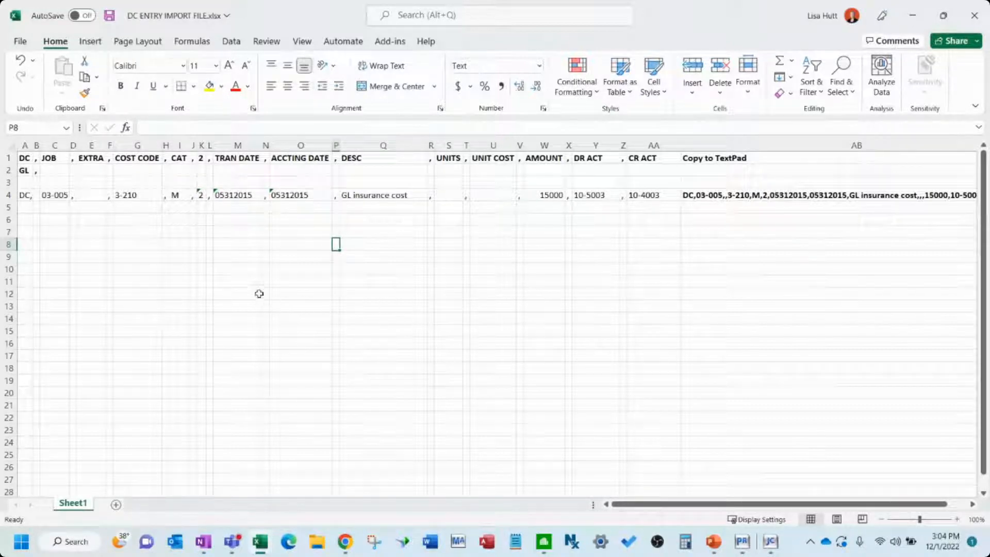
click(228, 282)
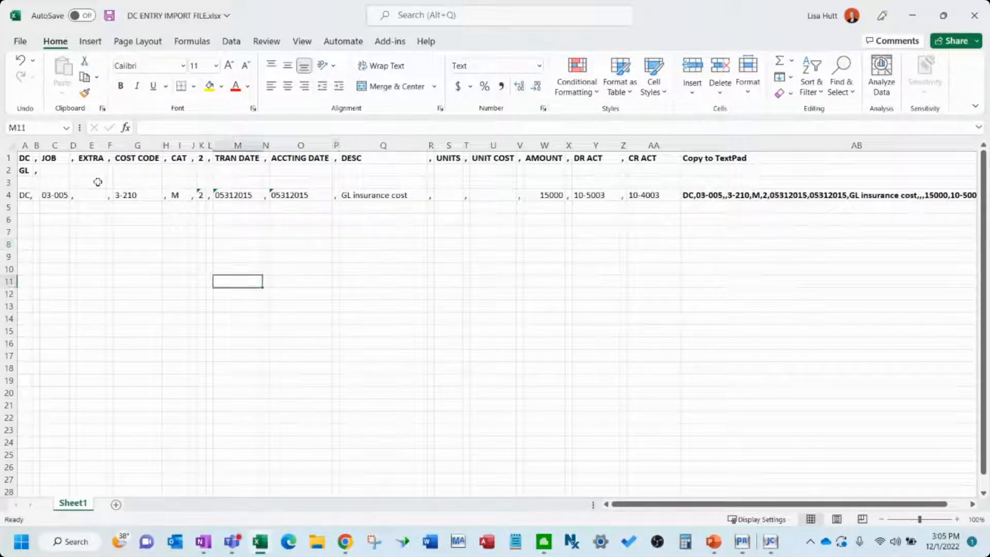
Examine the DC and GL record identifiers in the header rows and the DC entry of the sample record in row 4
click(9, 158)
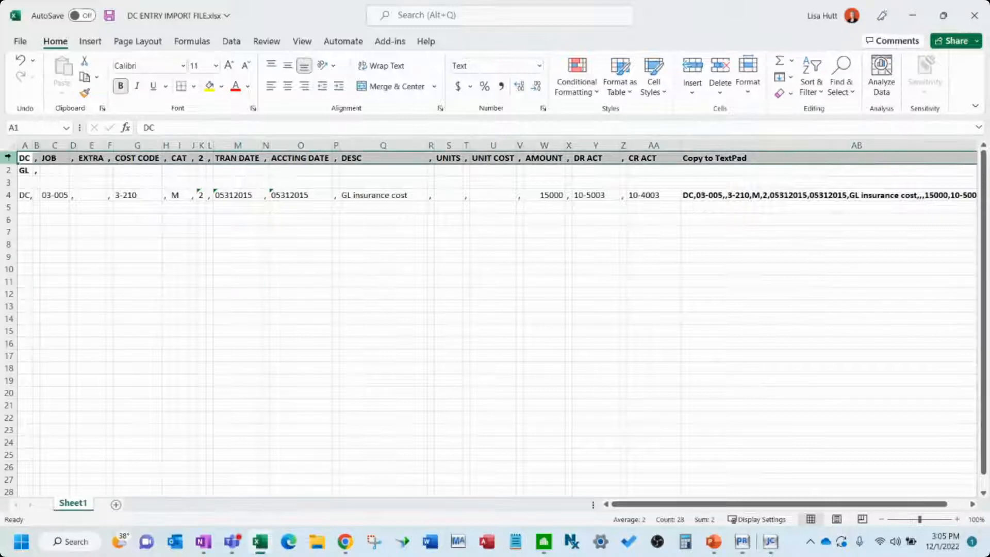
click(166, 260)
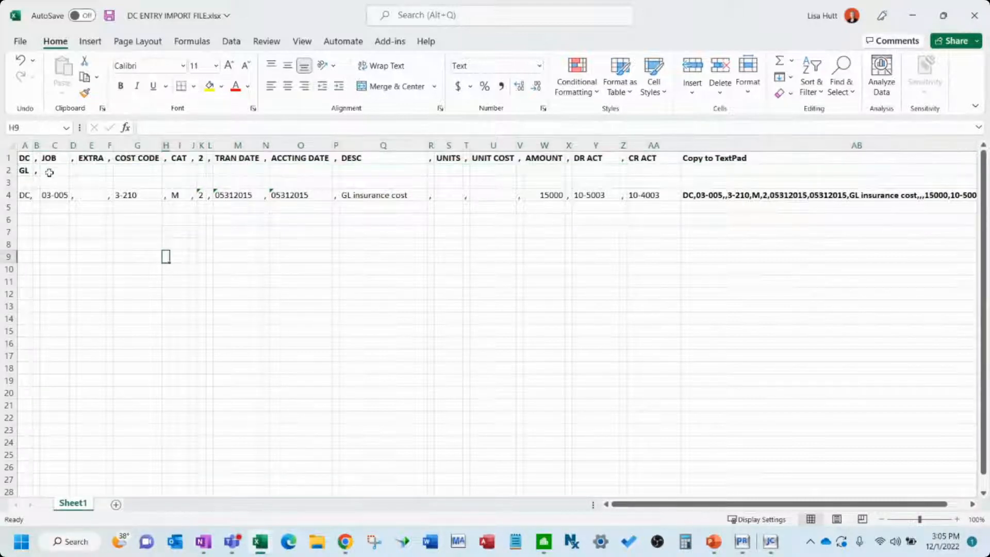
click(24, 158)
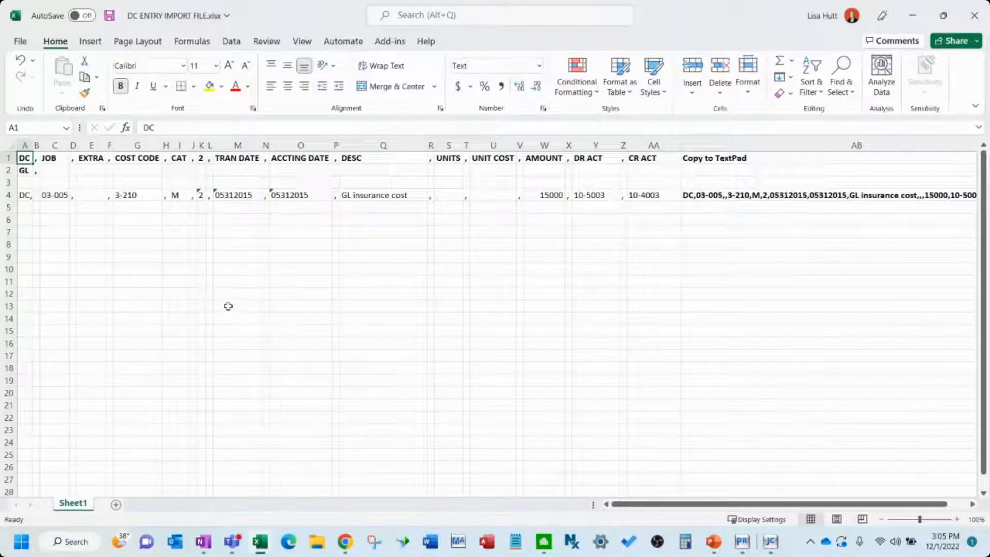
click(154, 281)
click(24, 158)
click(335, 366)
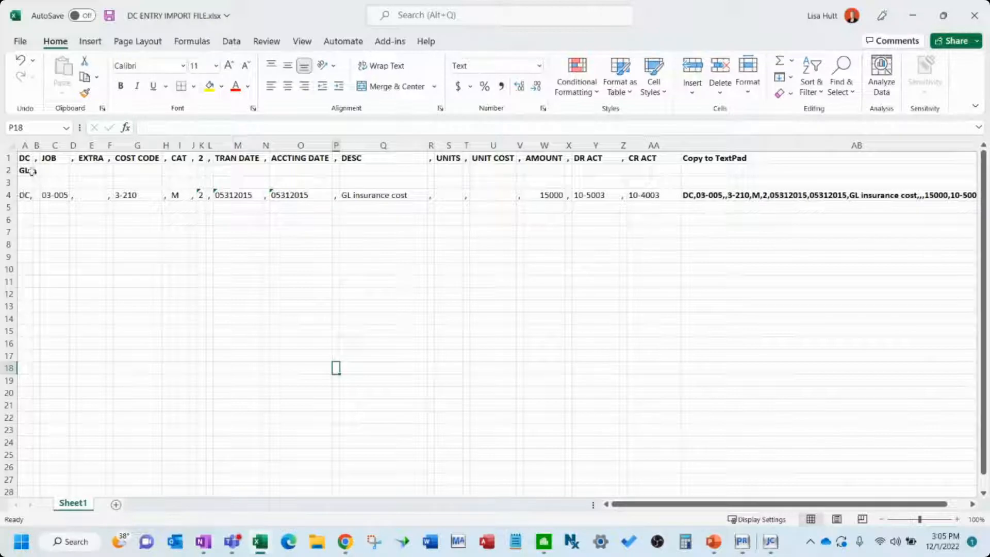
click(24, 195)
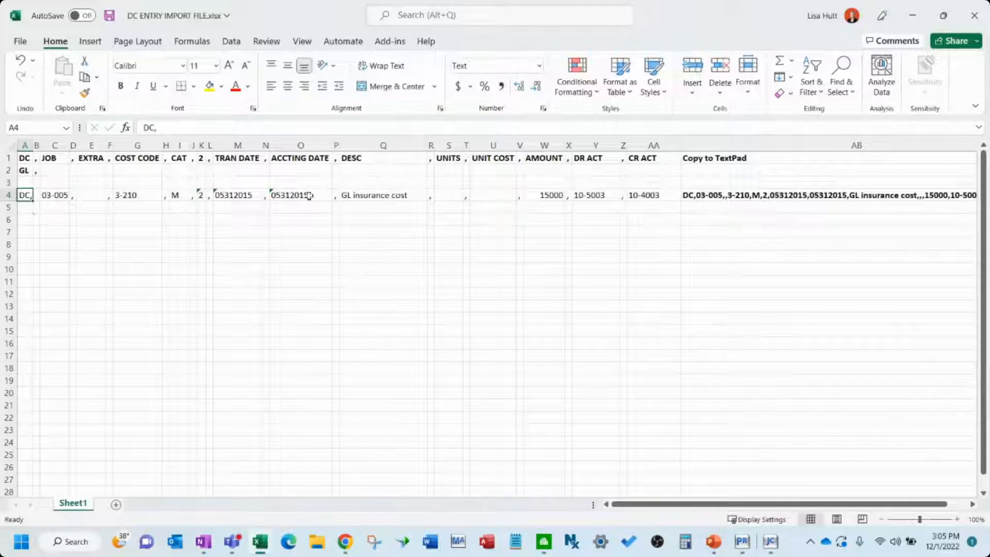
Remove the bold formatting from the concatenated Copy to TextPad text in AB4
click(736, 196)
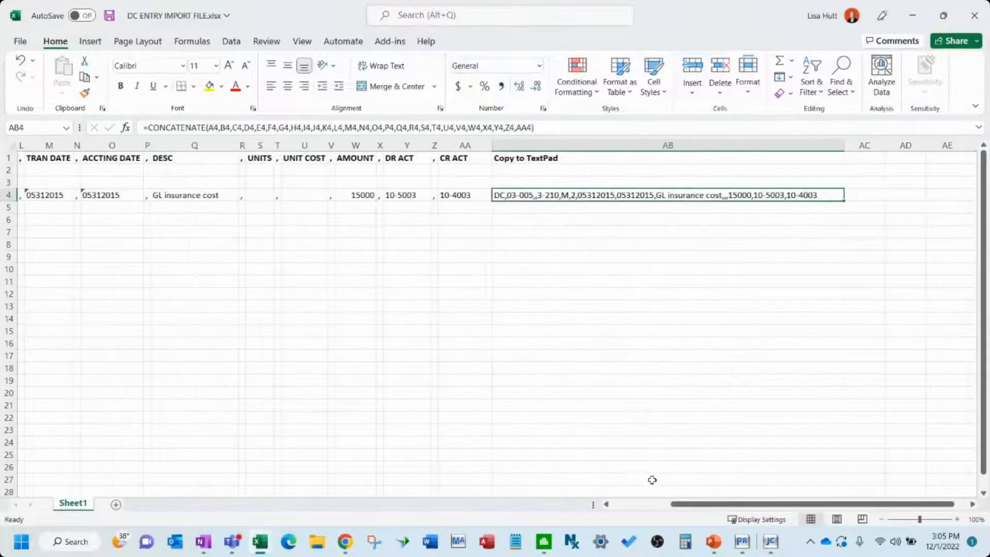
click(642, 504)
click(85, 210)
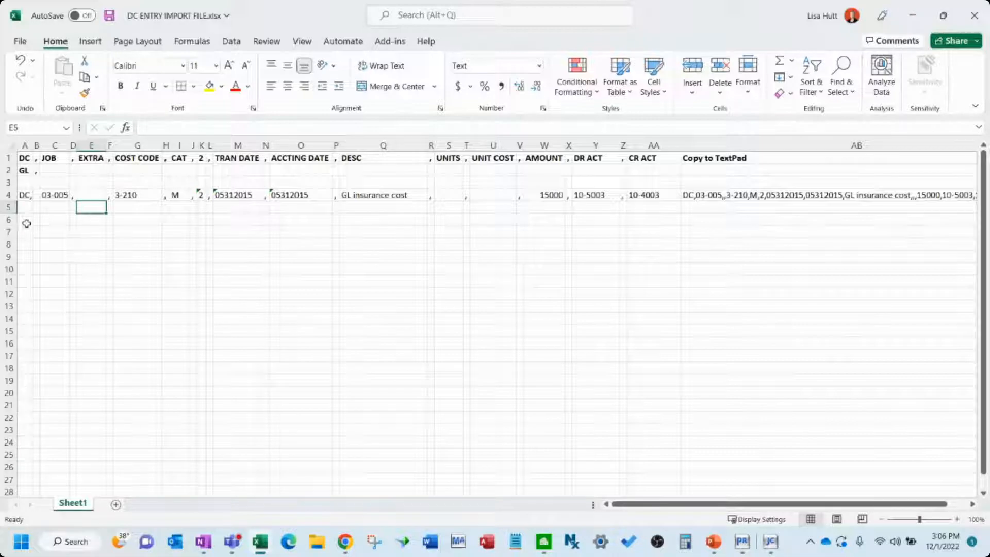
Move the comma after DC in row 4 out of A4 into its own cell, B4
click(25, 196)
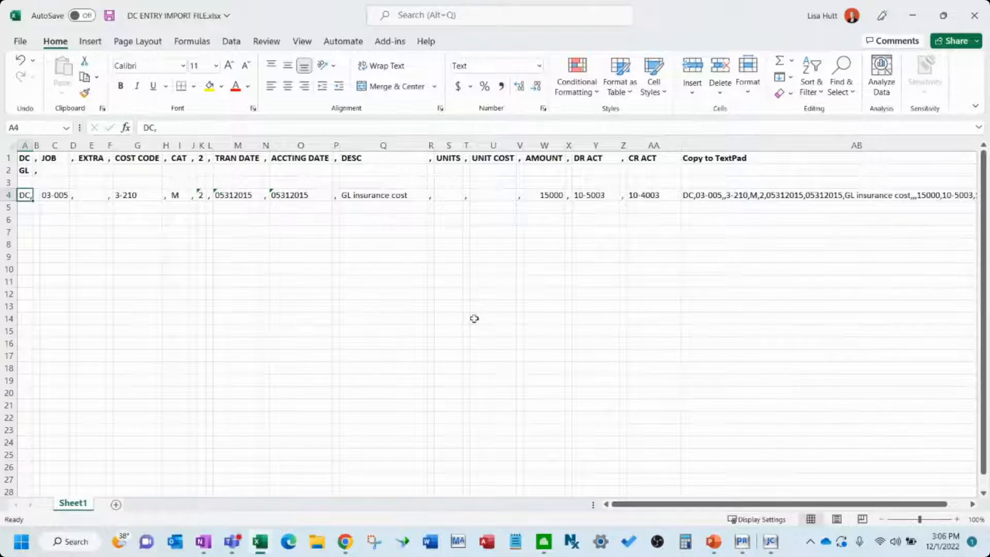
key(F2)
key(BackSpace)
key(Return)
key(Up)
key(Right)
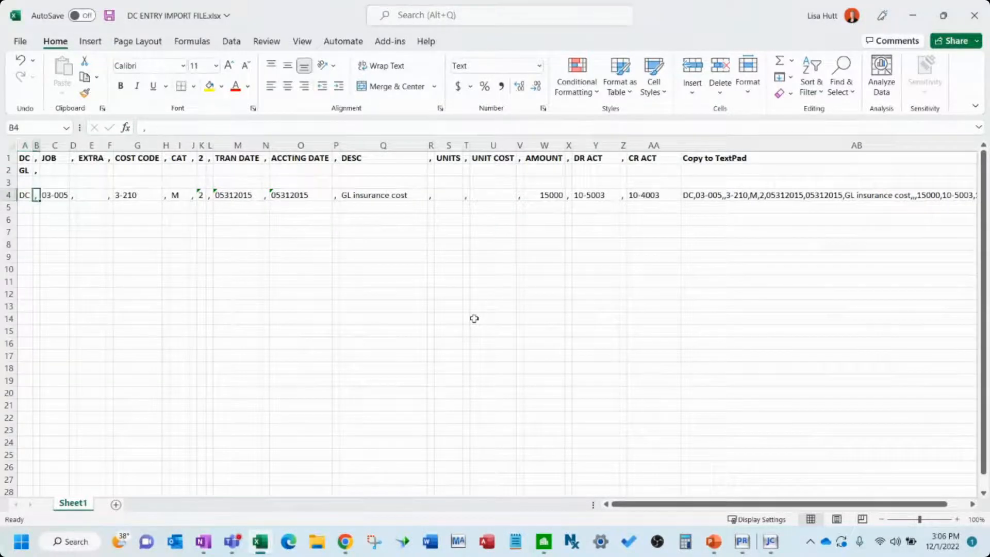
click(474, 318)
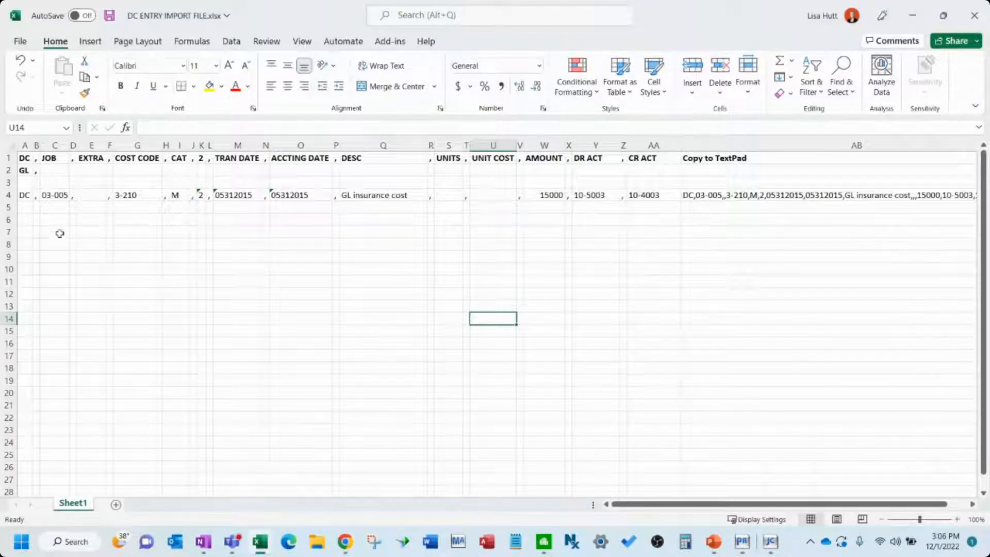
Examine the job and extra fields of the row 4 sample record together with their comma separators and headers
click(56, 206)
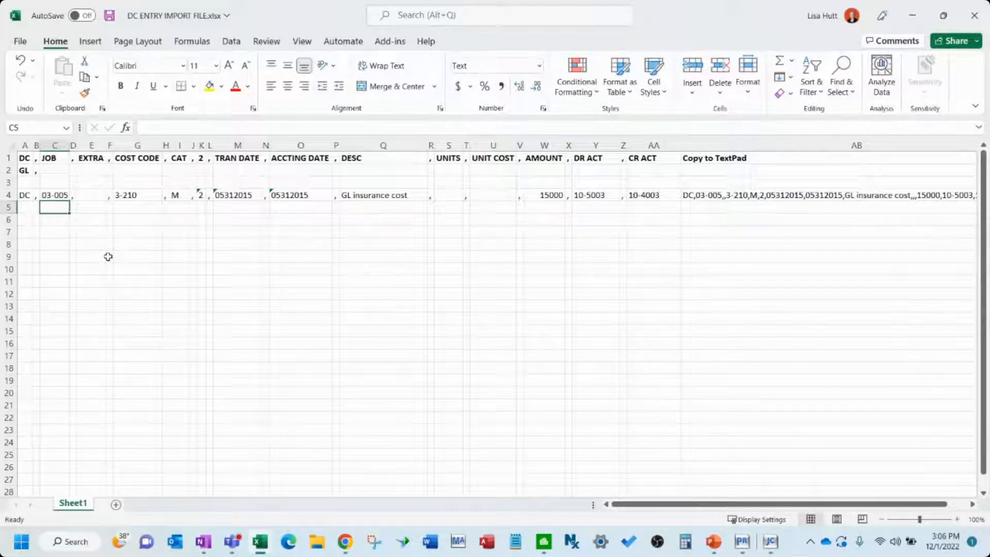
key(Up)
key(Right)
key(Right)
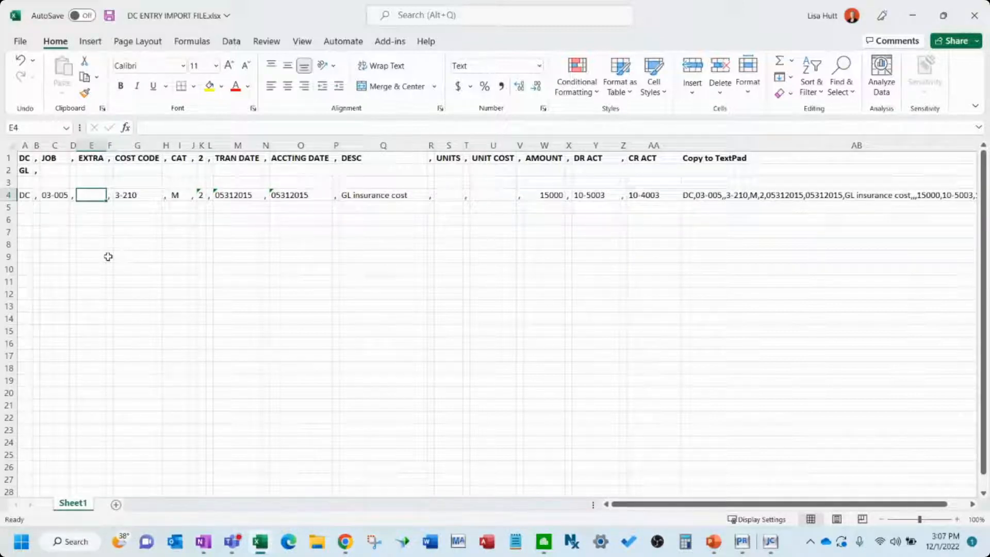
key(Right)
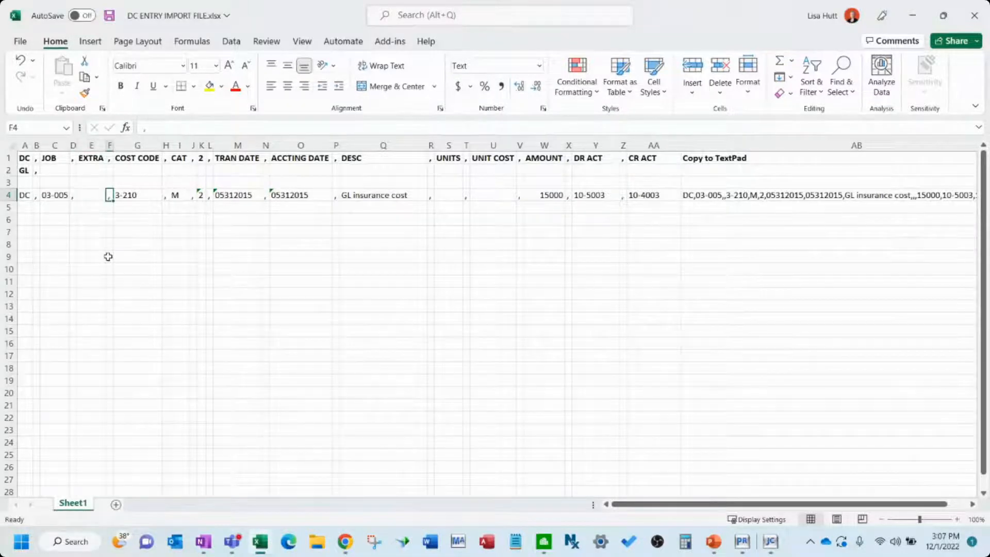
key(Left)
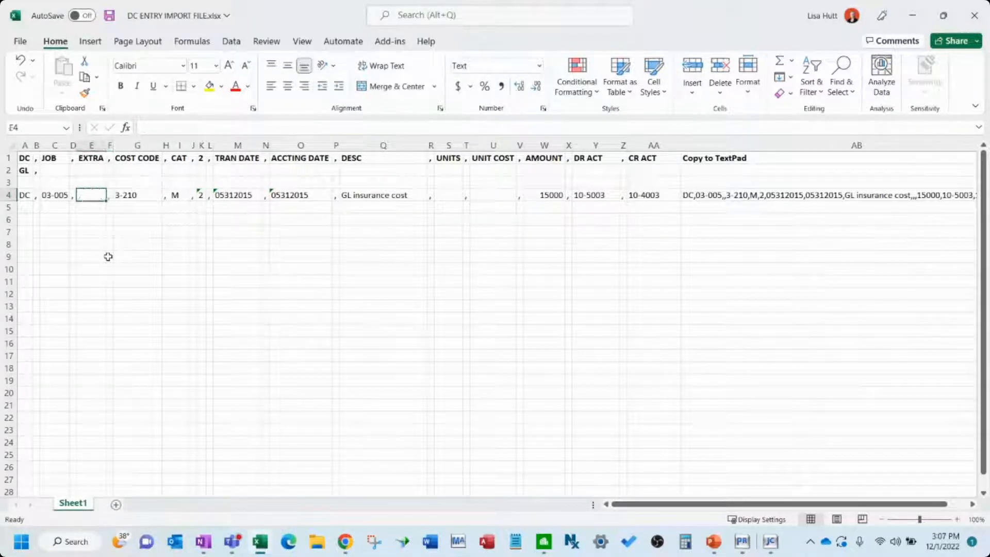
key(Right)
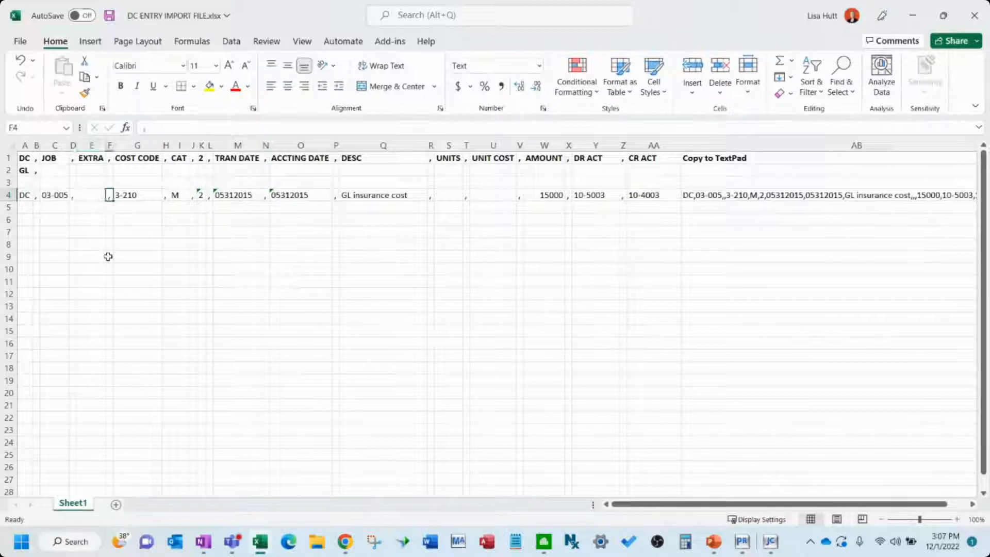
key(Left)
key(Left)
key(Right)
key(Right)
key(Up)
key(Up)
key(Up)
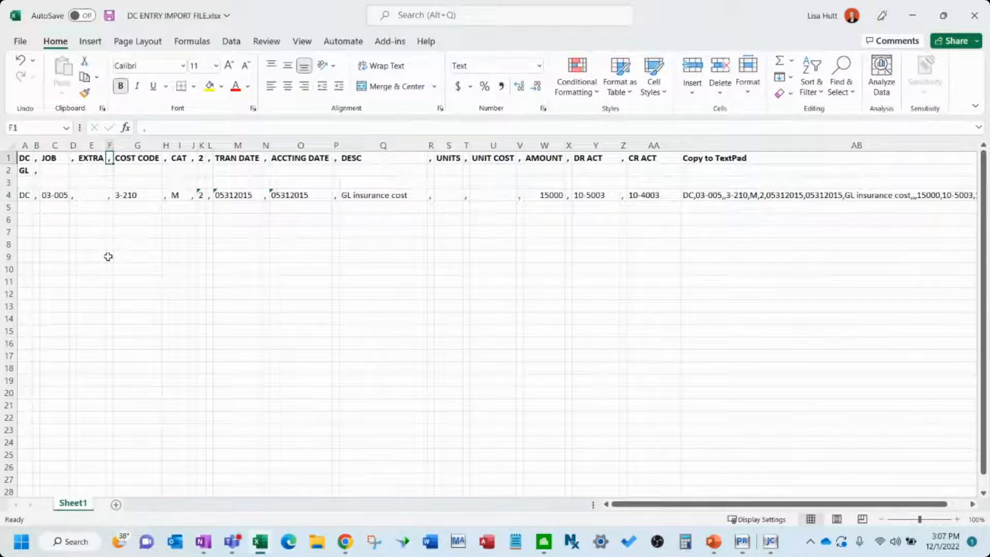
key(Down)
key(Down)
key(Down)
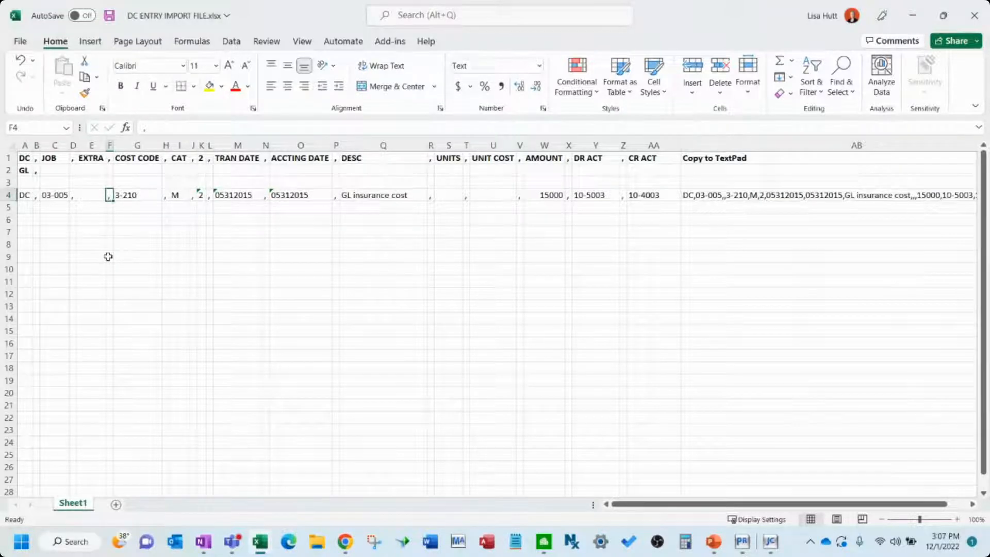
Examine the cost code, category, column K code, transaction date and accounting date of the row 4 sample record
key(Right)
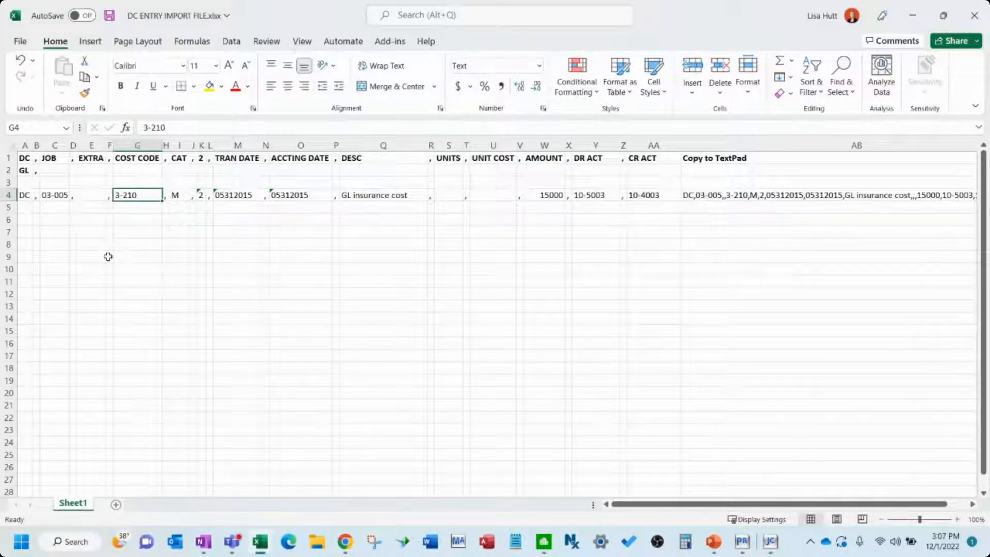
key(Right)
key(Right)
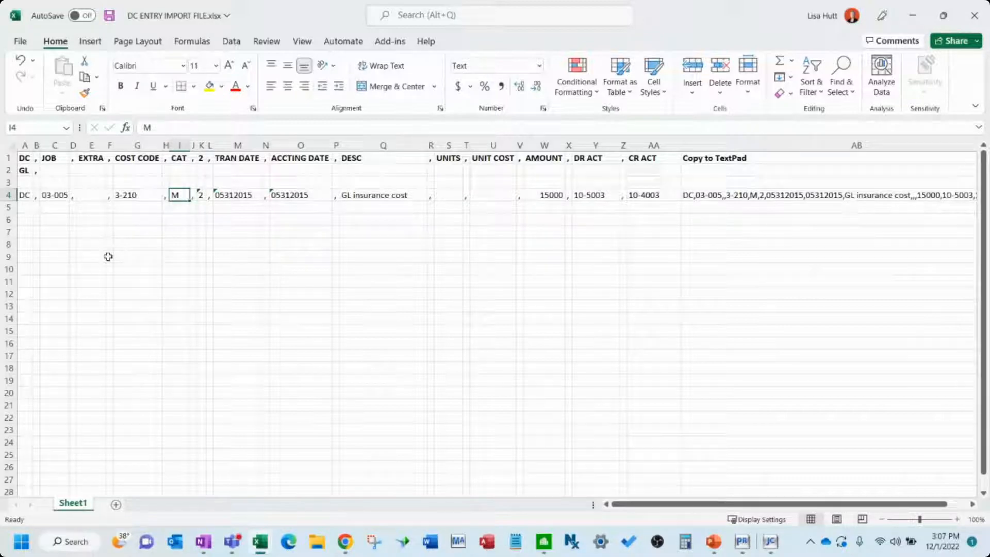
key(Right)
key(Right)
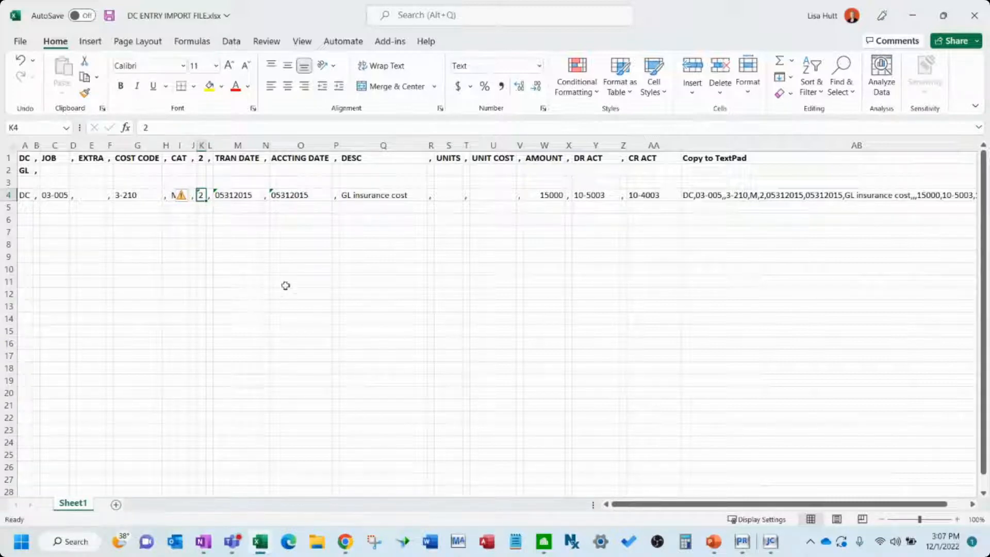
key(Right)
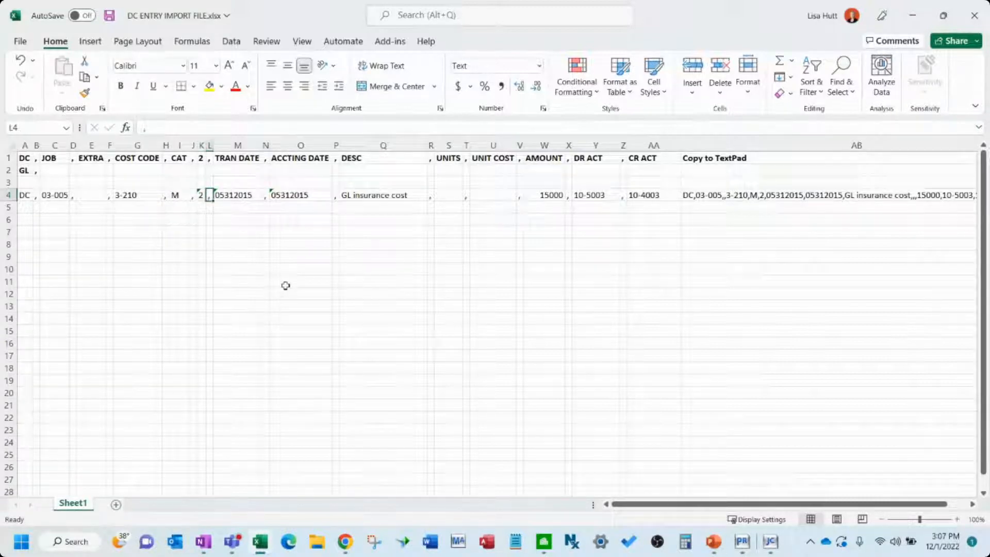
key(Right)
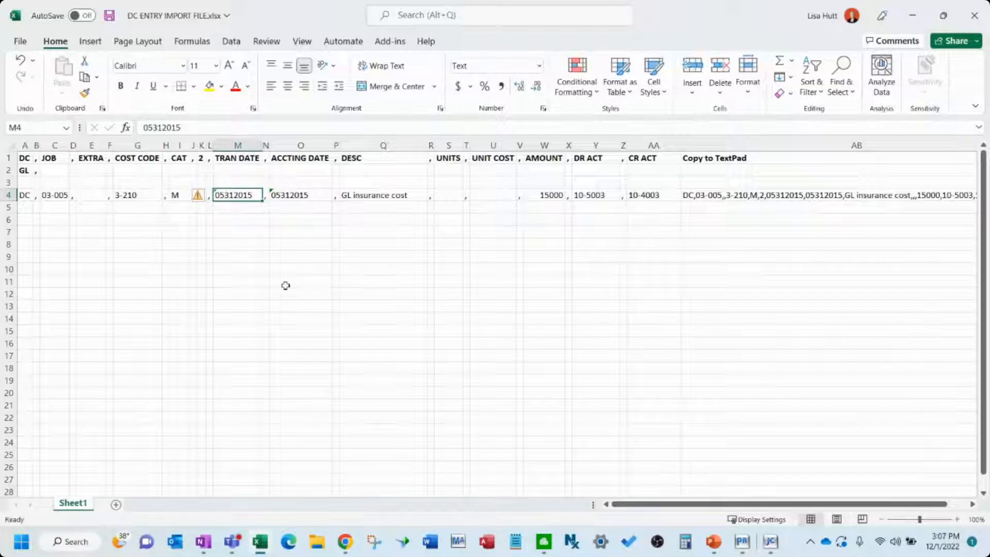
key(Right)
key(Left)
key(Right)
key(Right)
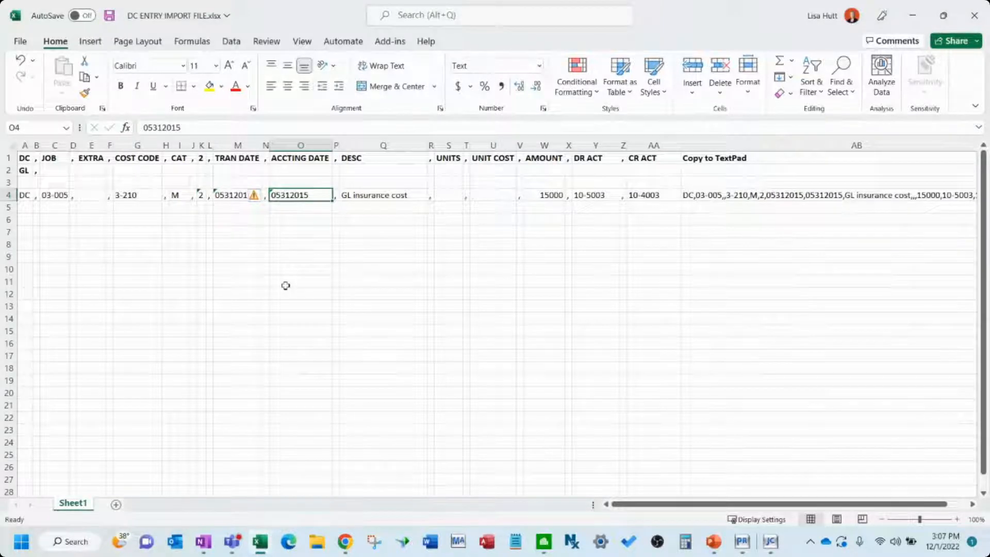
Enter 05312015 as a sample transaction date in M5 and clear the cell again
key(Left)
key(Left)
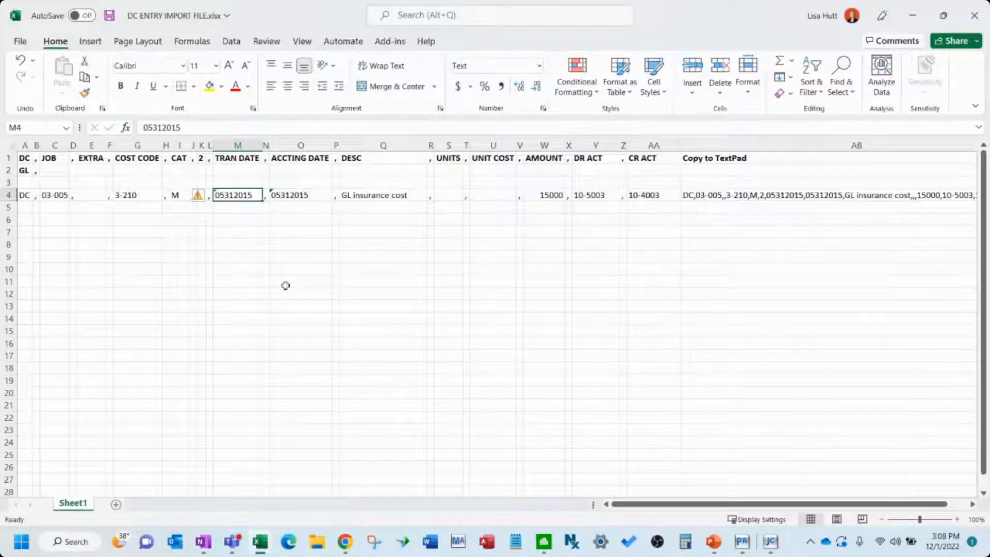
key(Right)
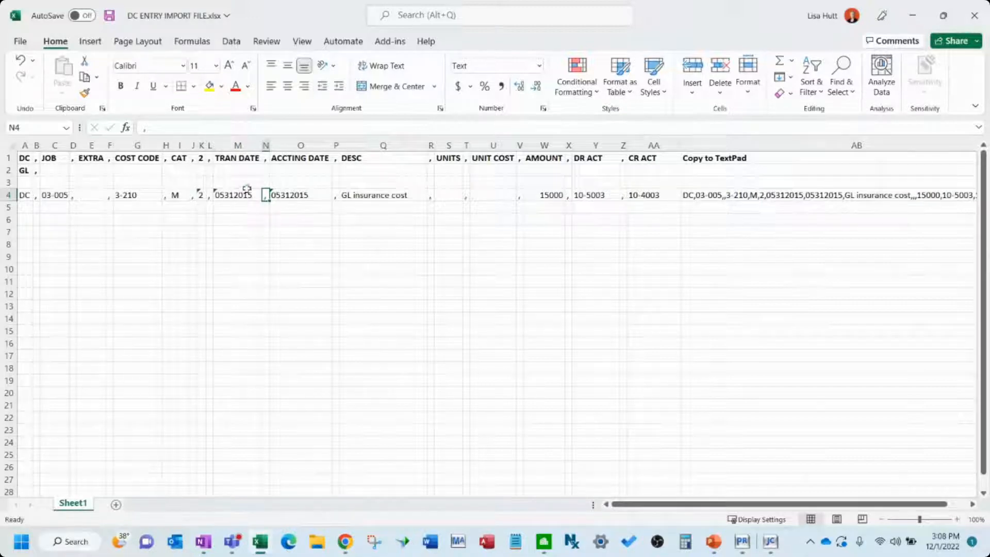
click(239, 208)
text(05312015)
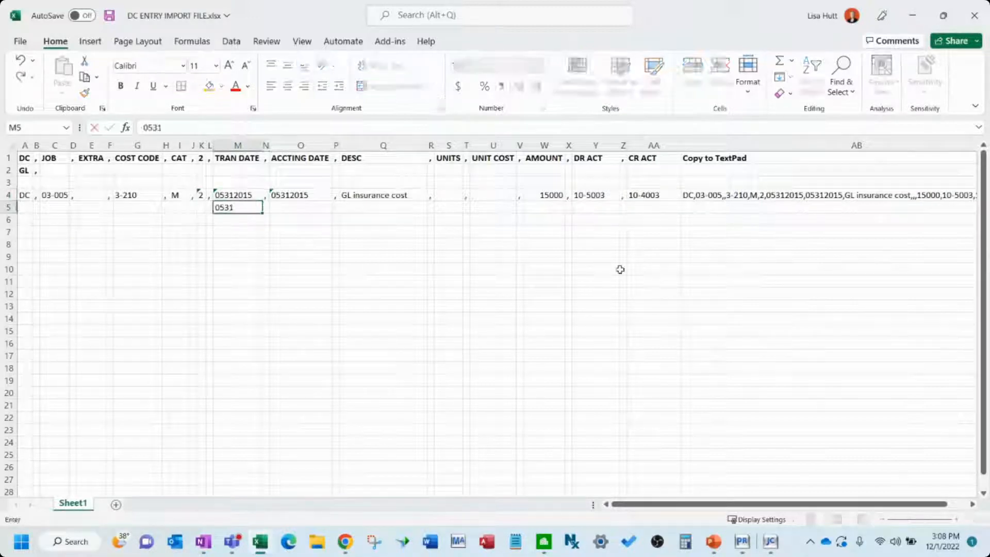
key(Return)
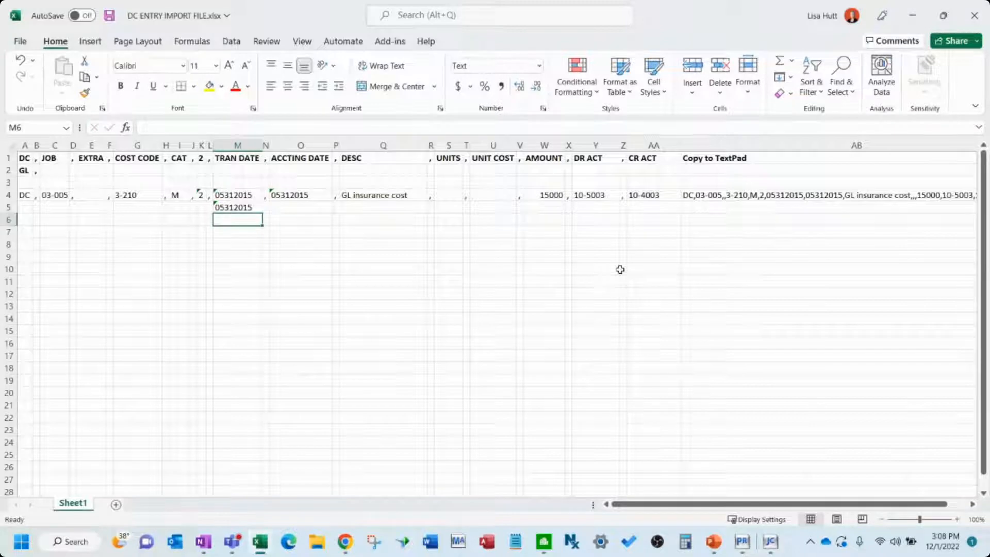
key(Up)
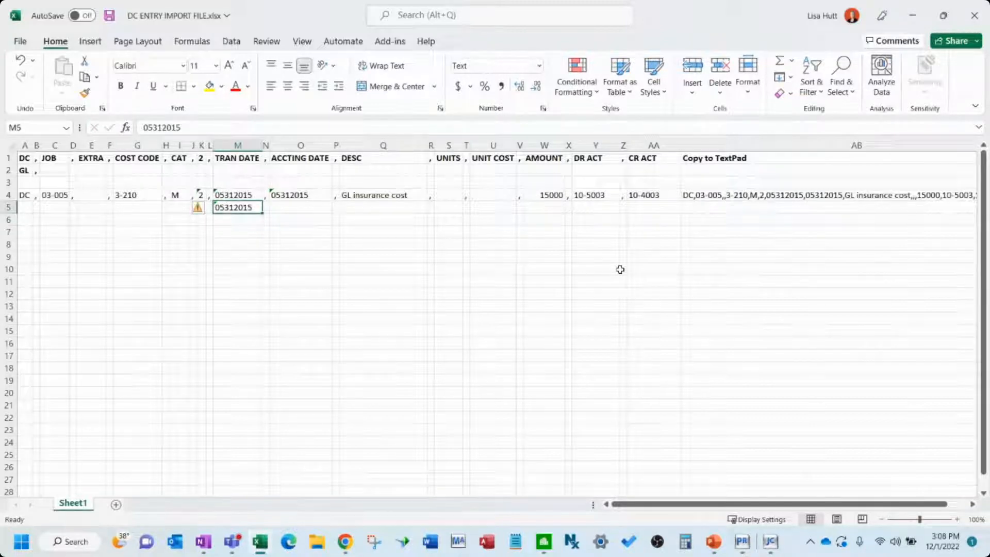
key(Delete)
key(Up)
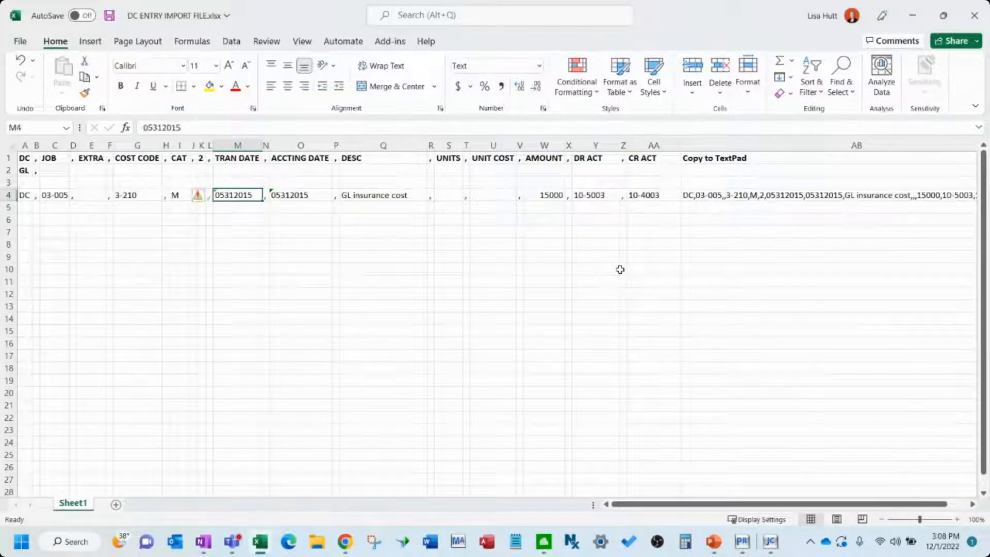
Enclose the GL insurance cost description in Q4 in double quotation marks
key(Right)
key(Right)
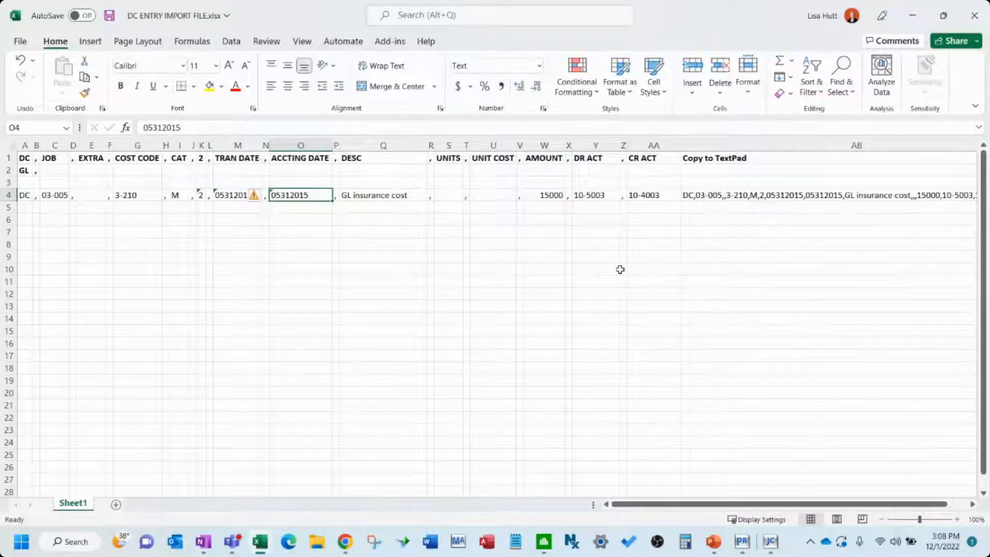
key(Right)
key(Right)
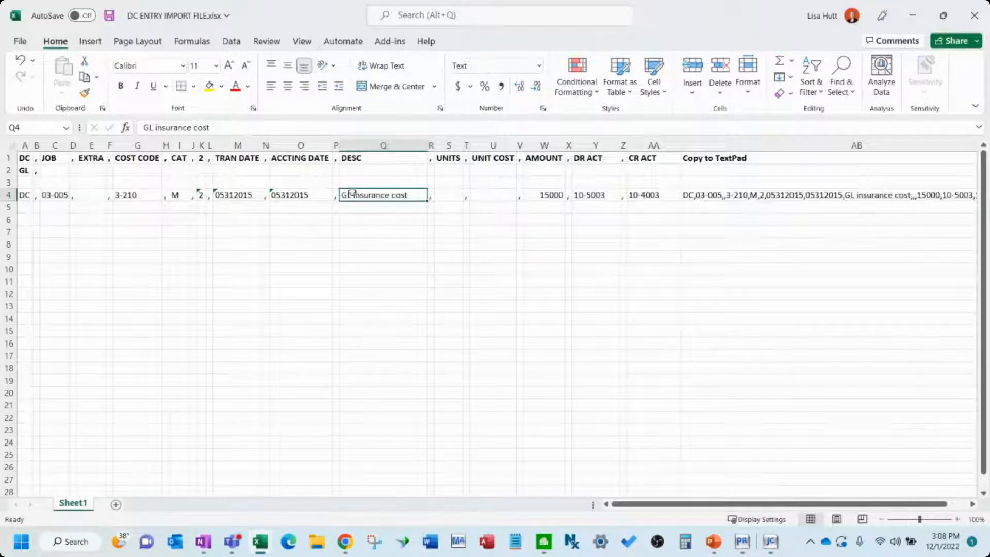
click(370, 252)
click(375, 196)
click(429, 124)
text(")
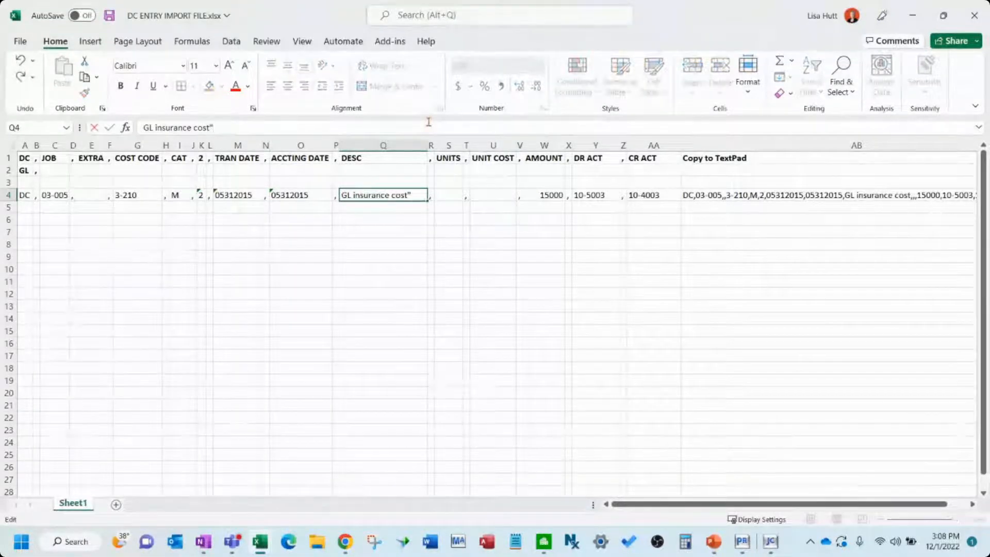
key(Home)
text(")
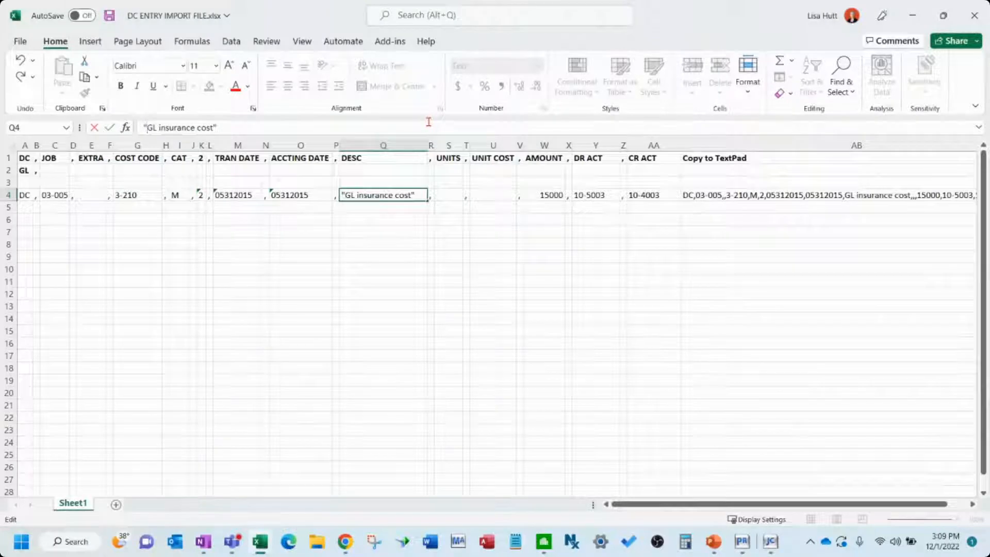
key(Return)
key(Up)
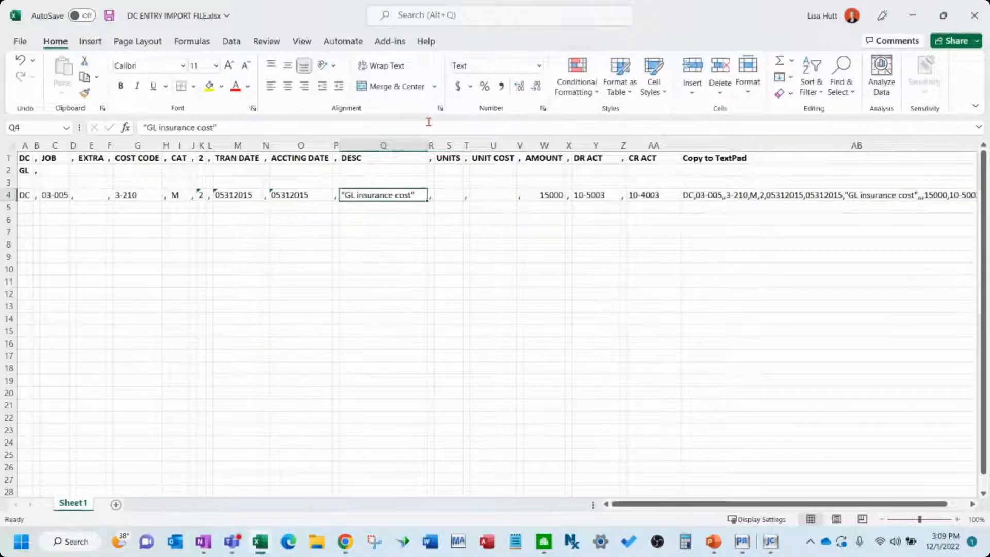
Remove the opening and closing quotation marks from the description in Q4
click(429, 124)
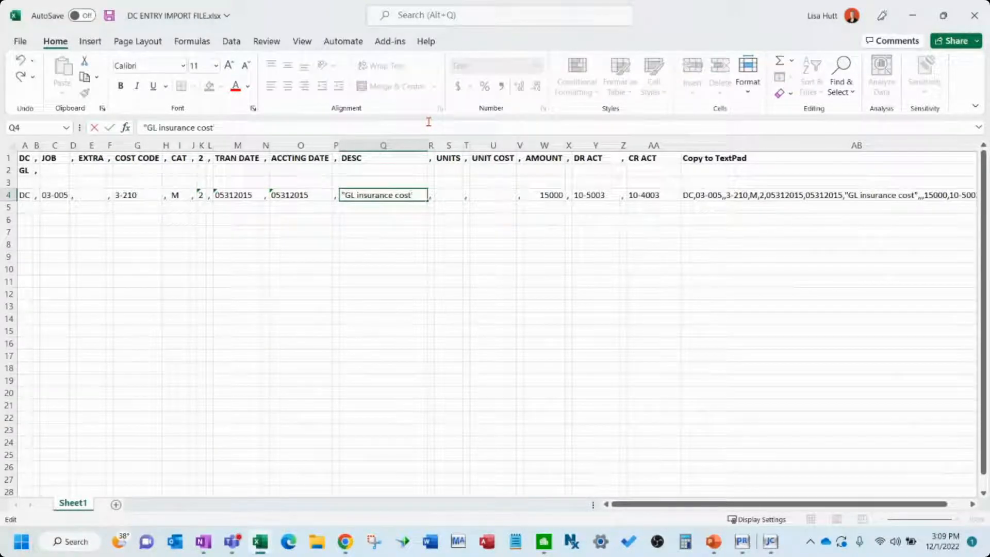
key(BackSpace)
key(Home)
key(Delete)
key(Return)
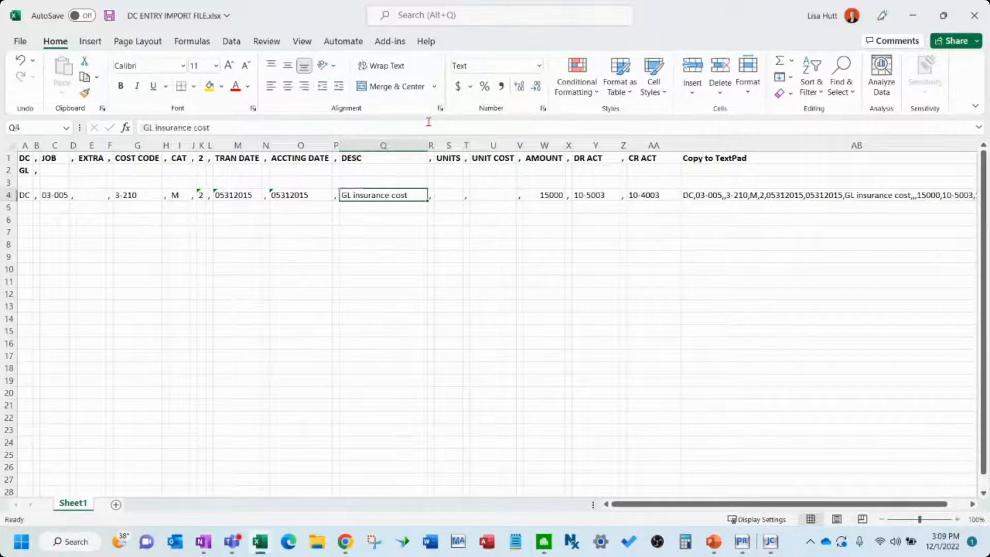
key(Up)
Examine the units, unit cost and amount fields of the row 4 sample record
key(Right)
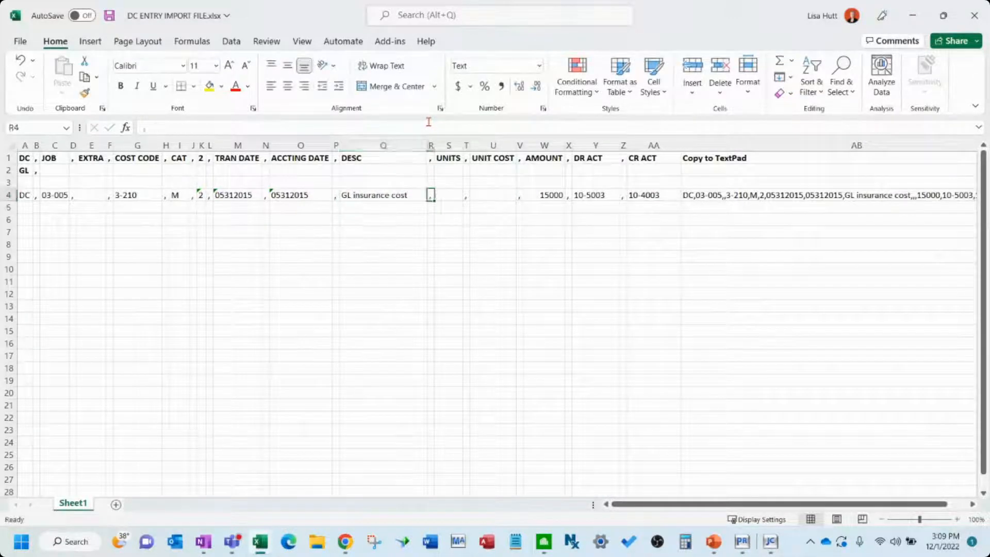
click(410, 233)
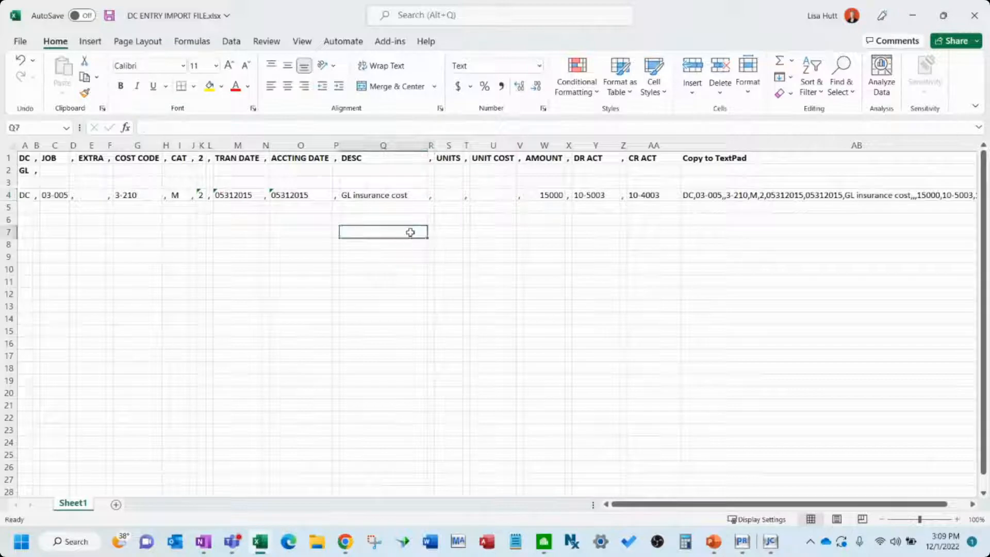
click(485, 196)
click(449, 195)
click(476, 195)
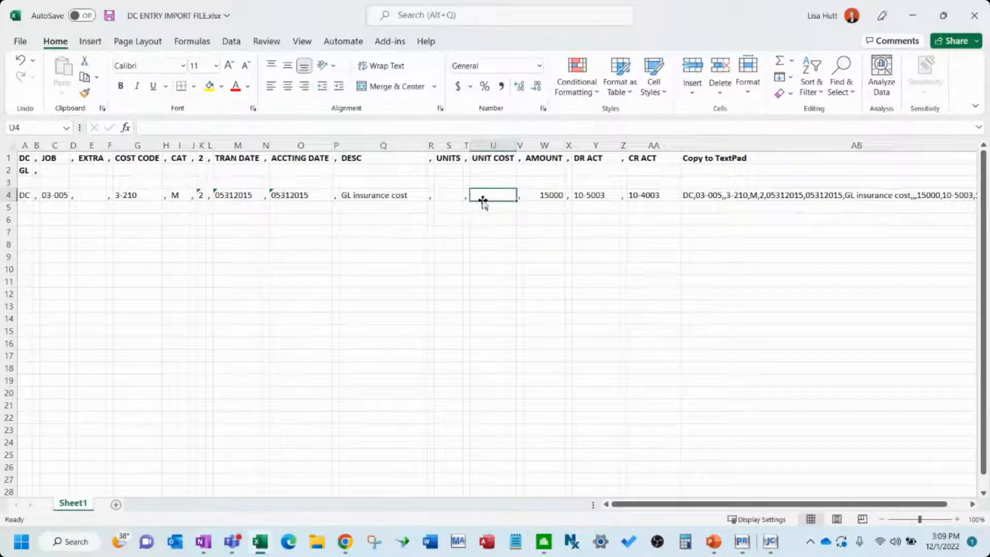
click(548, 195)
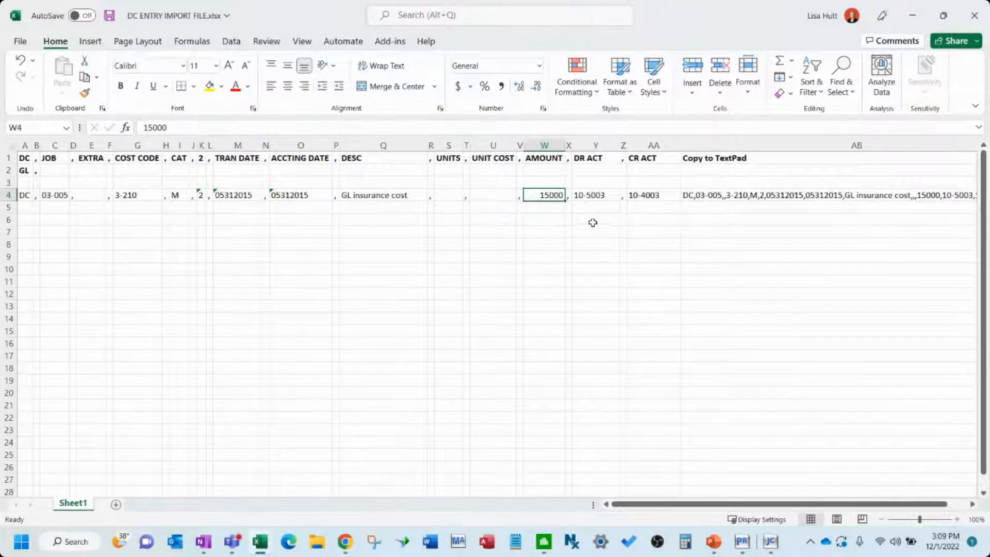
Look up the record's debit account, Cost of Sales - Materials, in the General Ledger account list and return to the import workbook
click(598, 197)
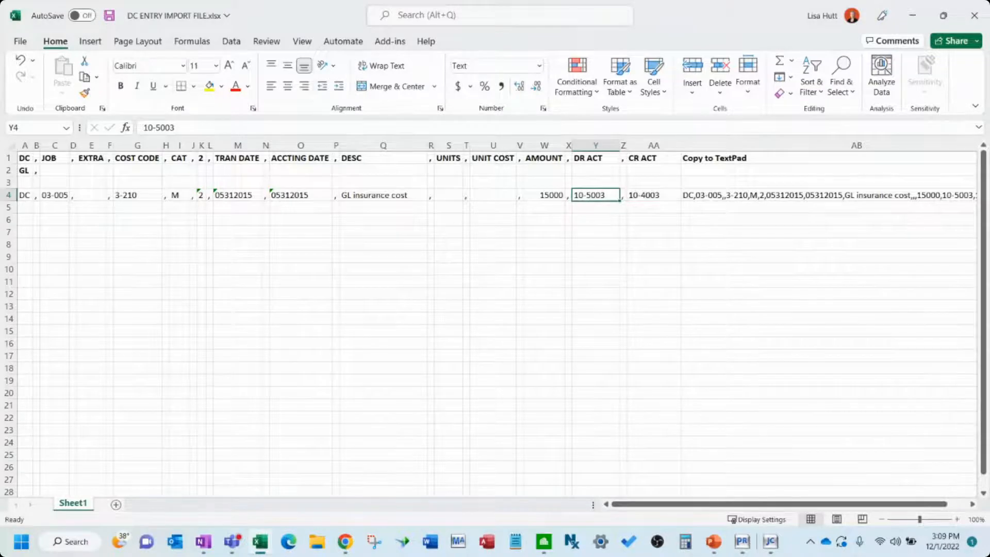
key(alt+Tab)
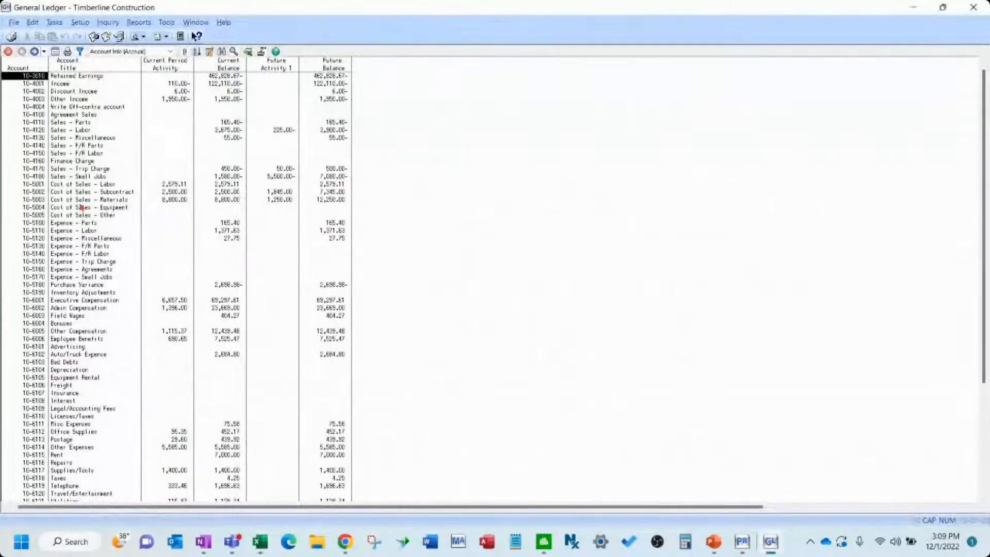
click(116, 201)
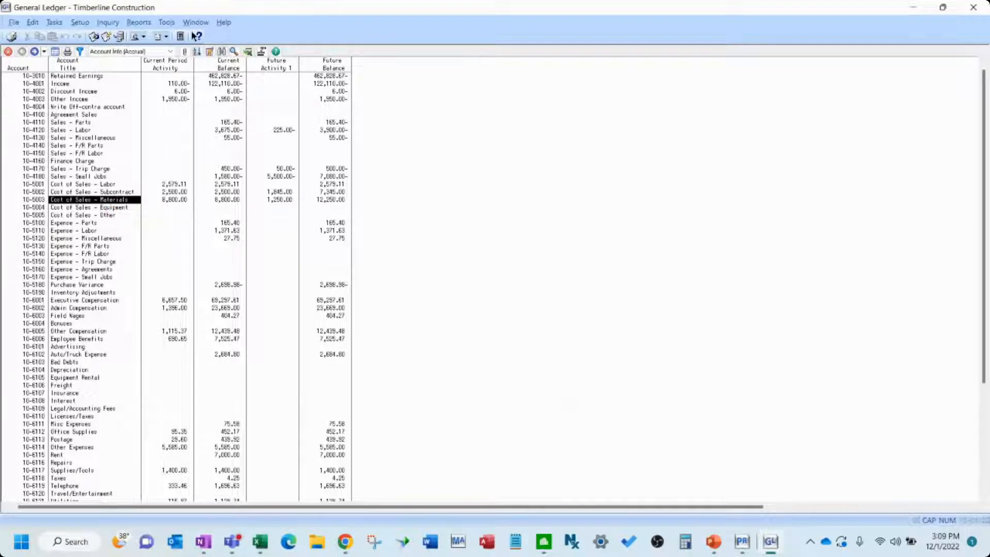
click(38, 201)
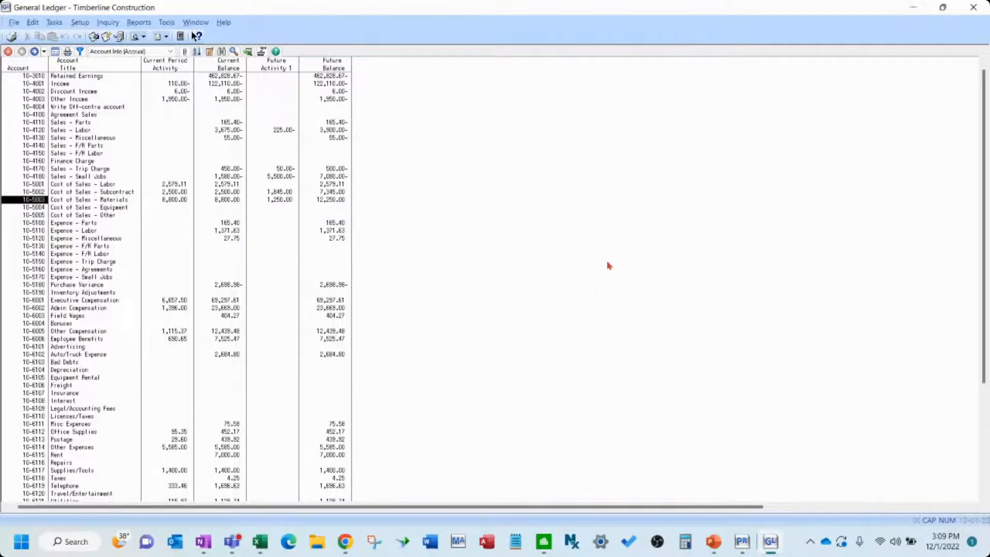
key(alt+Tab)
Look up the credit account from AA4, Other Income, in the General Ledger account list and return to the import workbook
click(652, 199)
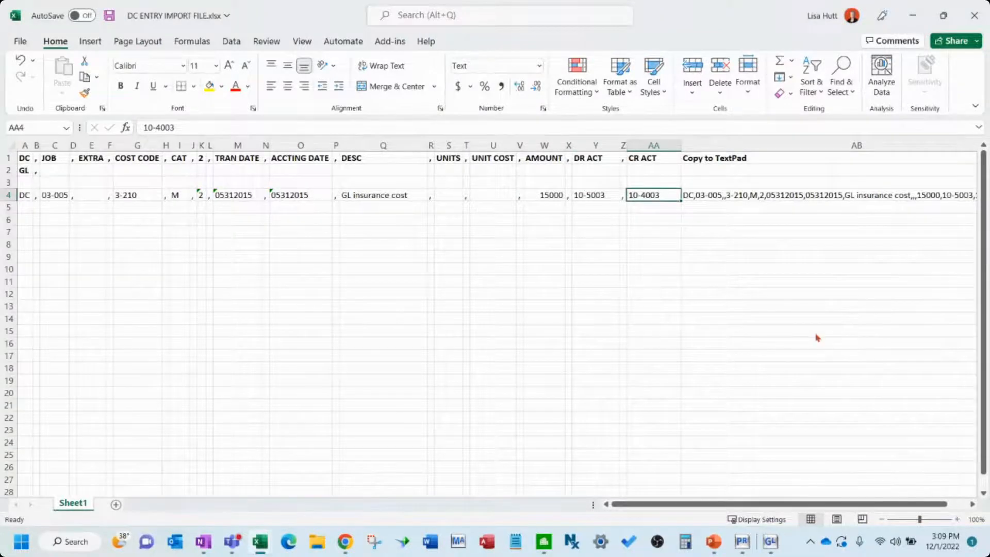
key(alt+Tab)
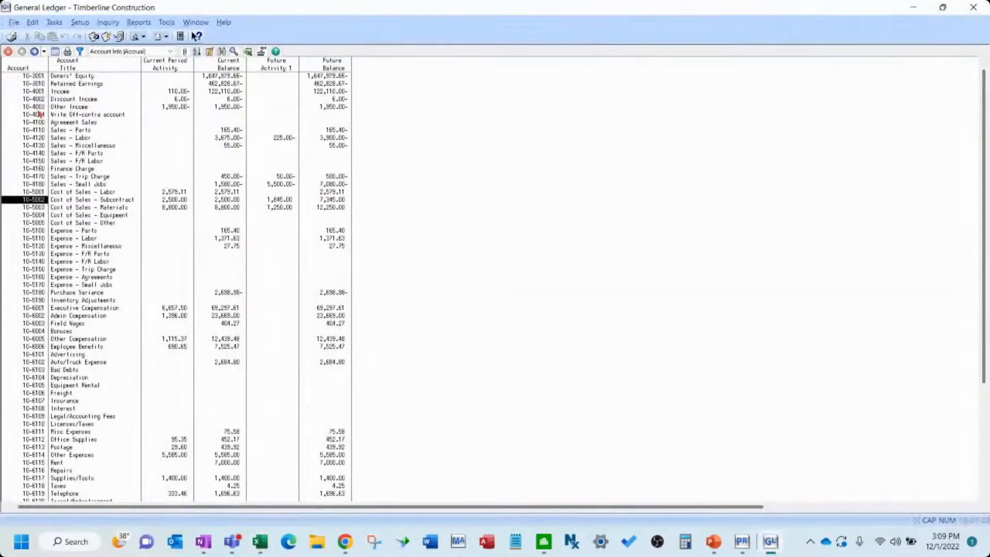
click(39, 107)
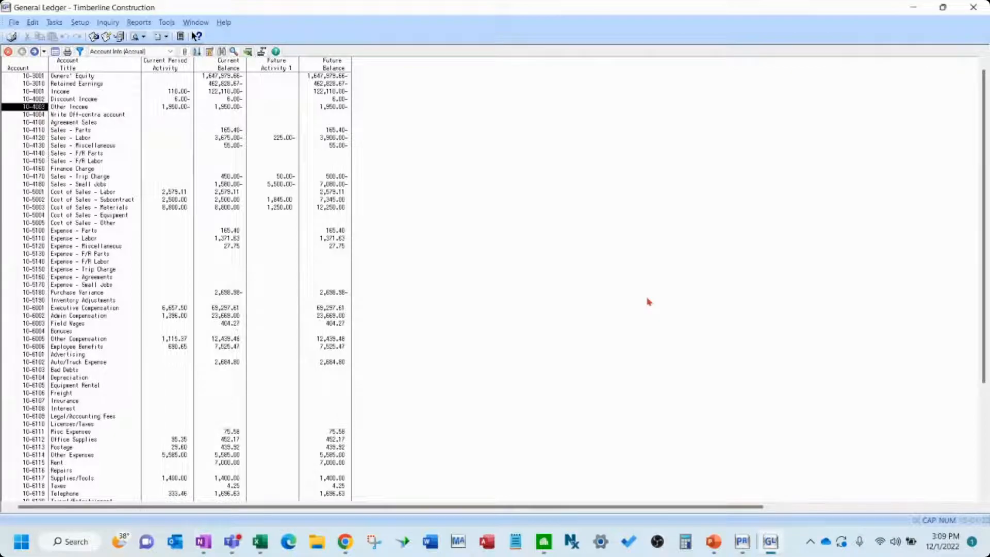
key(alt+Tab)
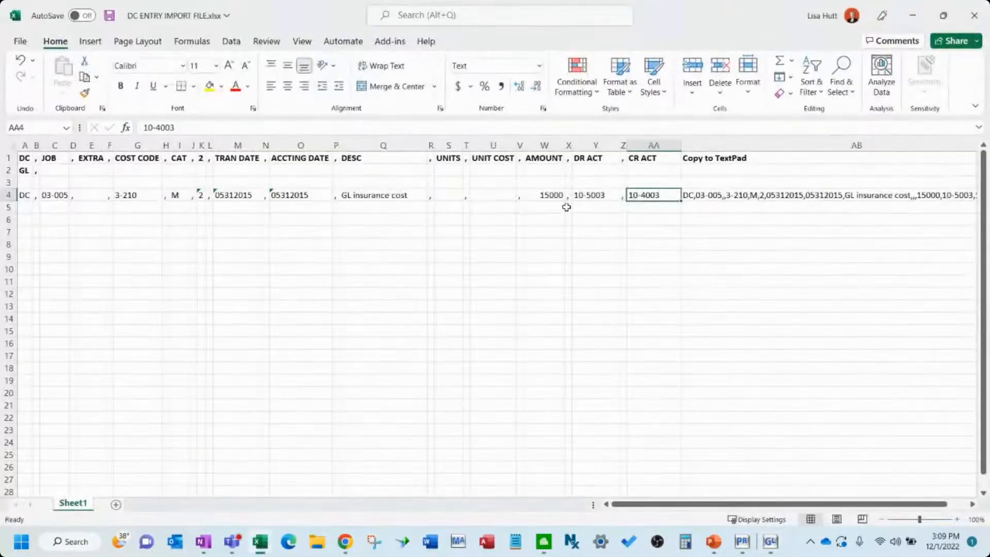
Review the debit and credit accounts, the job through accounting date fields and the amount of the row 4 record
click(562, 207)
click(616, 195)
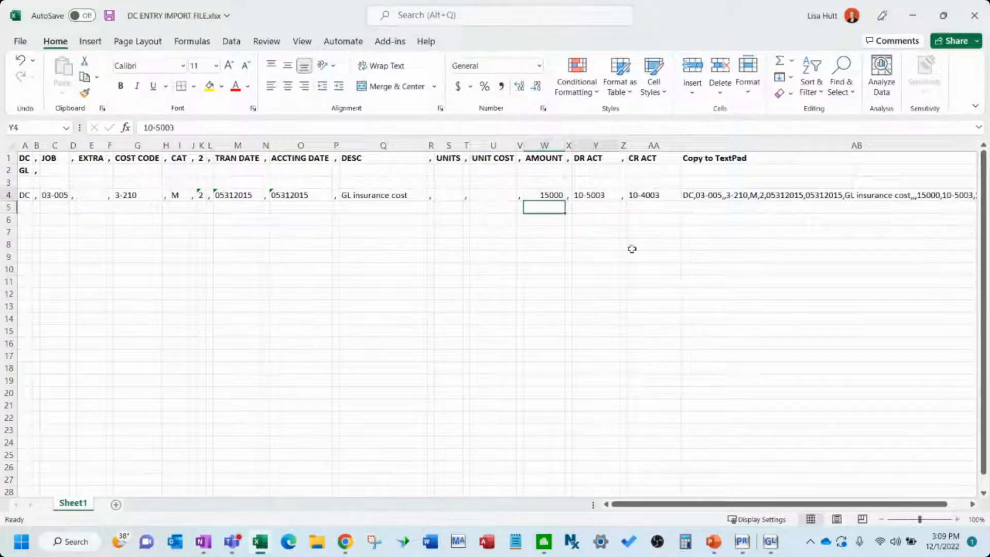
click(660, 200)
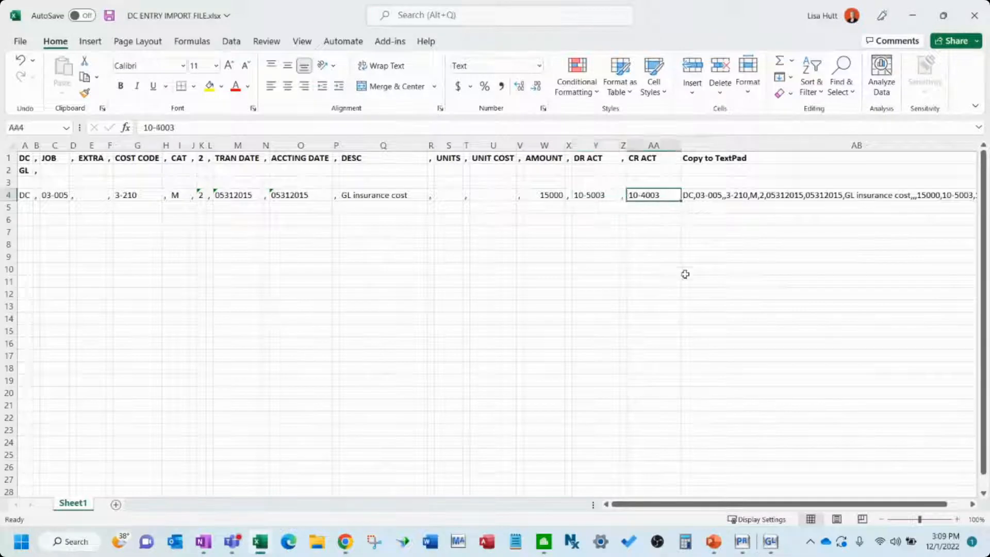
drag(54, 196, 310, 195)
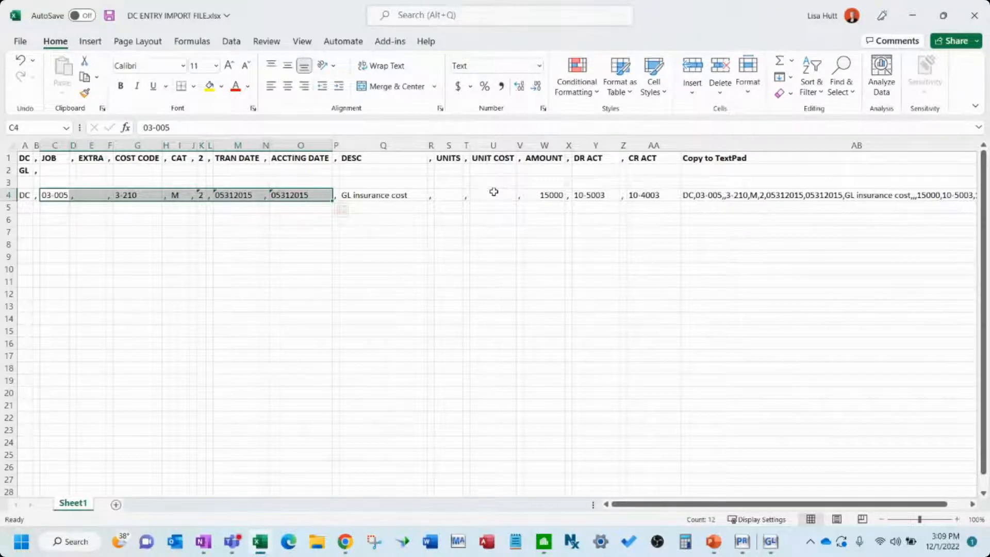
click(544, 195)
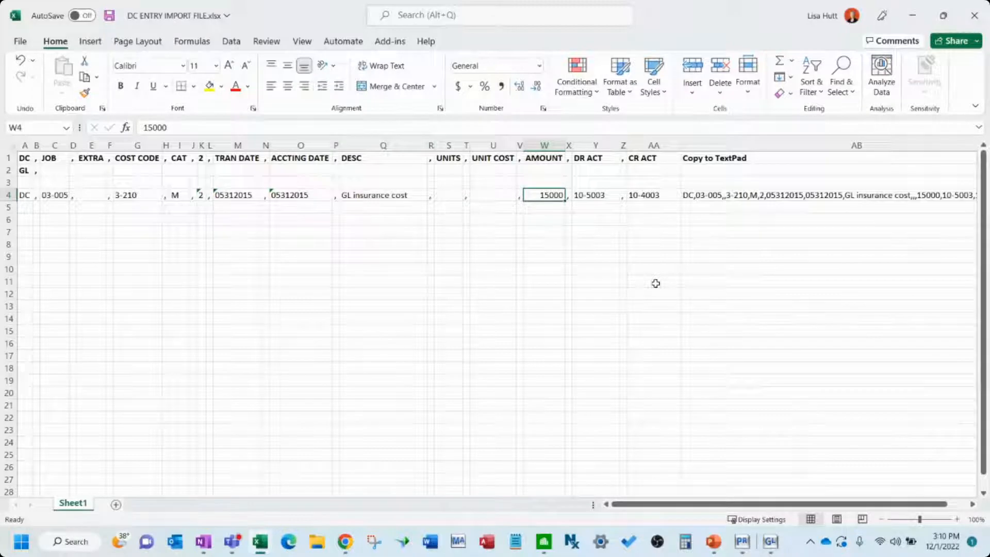
Review the blank record rows A5:AA23 and the Copy to TextPad range from AB4 to AB25, including the CONCATENATE formula
drag(25, 207, 25, 219)
drag(407, 368, 654, 425)
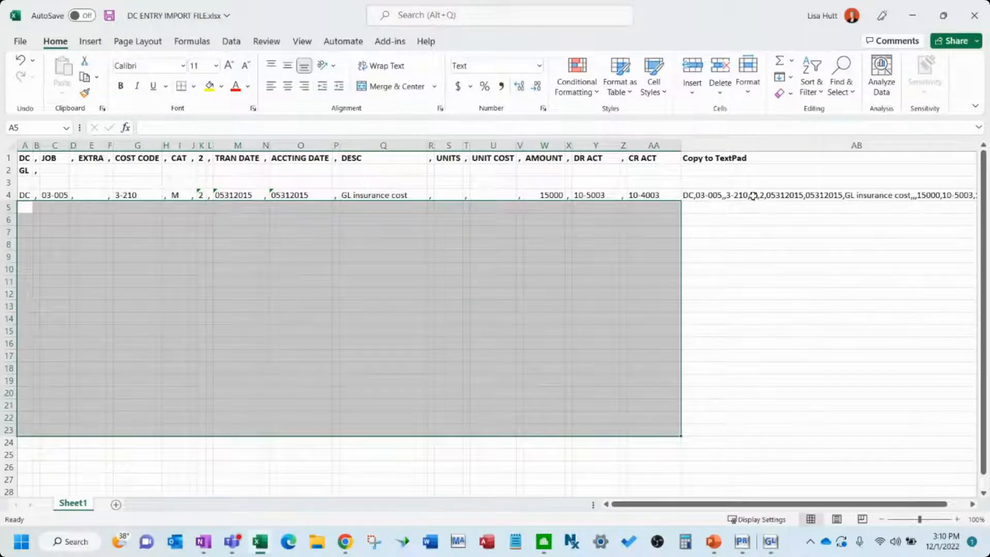
click(751, 195)
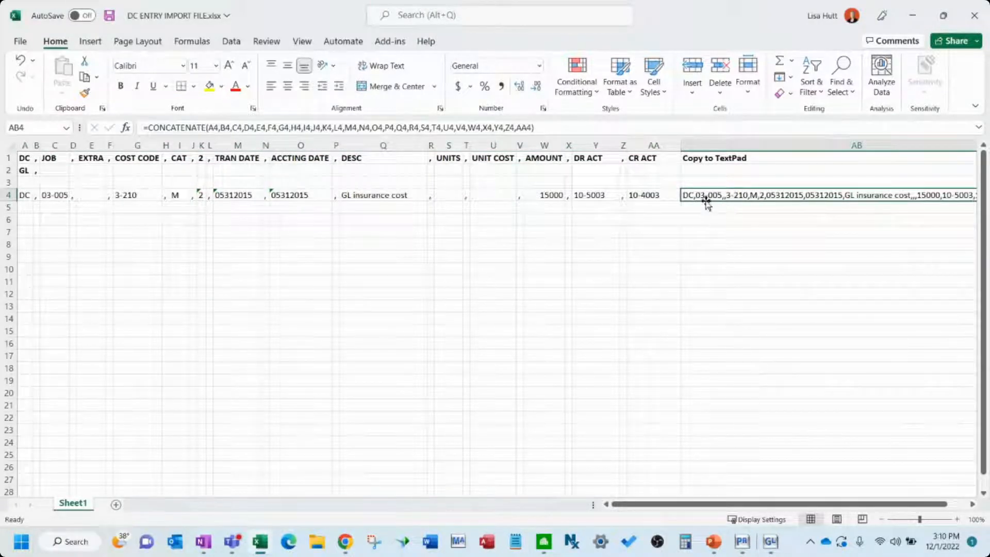
drag(705, 196, 724, 463)
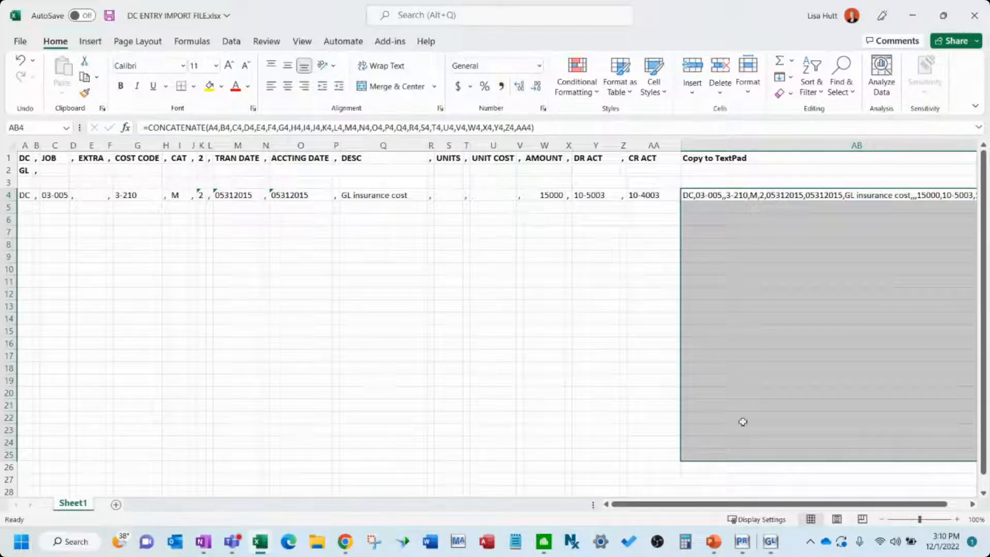
Copy the concatenated record in AB4 and paste it into a blank Notepad document
click(731, 200)
key(ctrl+c)
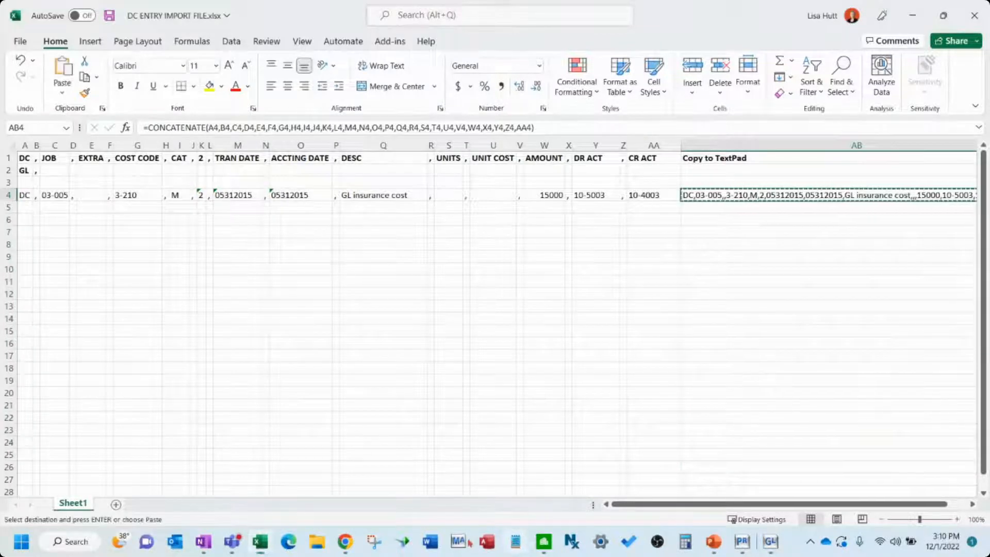
click(516, 542)
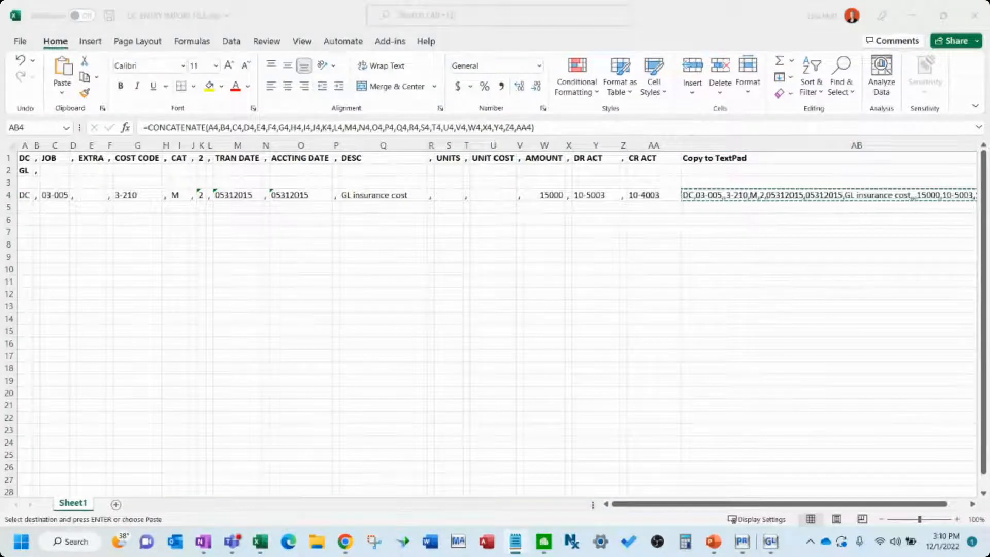
key(ctrl+v)
Save the Notepad document to the Desktop as JC IMPORT DIRECT ENTRIES-2 in text format and close it
drag(298, 98, 366, 112)
click(46, 135)
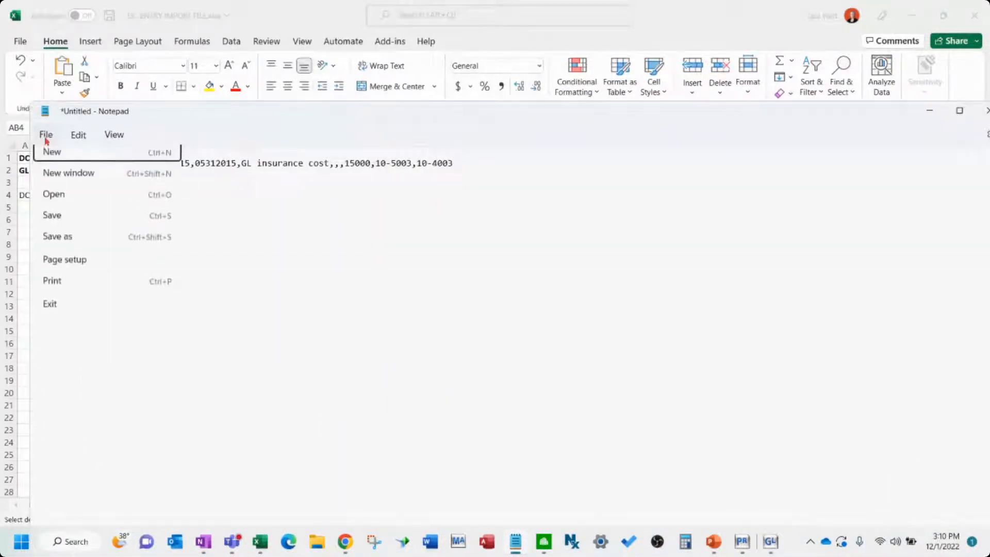
click(73, 251)
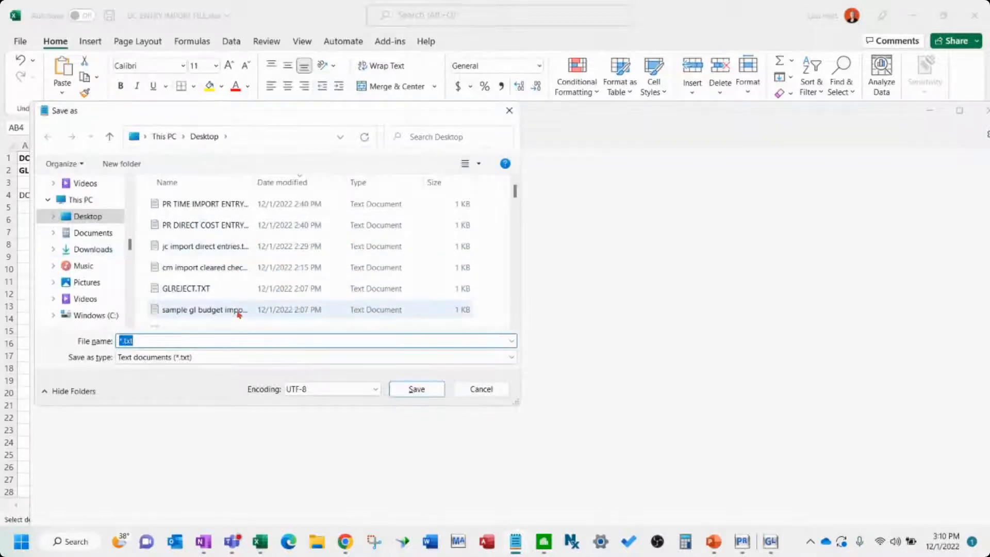
text(JC)
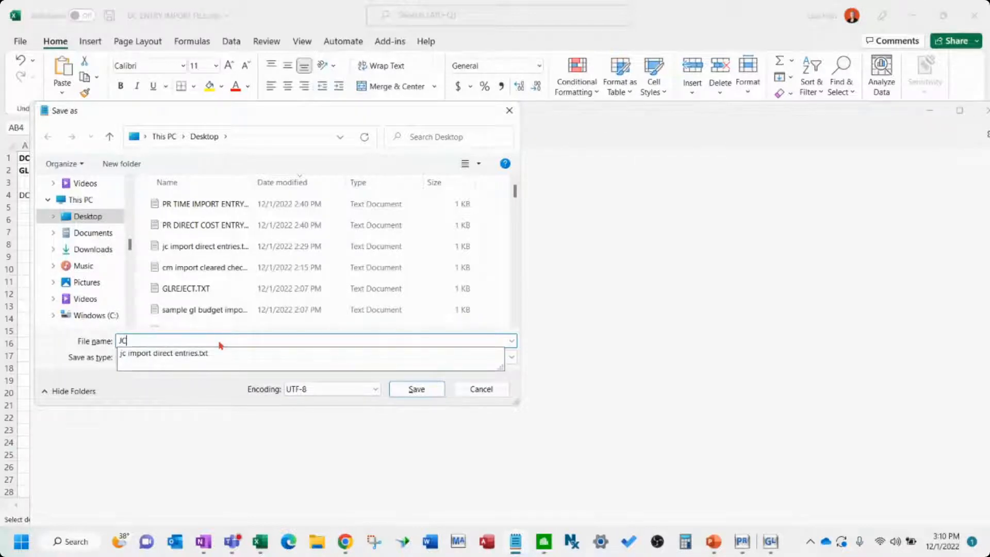
text( IMPORT DIRECT ENTRIES-2)
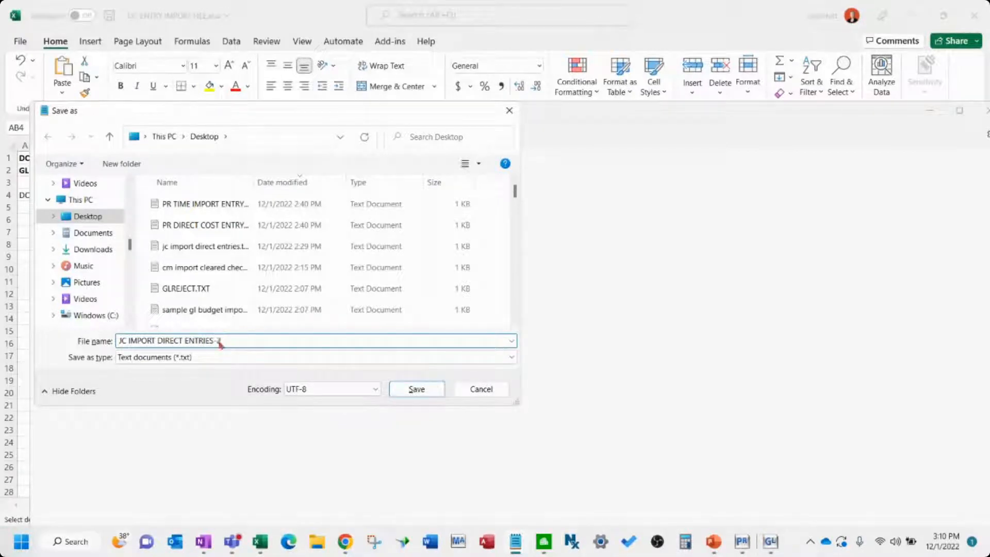
key(Return)
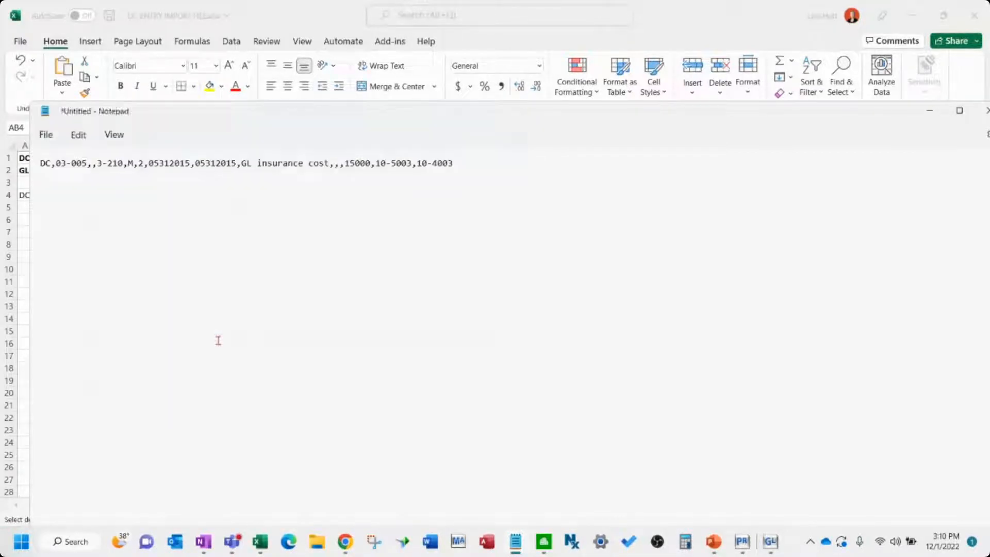
drag(454, 126, 442, 83)
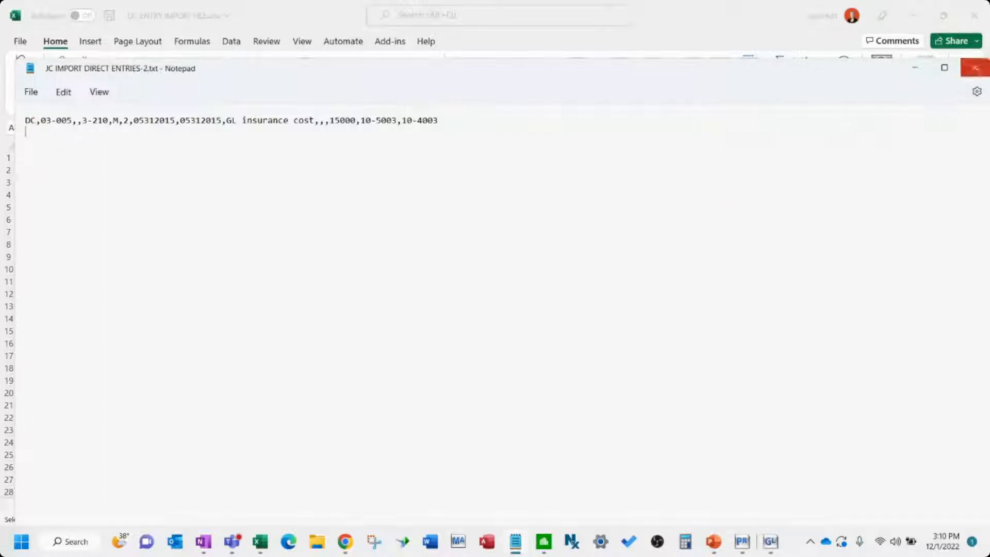
click(975, 67)
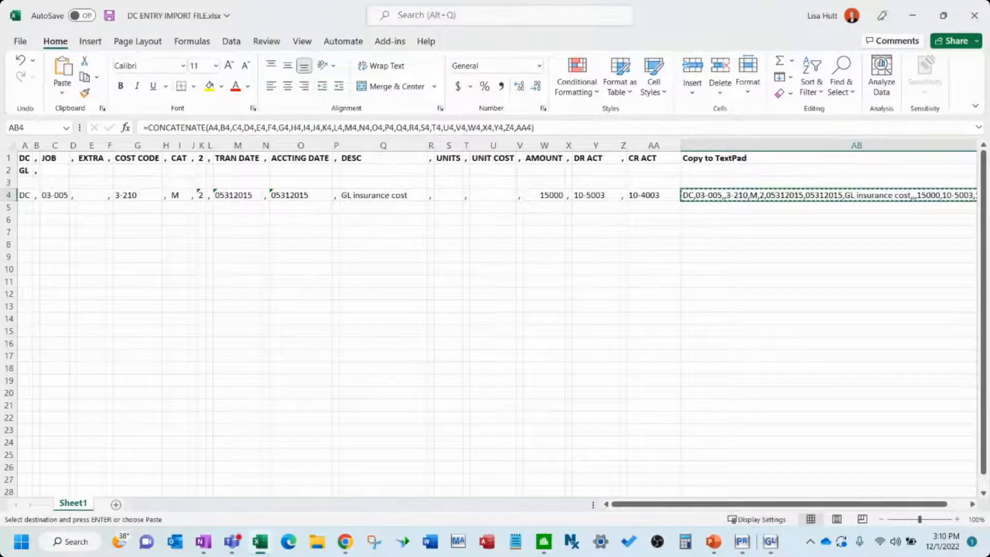
Switch to Sage 300 Job Cost and open the Import Direct Costs tool
key(alt+Tab)
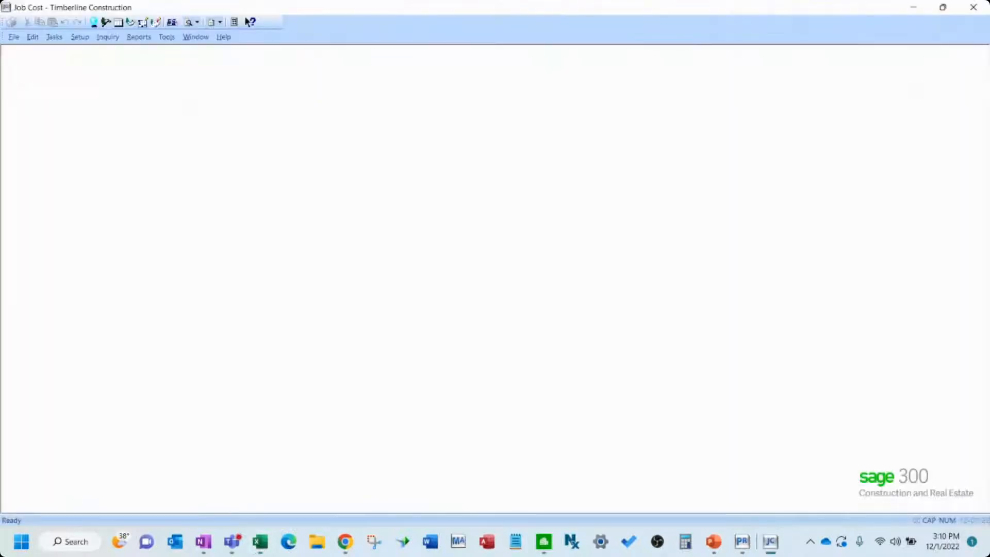
click(167, 37)
mouse_move(180, 64)
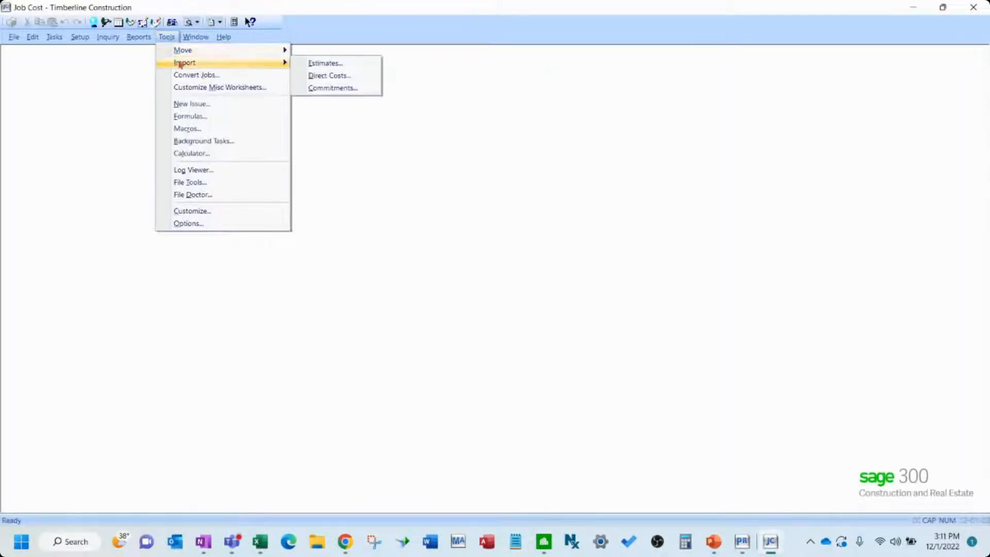
click(363, 78)
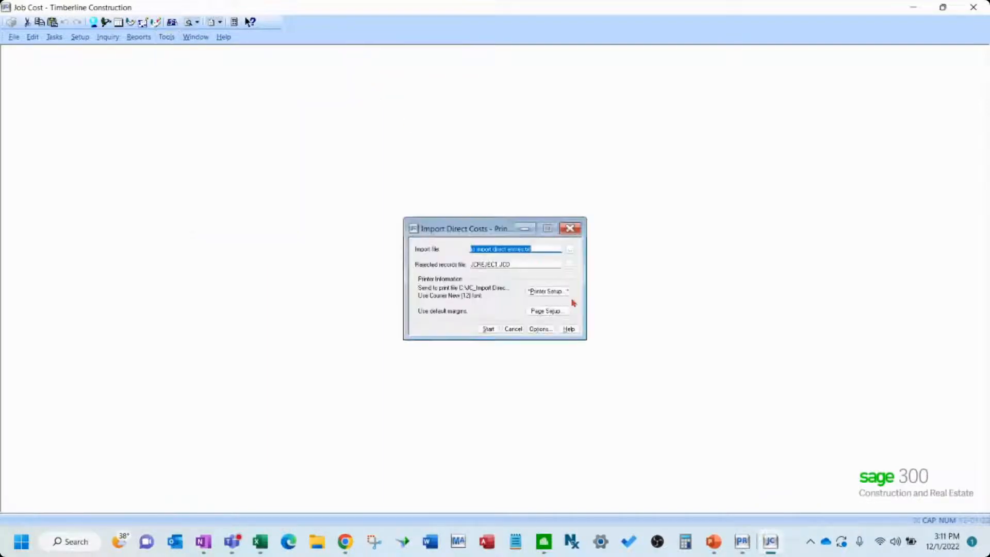
Choose JC IMPORT DIRECT ENTRIES-2.txt from the Desktop as the import file, showing all file types sorted by newest modification date
click(570, 249)
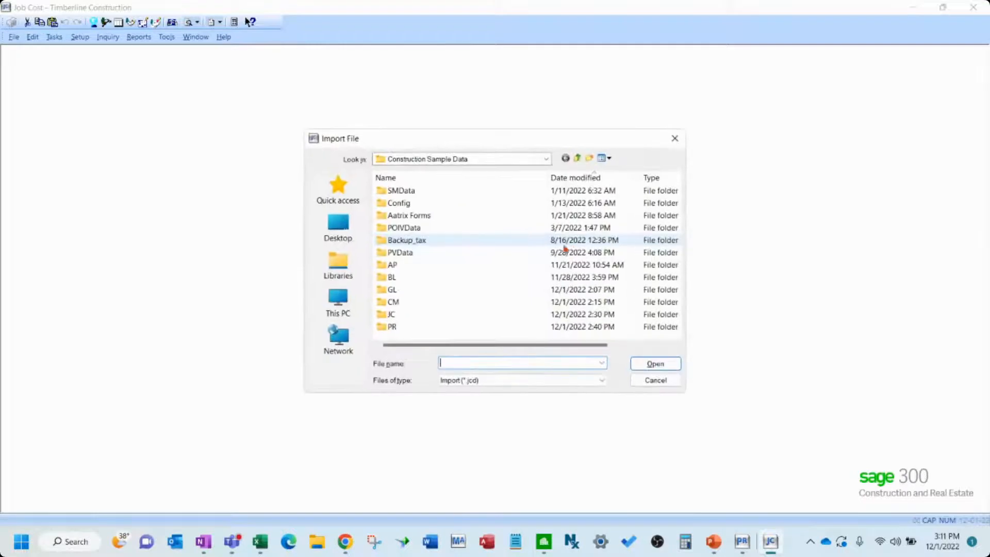
click(338, 227)
click(625, 178)
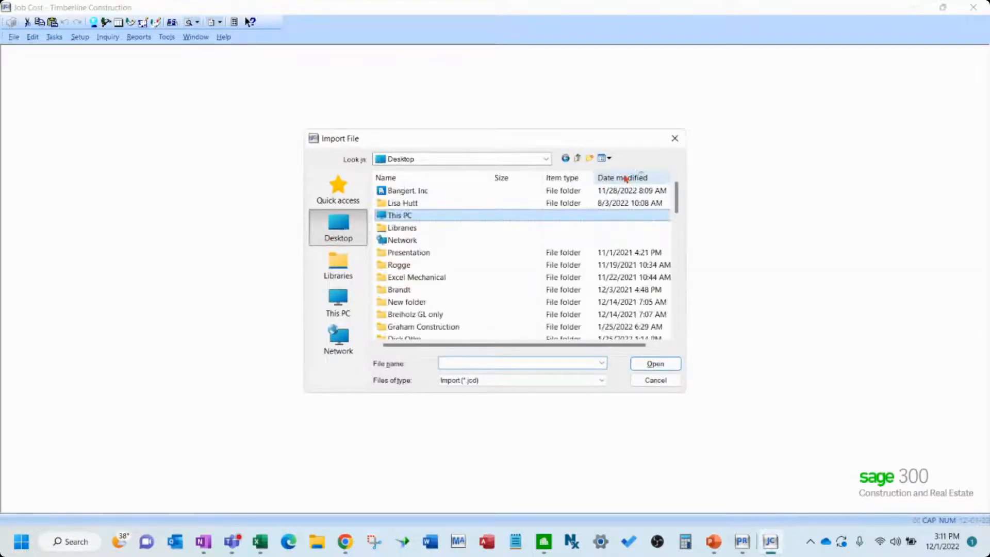
click(624, 177)
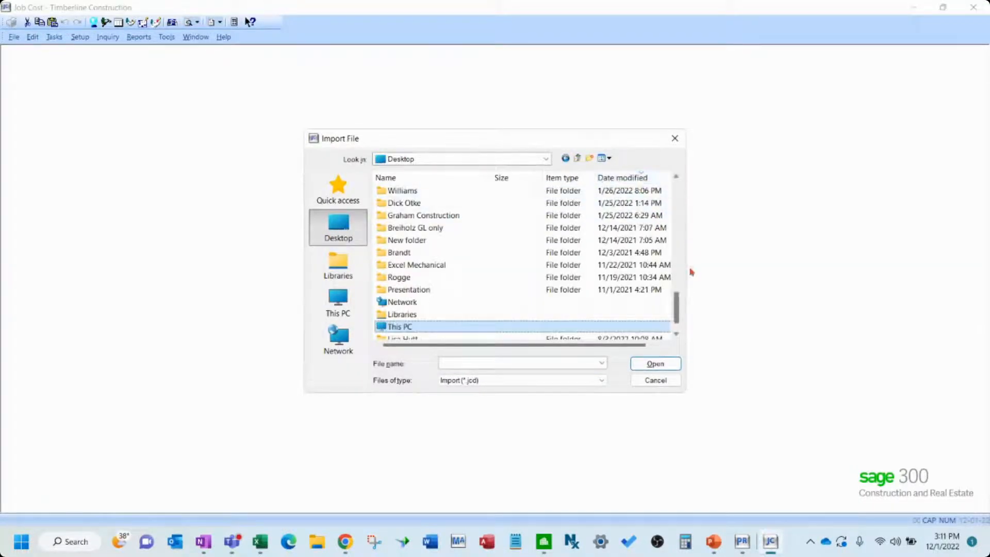
mouse_move(678, 310)
mouse_down()
mouse_move(678, 177)
mouse_move(677, 312)
mouse_up()
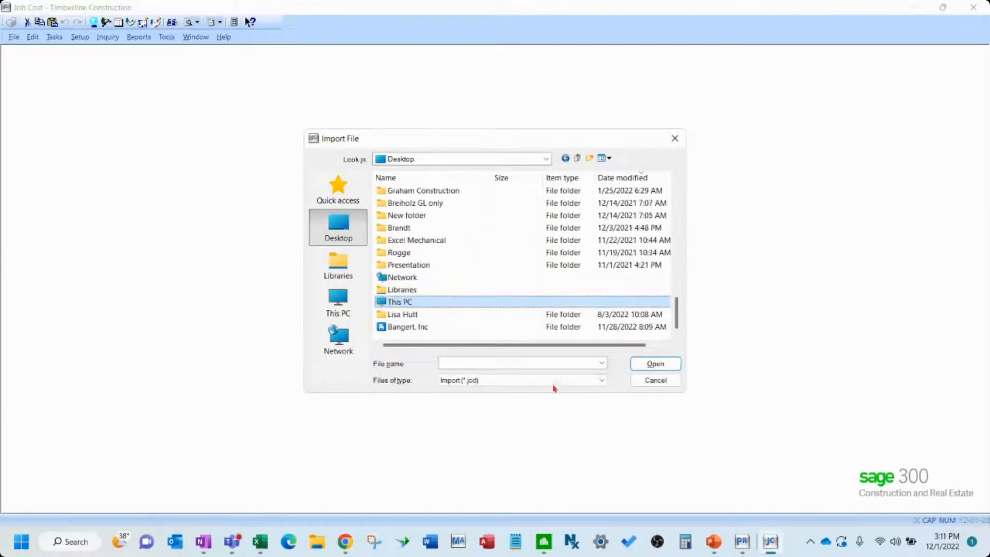
click(504, 380)
click(504, 399)
click(423, 191)
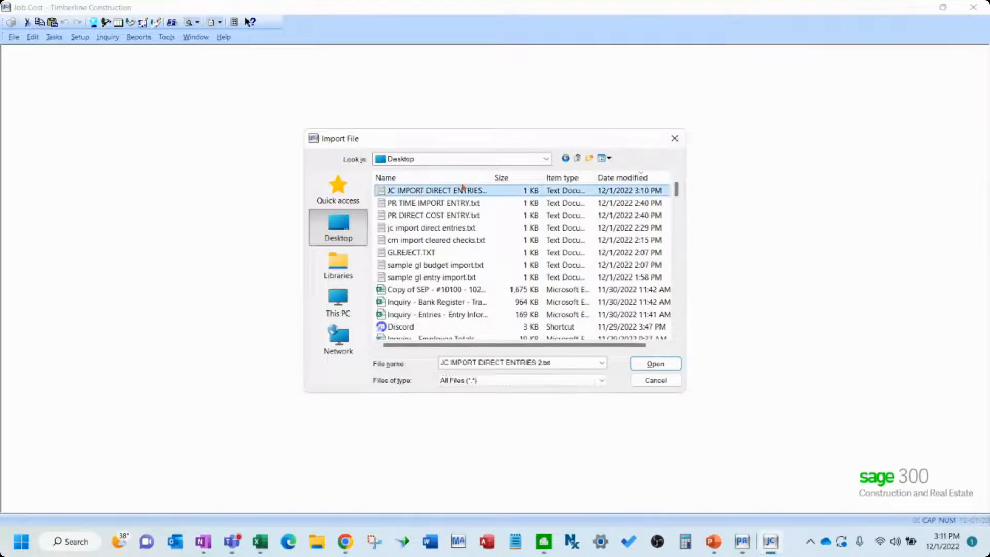
drag(492, 174, 523, 176)
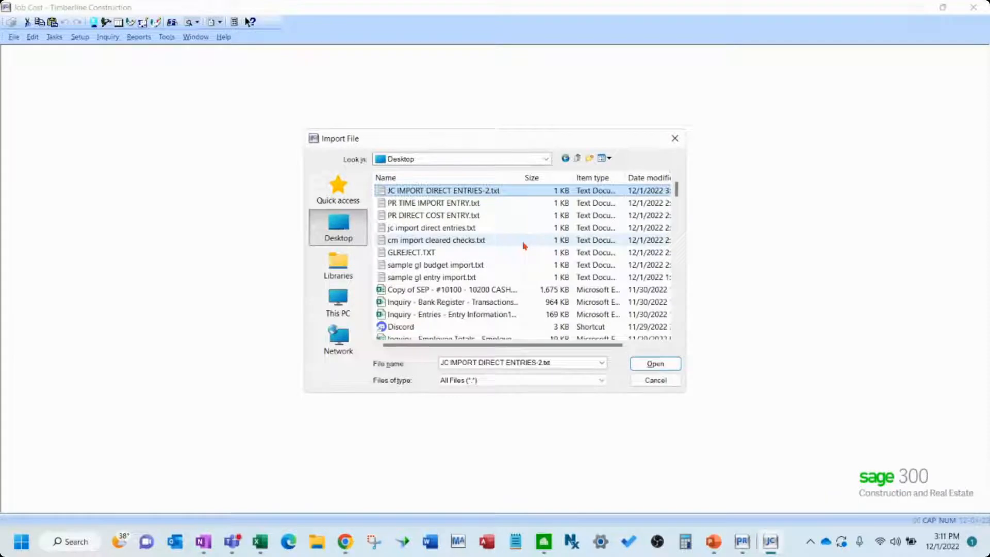
double_click(503, 192)
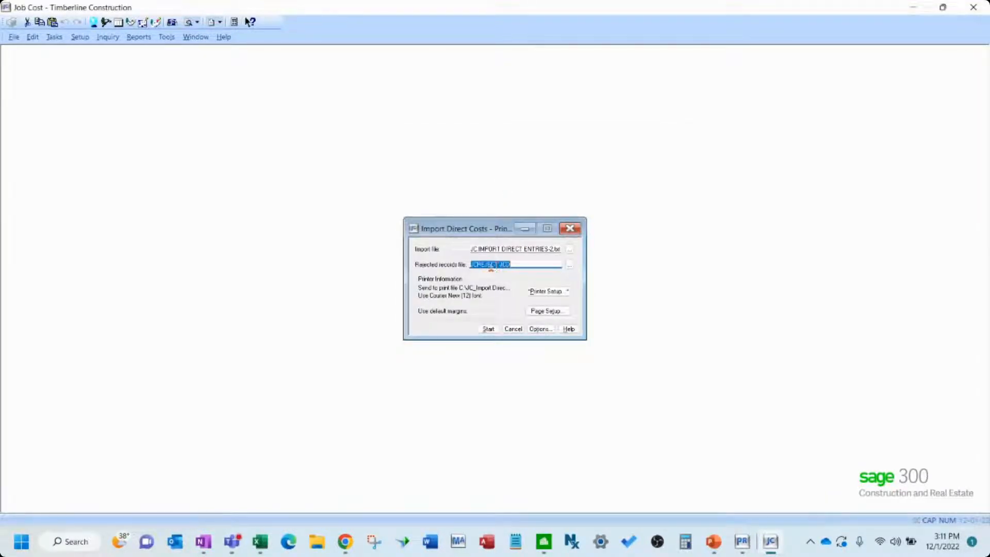
Start the direct costs import with JCREJECT.JCD as the rejected records file and the report printed to file
click(520, 264)
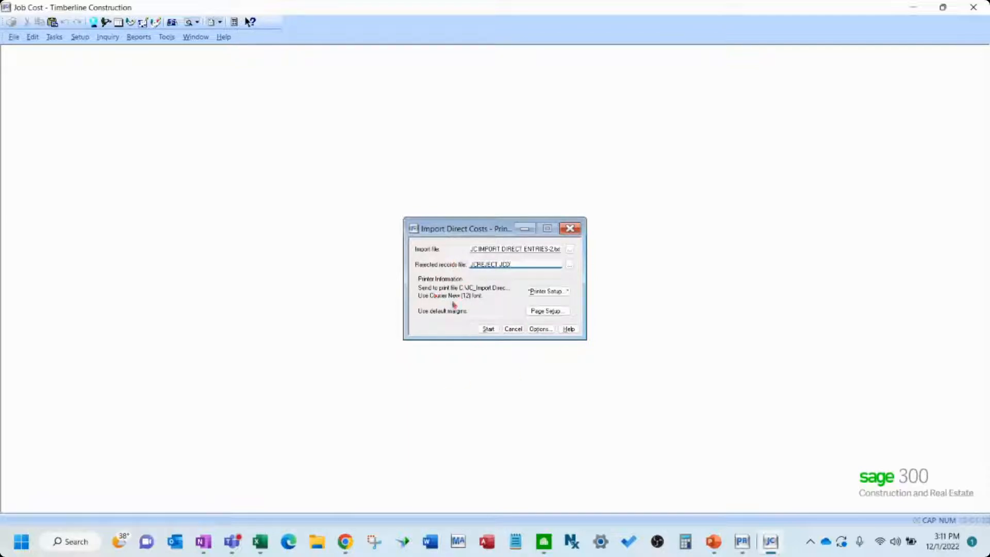
click(561, 292)
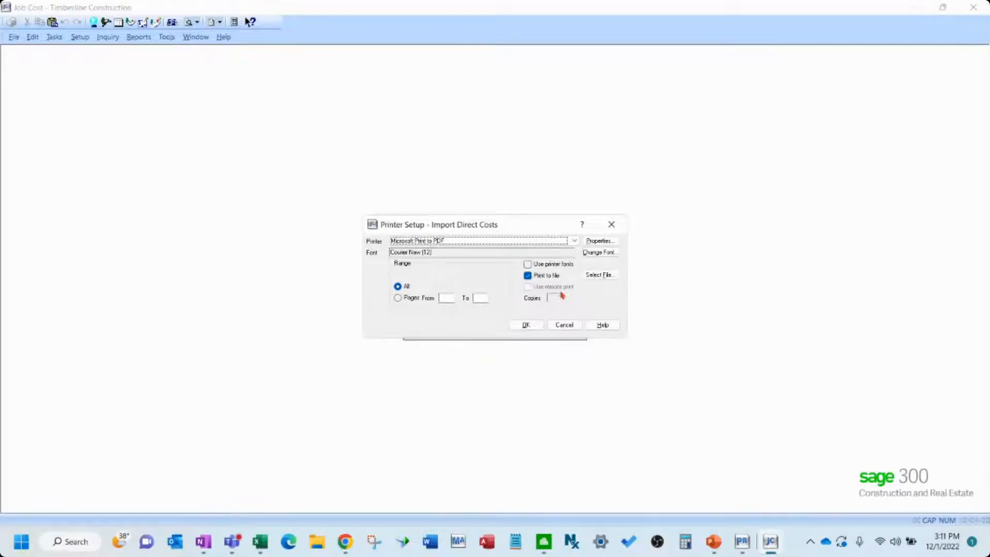
key(Return)
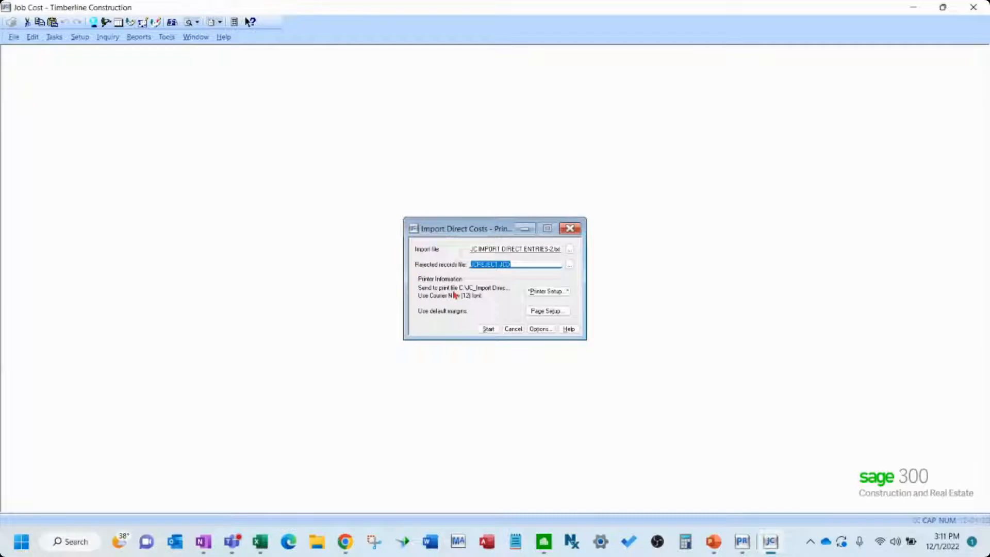
click(487, 330)
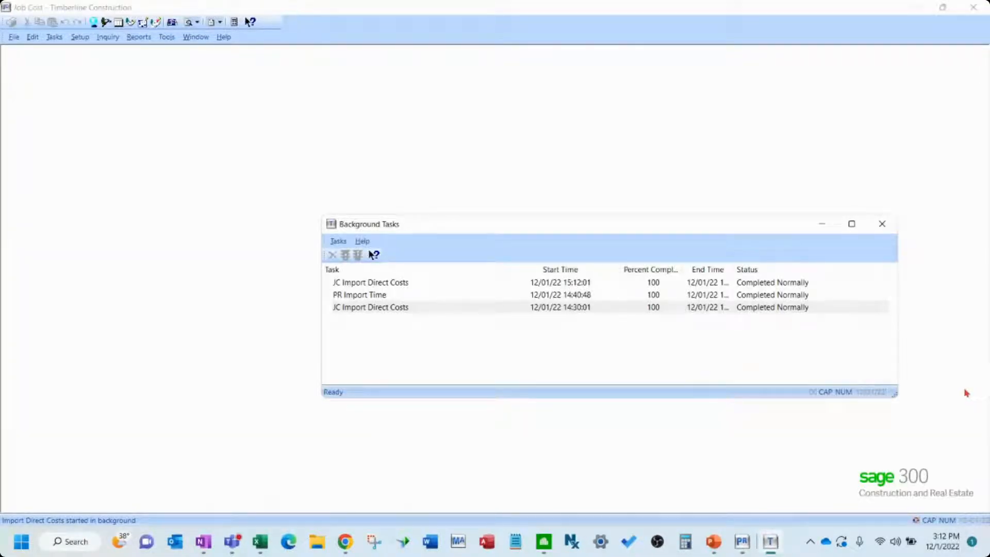
Open the newest Import Direct Costs printout from the JC folder, review the imported entry and totals, and close it
click(14, 38)
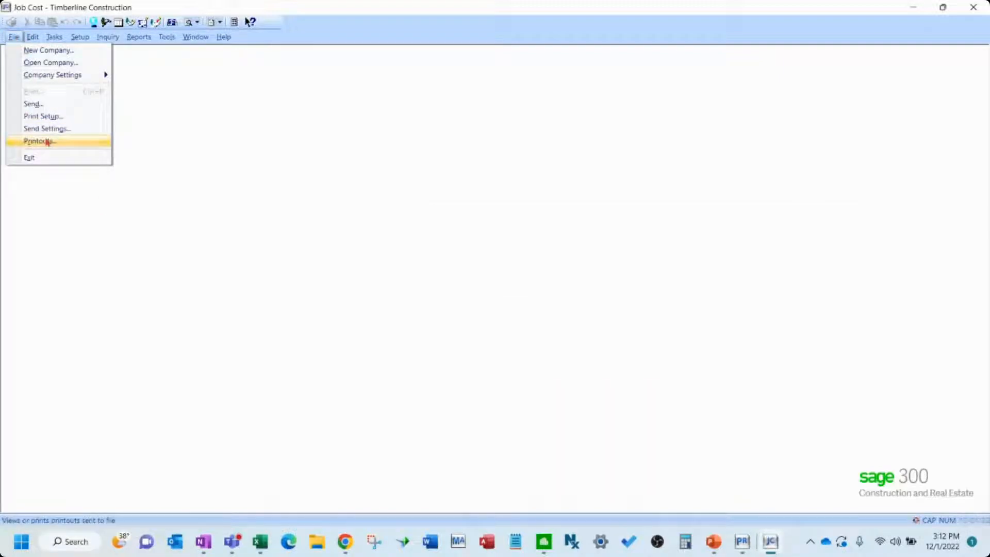
click(48, 142)
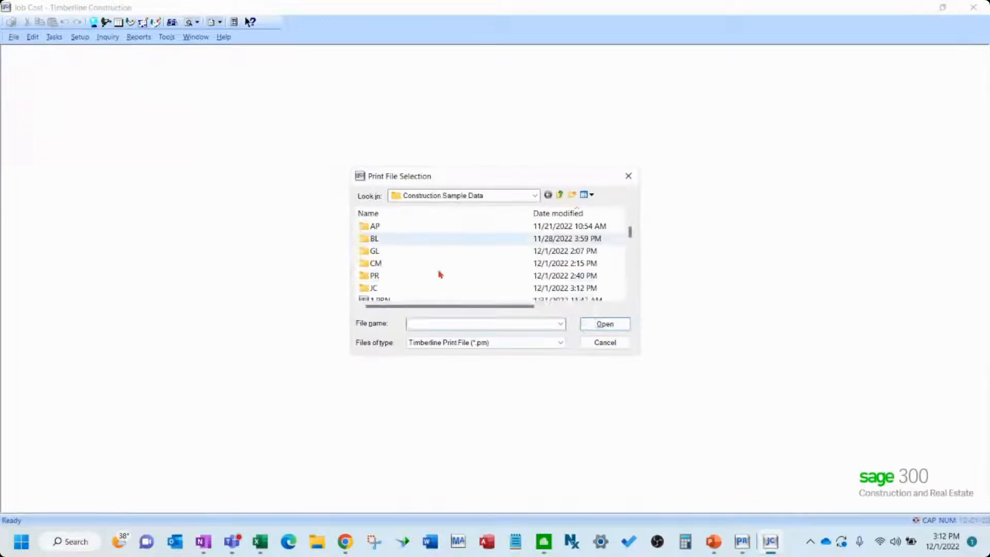
double_click(386, 290)
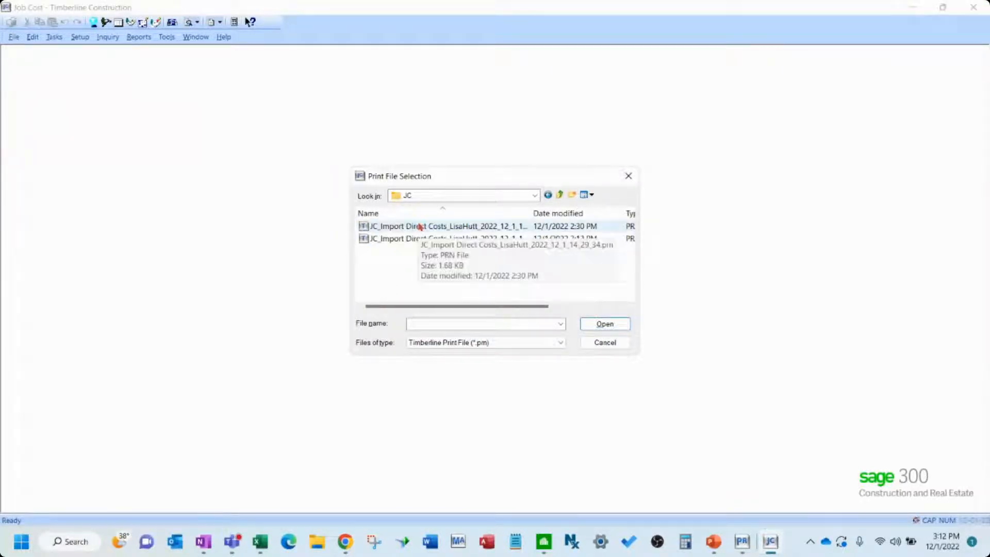
double_click(493, 238)
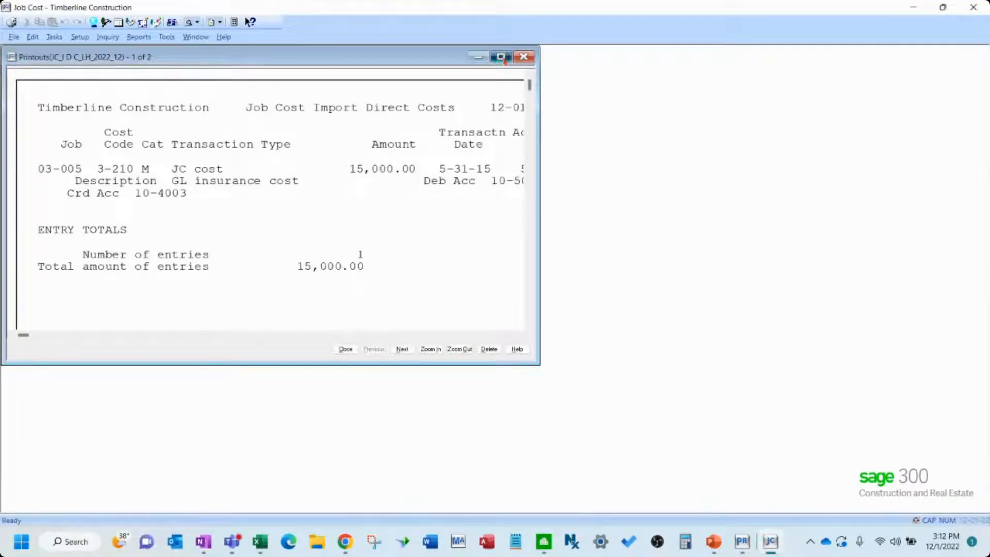
click(501, 57)
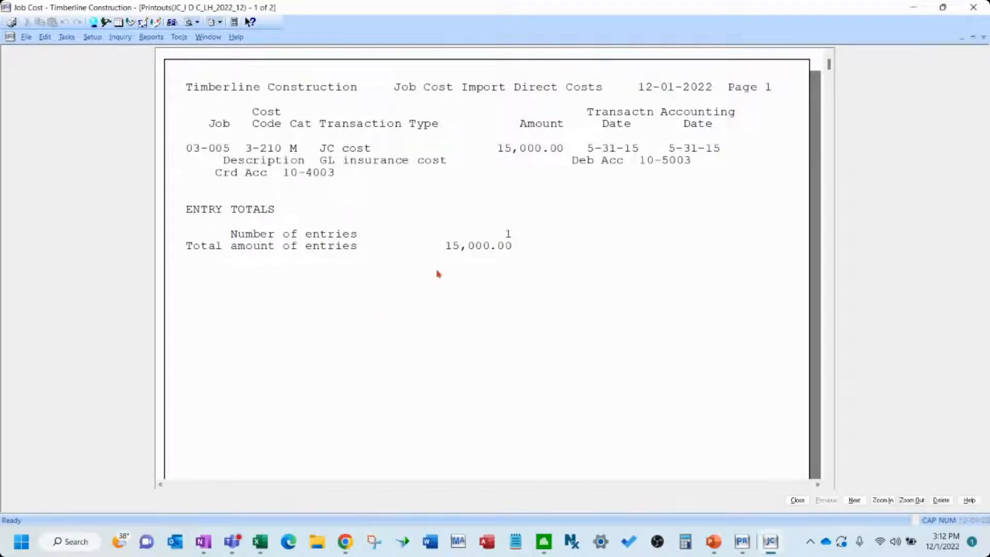
click(798, 500)
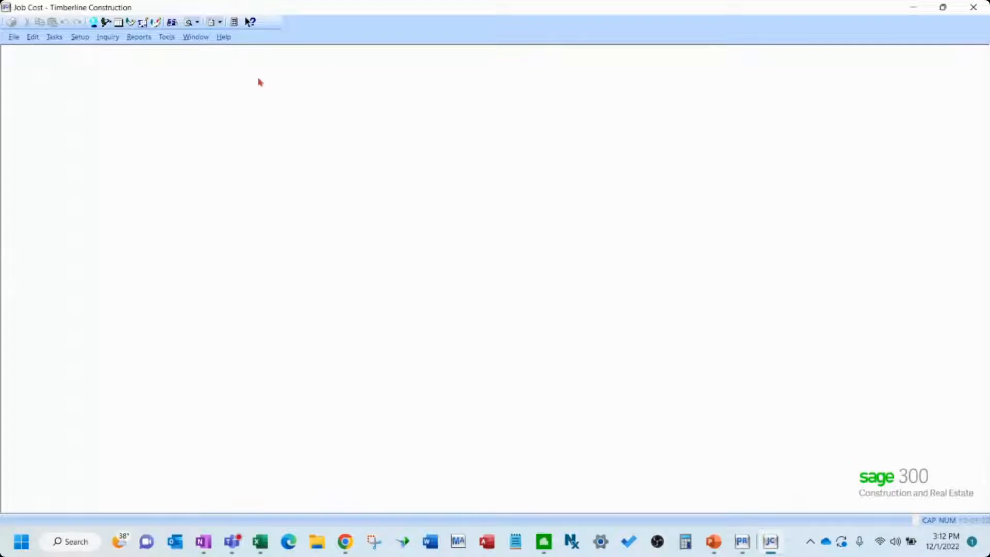
Review the batches available in the Post Entries range selection and cancel without posting
click(55, 37)
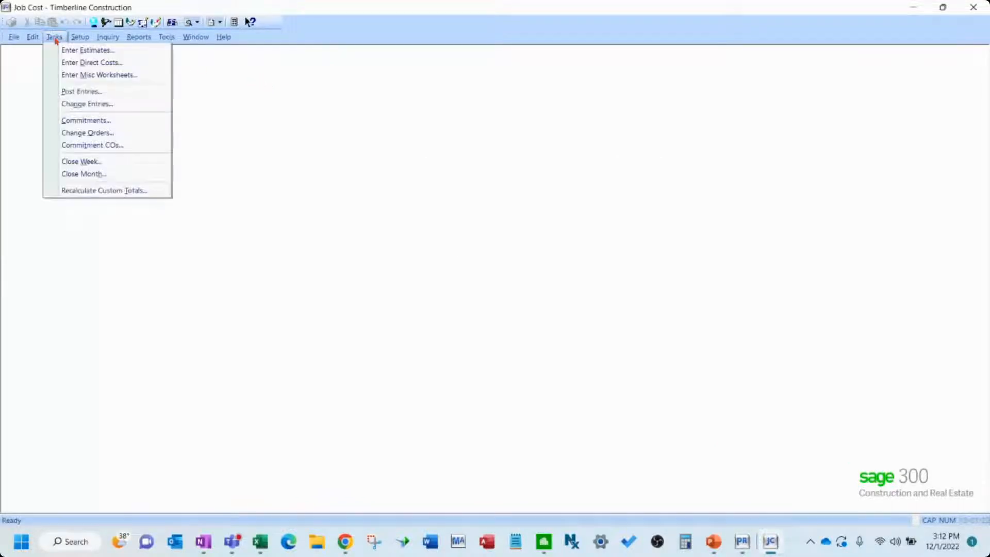
click(305, 205)
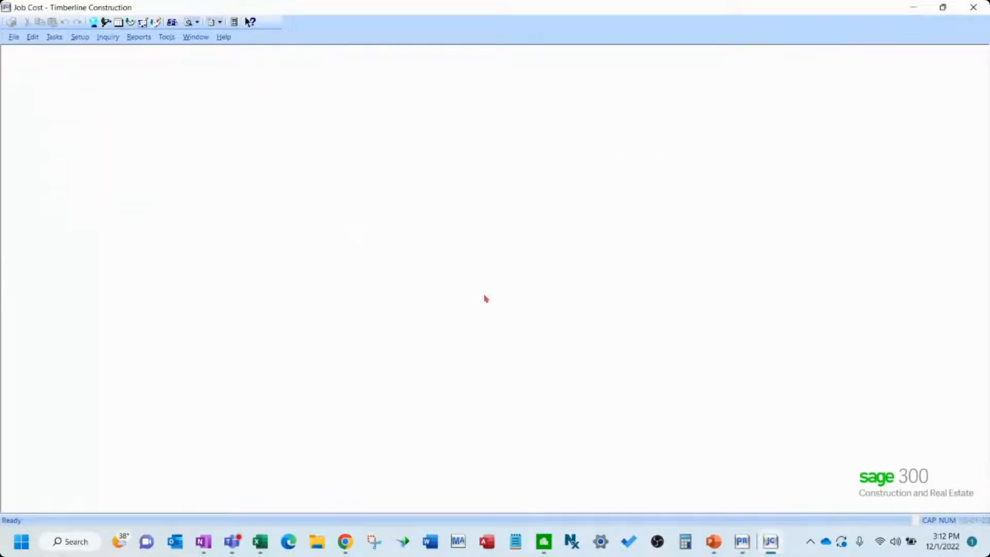
click(591, 291)
scroll(460, 283, down, 5)
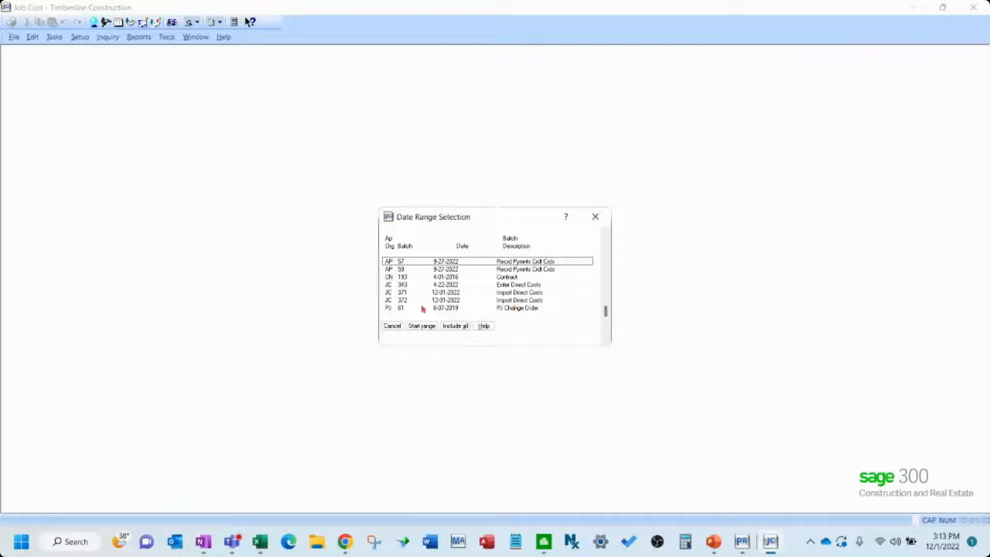
click(392, 326)
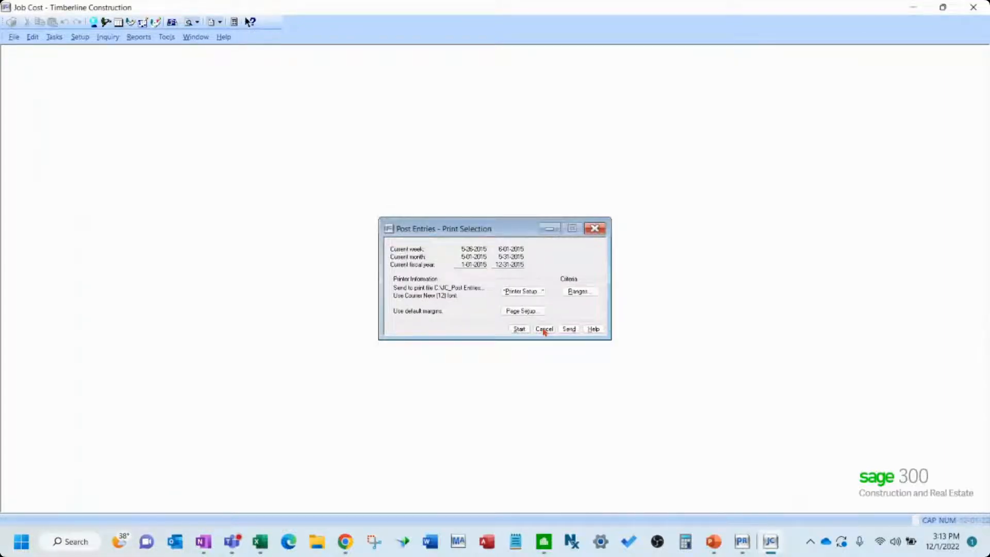
click(544, 329)
Open the Entries by Batch inquiry and drill into Import Direct Costs batch 372 to examine its entry
click(107, 36)
mouse_move(134, 112)
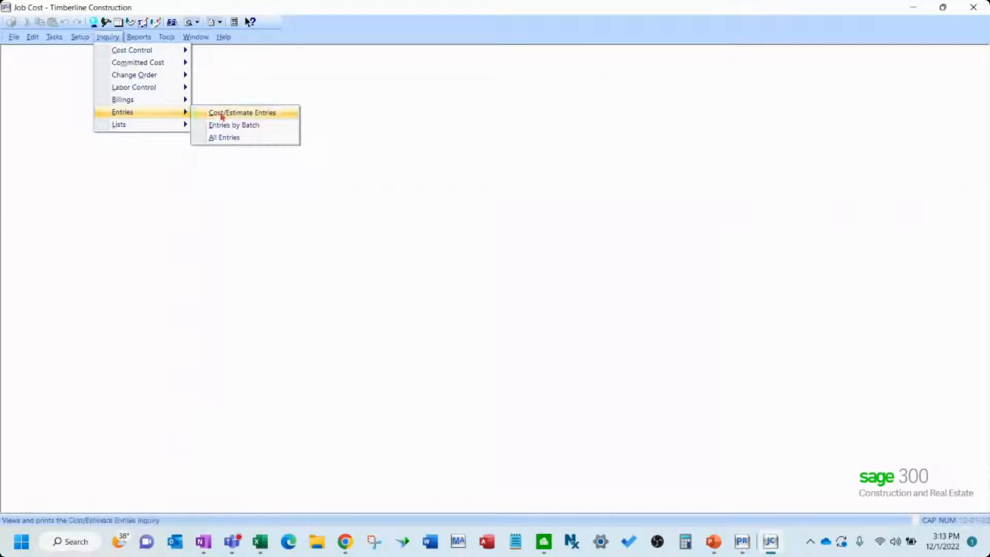
click(273, 128)
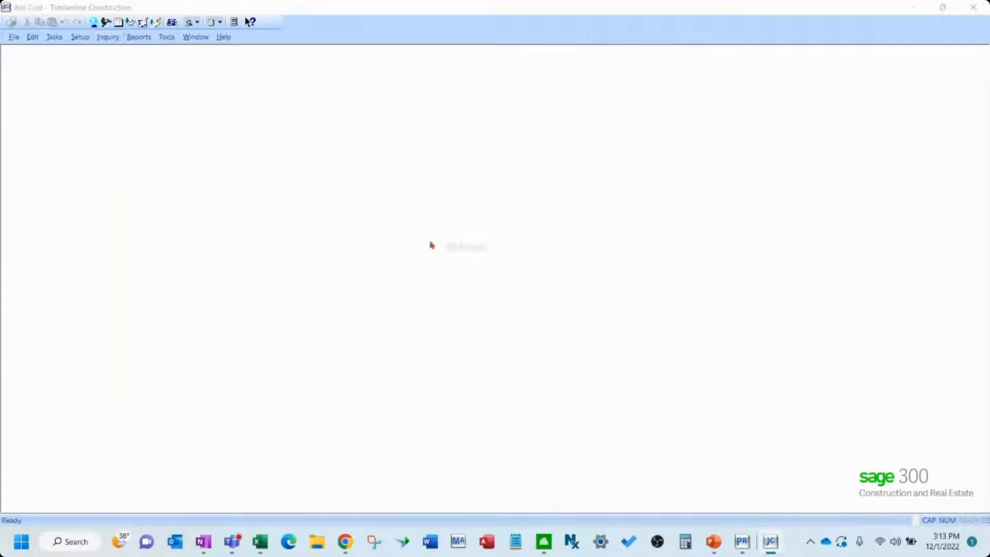
click(491, 312)
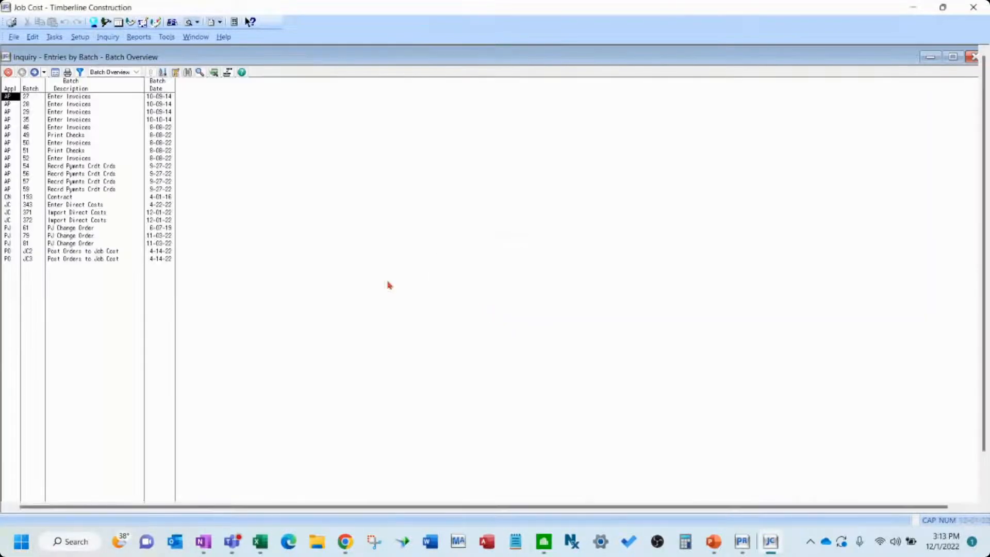
double_click(13, 221)
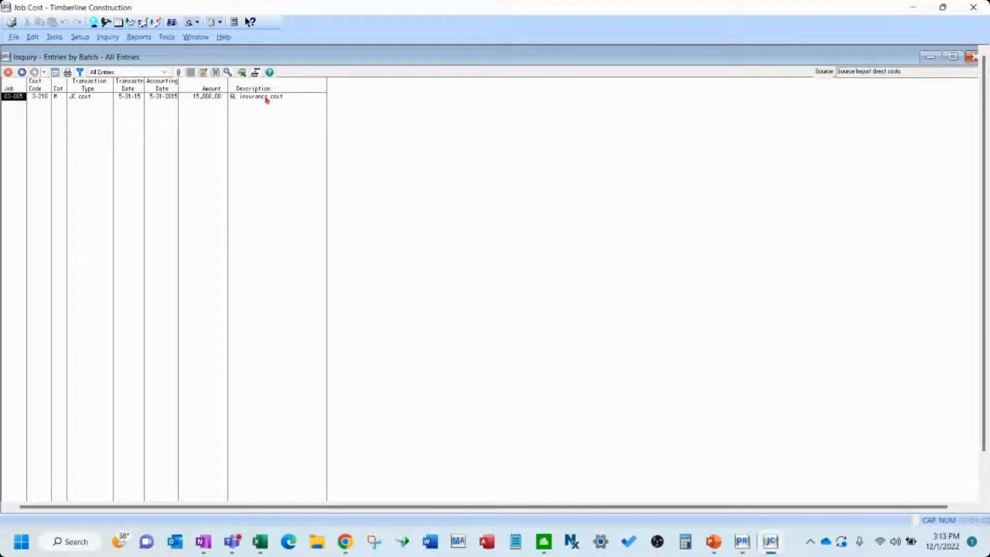
Return to the batch overview and post the entries of Import Direct Costs batch 372 through the Post Entries range selection
click(22, 73)
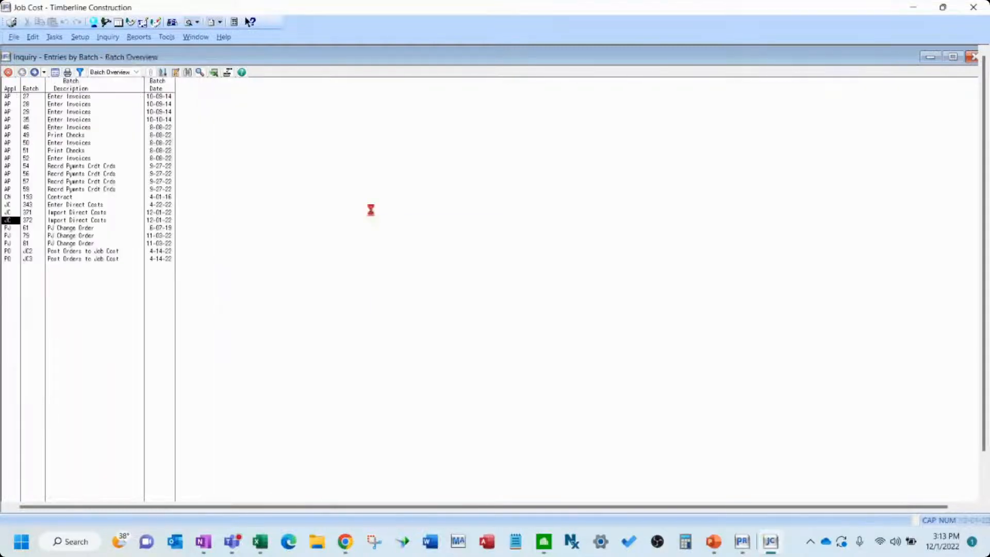
click(585, 293)
scroll(462, 298, down, 4)
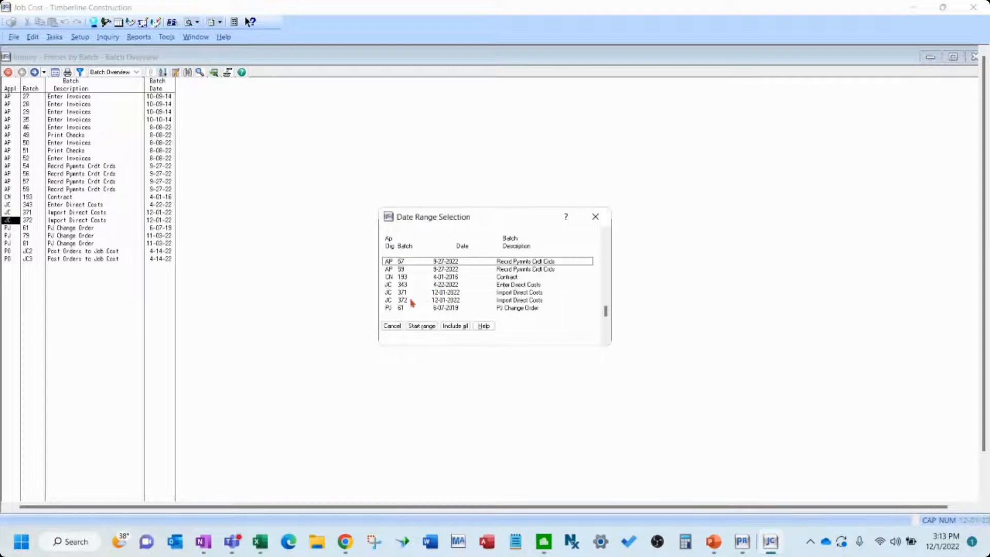
click(414, 306)
click(391, 326)
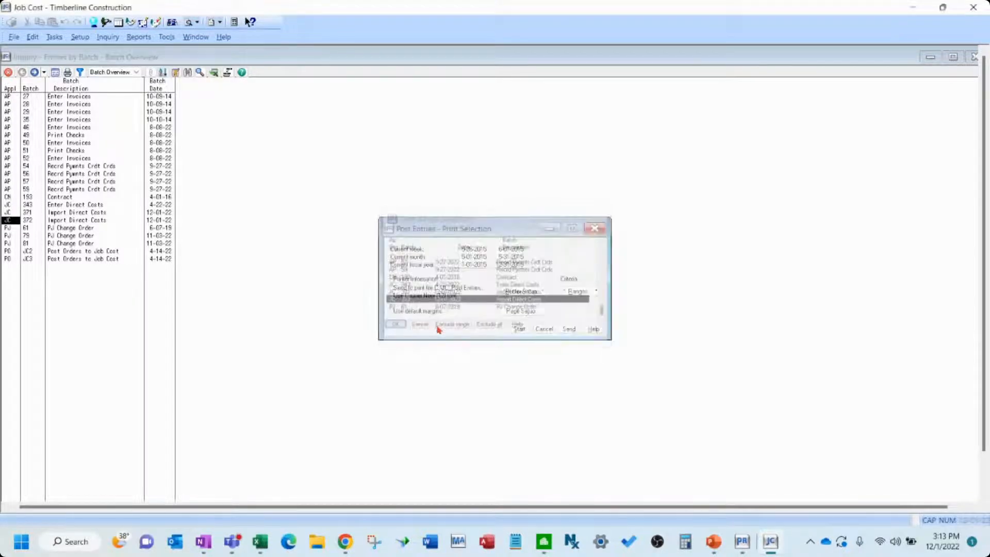
click(520, 329)
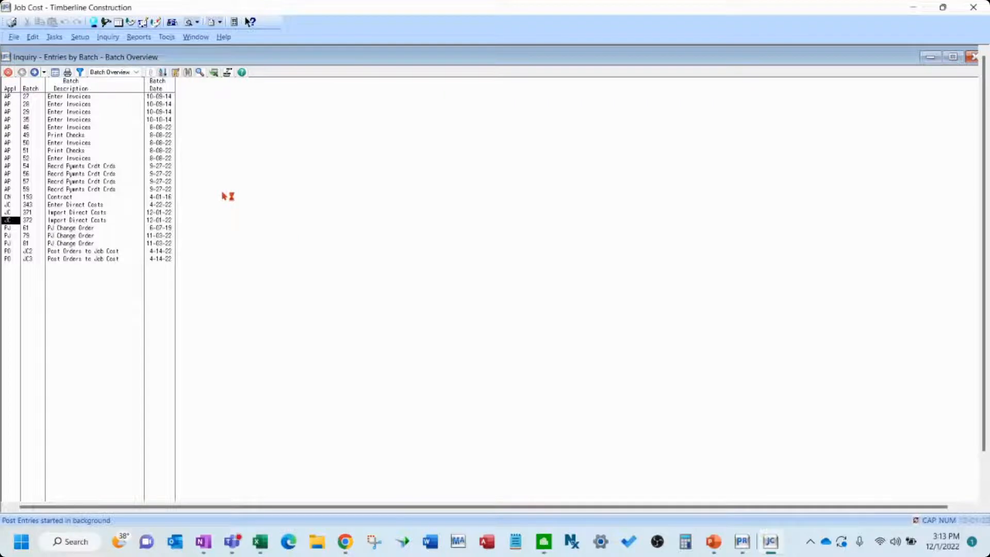
Close the Entries by Batch inquiry and open the All Entries inquiry on the Current JC transaction file
click(9, 73)
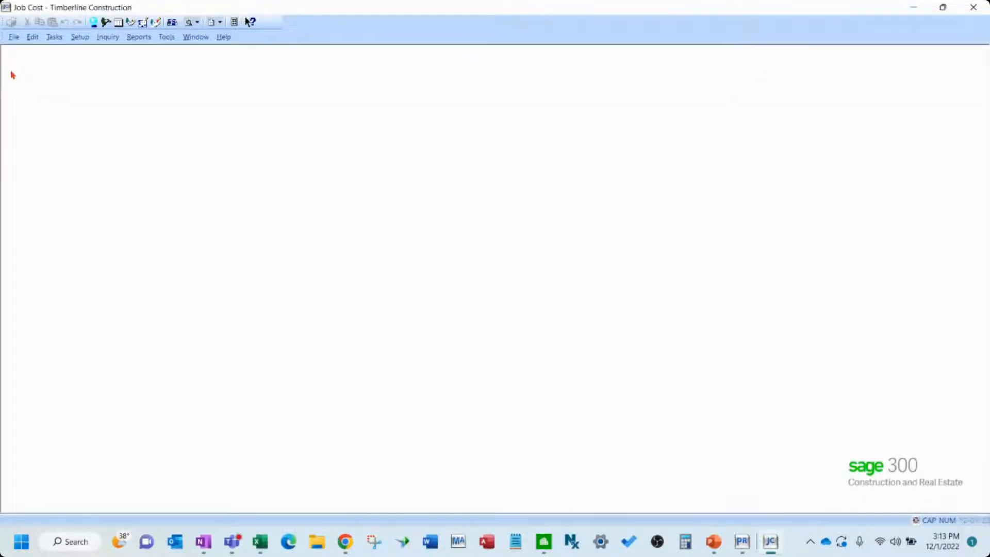
click(114, 40)
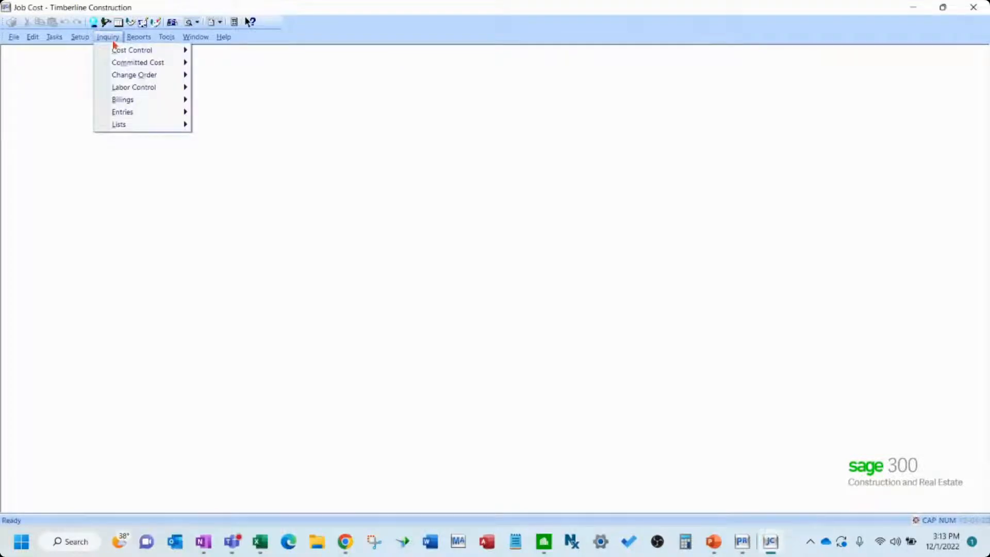
mouse_move(118, 54)
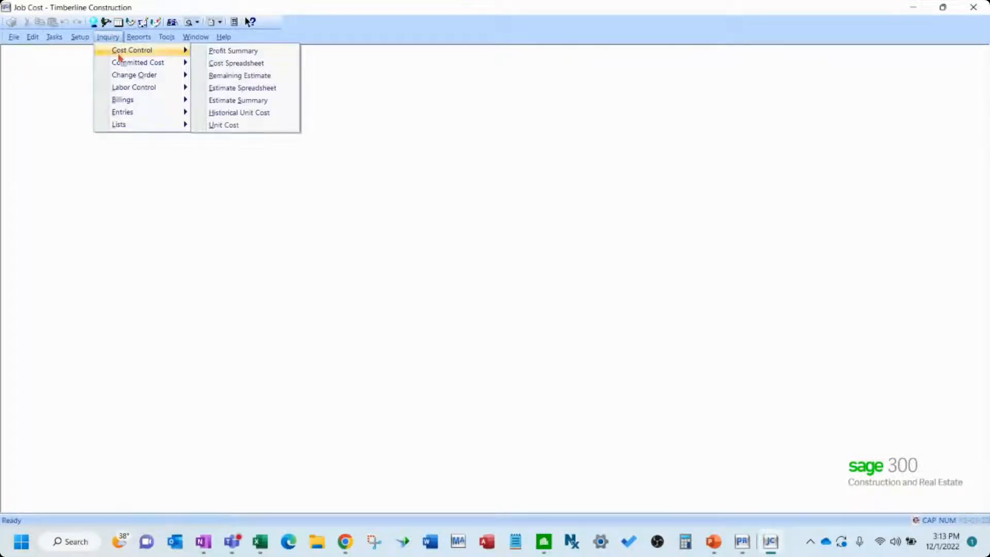
mouse_move(127, 77)
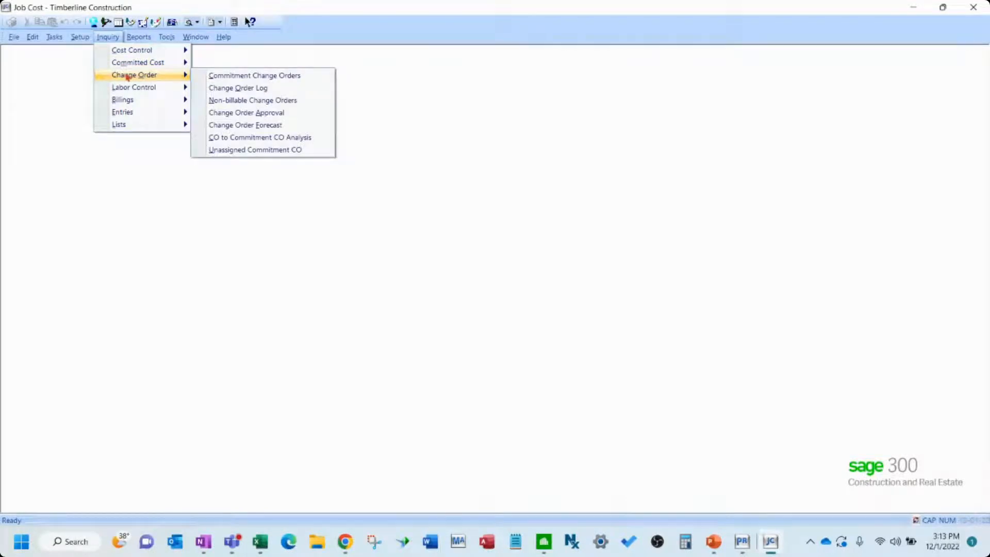
mouse_move(128, 113)
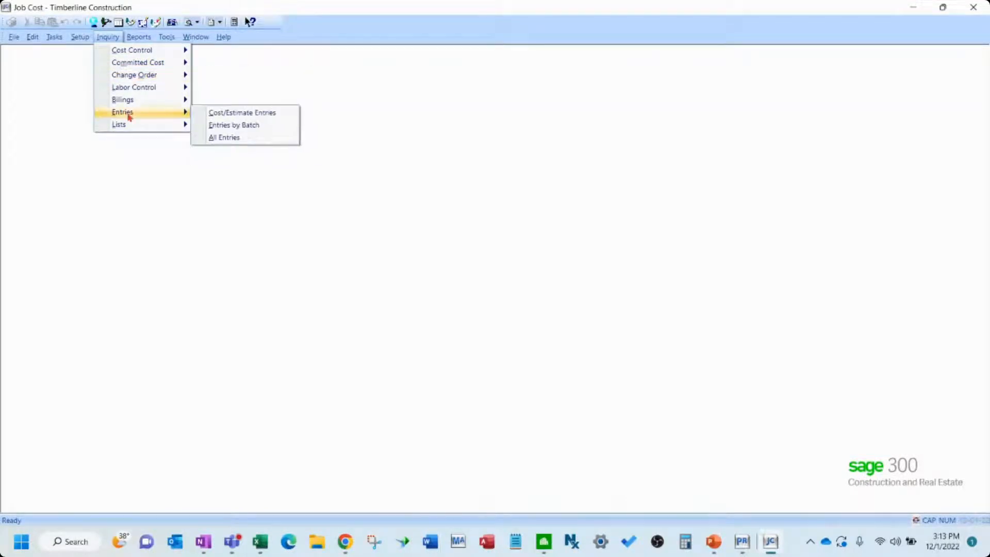
click(245, 138)
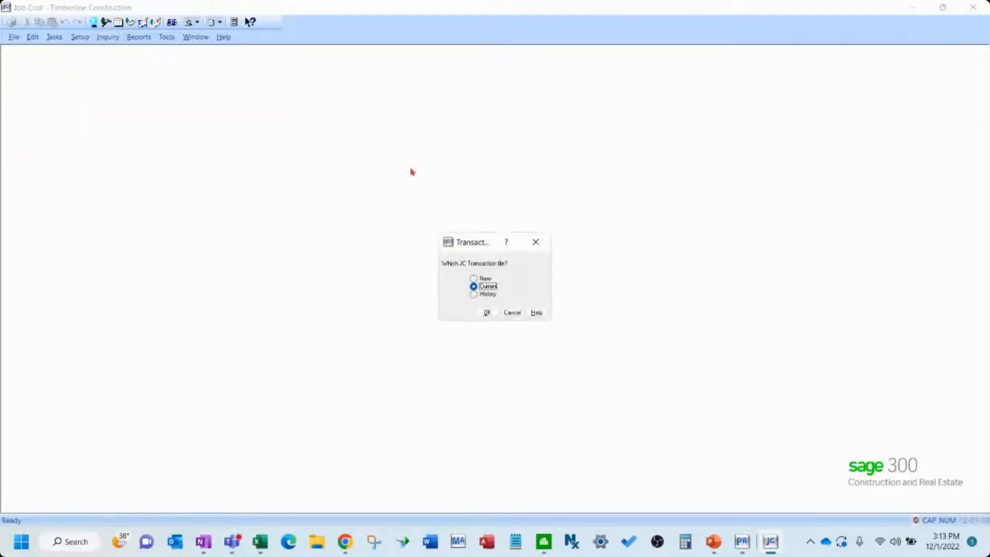
click(487, 313)
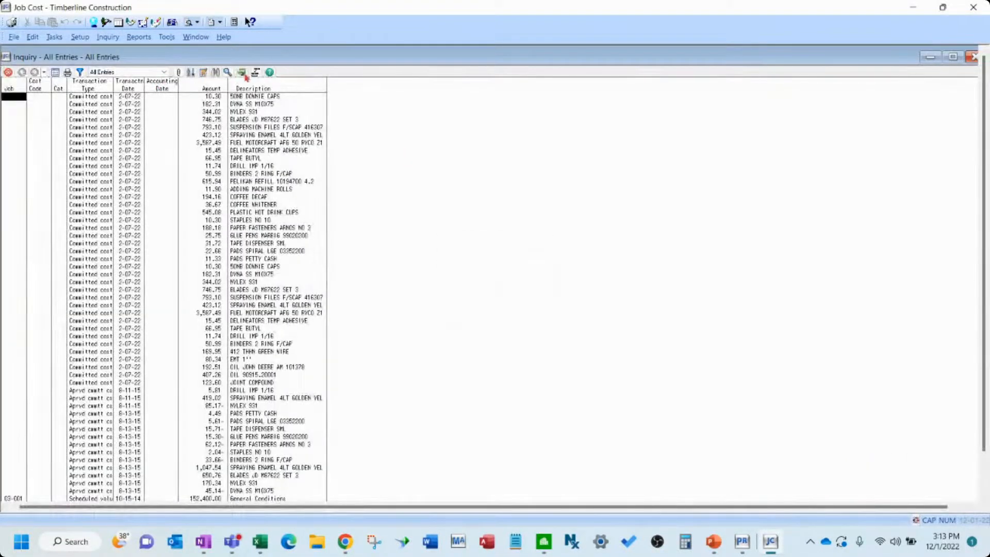
Filter the All Entries inquiry to Job equal to 03-005 and locate the GL insurance cost entry
click(80, 72)
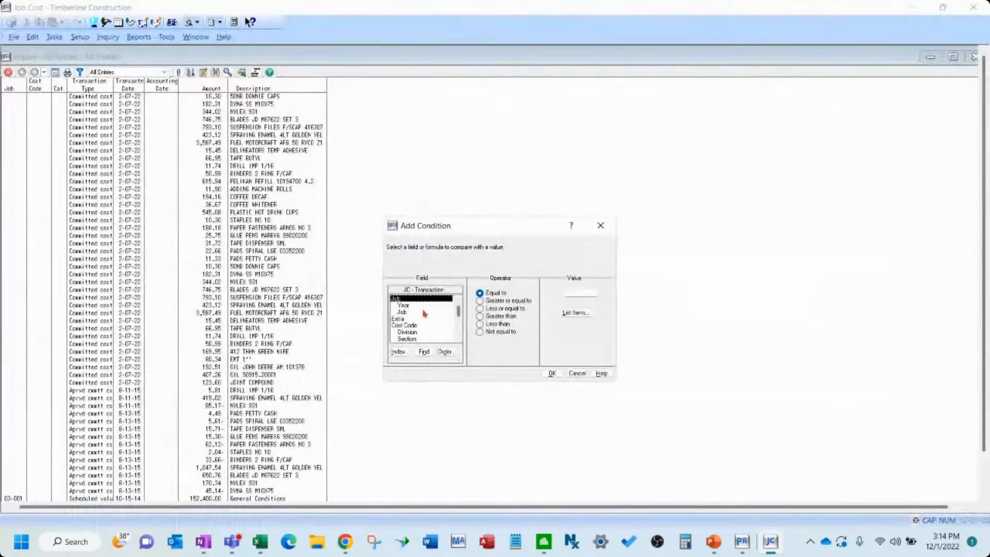
click(573, 293)
text(03-005)
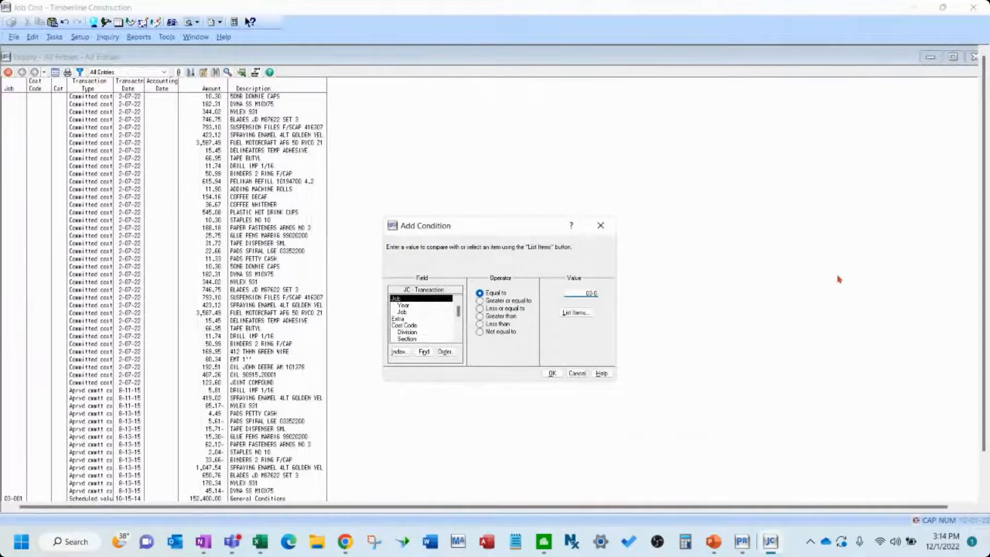
click(552, 373)
click(473, 316)
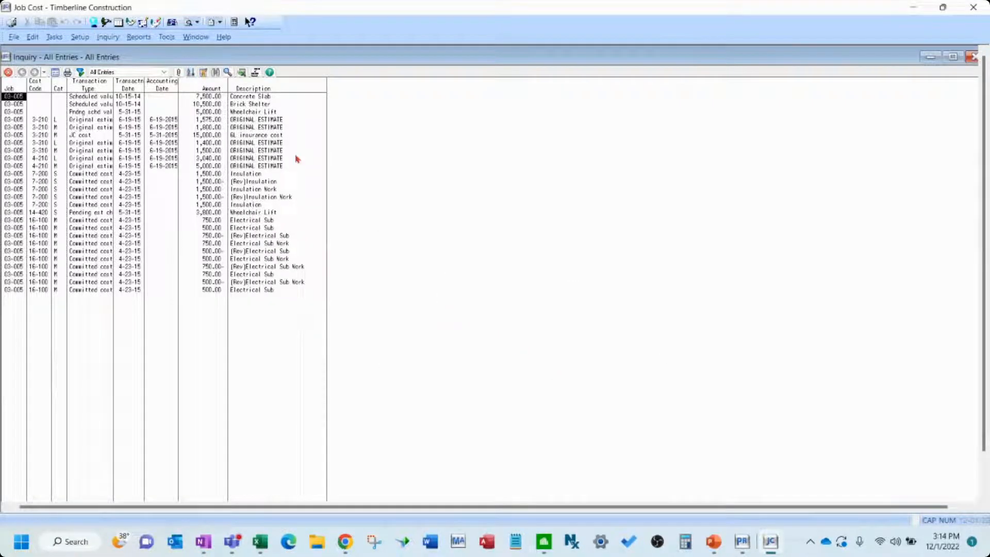
click(202, 137)
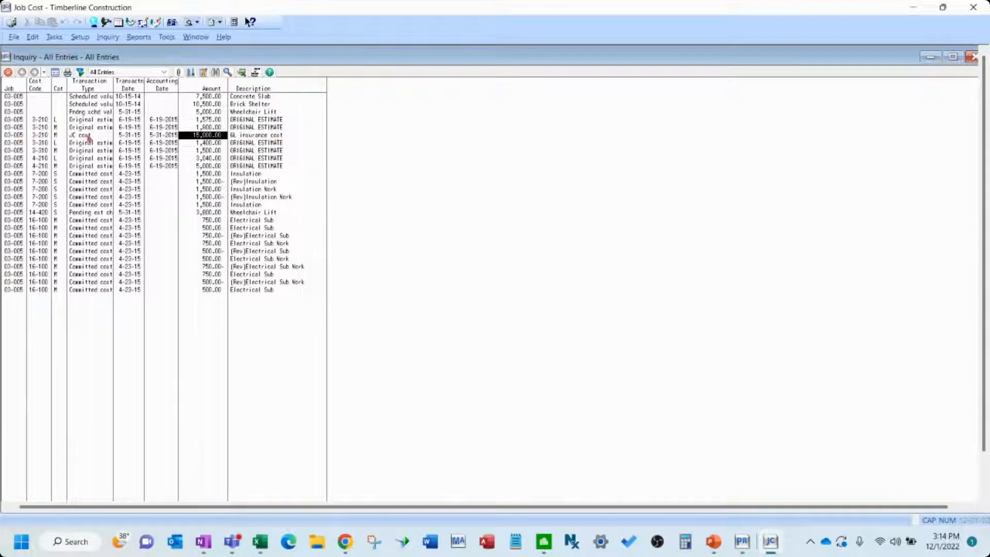
click(269, 137)
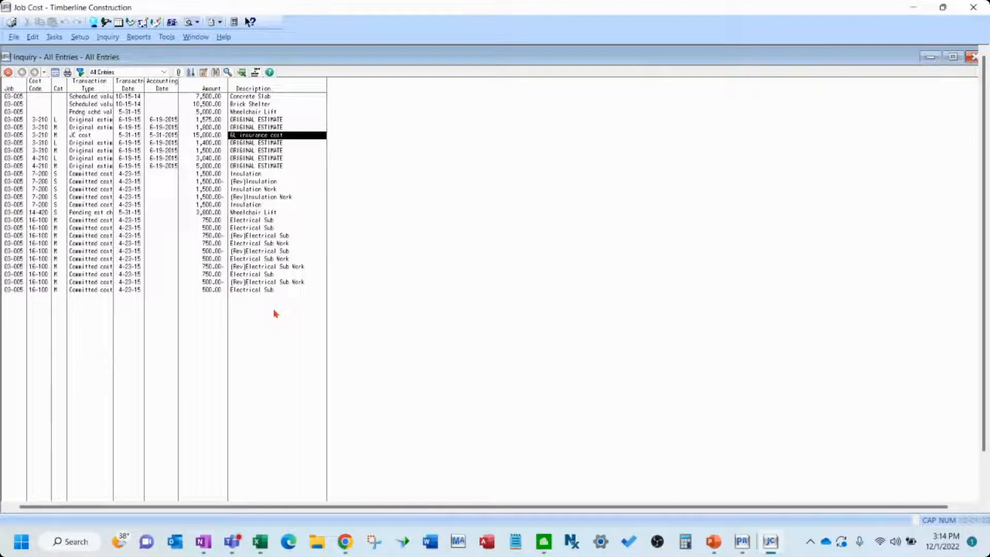
Switch to DC ENTRY IMPORT FILE.xlsx in Excel and examine the DESC column of the direct cost record and the rows beneath it
mouse_move(260, 542)
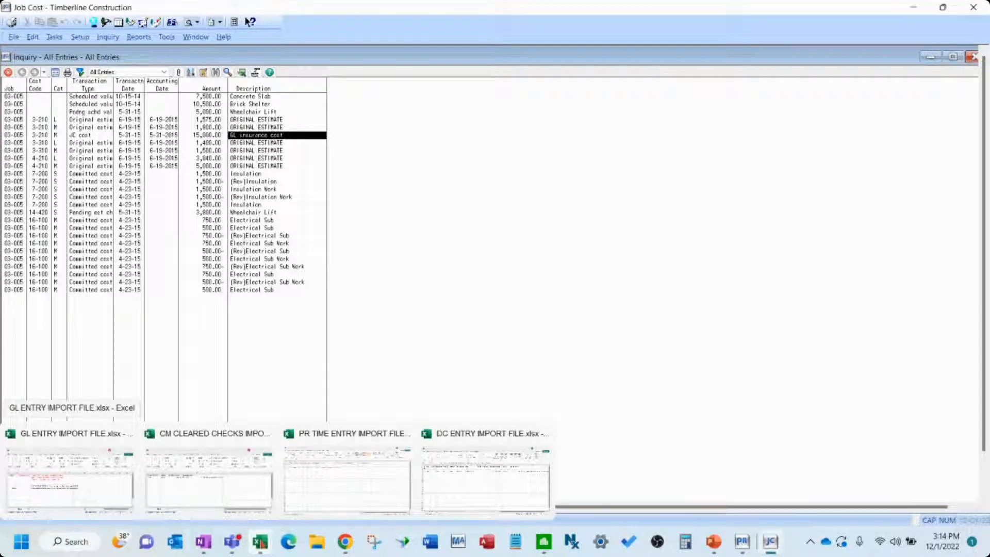
click(485, 479)
click(345, 304)
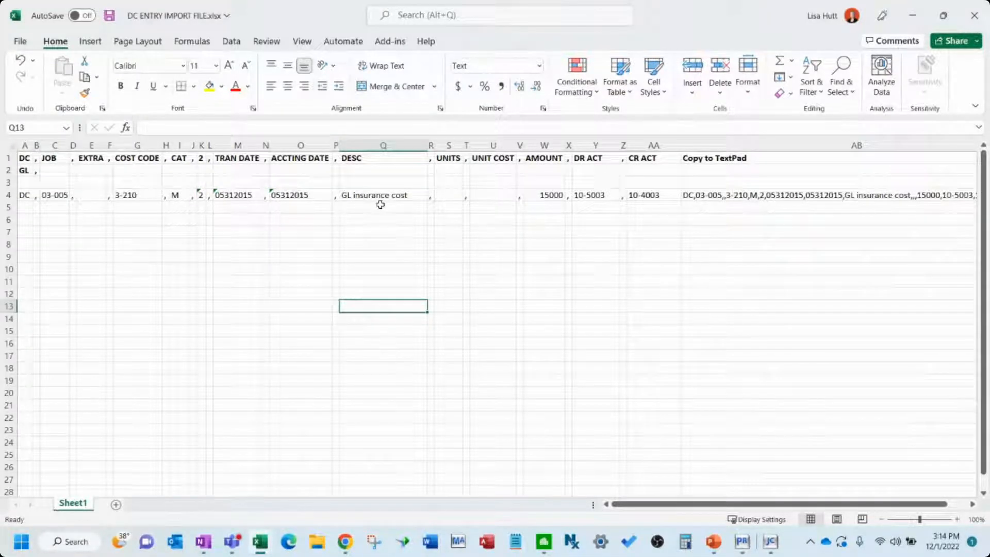
drag(380, 204, 382, 387)
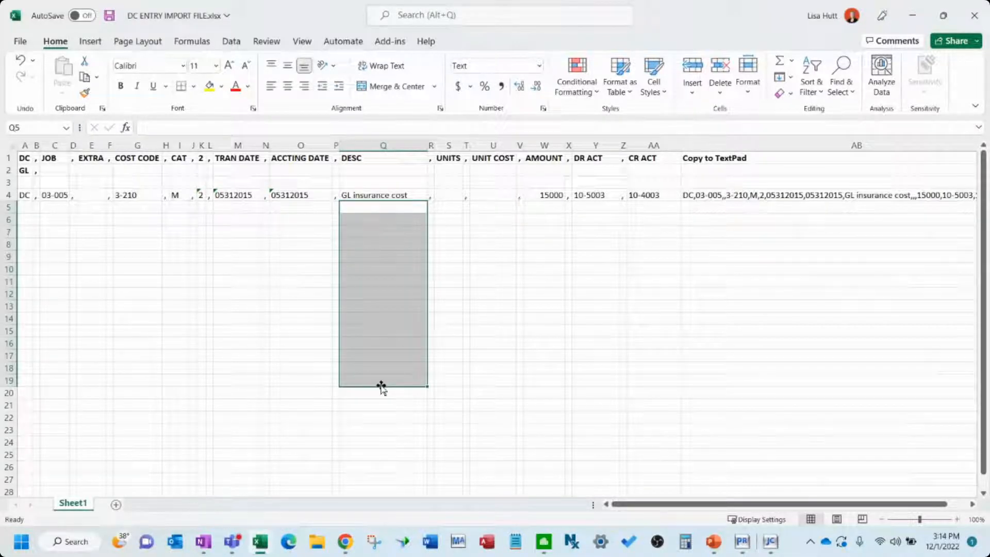
click(381, 269)
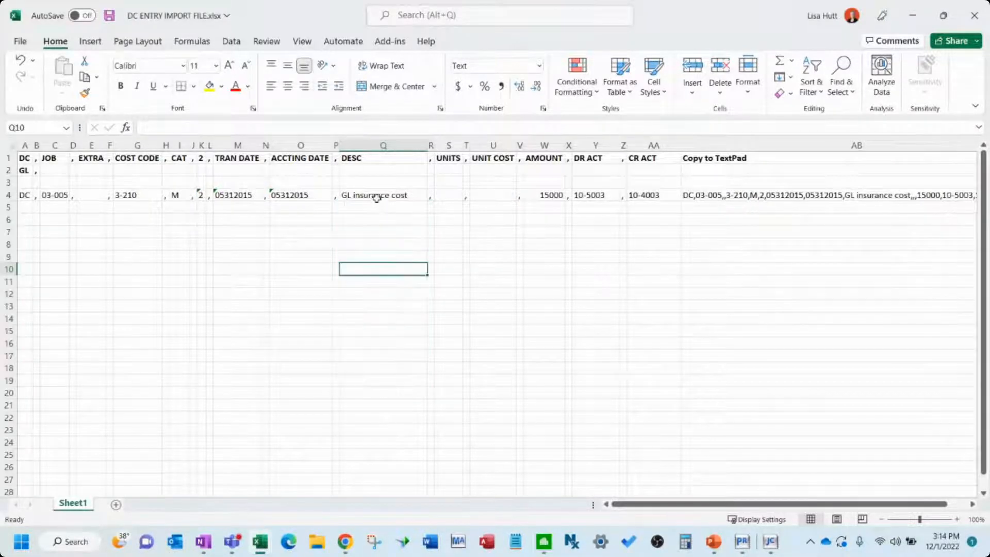
click(376, 195)
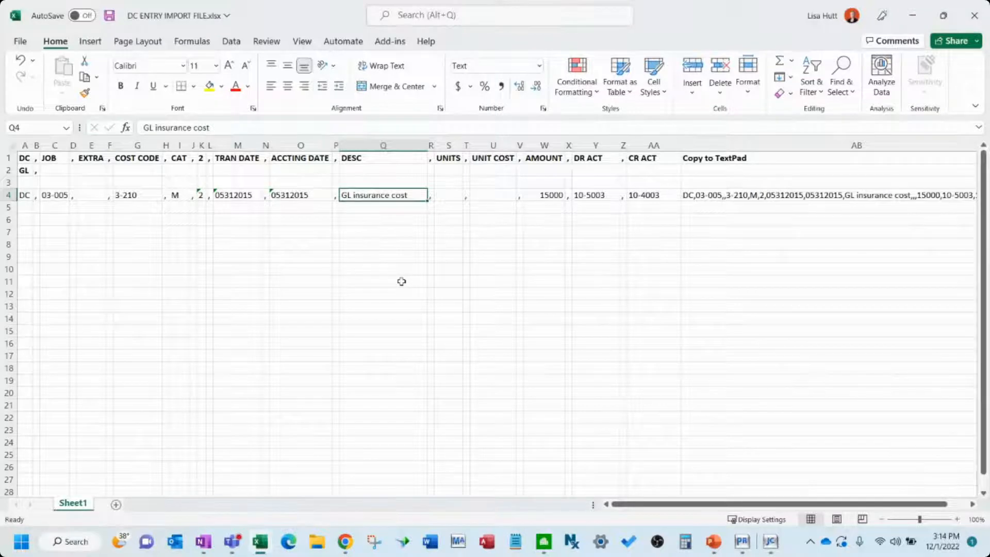
click(385, 256)
Set the AMOUNT of the GL insurance cost record to 1000 and check its concatenated string in the Copy to TextPad column
click(548, 196)
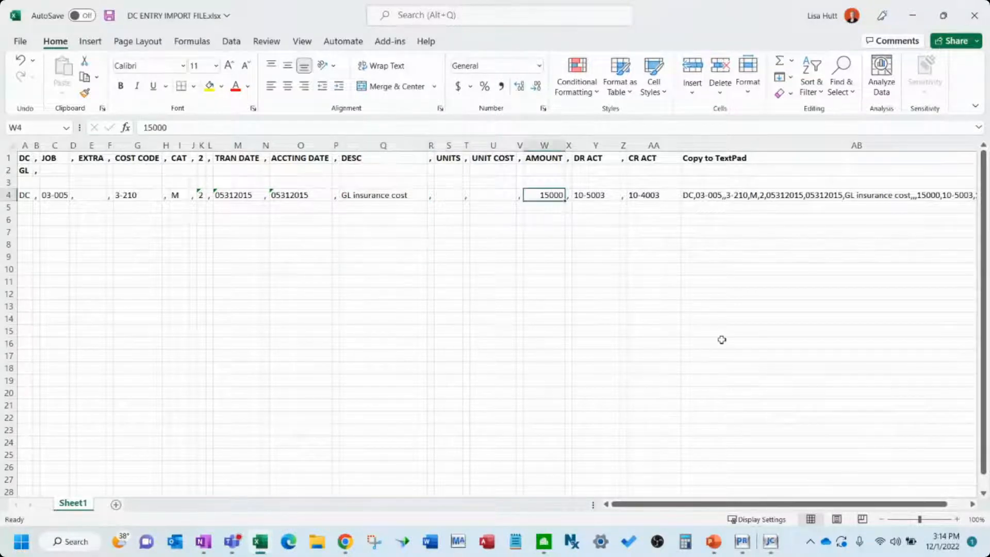
text(1000)
key(Return)
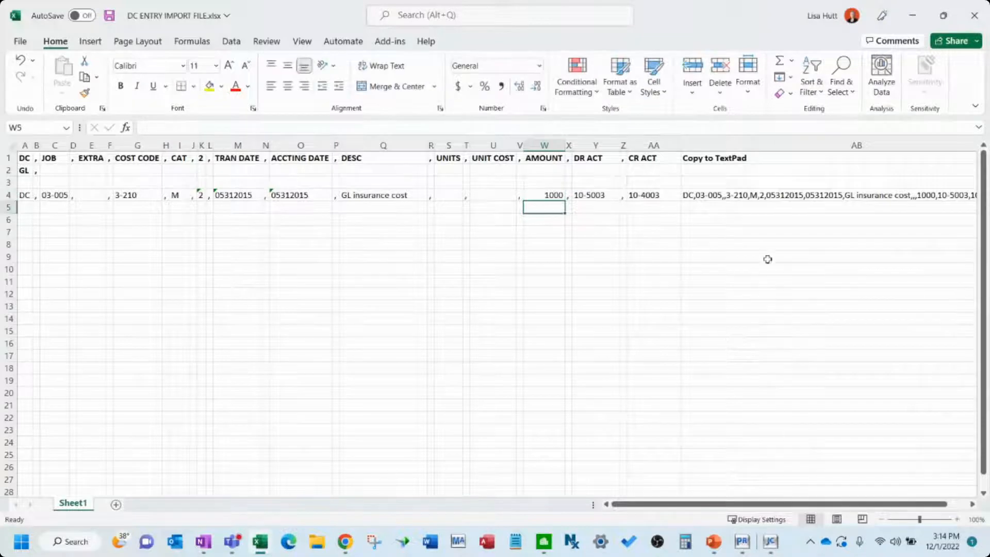
click(777, 196)
drag(725, 194, 738, 430)
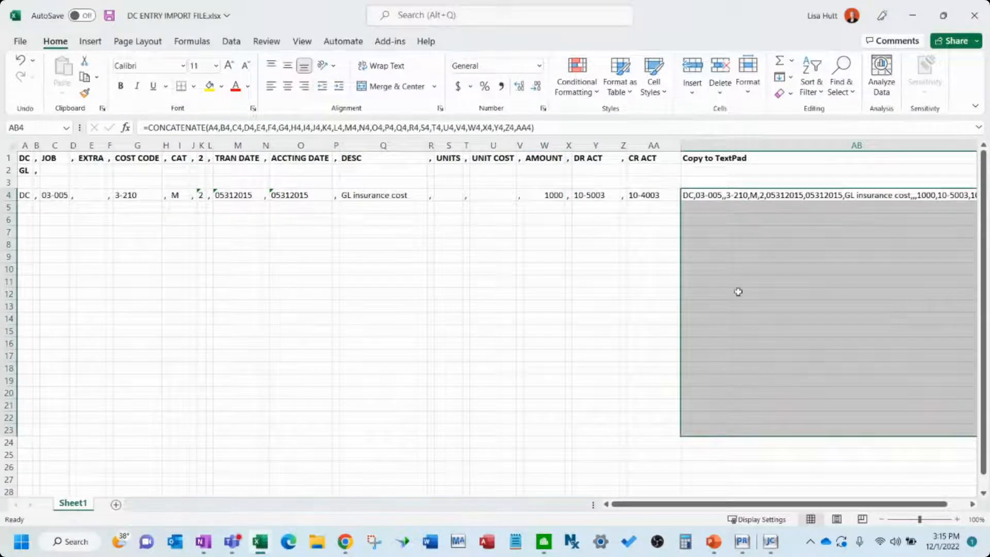
click(438, 336)
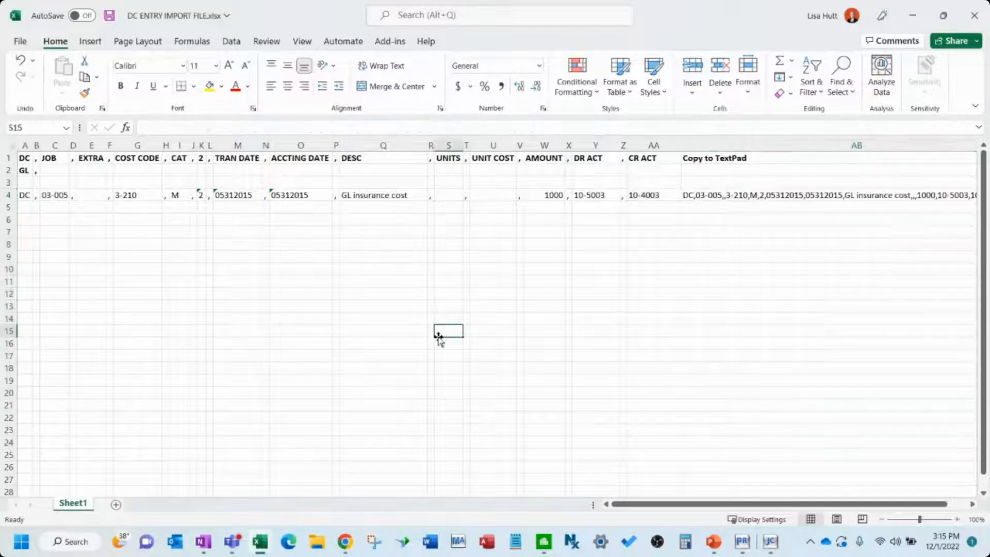
click(513, 285)
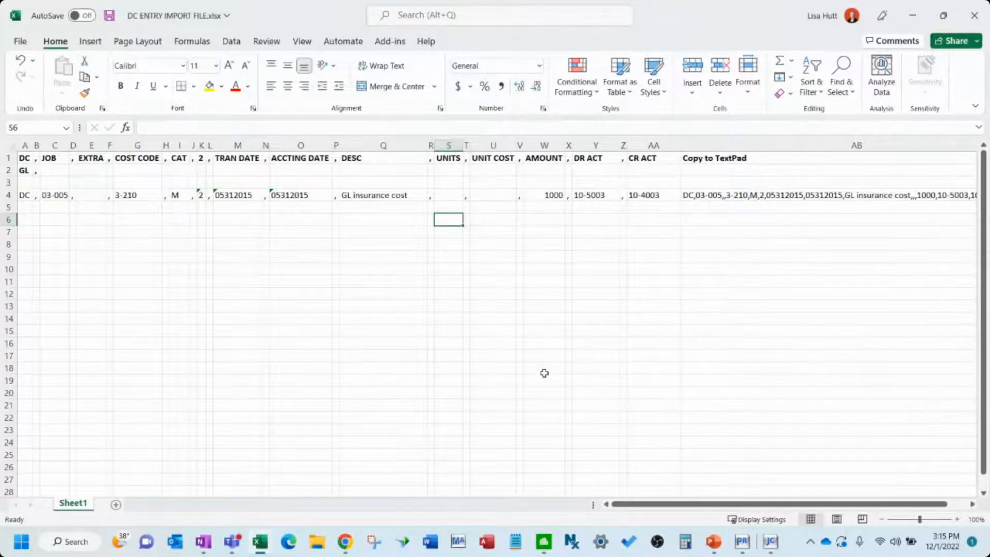
Switch to the PR TIME ENTRY IMPORT FILE.xlsx workbook and widen the DATE column slightly
mouse_move(262, 545)
click(742, 545)
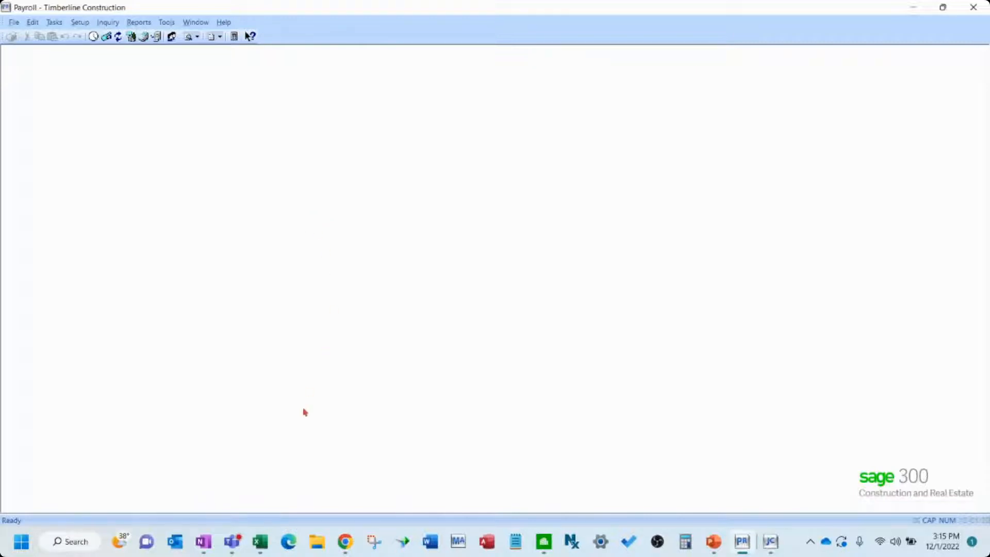
mouse_move(272, 545)
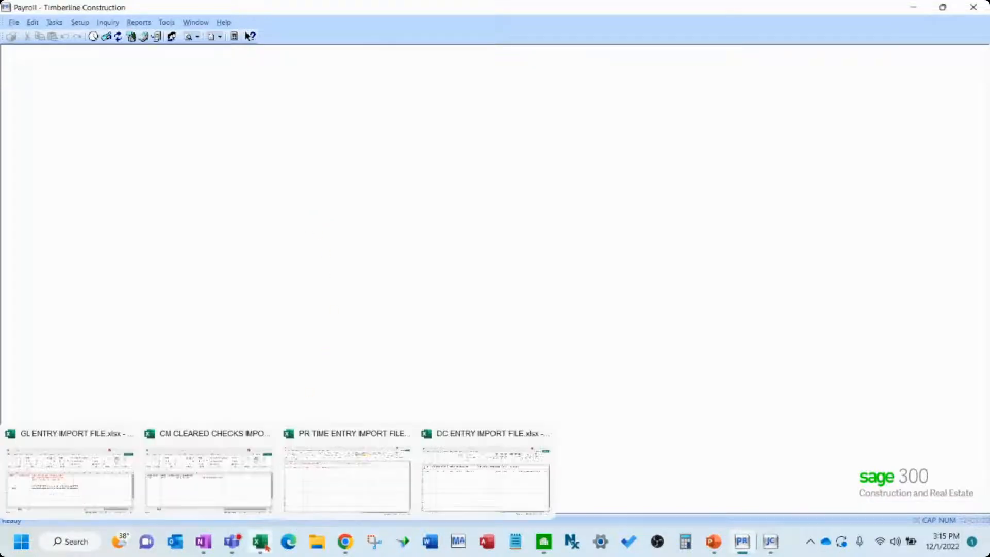
click(363, 469)
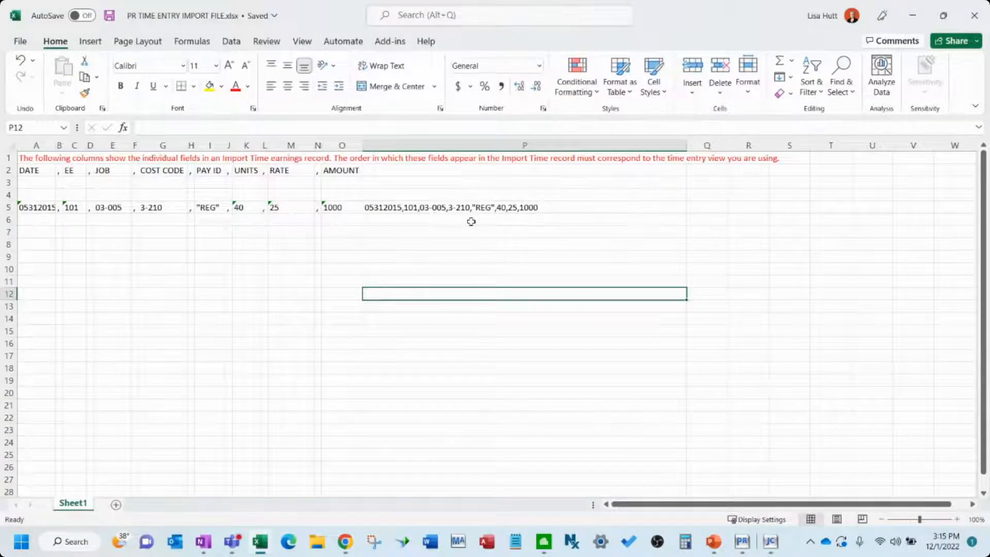
click(467, 241)
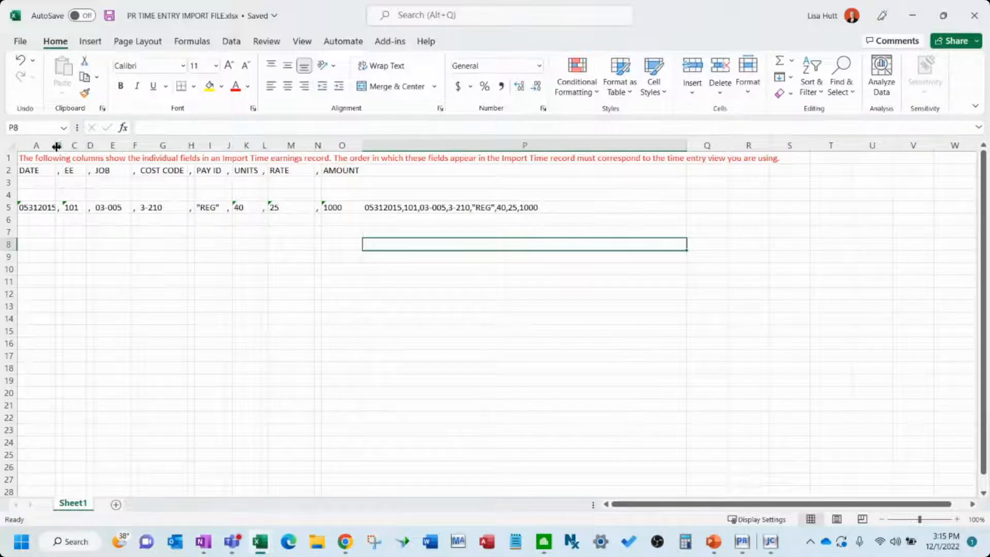
drag(56, 146, 65, 148)
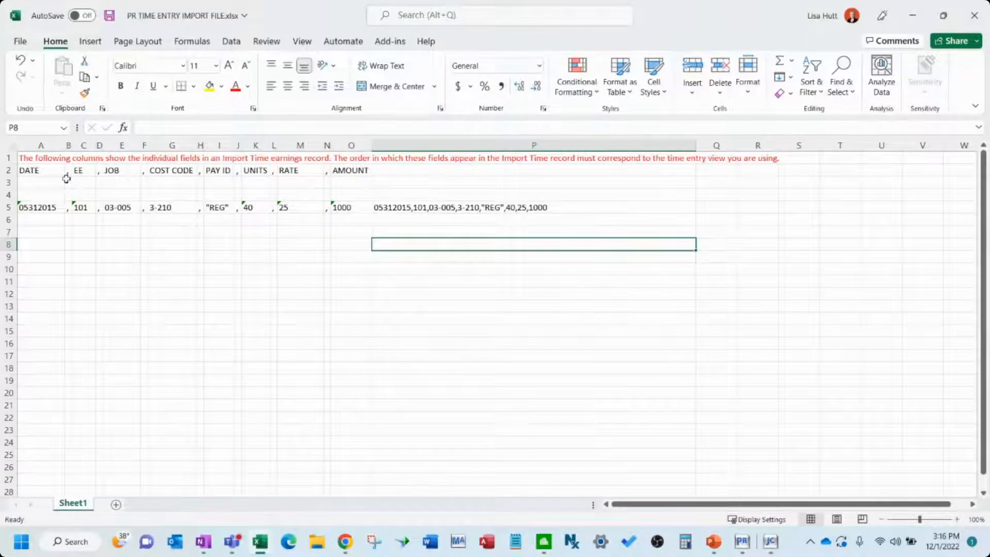
Review the time import layout and highlight the field headings in row 2 from DATE through AMOUNT
click(216, 281)
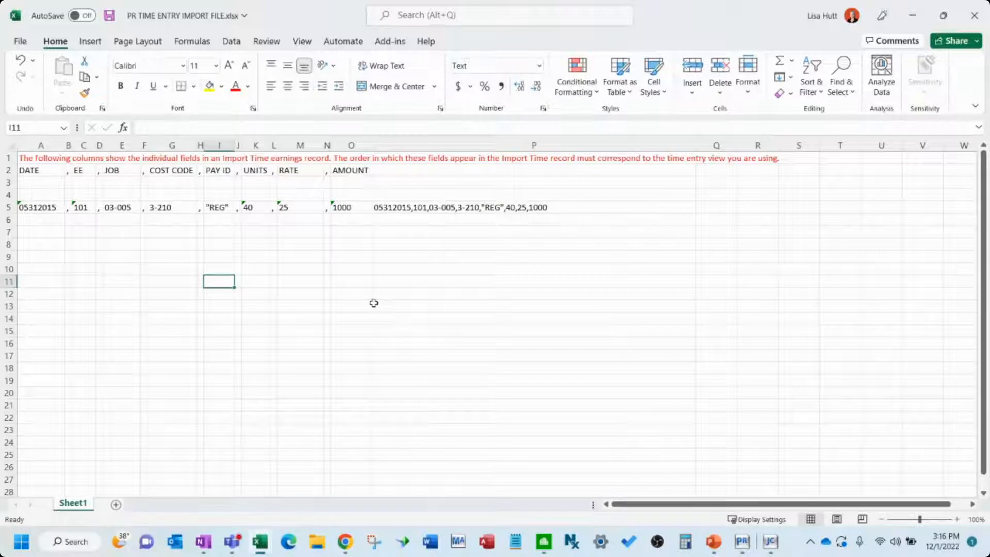
key(ctrl+Home)
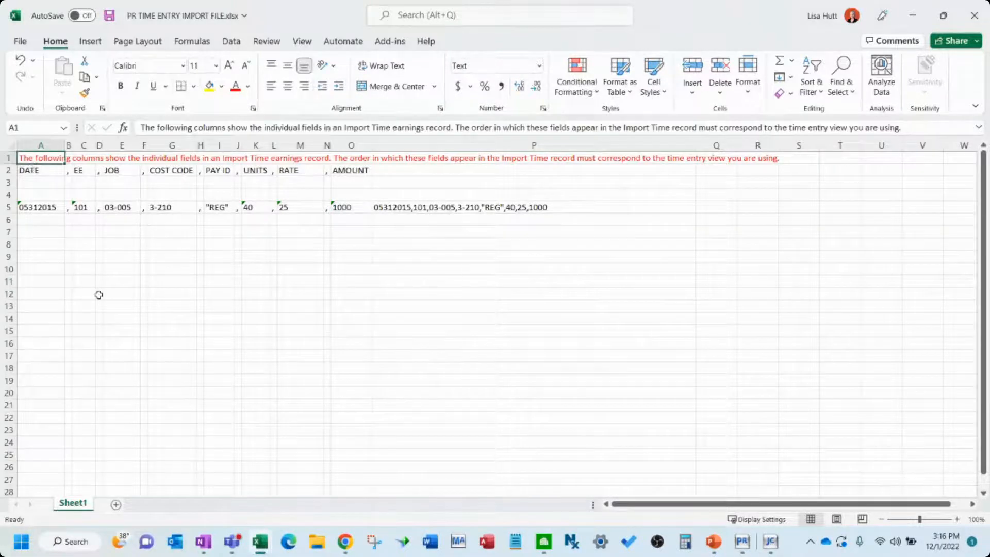
click(99, 295)
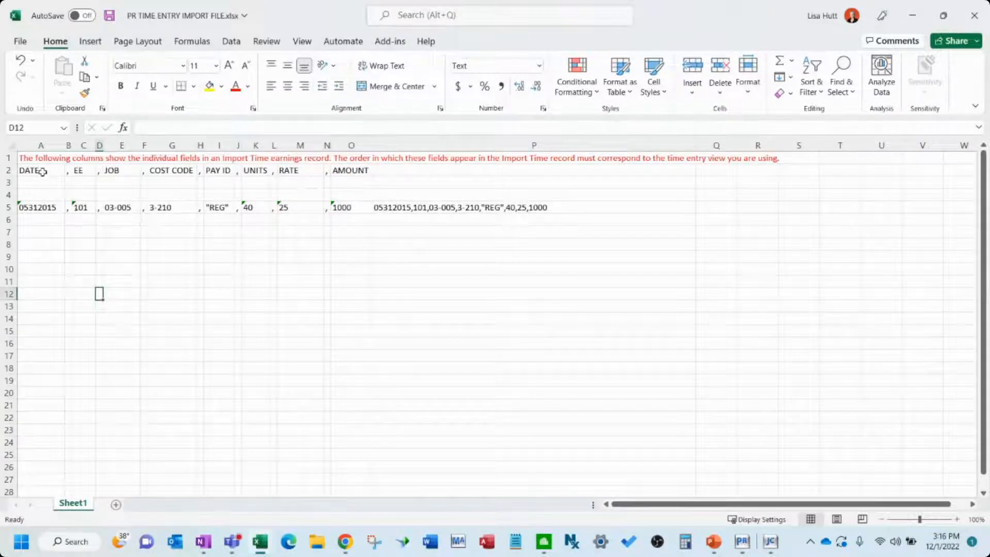
drag(374, 171, 26, 170)
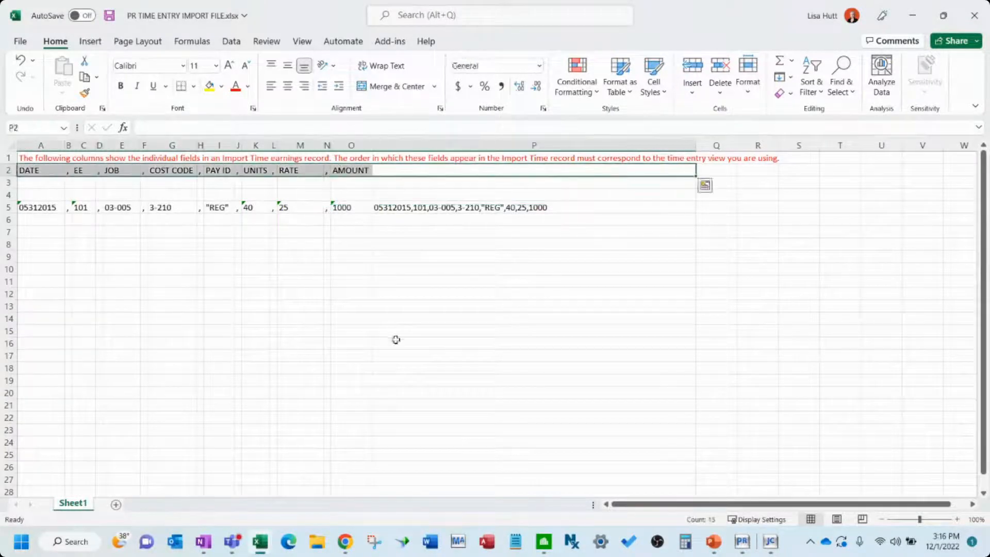
Make the field headings in row 2, from DATE through AMOUNT, bold
key(ctrl+b)
click(295, 298)
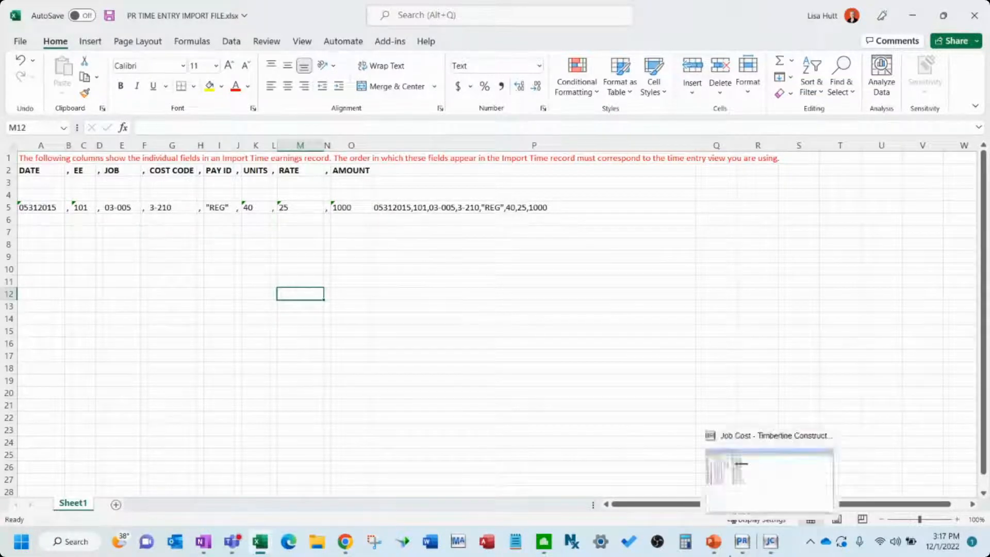
Switch to Sage 300 Payroll to locate the Customize Time Entry command, and return to the Excel workbook to highlight the headings from DATE through AMOUNT
click(743, 542)
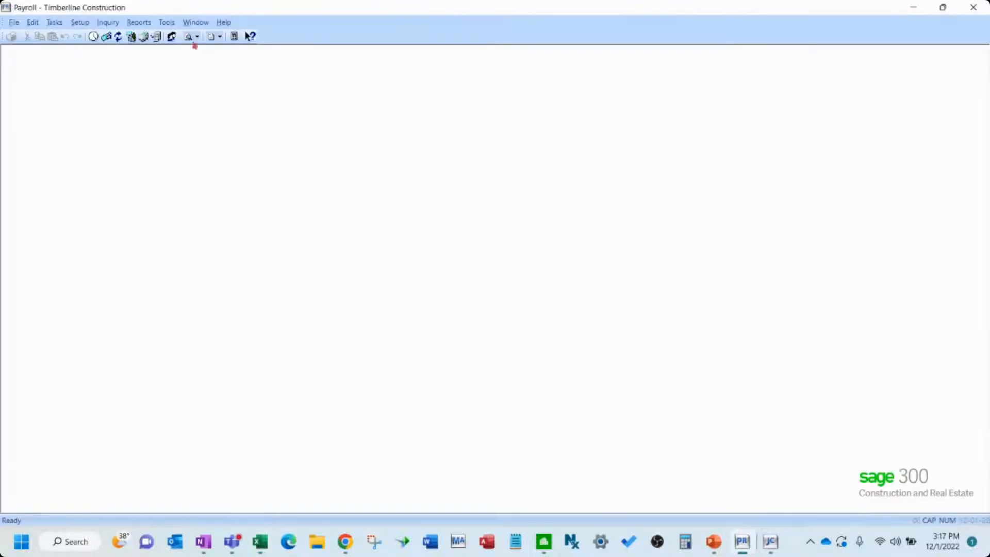
click(166, 22)
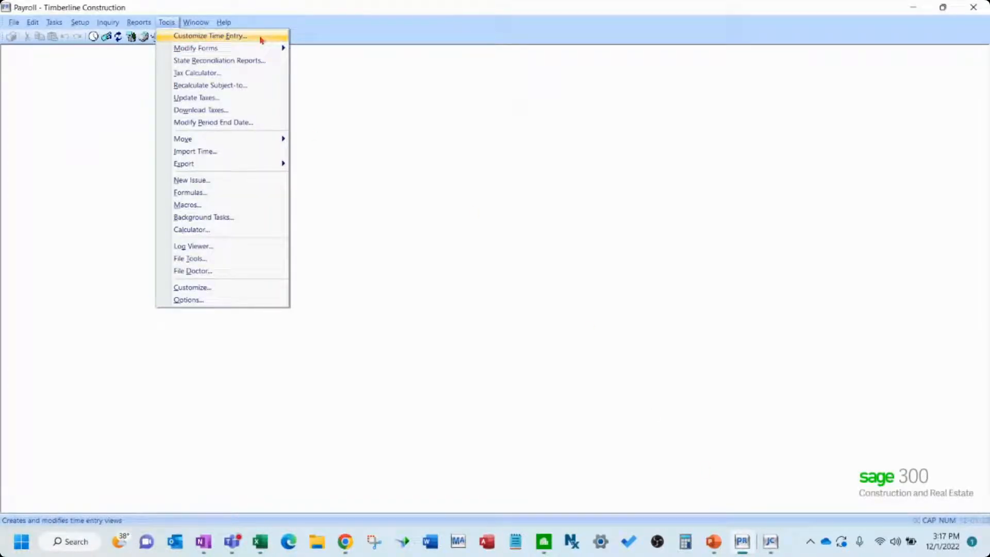
click(619, 280)
key(alt+Tab)
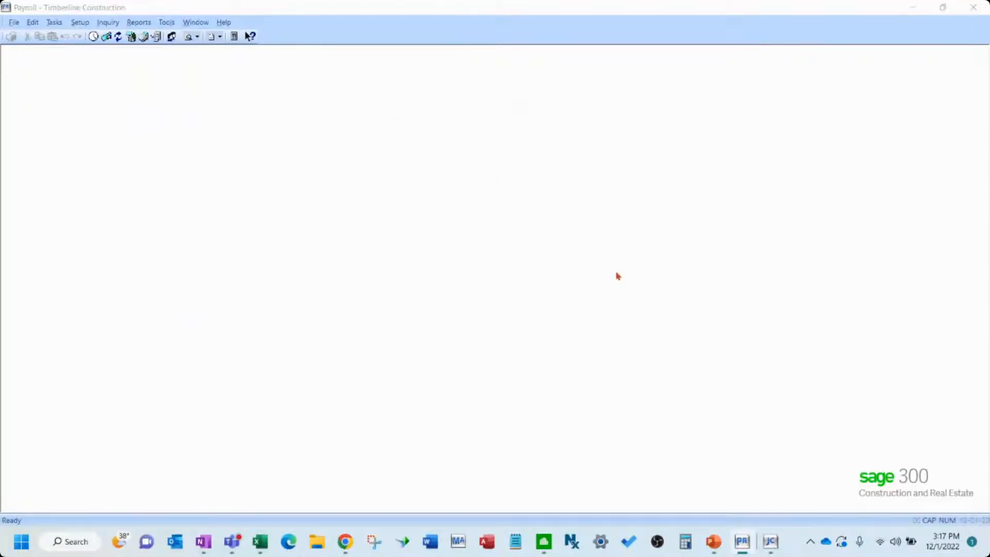
drag(38, 171, 356, 186)
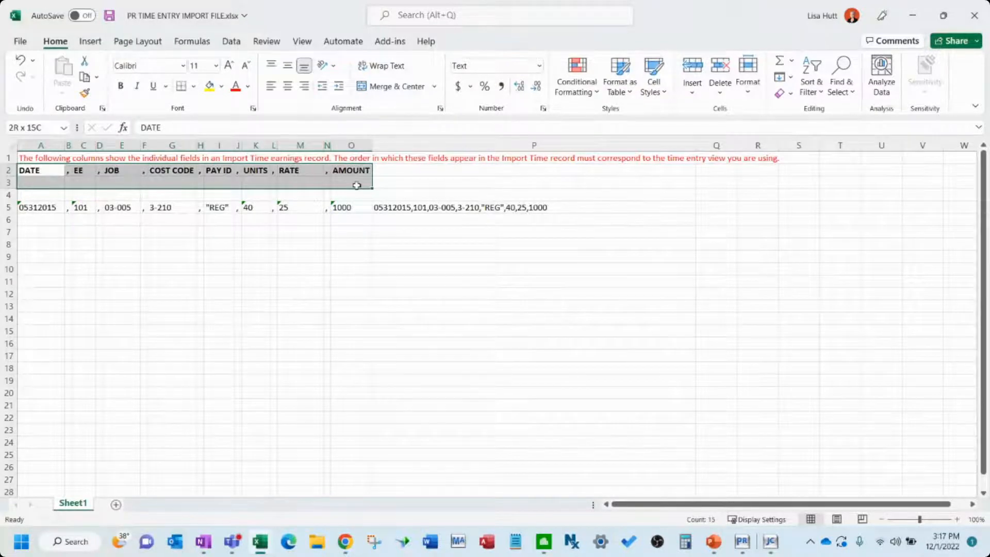
click(352, 282)
mouse_move(771, 541)
click(772, 471)
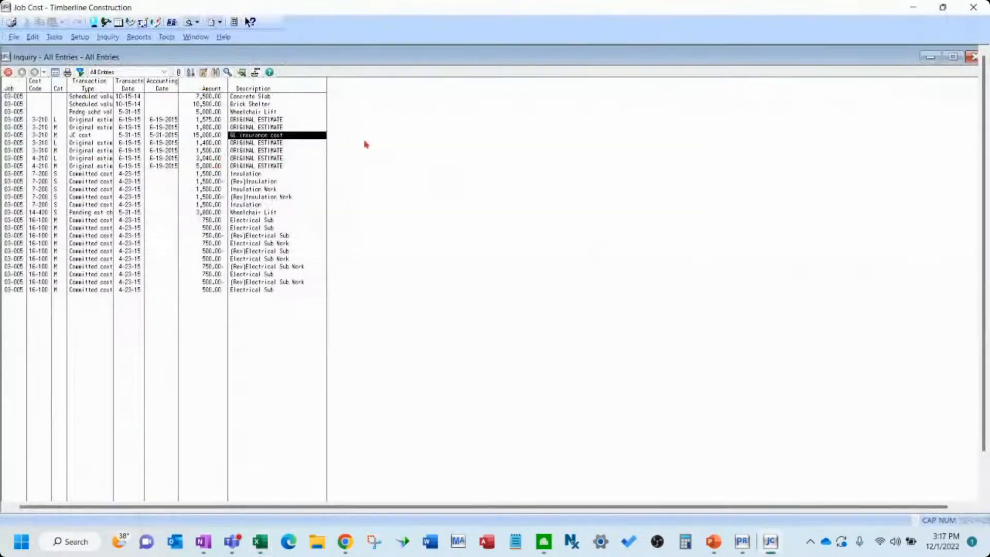
click(195, 37)
Bring up Payroll's tool commands, and review the row 2 headings in PR TIME ENTRY IMPORT FILE.xlsx as the field order for the time entry view
mouse_move(743, 542)
click(741, 472)
click(167, 22)
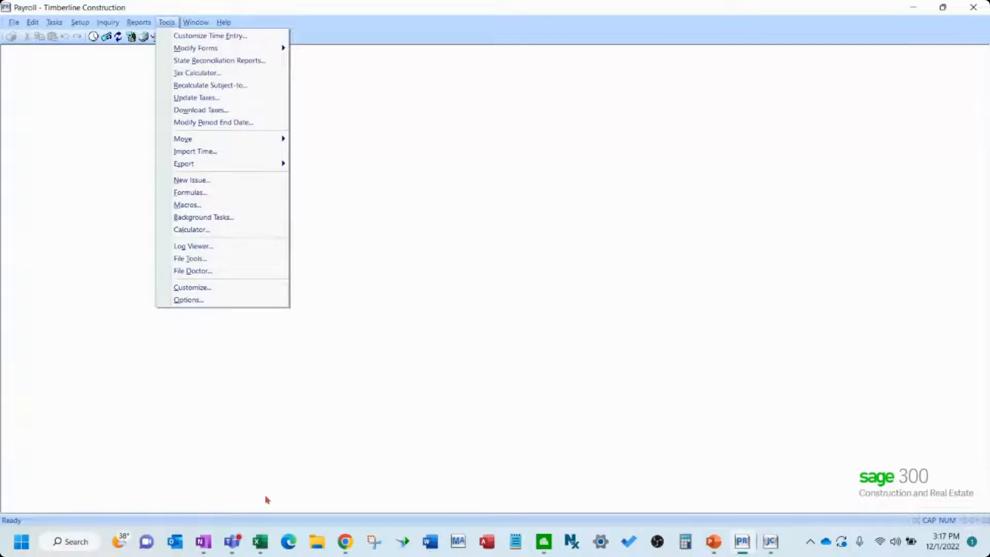
mouse_move(262, 548)
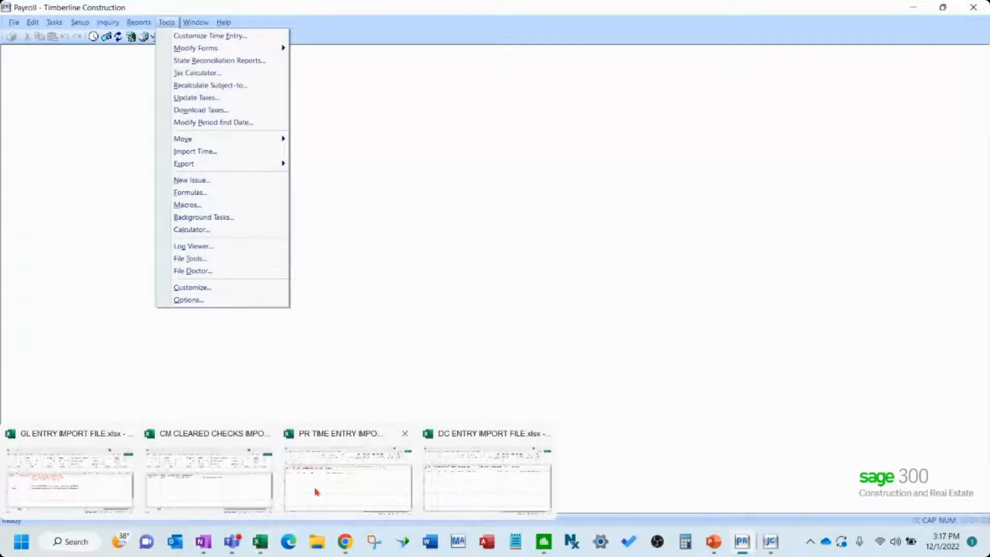
click(325, 471)
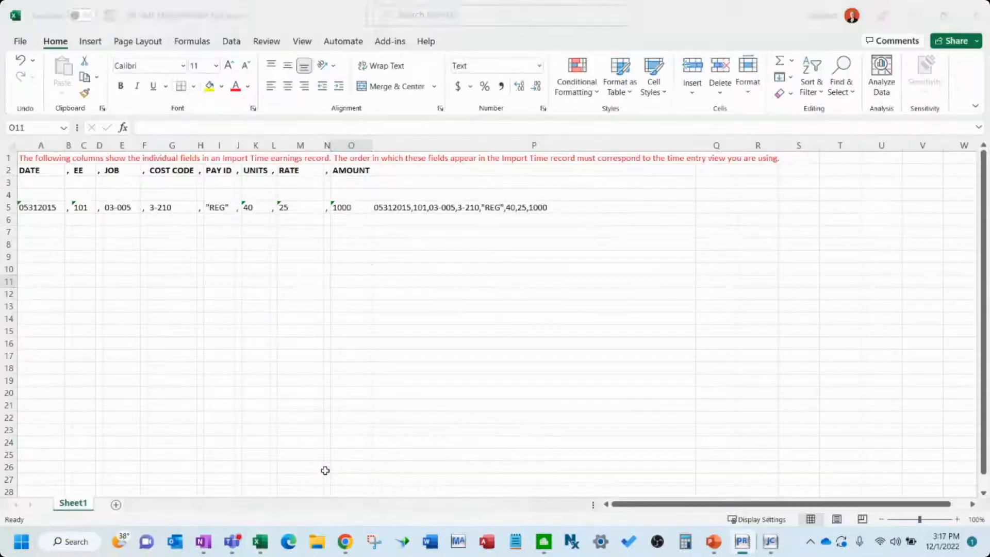
click(486, 320)
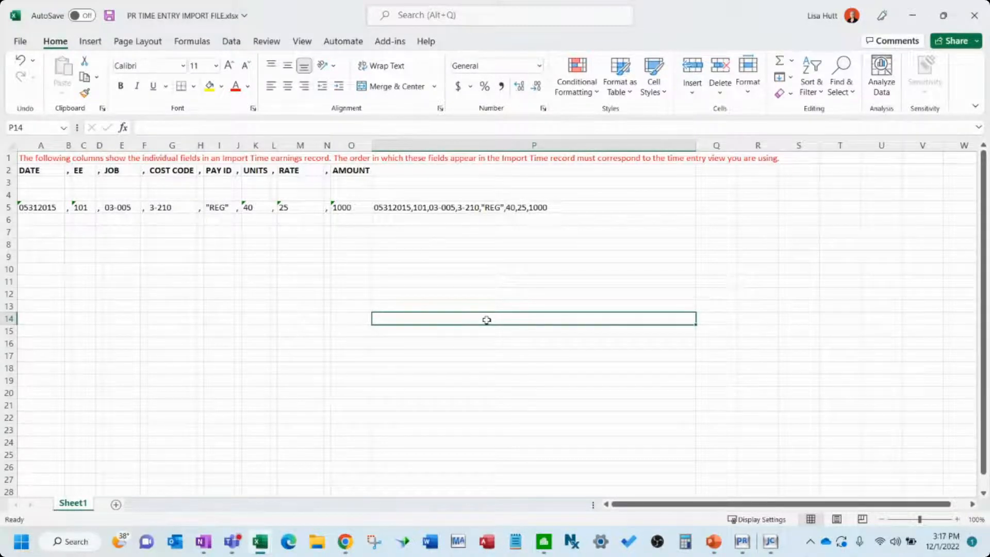
drag(53, 172, 365, 174)
click(554, 294)
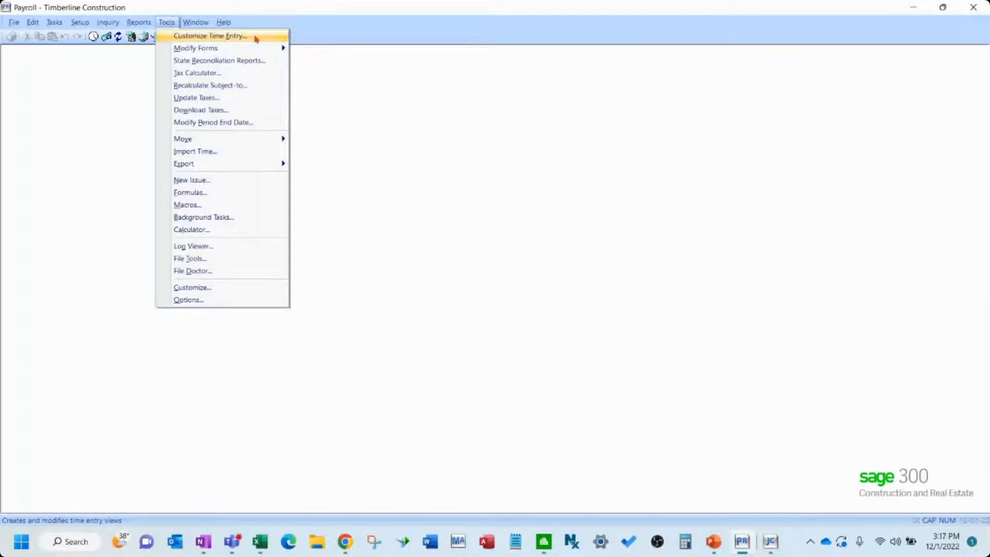
In Payroll, open the DAILY view in Customize Time Entry Views and examine its available and selected time entry columns
click(256, 38)
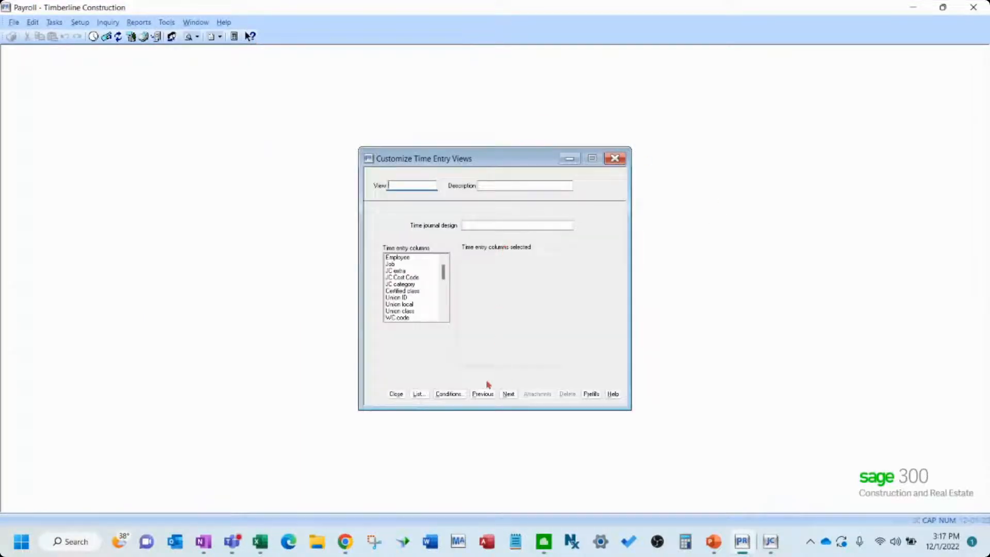
click(419, 394)
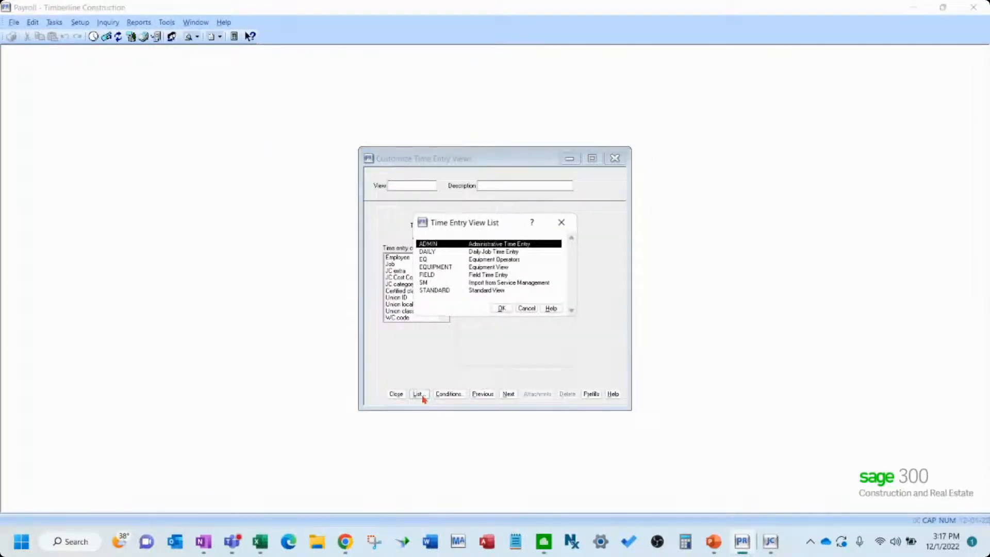
double_click(433, 253)
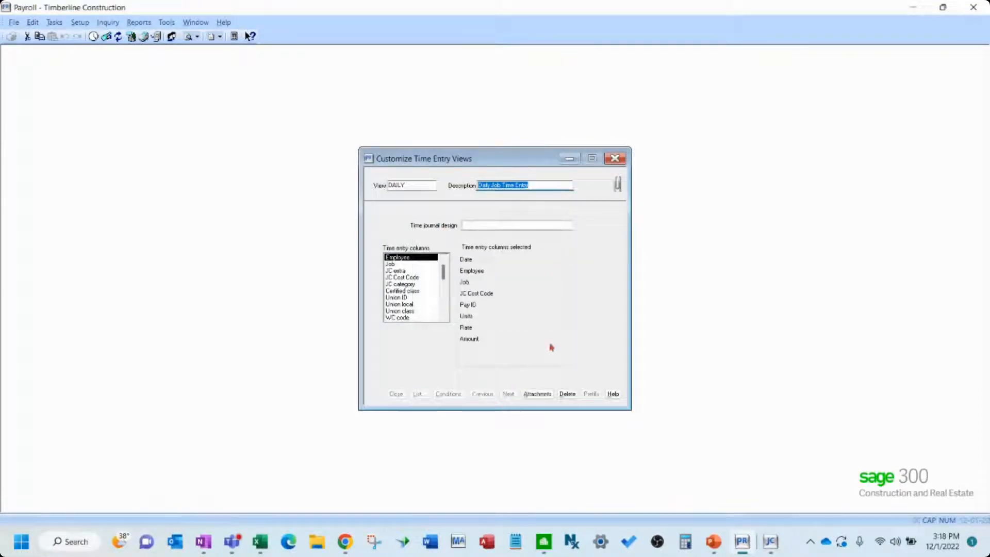
key(Tab)
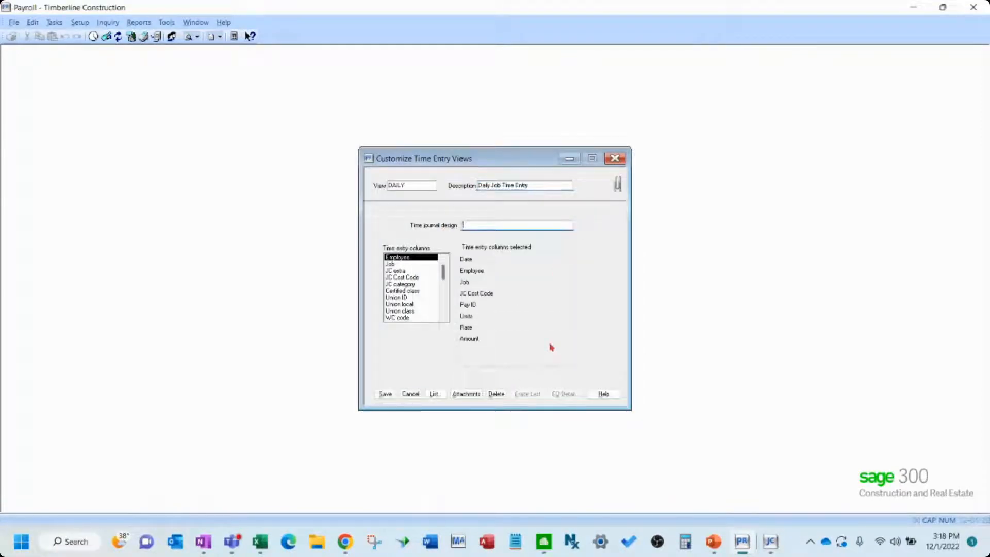
click(415, 292)
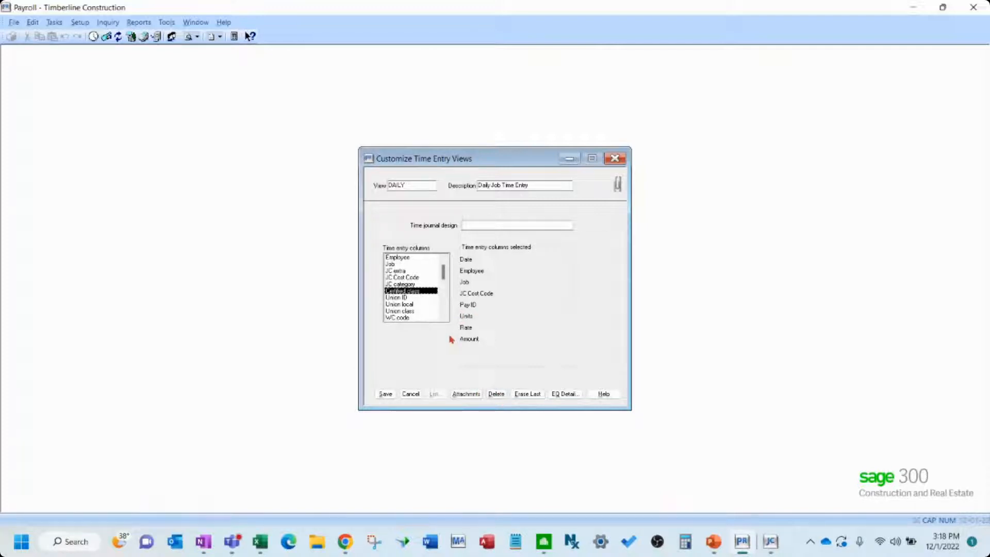
click(414, 266)
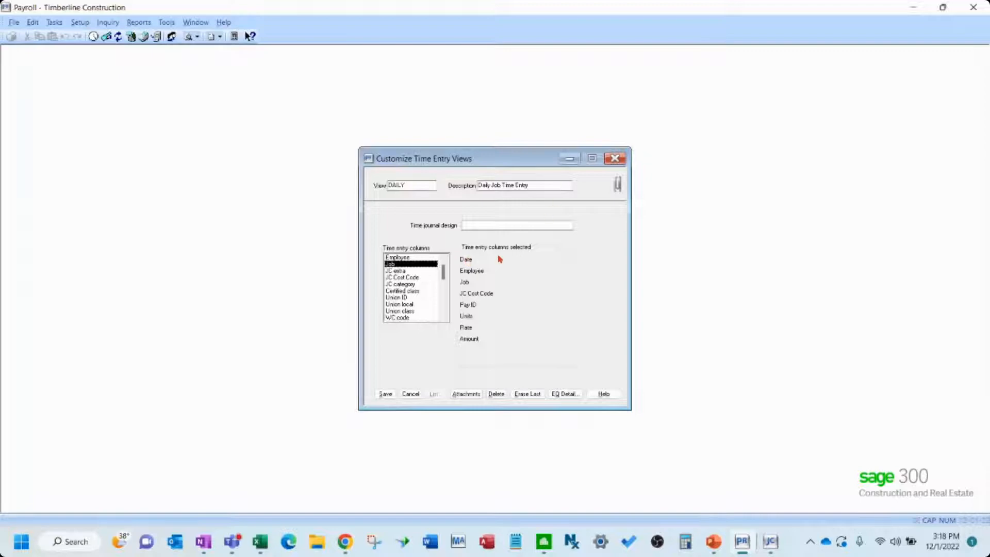
Restore the Payroll window to a smaller size and arrange it with the time entry view dialog beside the Excel headings for comparison
click(943, 7)
drag(611, 39, 802, 30)
drag(819, 180, 655, 151)
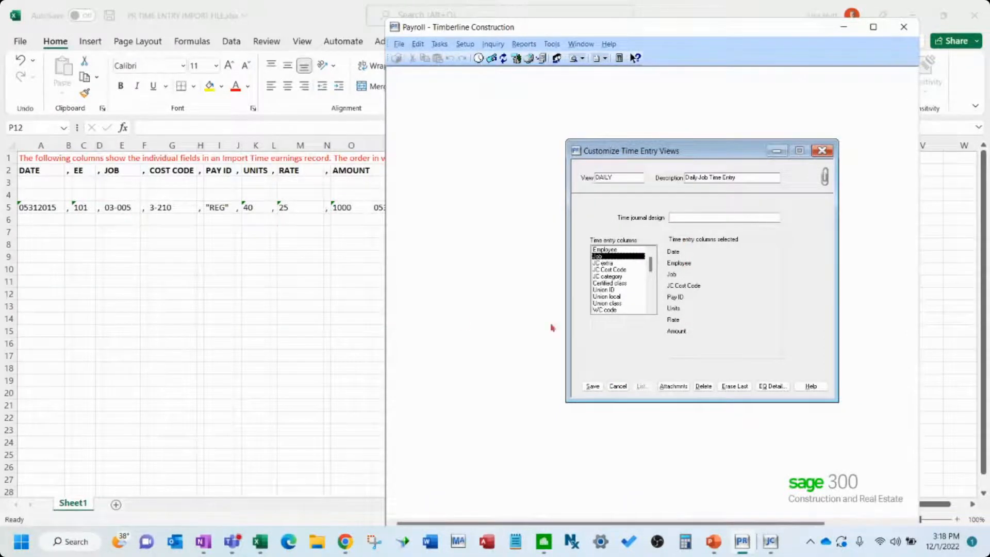
Cancel the changes to the DAILY view and open the ADMIN view to examine its selected columns
click(624, 388)
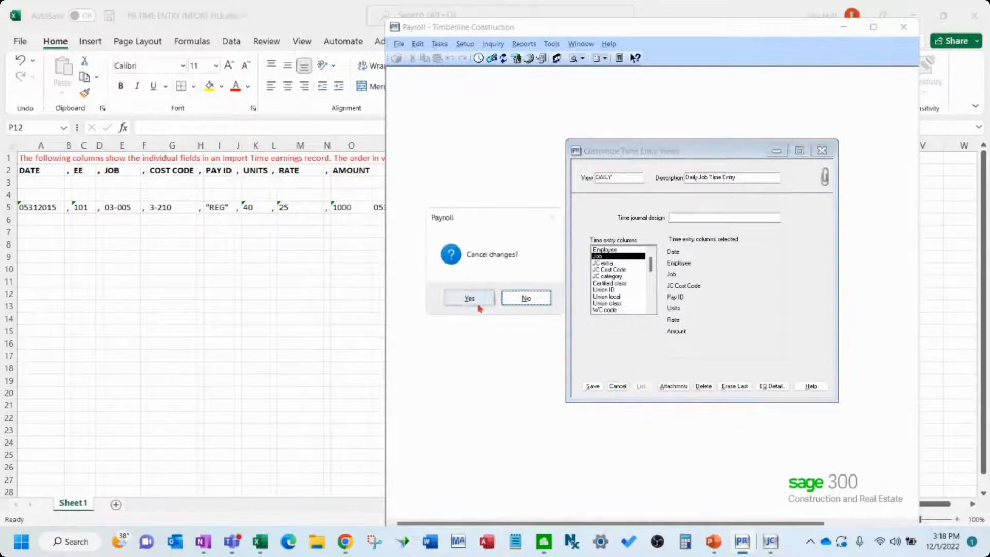
click(473, 302)
click(626, 386)
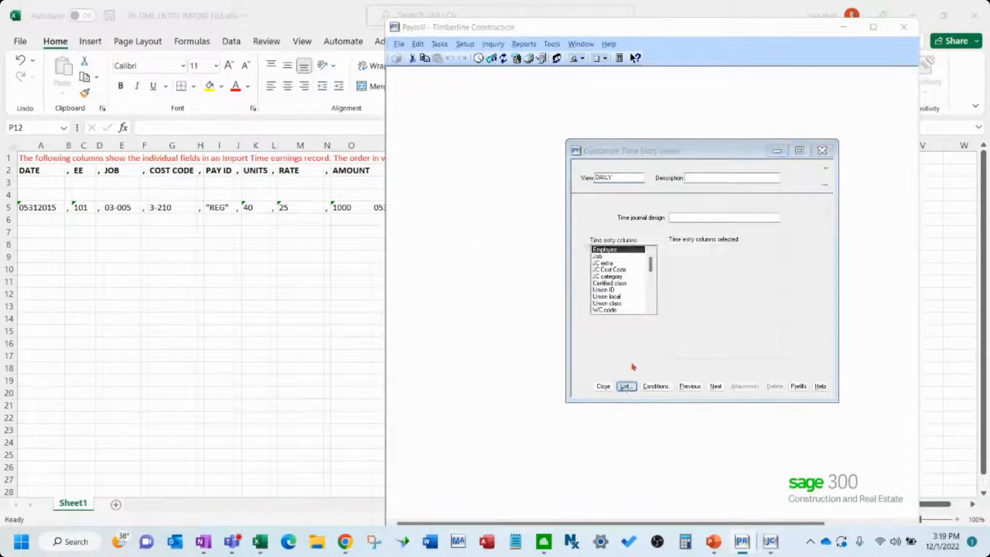
double_click(615, 264)
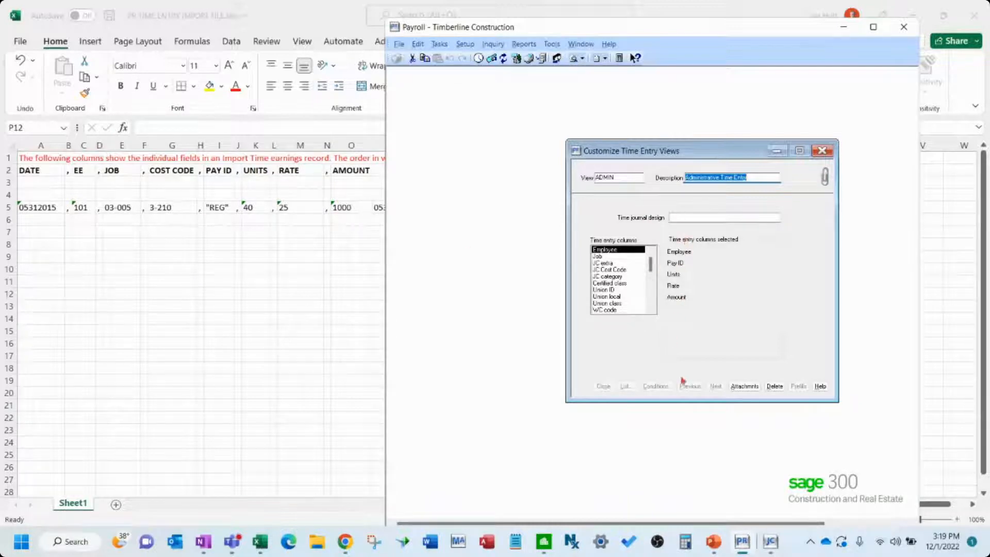
Return to the PR TIME ENTRY IMPORT FILE.xlsx workbook and examine the format of the DATE value in row 5
click(199, 272)
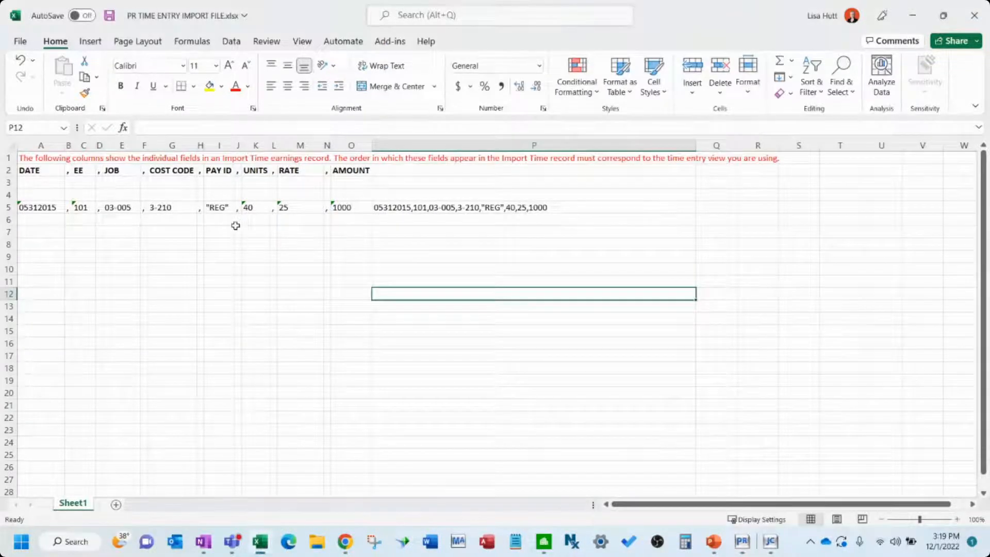
click(169, 273)
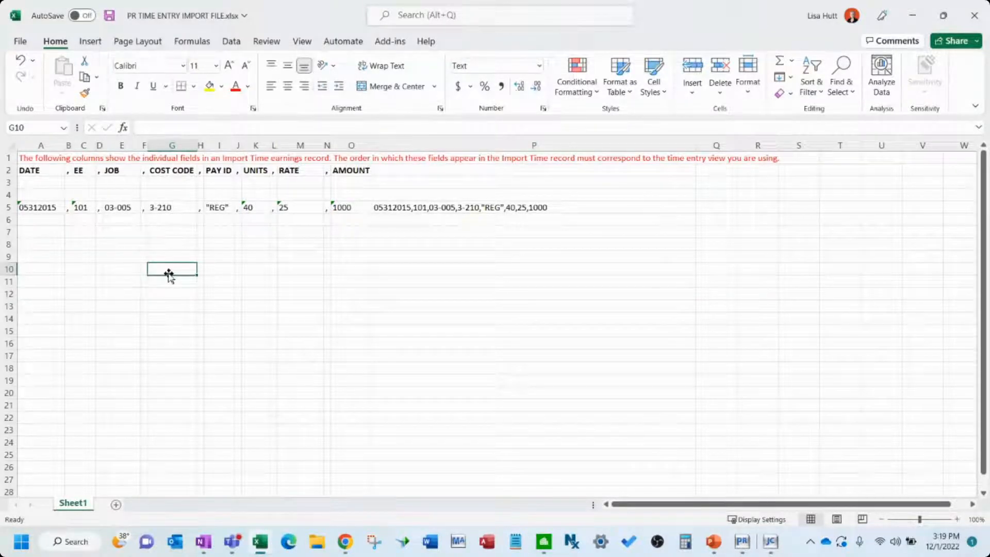
click(50, 258)
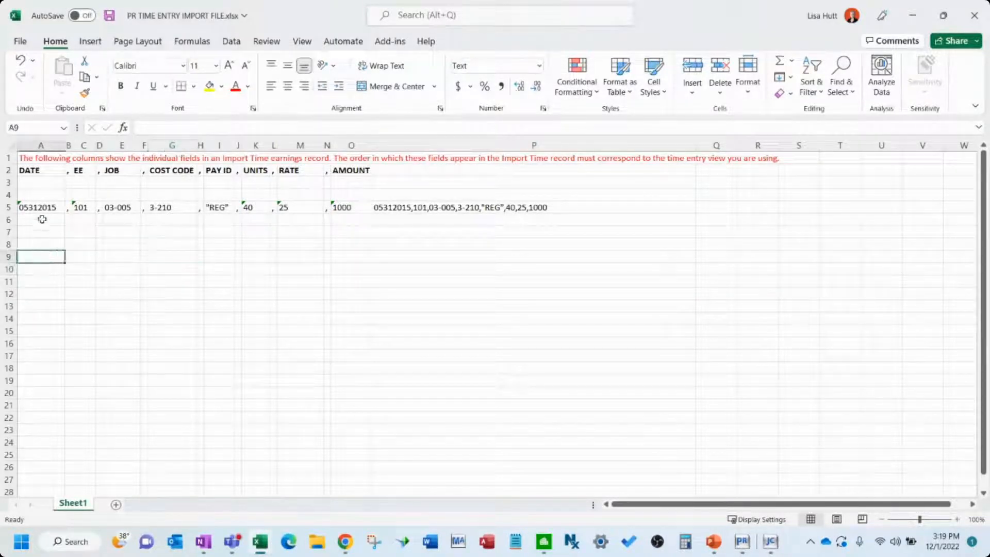
click(41, 206)
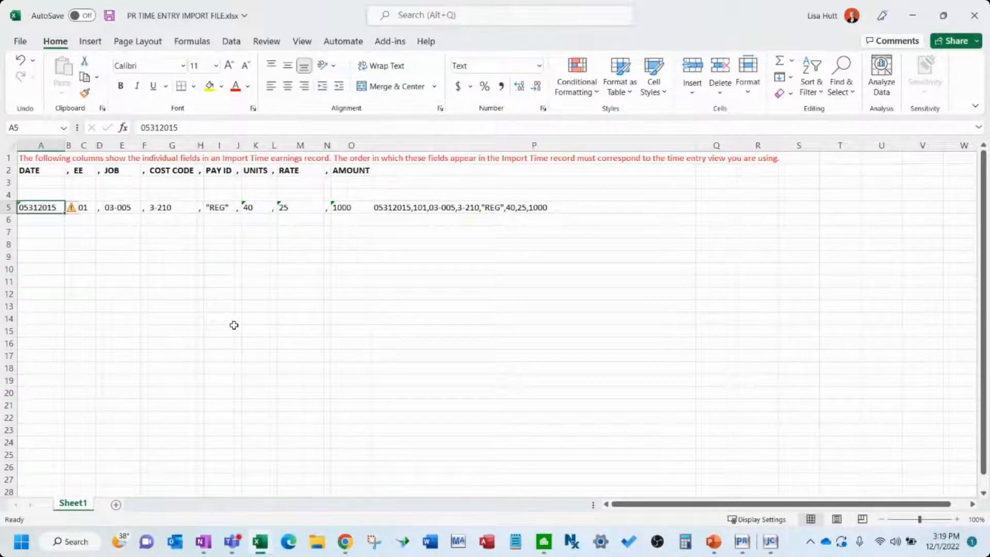
click(233, 325)
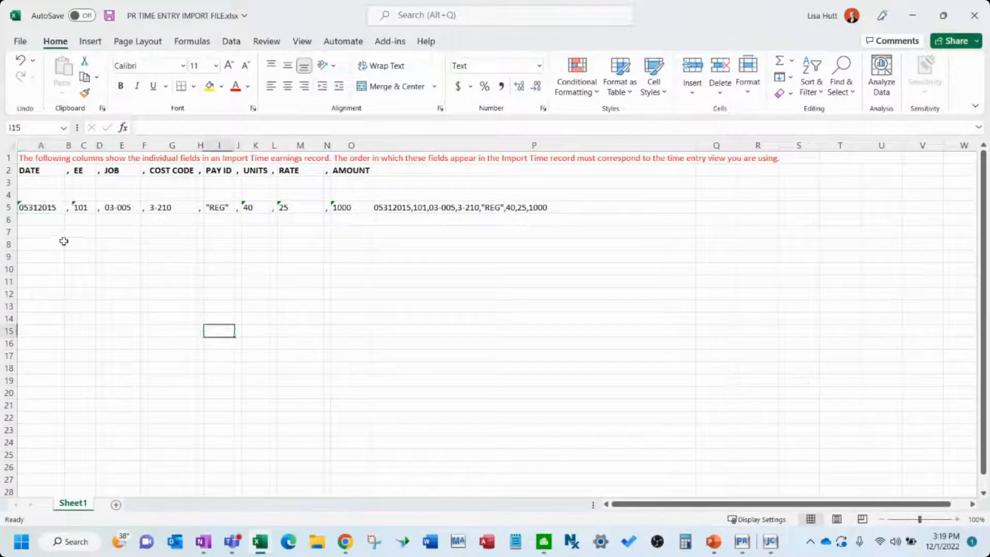
click(38, 209)
click(122, 282)
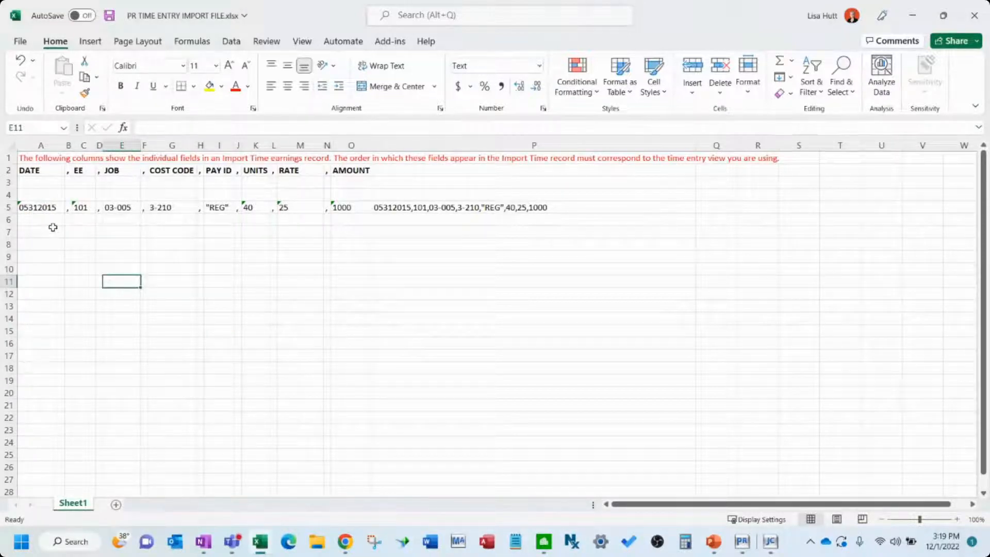
Review the row 5 values of the EE, JOB, COST CODE and PAY ID fields in turn
click(84, 216)
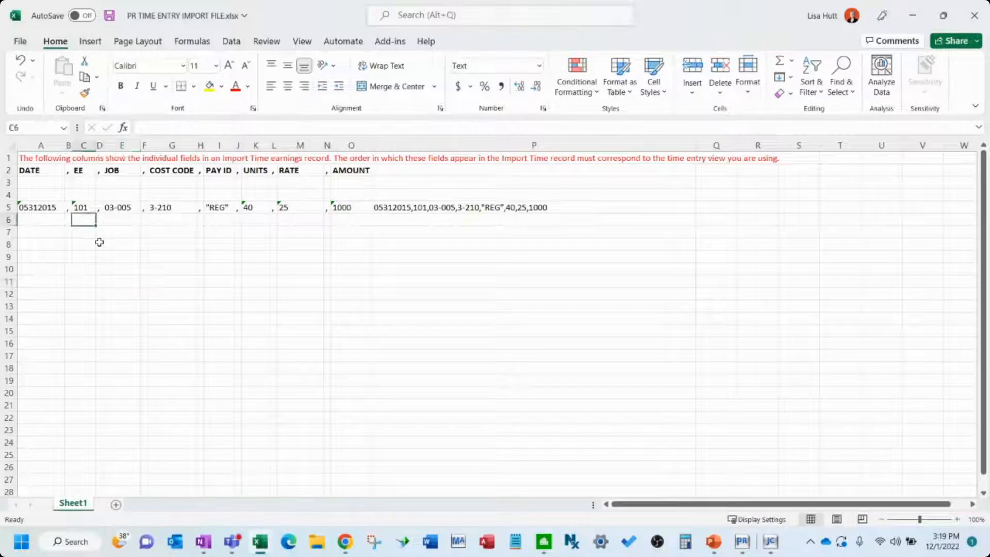
click(128, 219)
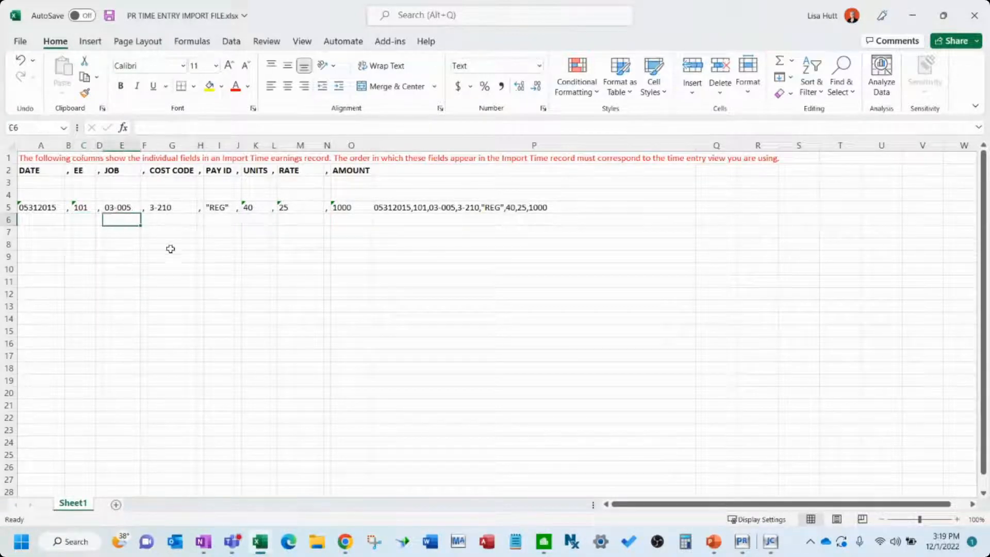
click(182, 217)
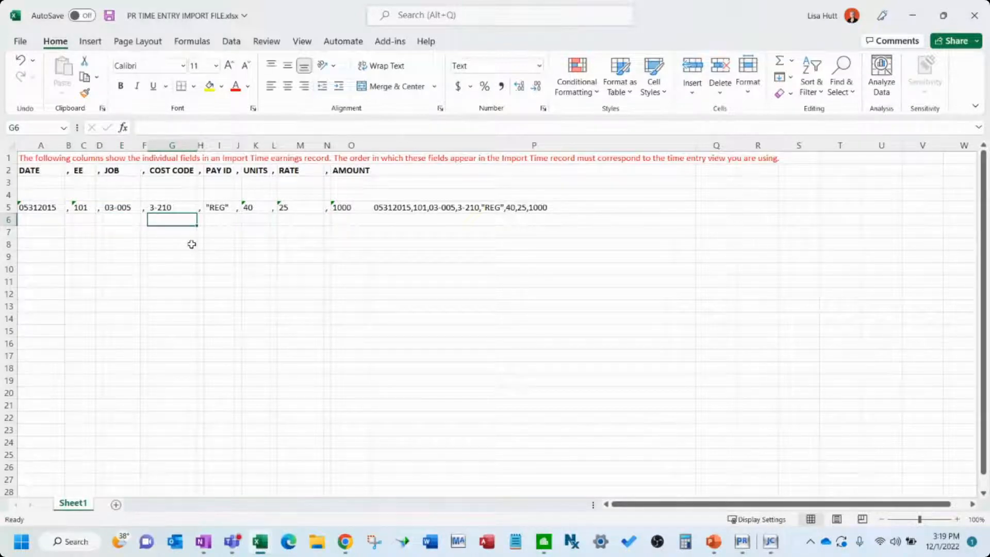
key(Right)
key(Right)
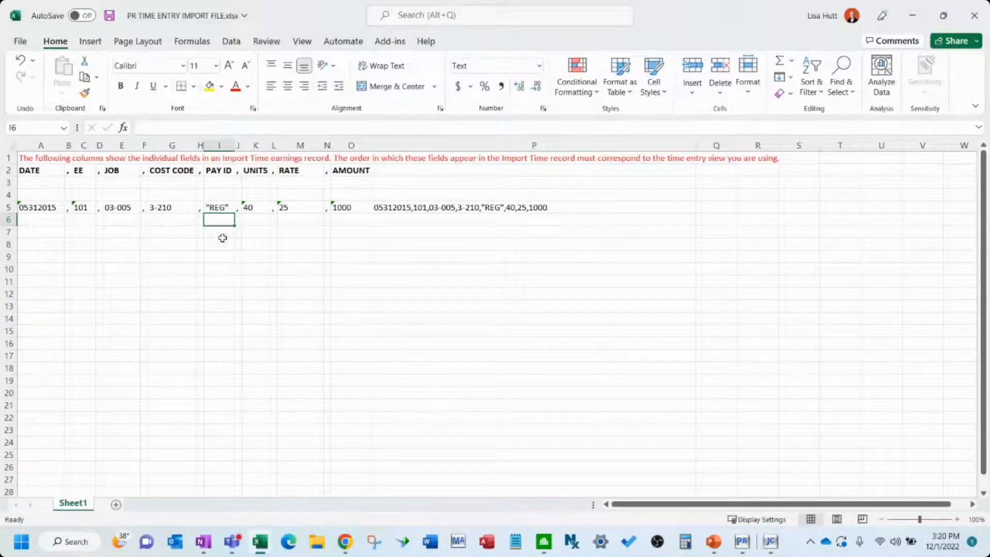
Switch to Payroll, open the pay list in Pay Setup and select the REG pay ID
click(743, 541)
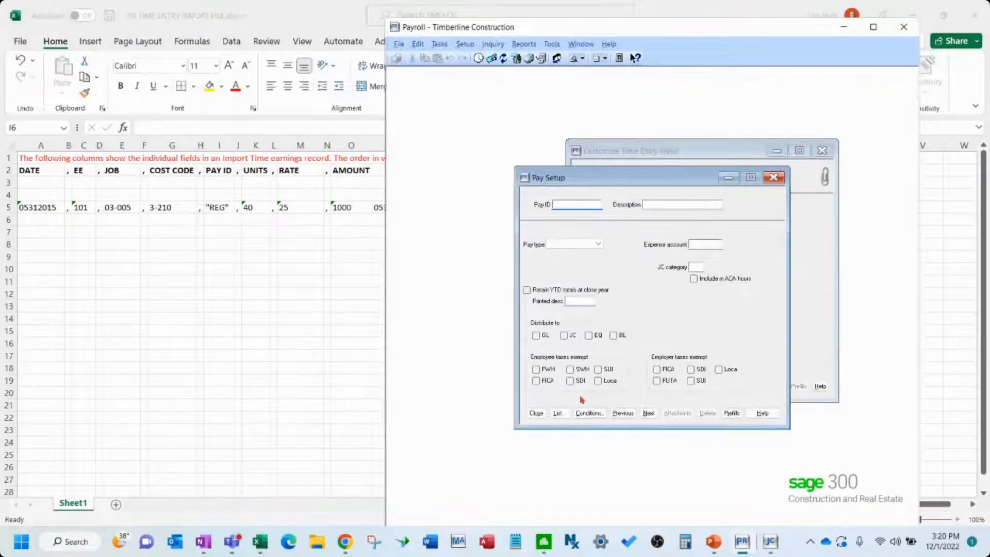
click(557, 413)
scroll(644, 322, down, 10)
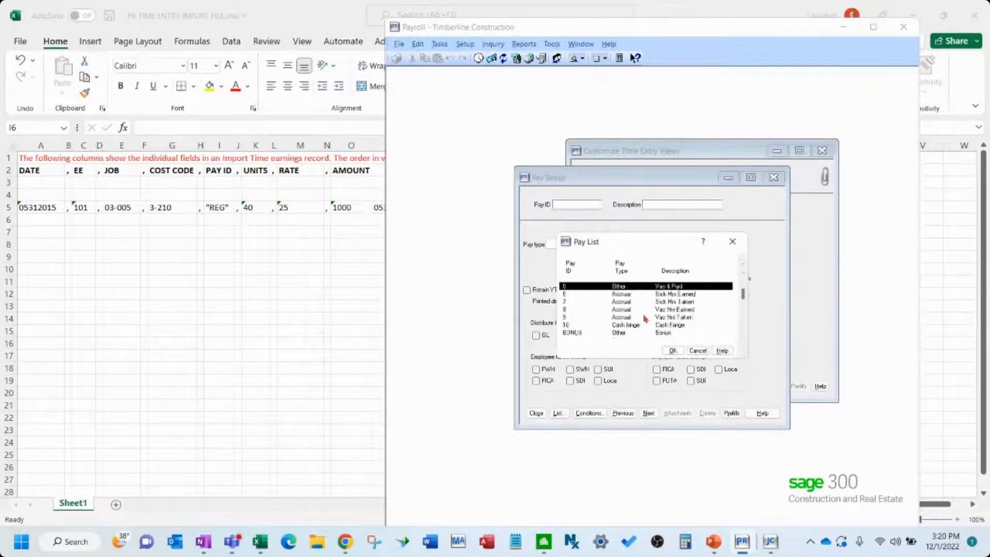
scroll(593, 307, up, 1)
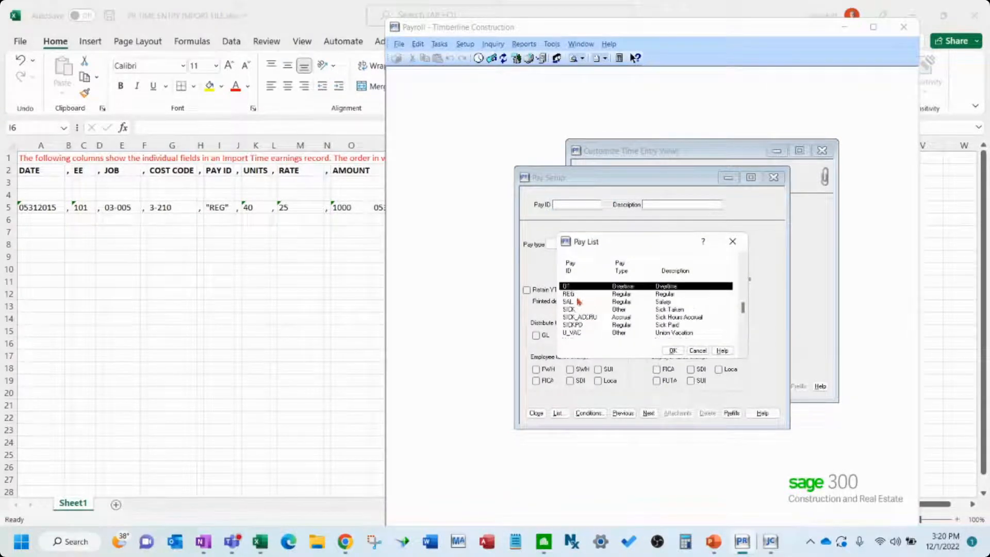
click(569, 294)
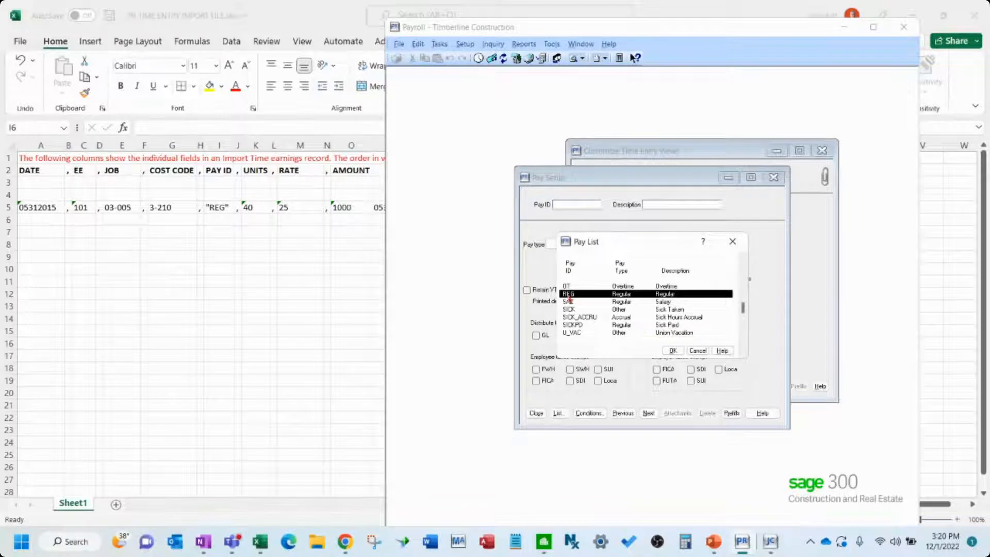
Close Pay Setup without picking a pay ID and review the row 5 UNITS, RATE and AMOUNT values in the Excel workbook
click(698, 350)
click(536, 414)
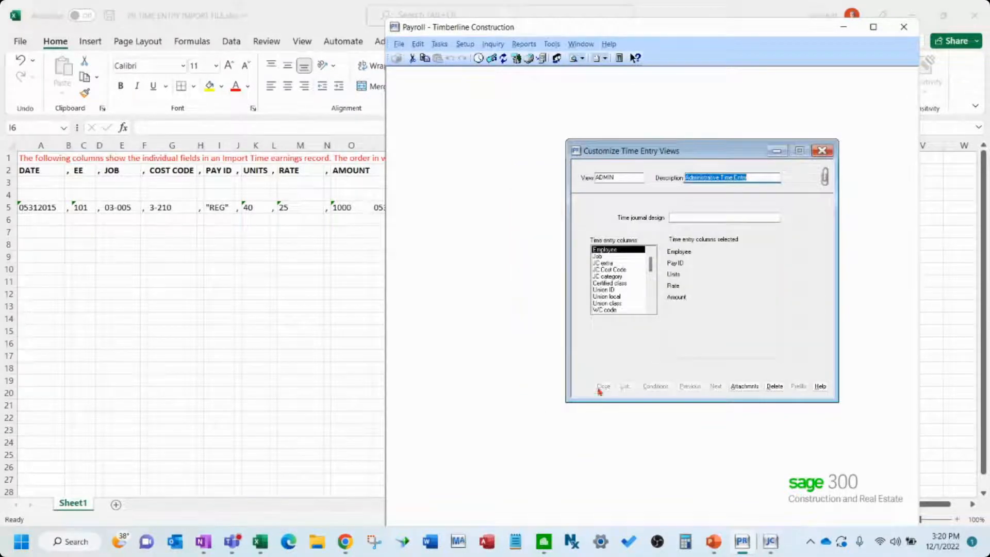
click(207, 306)
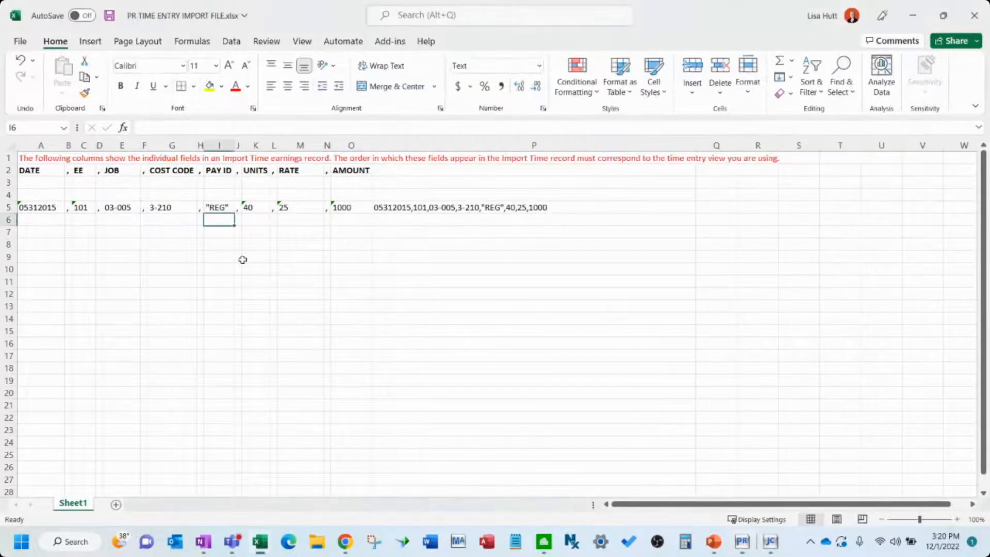
click(250, 208)
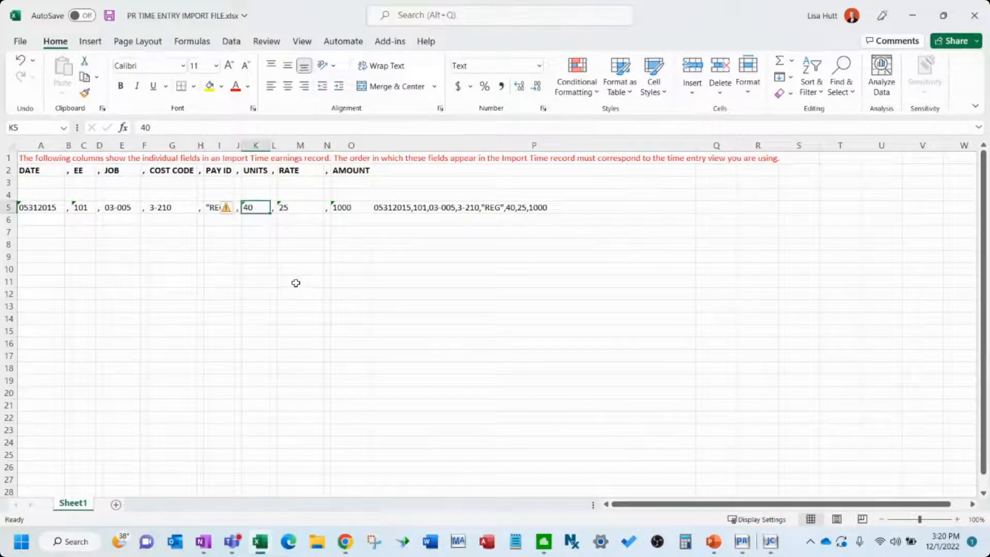
click(298, 210)
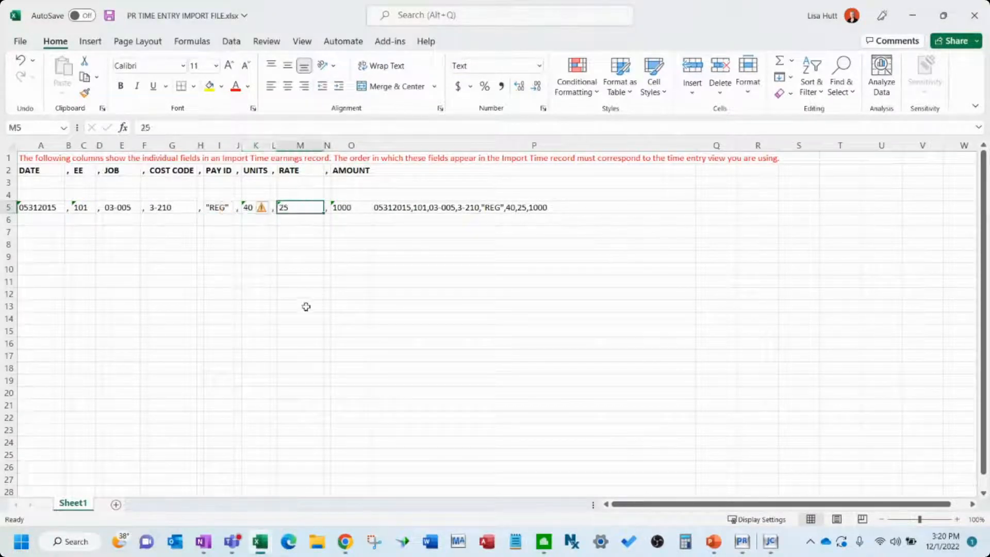
click(355, 207)
click(349, 272)
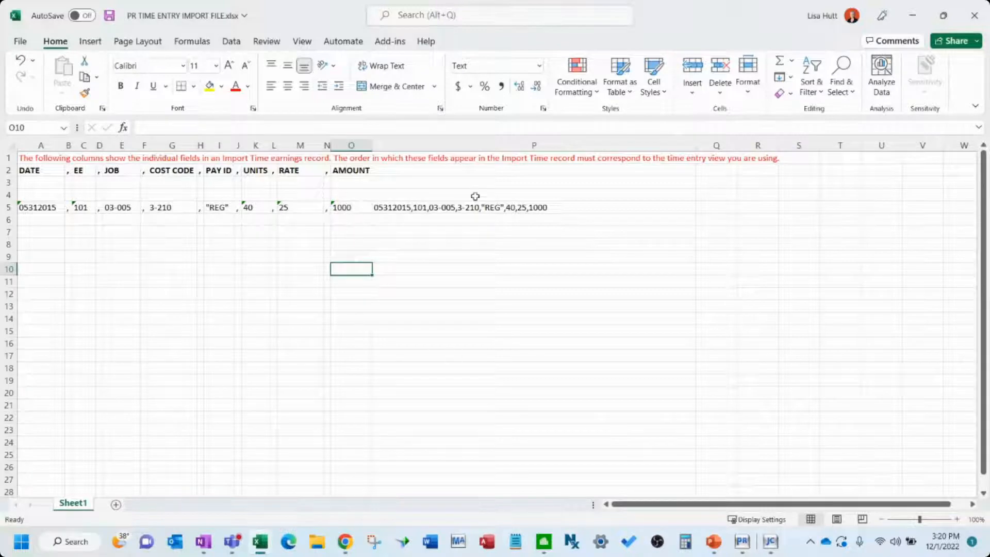
Copy the concatenated time record from cell P5 of the workbook into a blank Notepad document
click(463, 211)
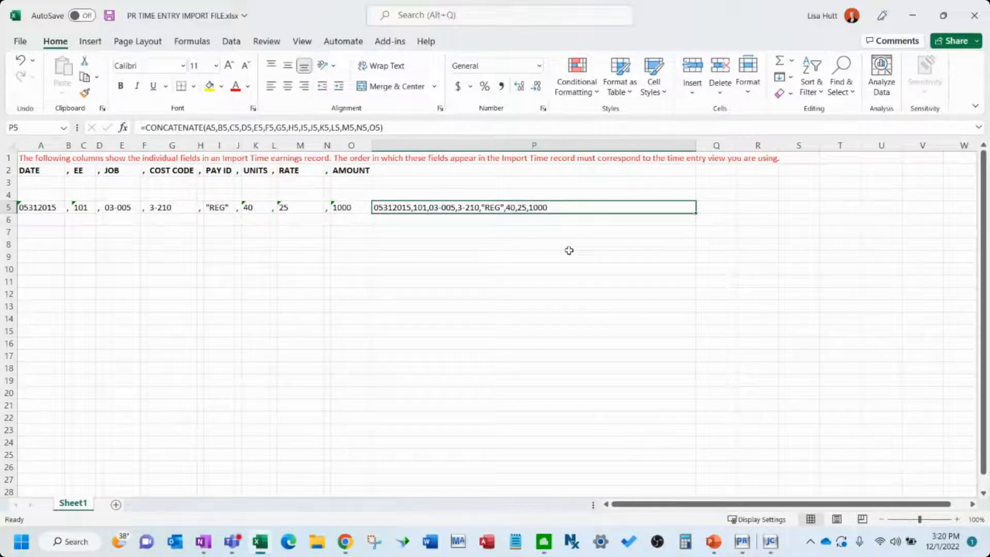
drag(494, 208, 495, 416)
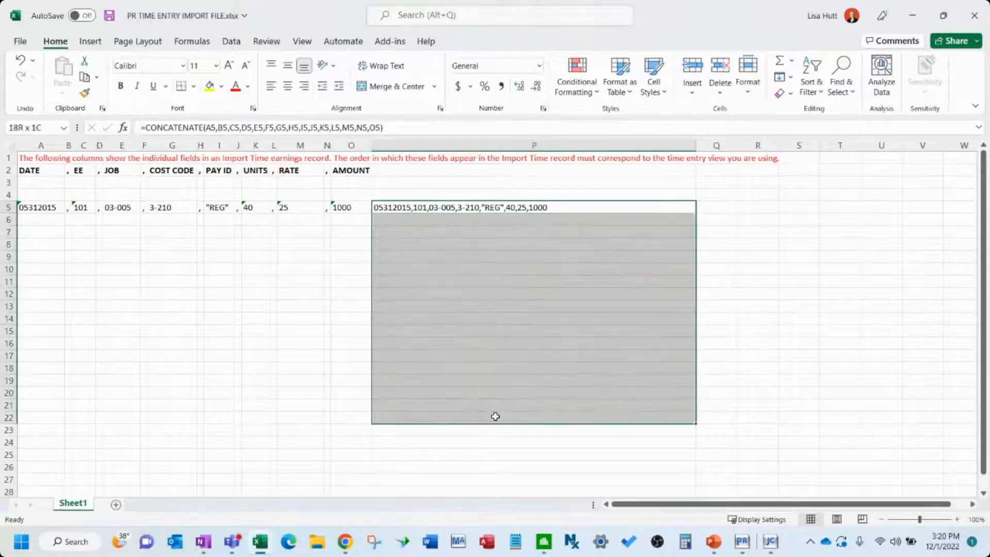
click(534, 208)
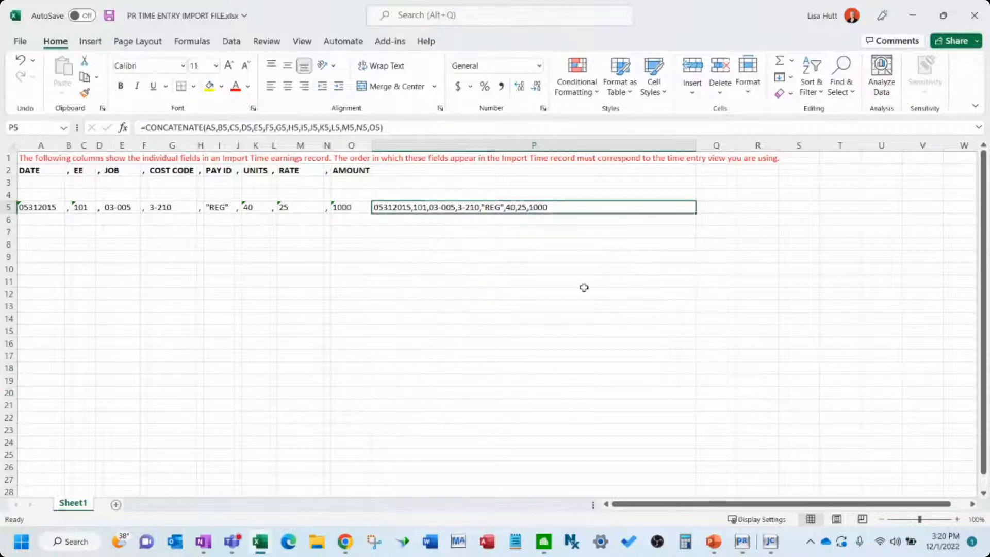
key(ctrl+c)
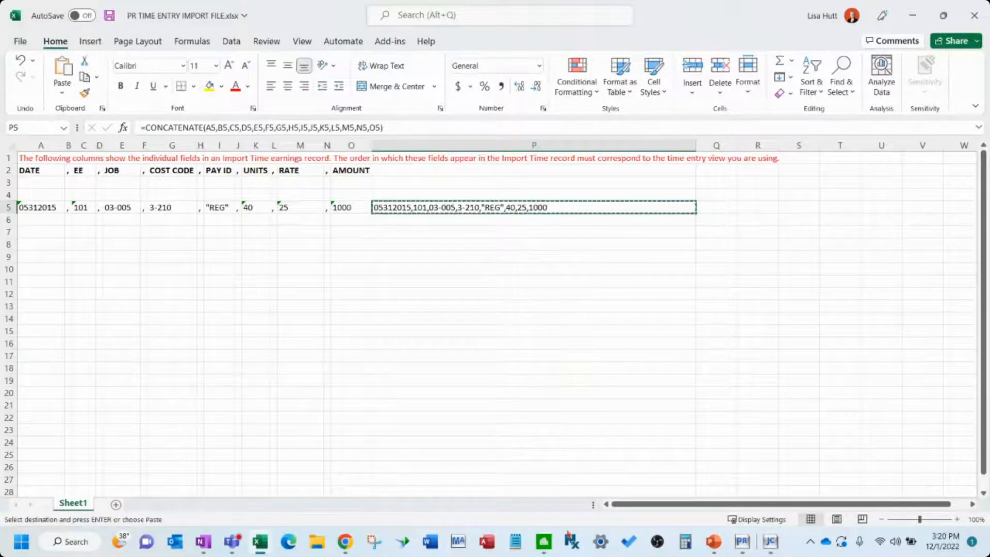
click(516, 542)
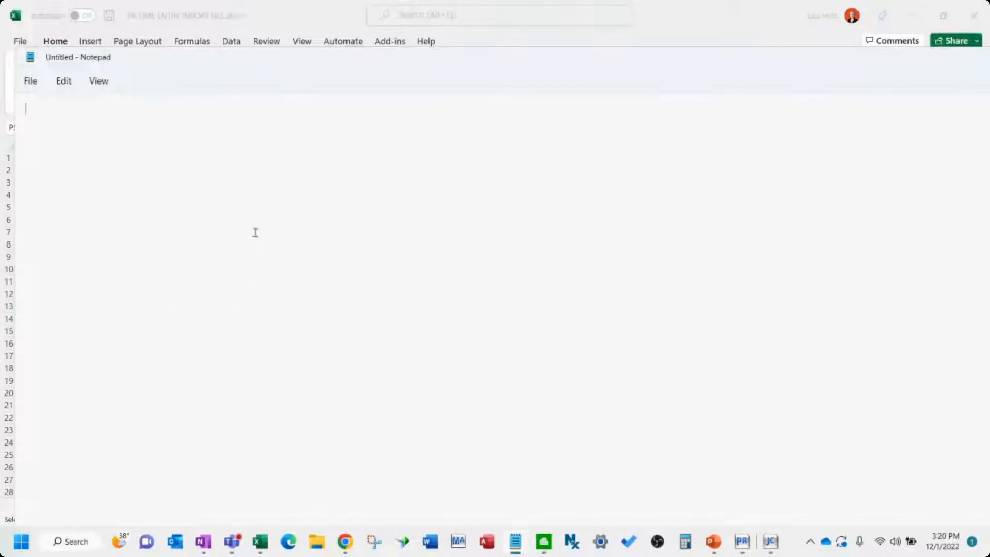
key(ctrl+v)
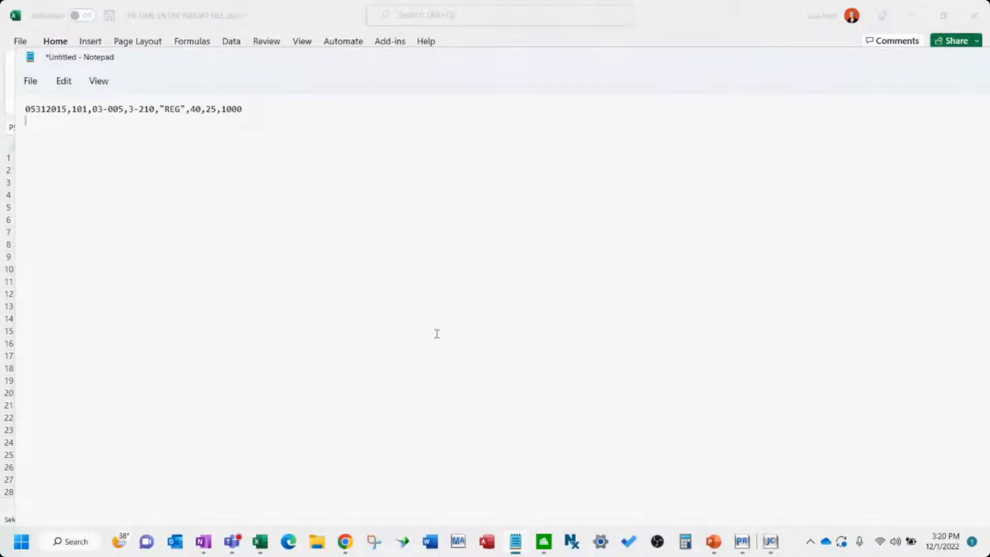
Change the day in the pasted record's date so that it reads 05152015
click(46, 110)
key(BackSpace)
key(BackSpace)
text(15)
click(251, 106)
Save the text file to the Desktop as PR TIME IMPORT ENTRY-2 and minimize Notepad
click(34, 84)
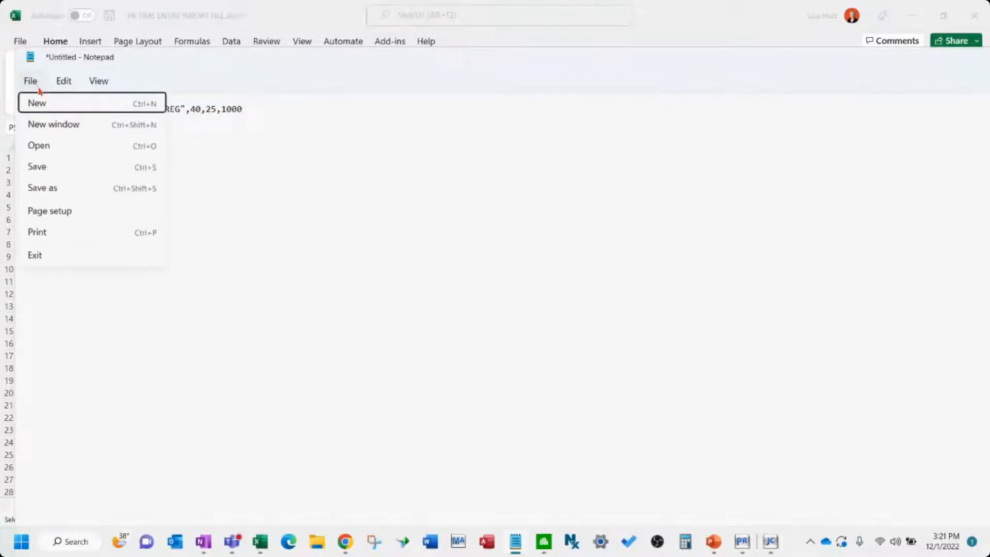
click(52, 187)
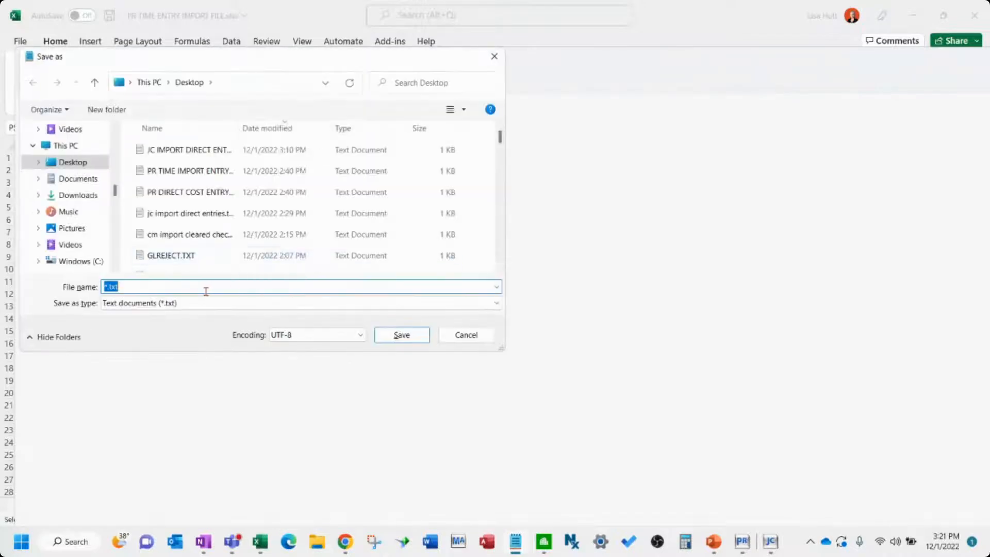
text(PR TIME IM)
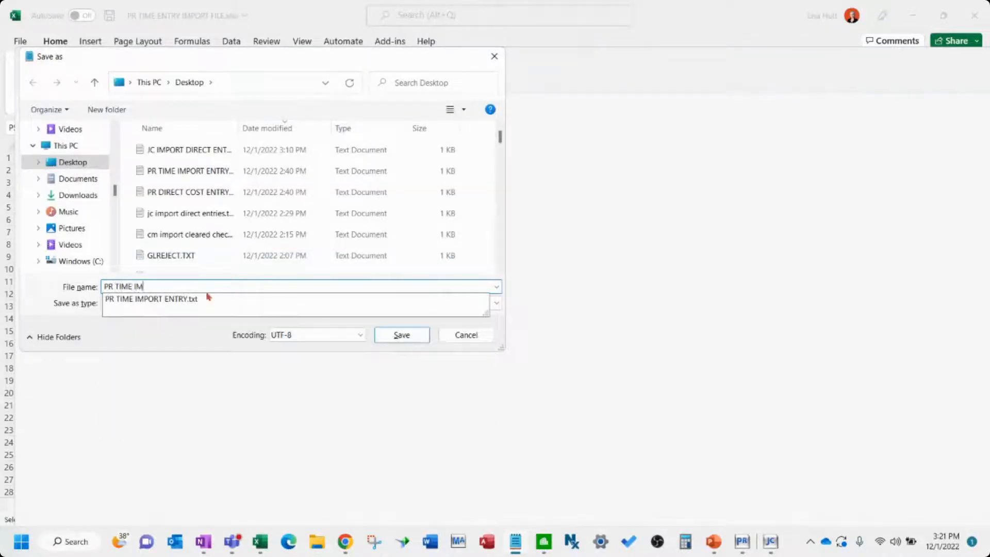
text(PORT ENTRY-2)
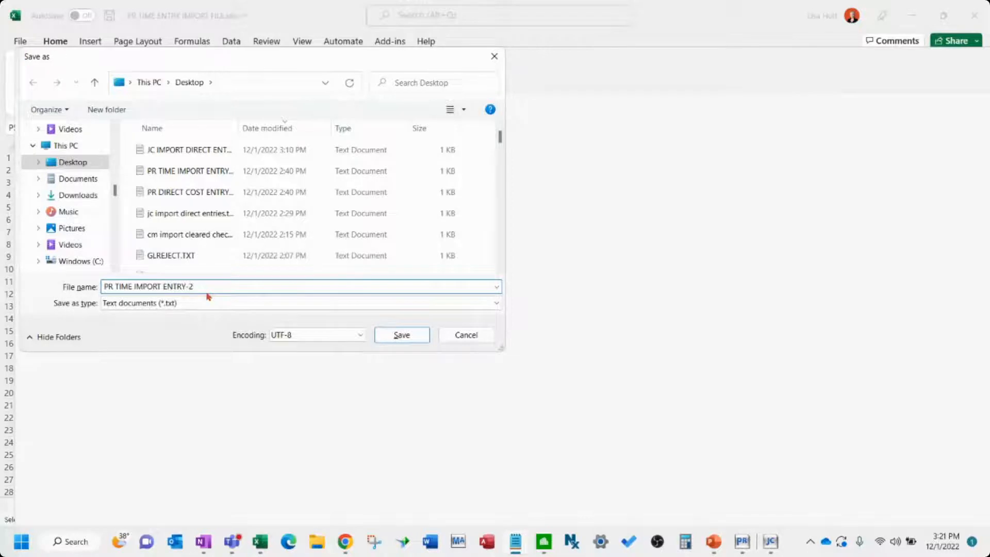
key(Return)
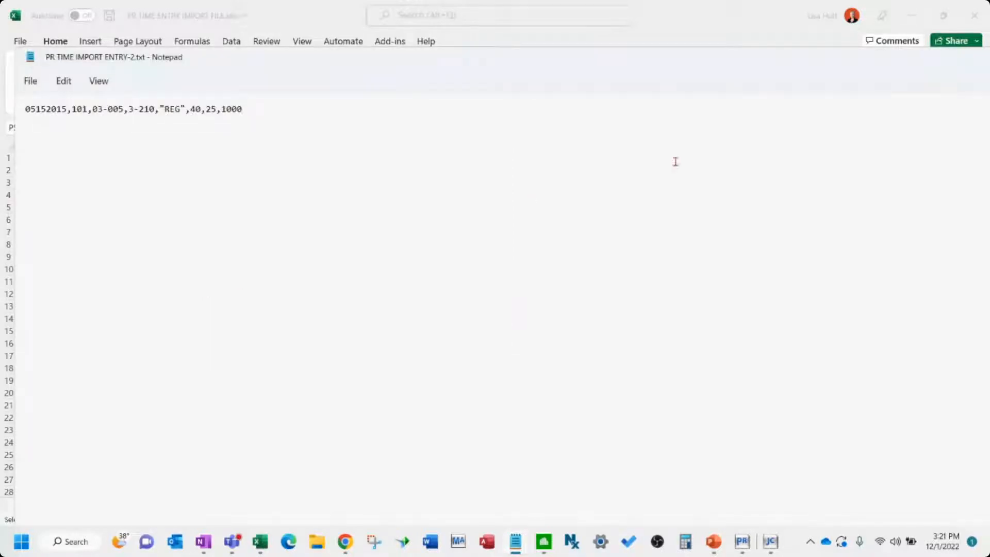
drag(708, 71, 471, 154)
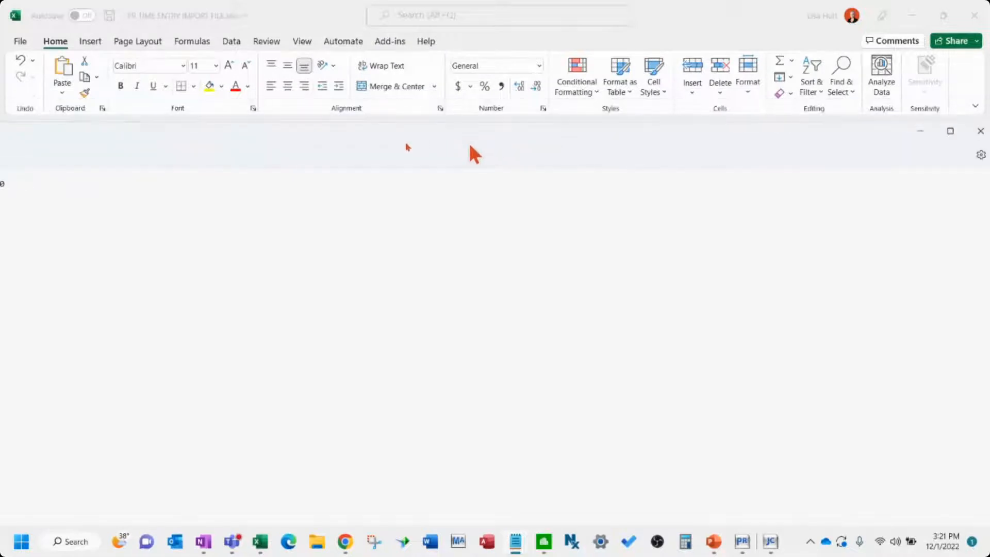
click(912, 135)
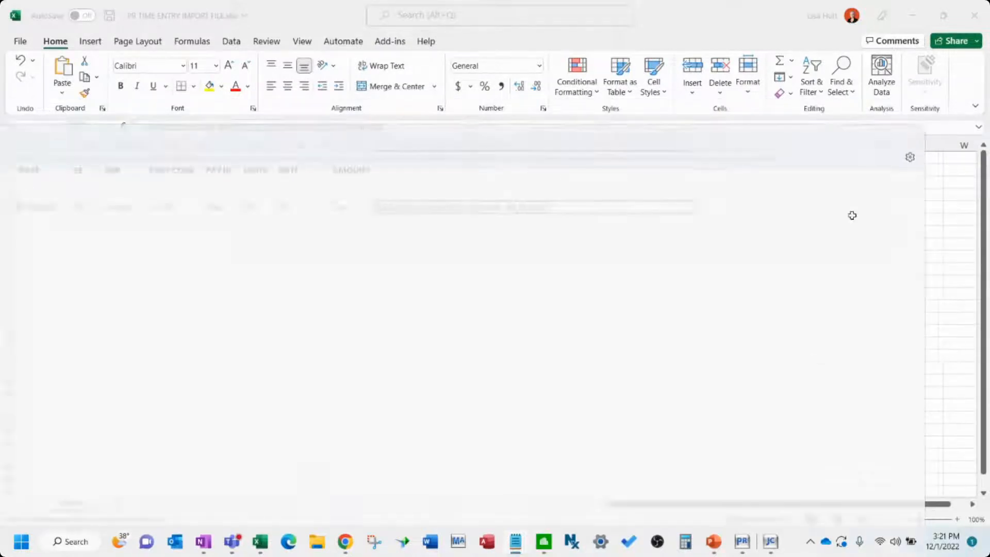
Switch to Payroll, close the Customize Time Entry Views window and open the Import Time tool
click(743, 541)
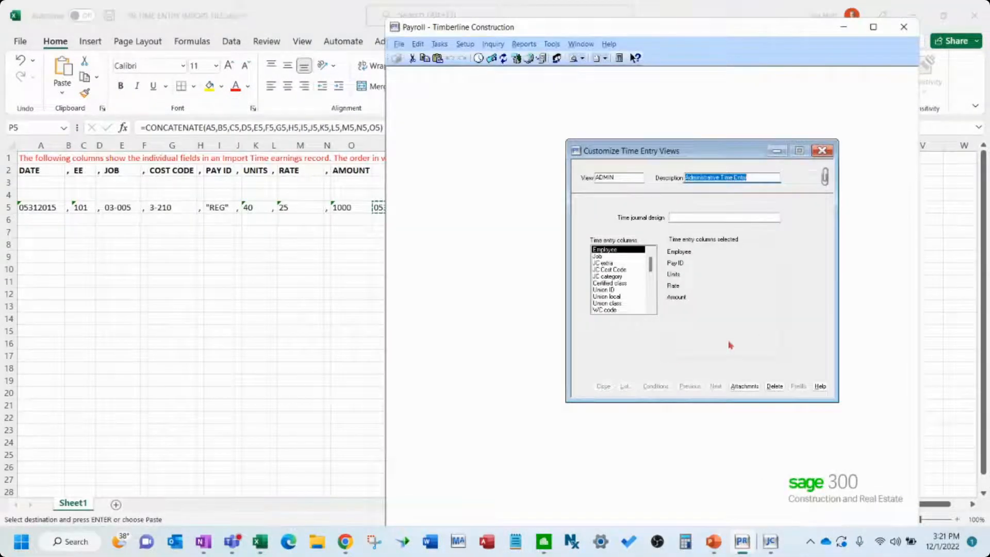
click(604, 387)
click(604, 386)
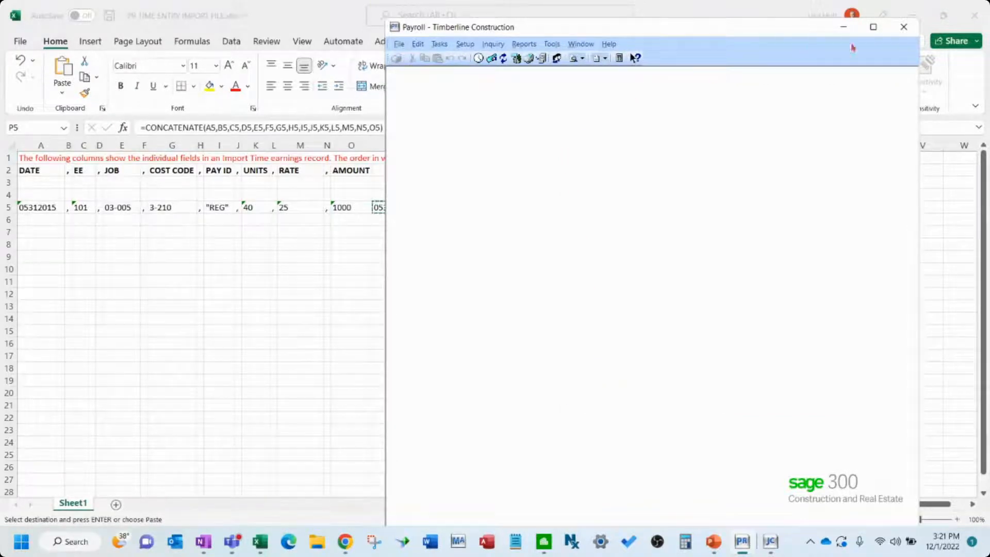
click(873, 26)
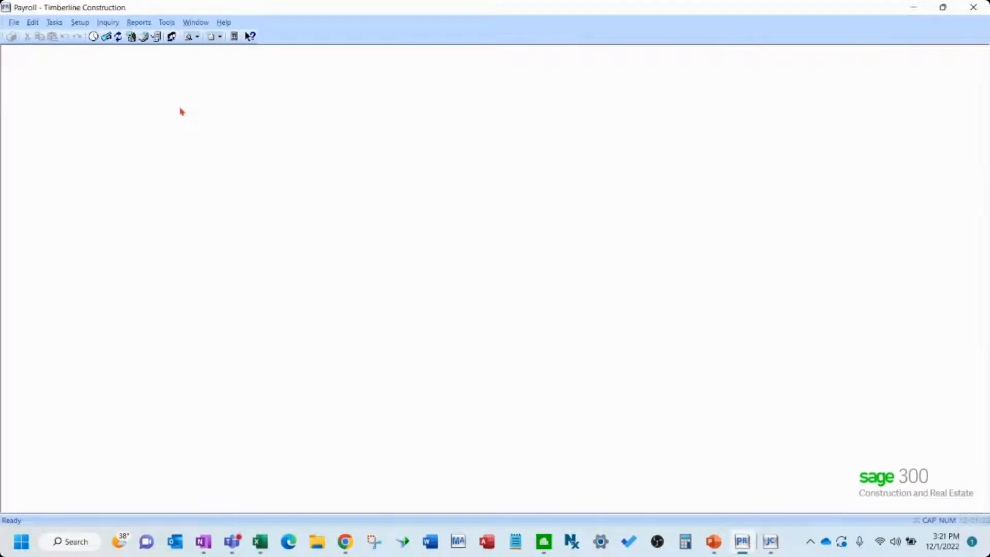
click(167, 22)
click(227, 153)
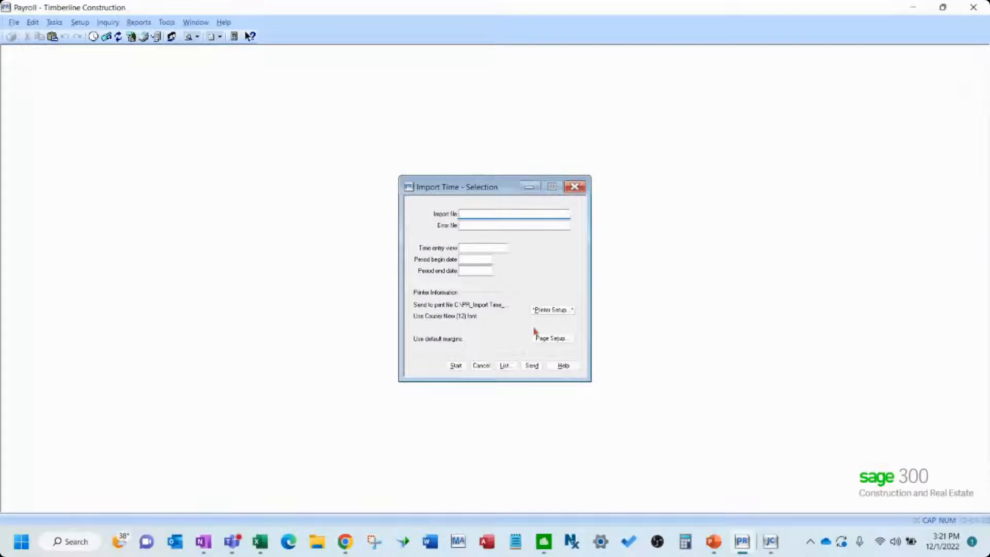
Choose PR TIME IMPORT ENTRY-2.txt from the Desktop as the time import file
click(506, 366)
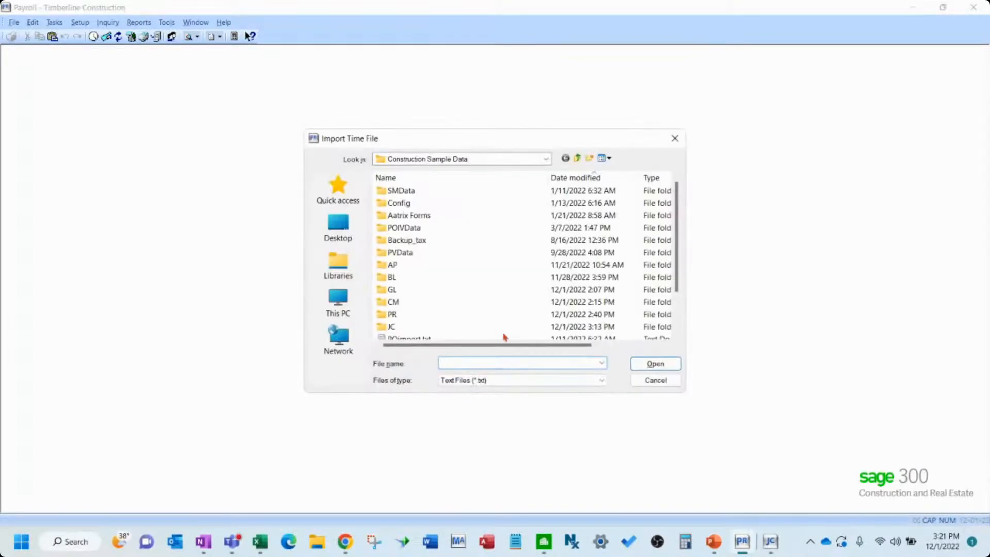
click(338, 232)
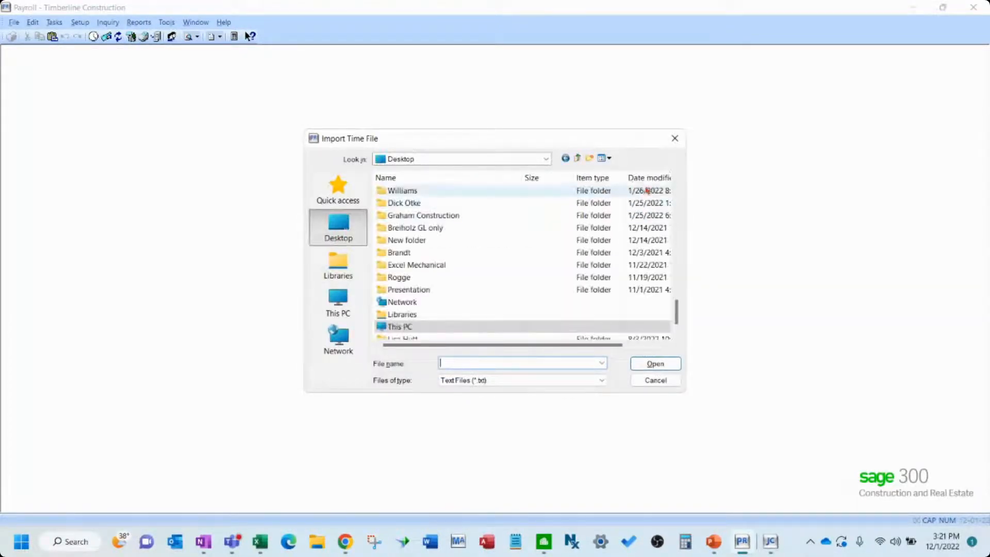
click(533, 380)
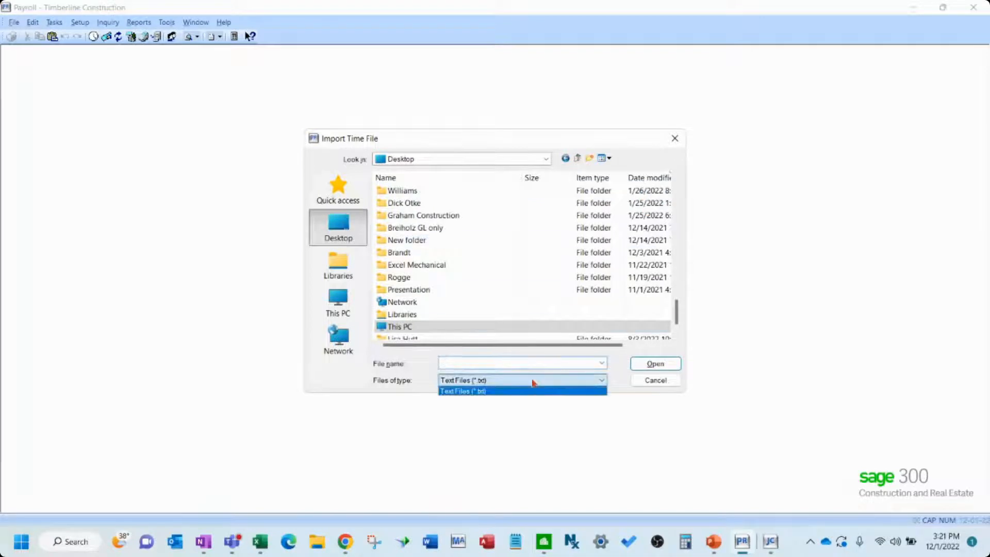
click(533, 383)
click(639, 178)
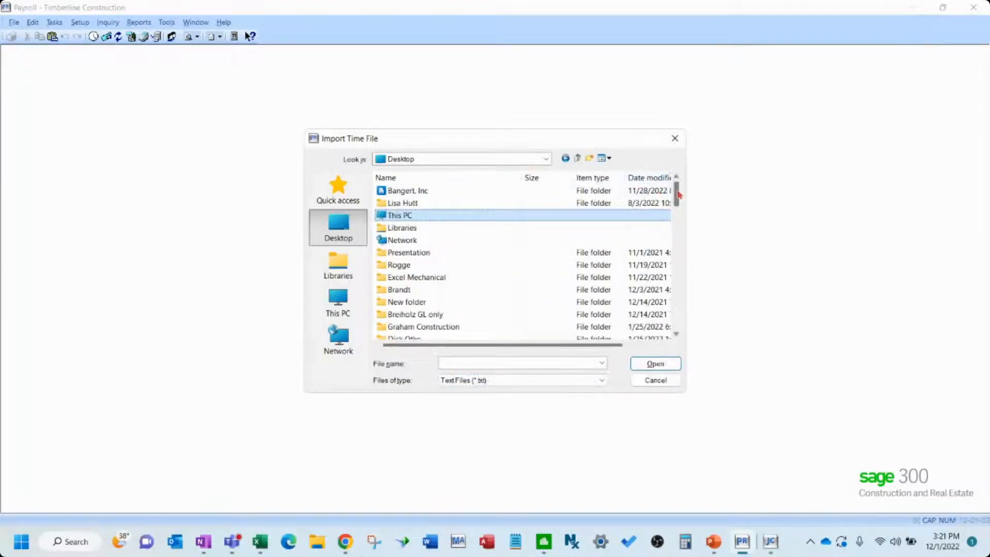
click(673, 178)
scroll(684, 198, up, 10)
scroll(684, 198, up, 2)
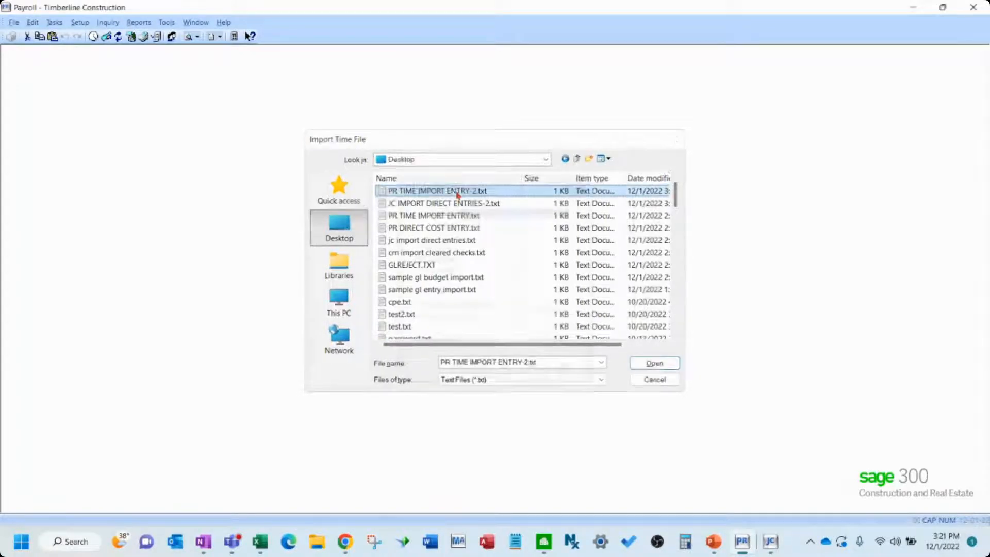
double_click(457, 191)
Name the error file REJECT120122 and select DAILY as the time entry view for the import
click(484, 224)
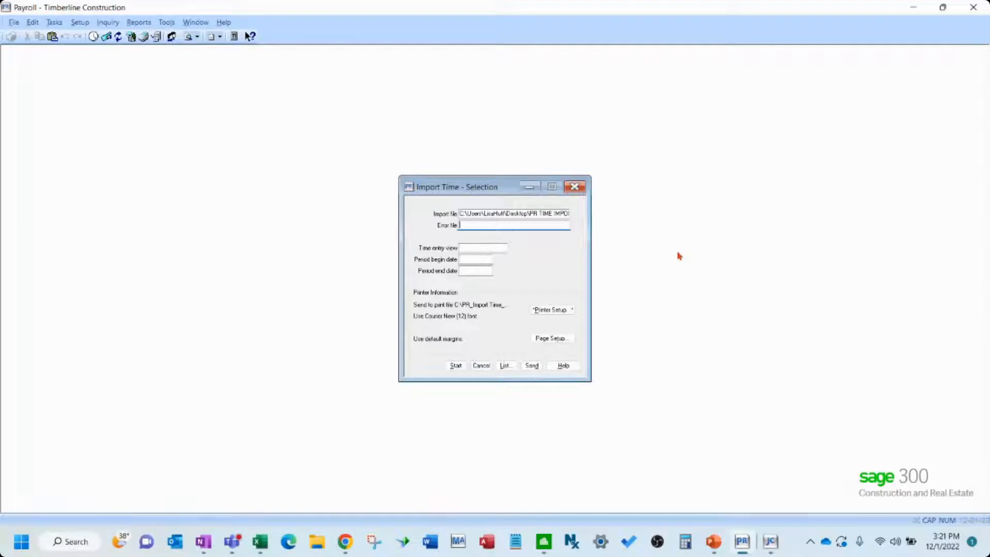
text(REJECT120122)
key(Tab)
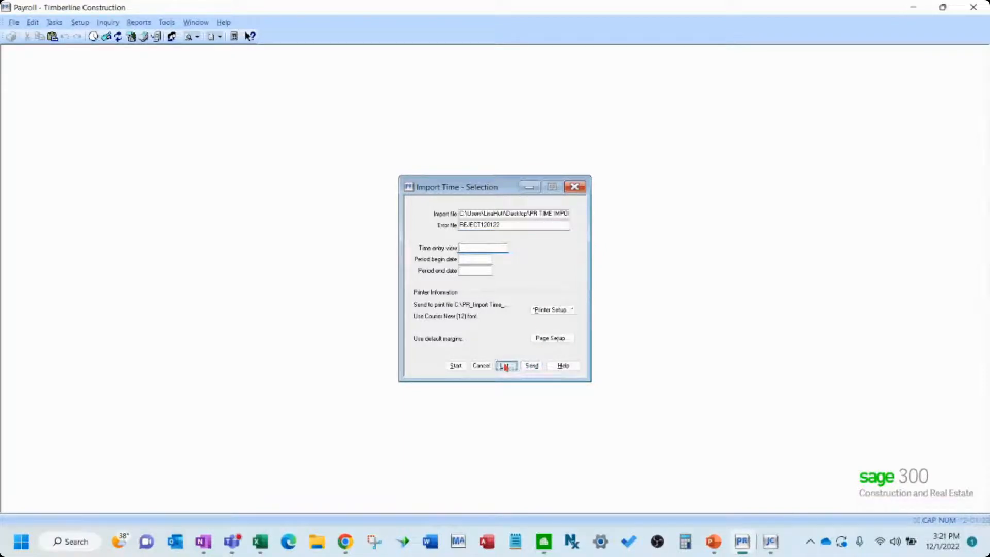
click(505, 366)
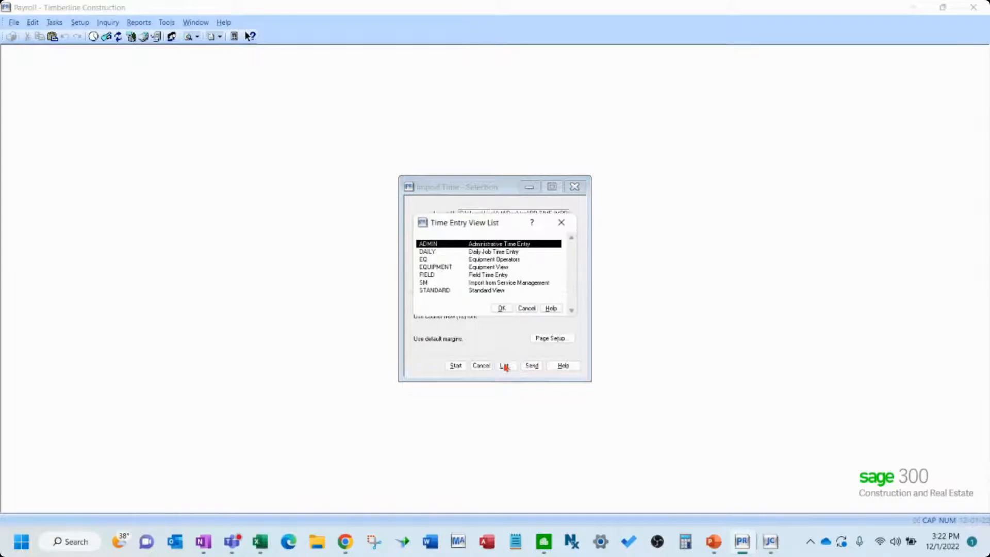
double_click(438, 252)
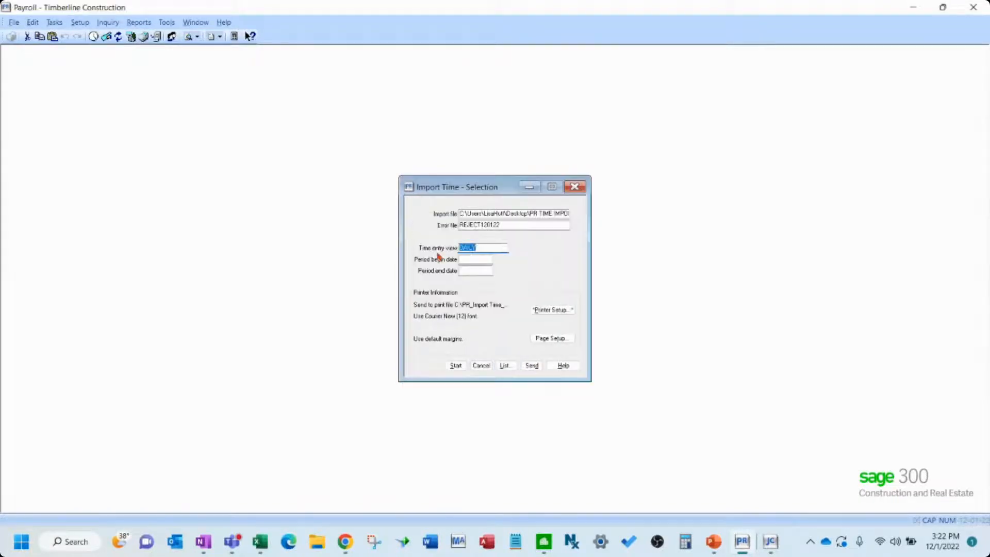
Set both the period begin and end dates to 5-15-2015 and start the time import
click(478, 261)
text(0511515)
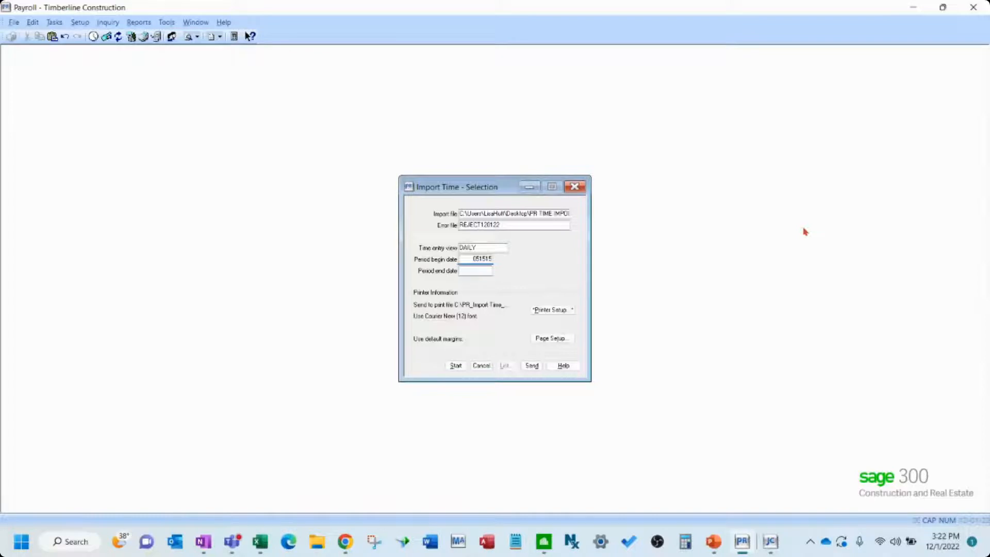
key(Tab)
text(0515)
key(Return)
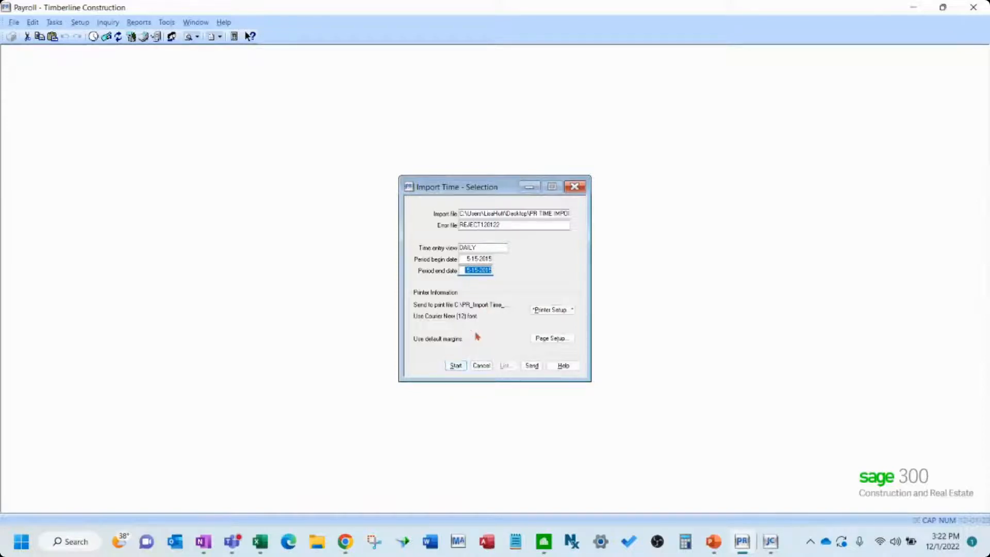
click(458, 368)
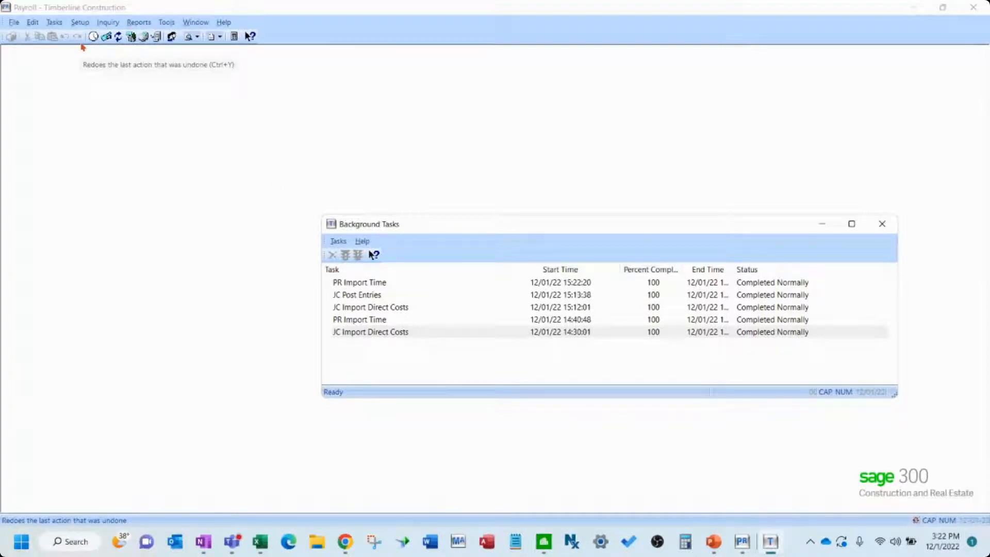
Open the print file of the time import, review the Payroll Import Journal and close it
click(13, 22)
click(40, 126)
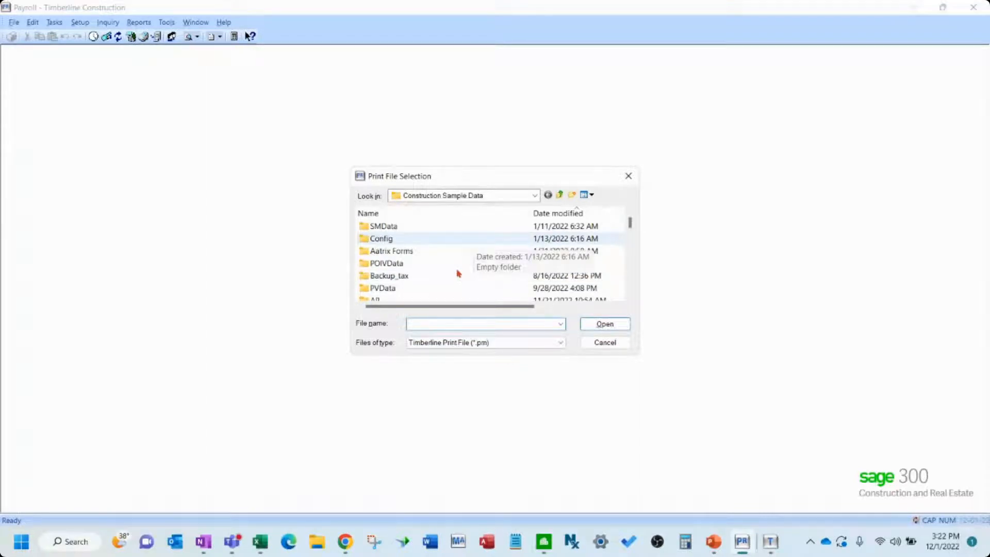
double_click(479, 227)
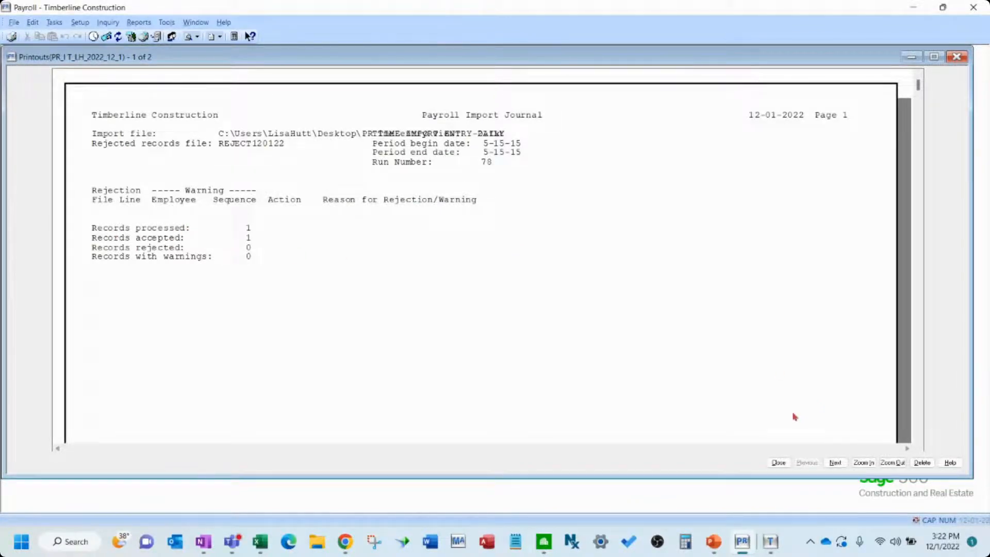
click(780, 463)
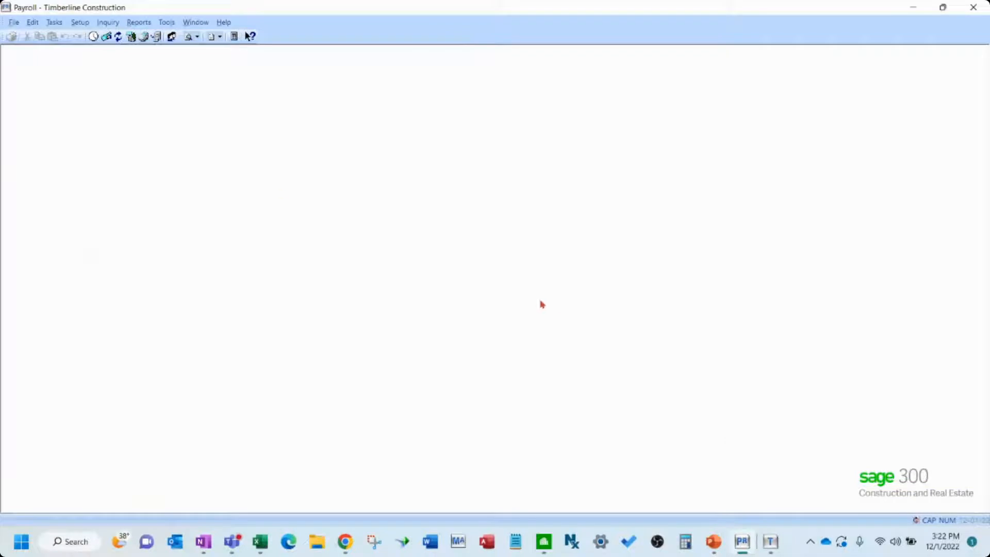
Review the imported record in Change Unposted Time with the DAILY view and period end date 5-15-2015, widening the window before finishing
click(55, 22)
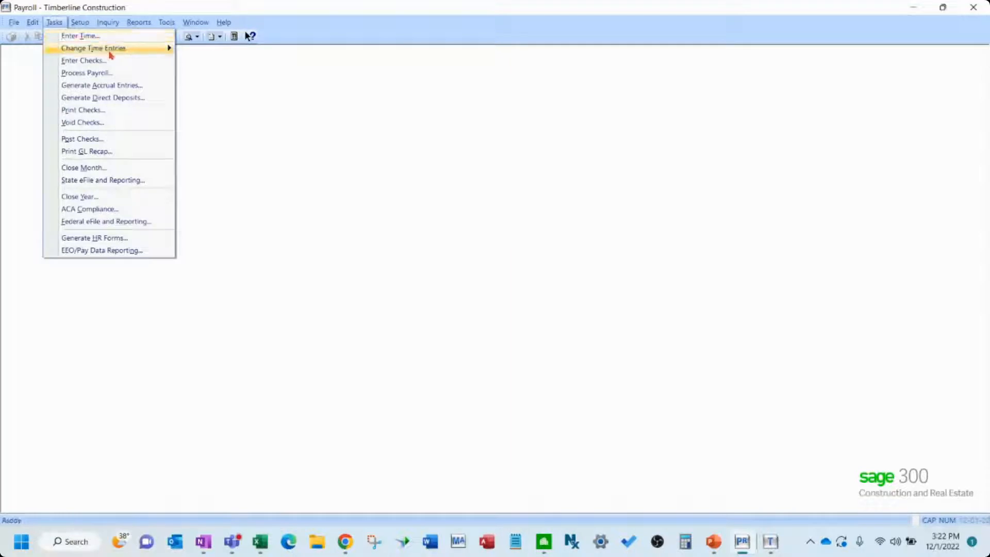
mouse_move(110, 51)
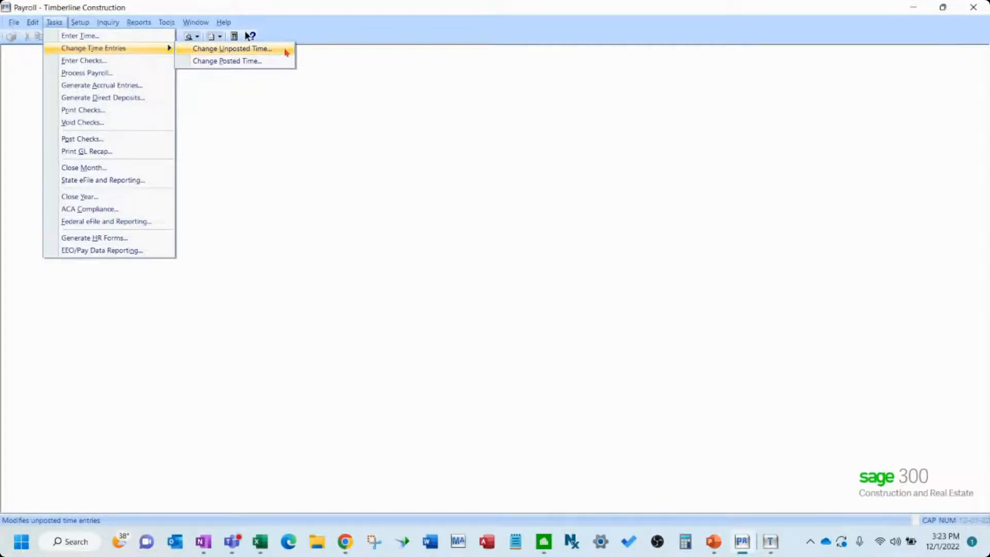
click(232, 48)
click(510, 309)
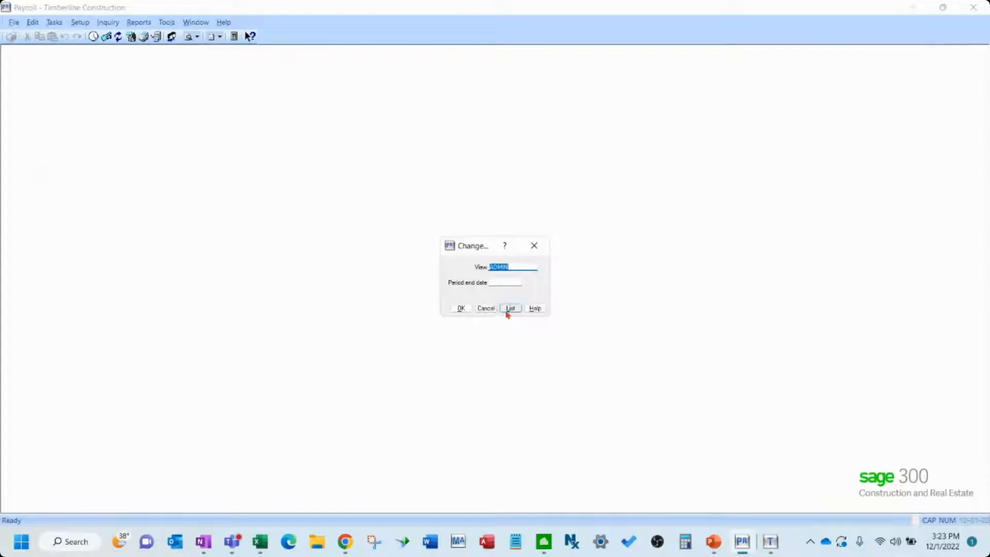
double_click(438, 252)
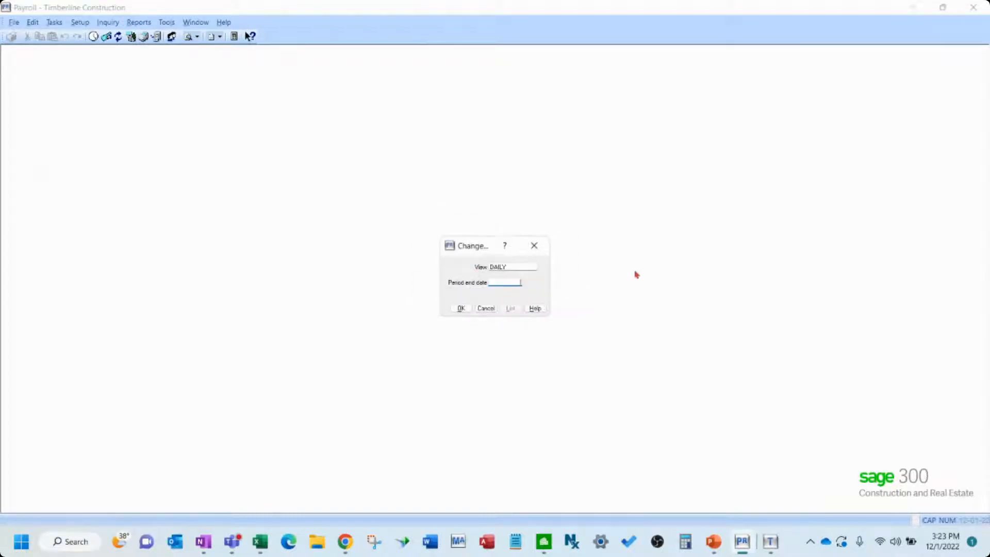
text(5-15-18)
key(Return)
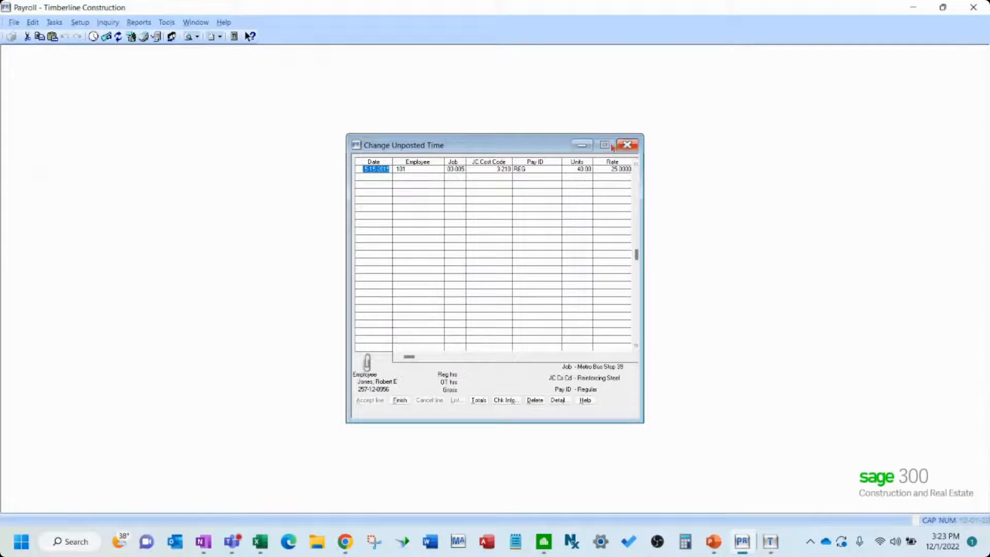
drag(641, 227, 833, 224)
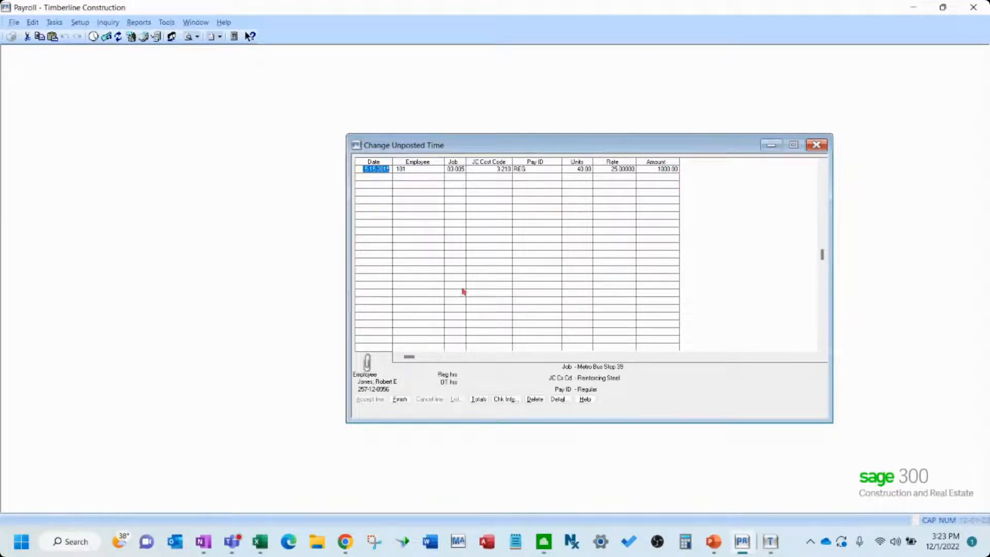
click(403, 402)
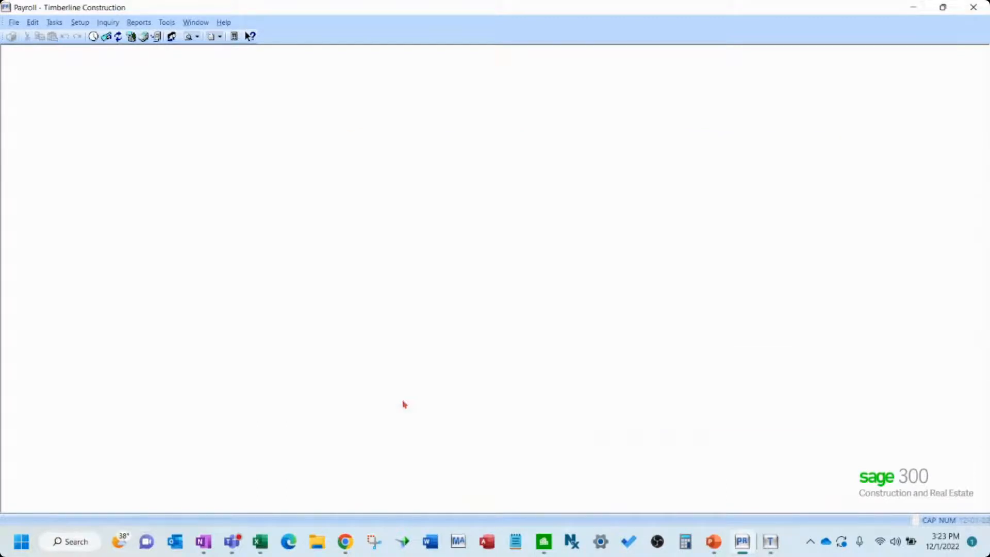
click(55, 22)
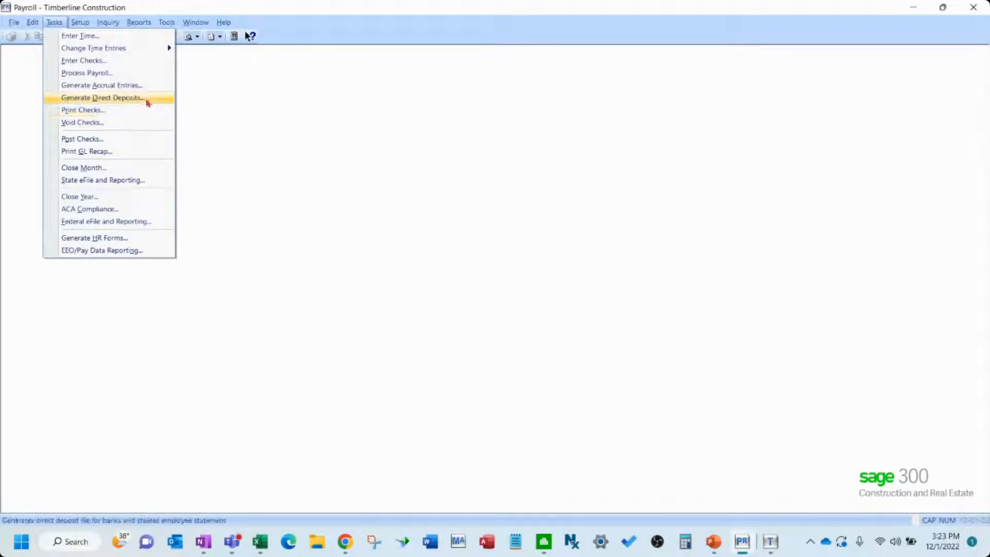
click(472, 205)
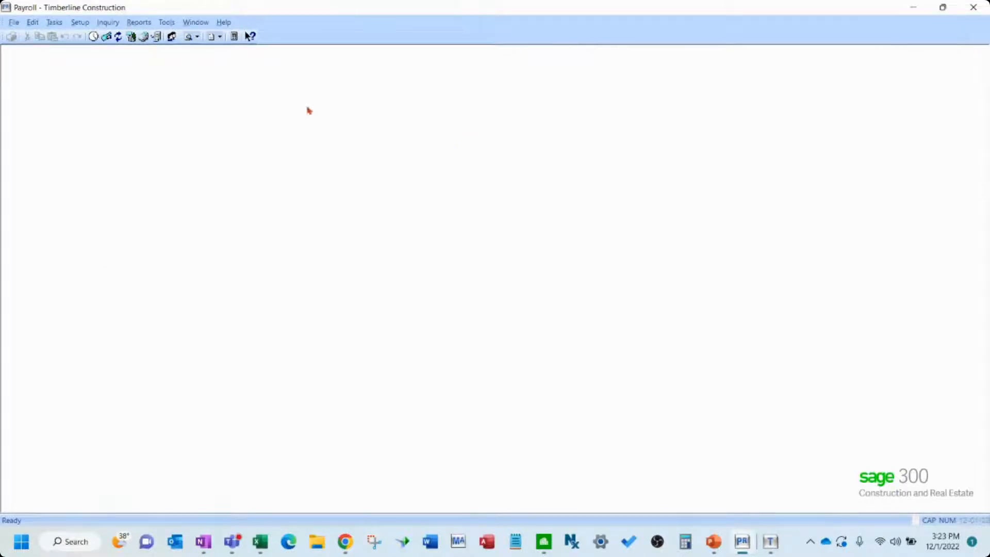
Reopen Change Unposted Time with the DAILY view for the 05-15 period end, check the line's job field and finish
click(54, 22)
mouse_move(58, 50)
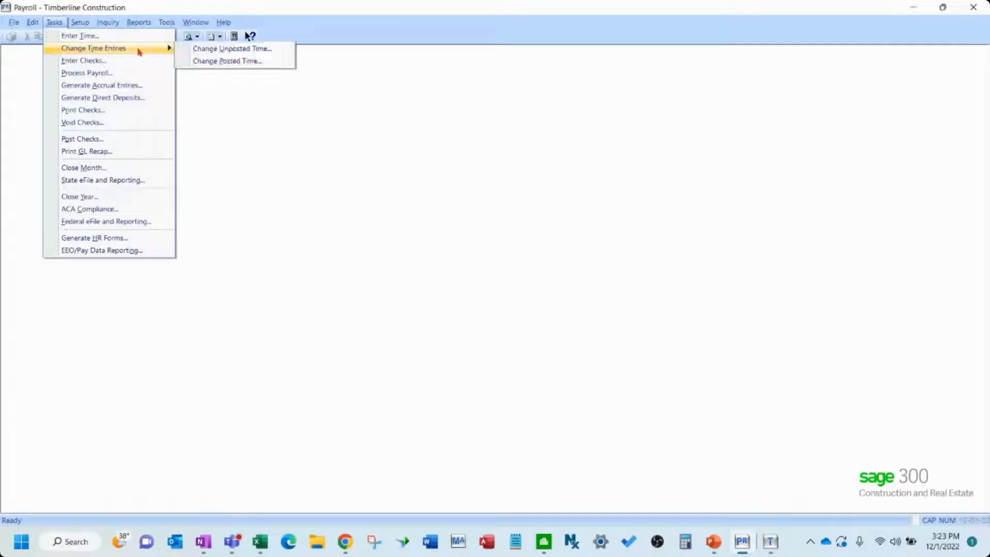
click(268, 50)
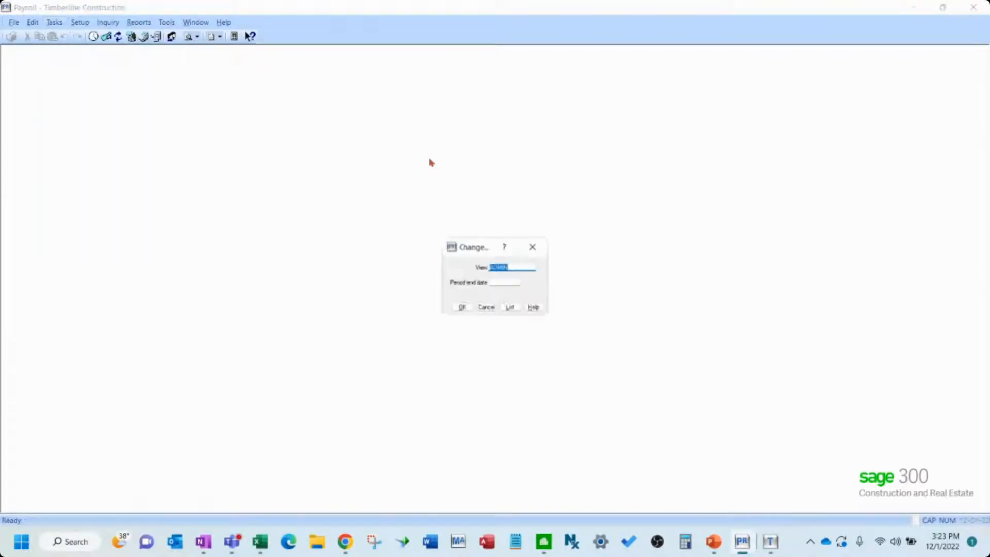
click(512, 310)
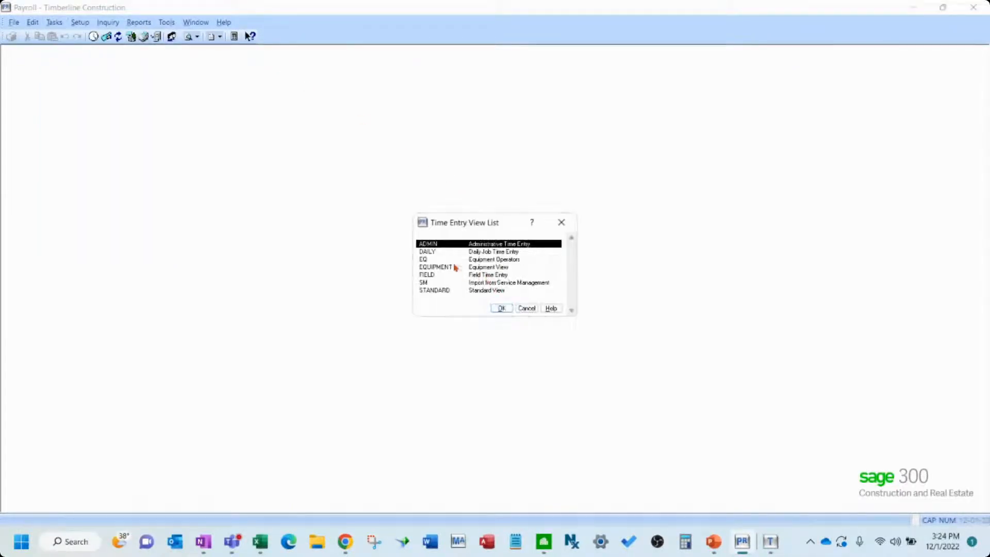
double_click(438, 253)
text(05)
text(15)
key(Return)
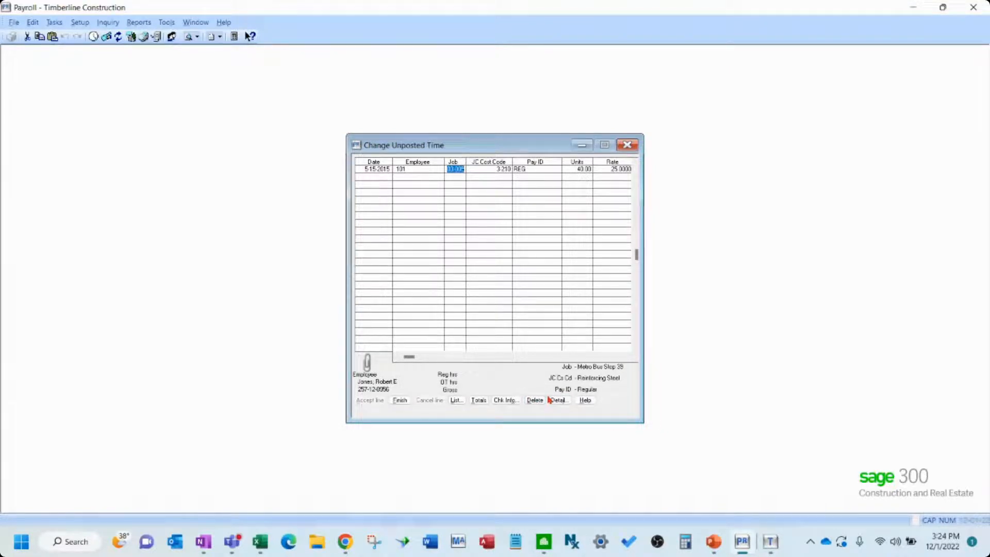
click(400, 400)
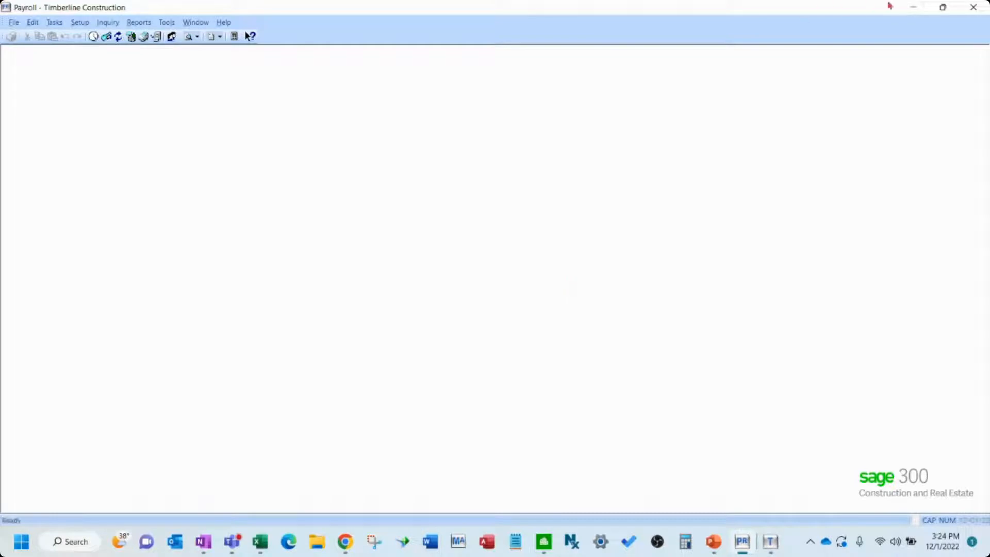
Minimize Payroll, close Background Tasks and clear the copy selection in the Excel time entry sheet
click(911, 8)
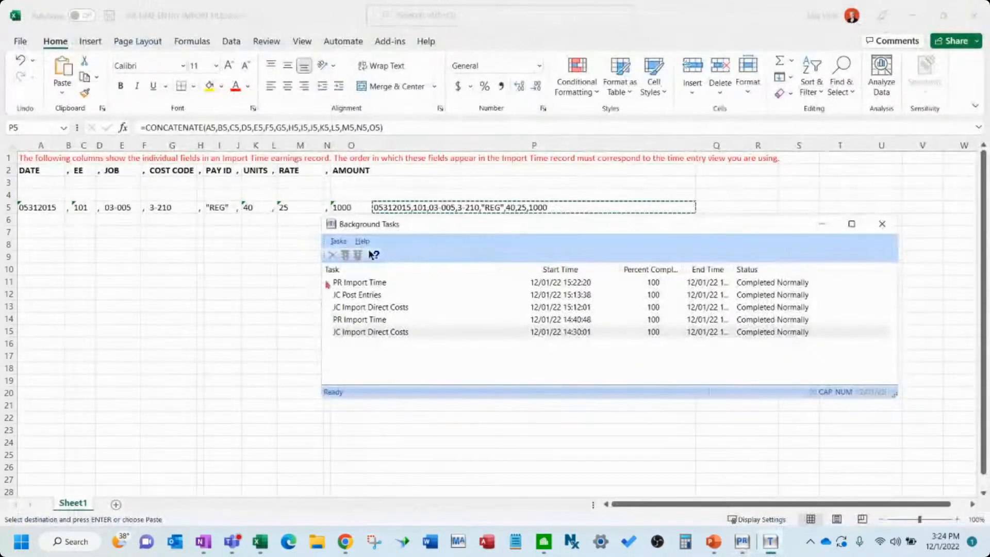
click(883, 223)
click(531, 308)
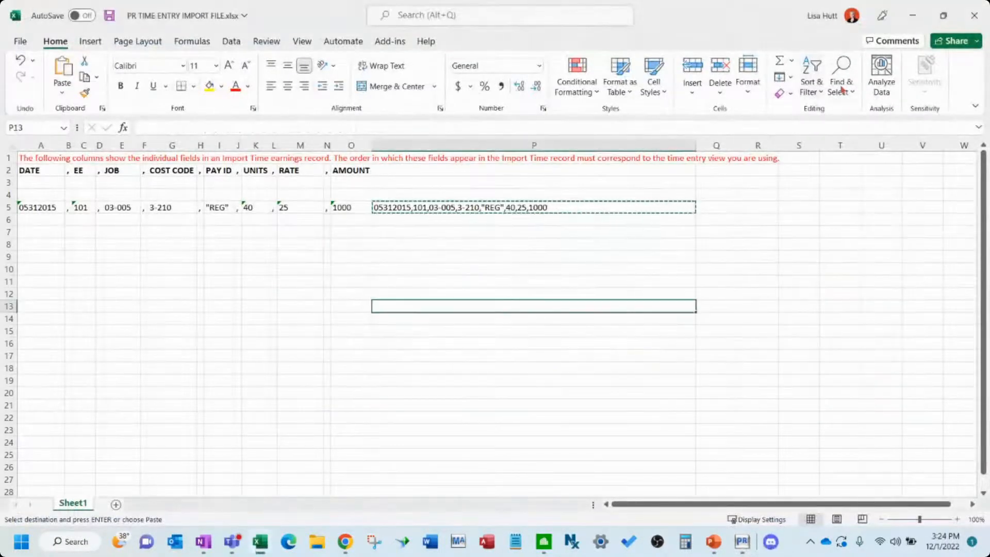
key(Escape)
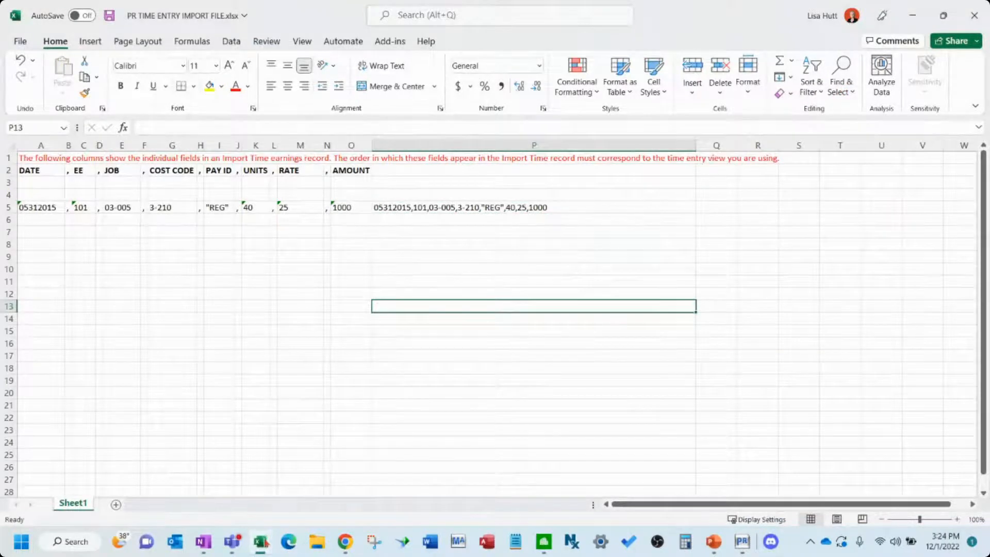
Switch to the CM CLEARED CHECKS IMPORT FILE.xlsx workbook and maximize its window
click(262, 542)
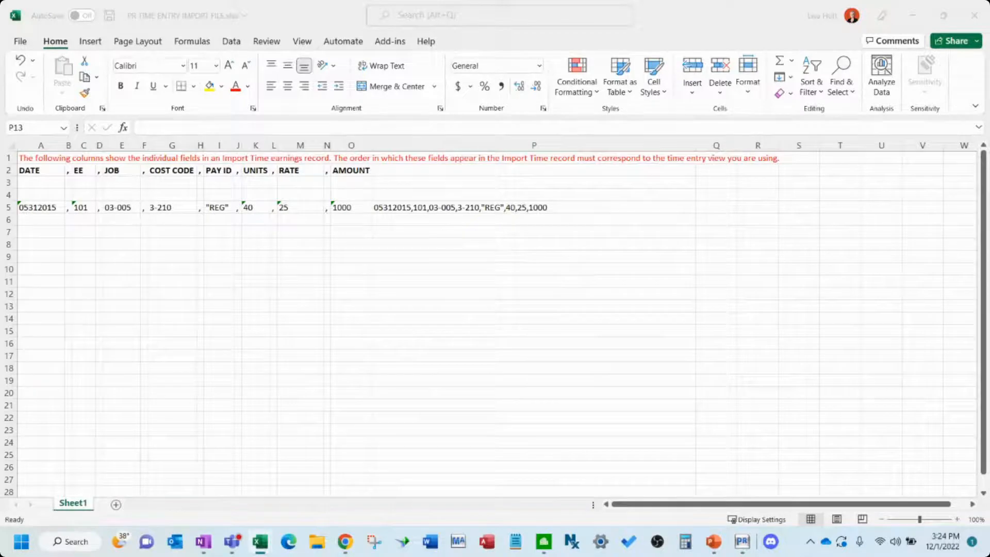
drag(989, 155, 558, 74)
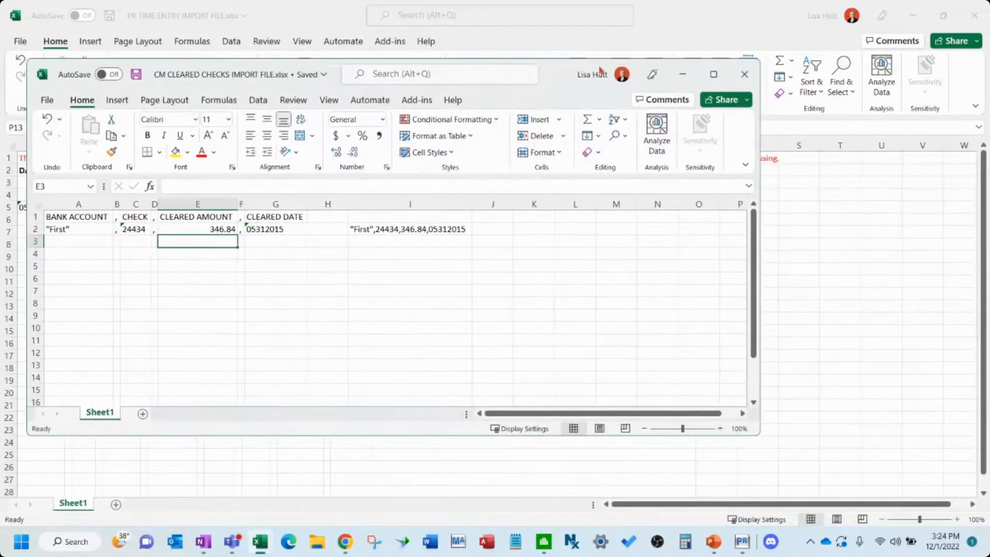
click(714, 73)
click(435, 219)
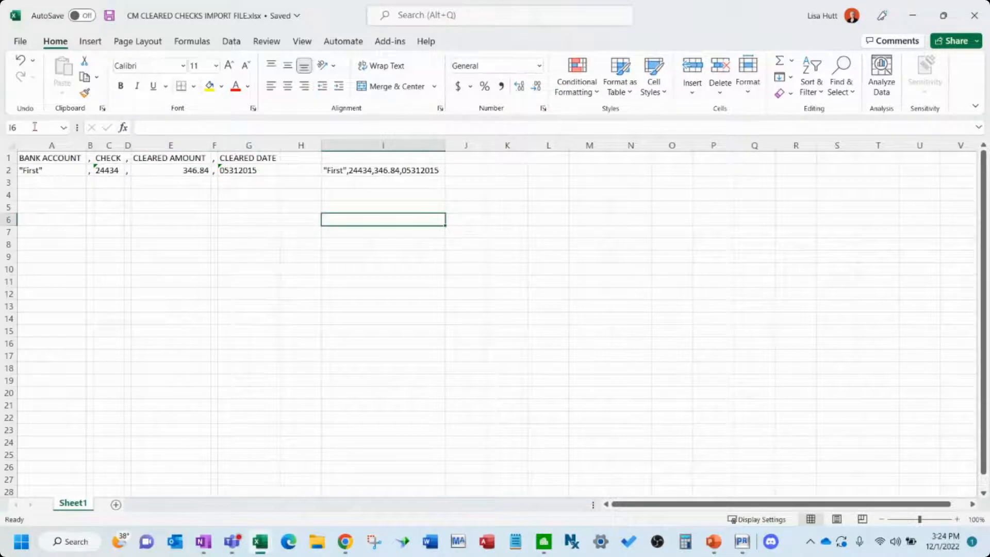
Bold the header cells A1:G1, from BANK ACCOUNT to CLEARED DATE
drag(44, 154, 253, 158)
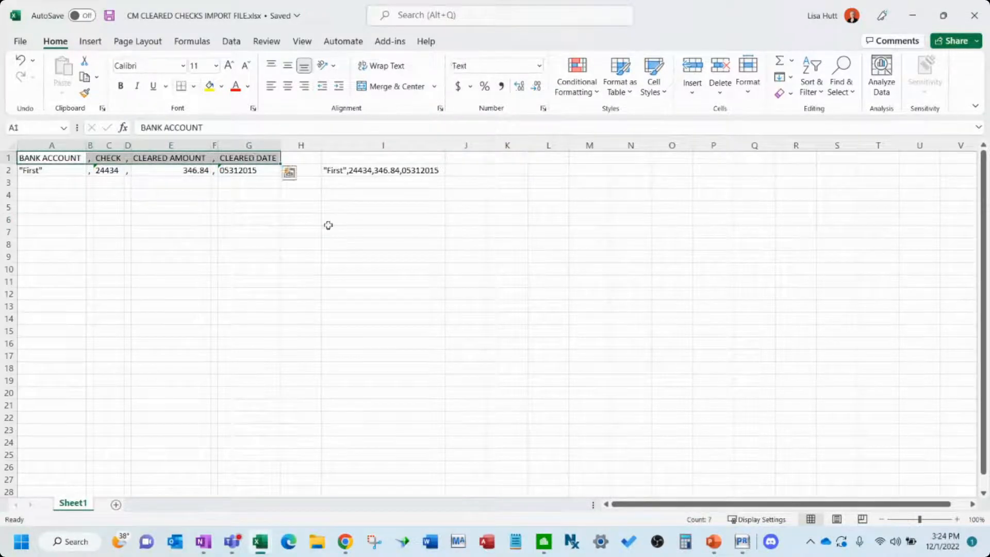
key(ctrl+b)
click(431, 299)
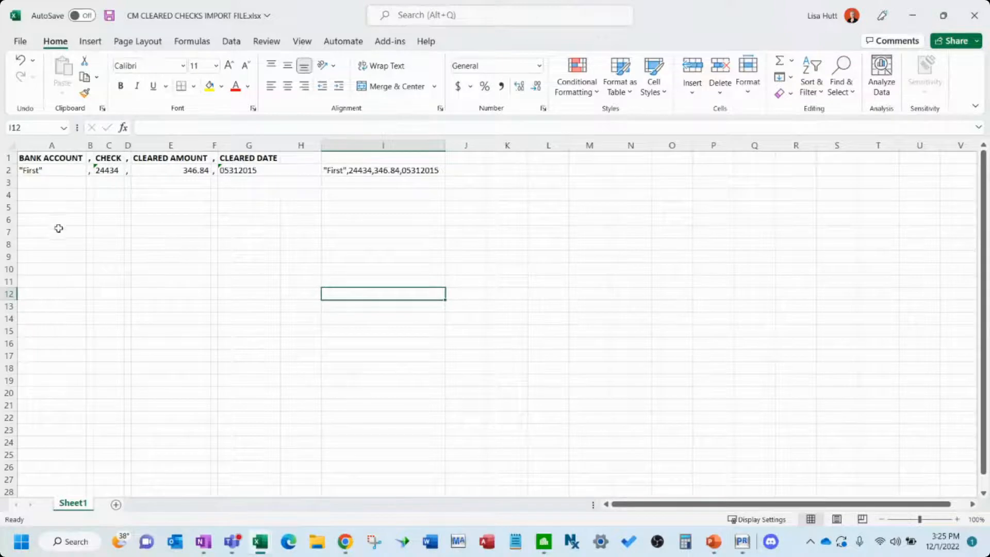
Examine the check, cleared amount, cleared date and bank account values in row 2 of the cleared checks sheet
click(109, 171)
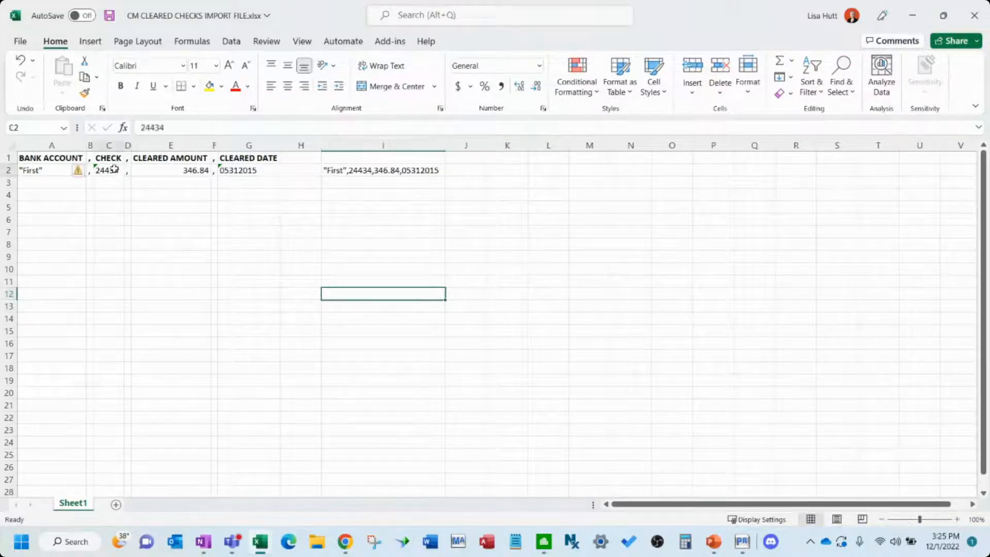
click(193, 173)
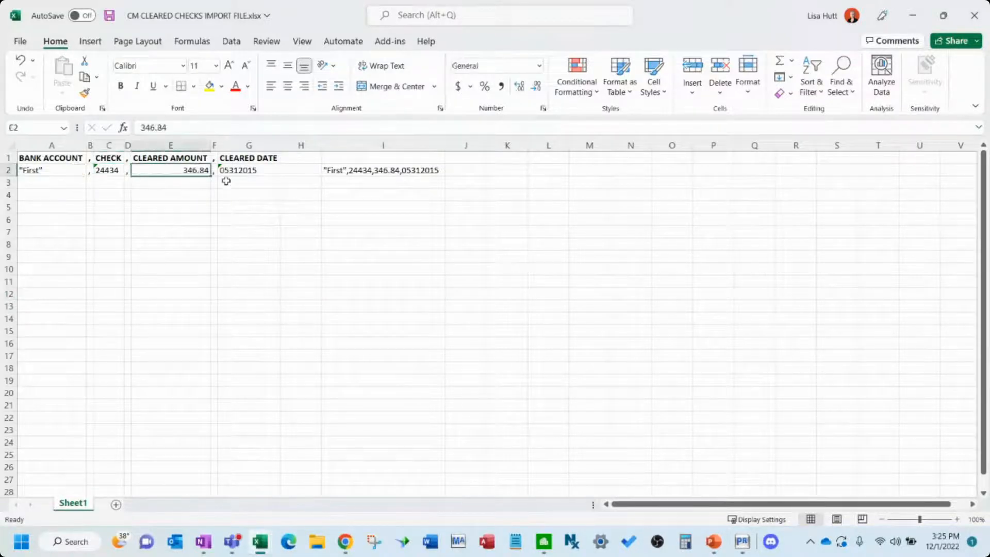
click(265, 171)
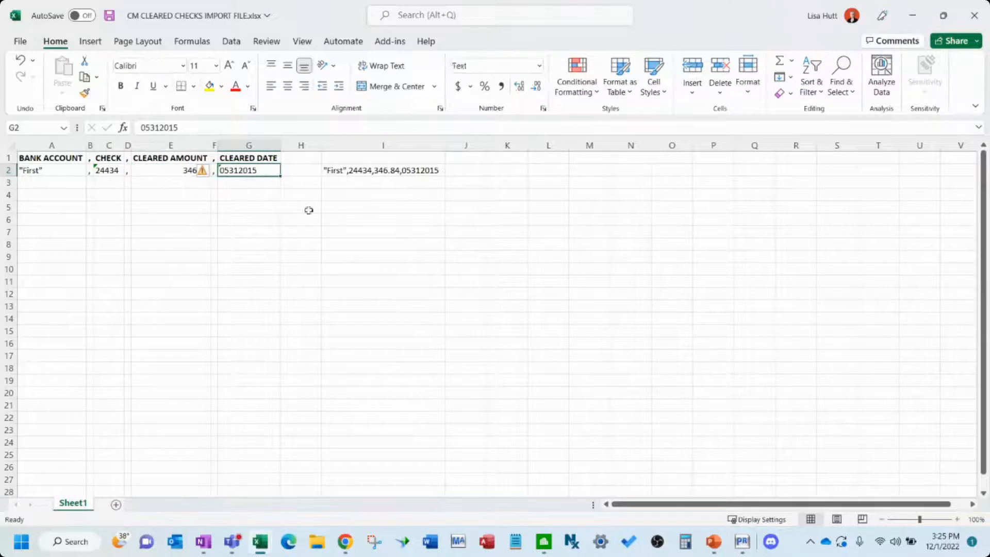
click(64, 170)
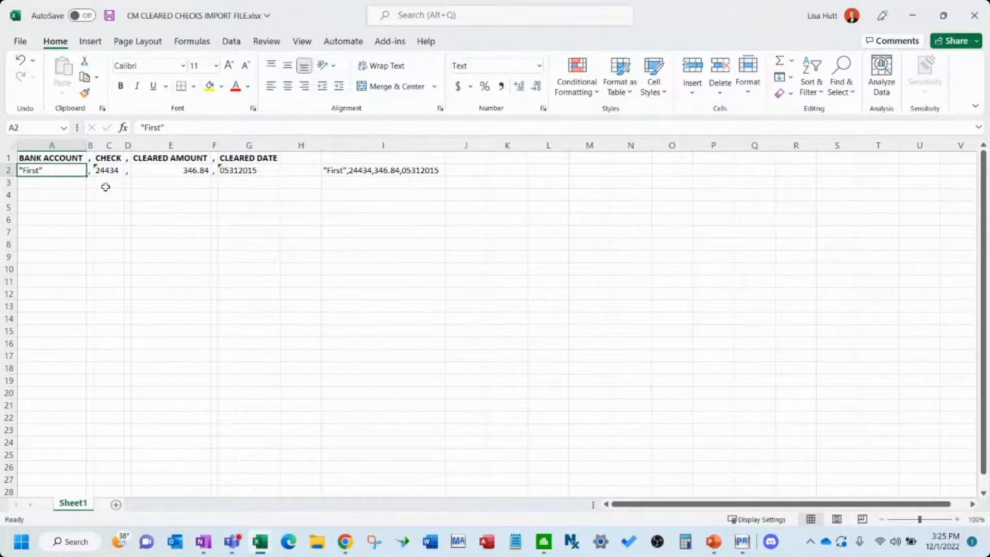
drag(117, 169, 239, 289)
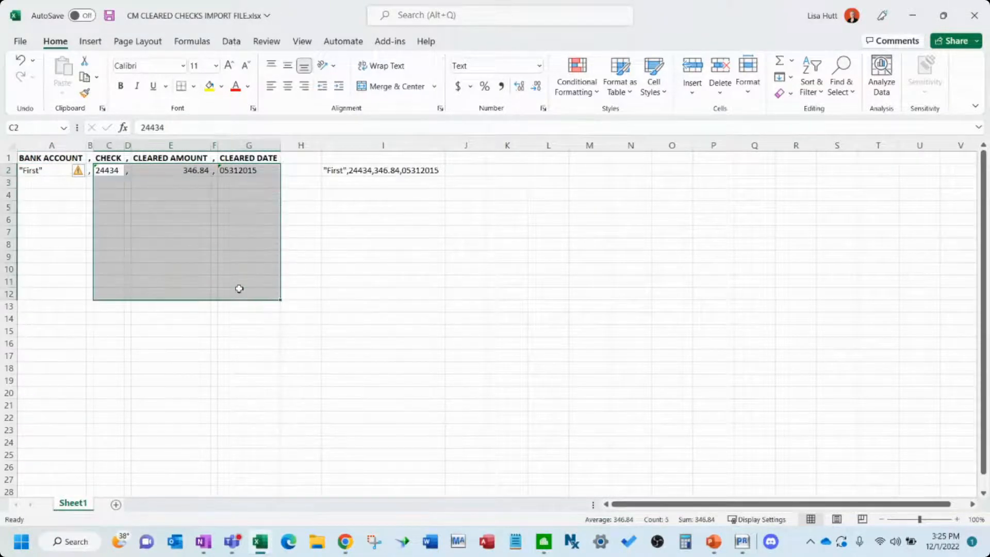
click(382, 269)
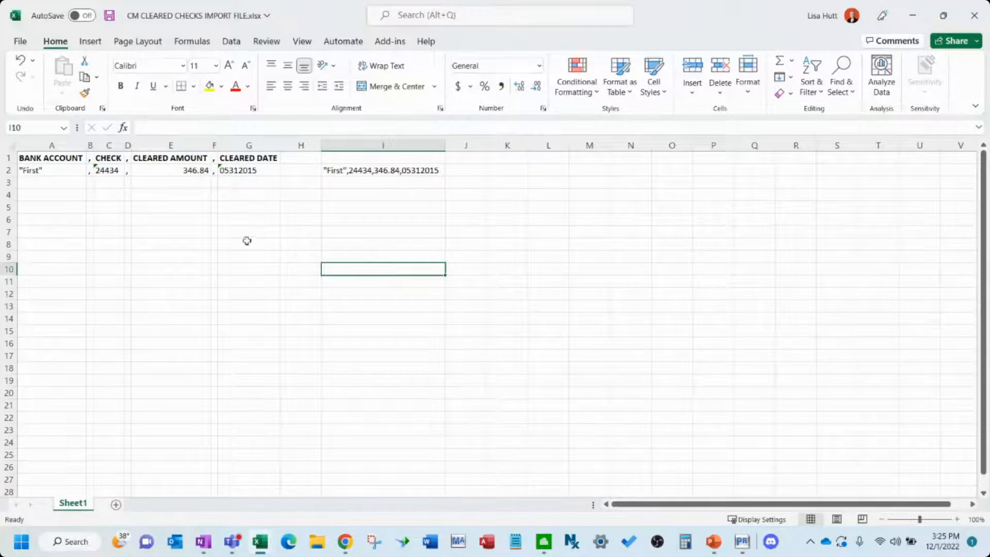
click(62, 175)
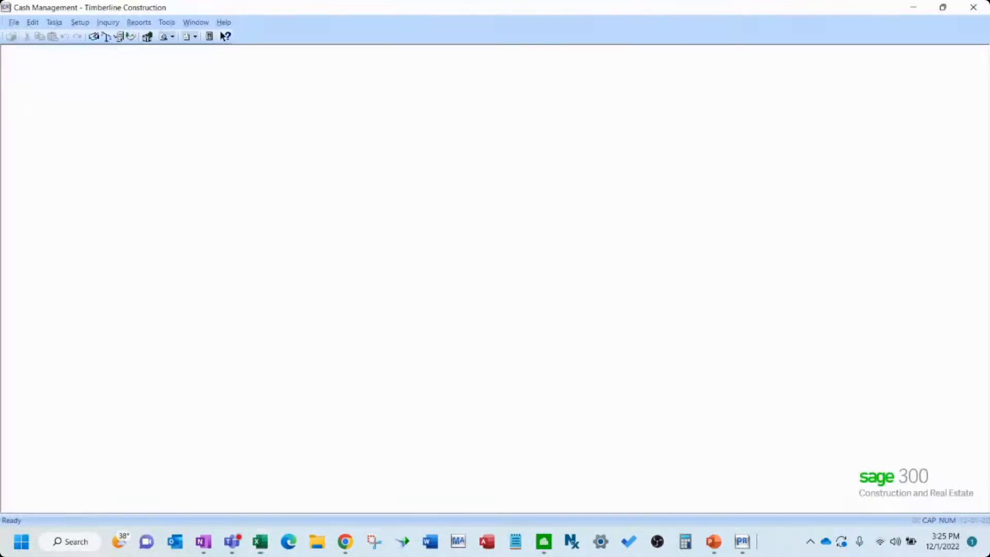
Switch to Cash Management, place its window beside the worksheet's bank account column and open the Bank Accounts setup
drag(645, 13, 628, 58)
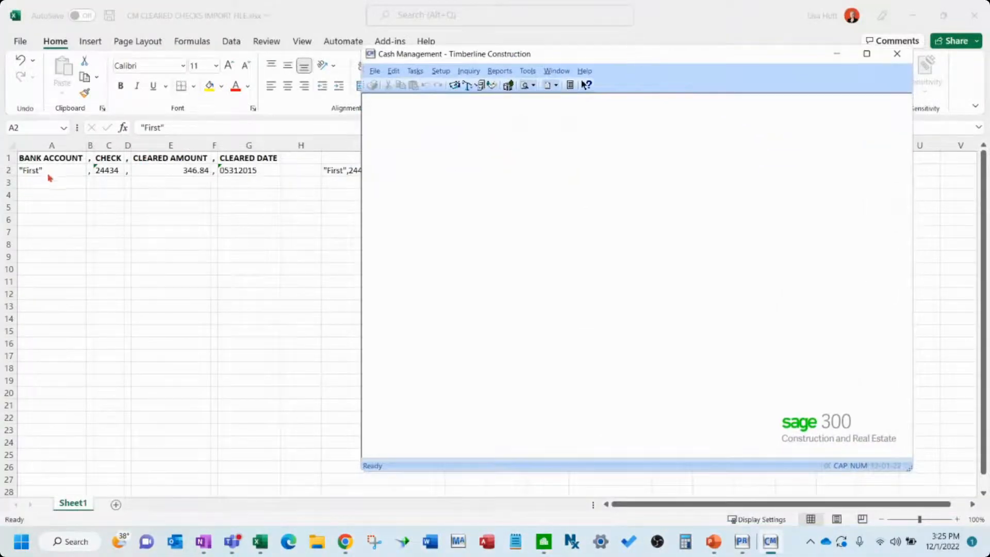
click(447, 74)
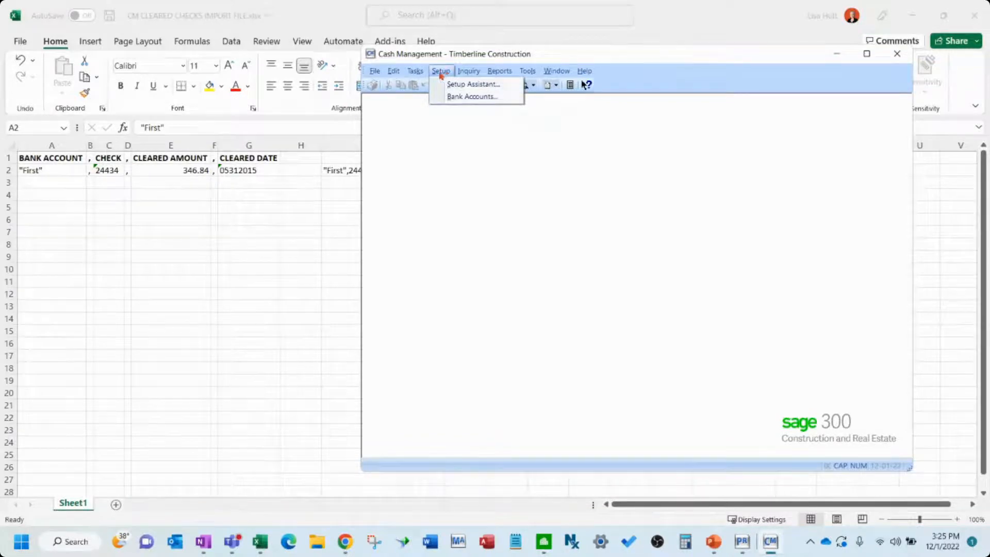
click(454, 97)
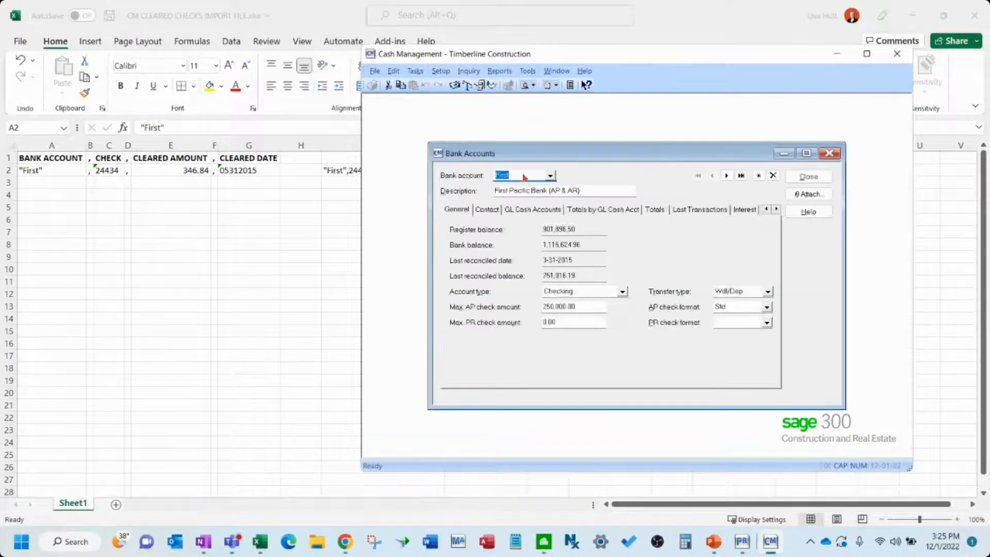
Check the bank account ID and description of First in the Bank Accounts setup and close the setup window
click(602, 194)
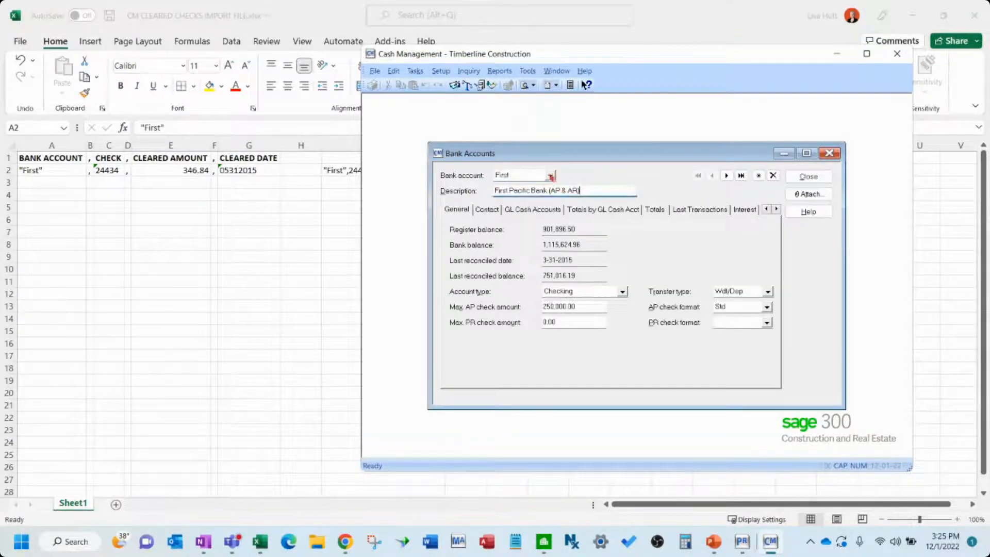
click(551, 176)
click(551, 176)
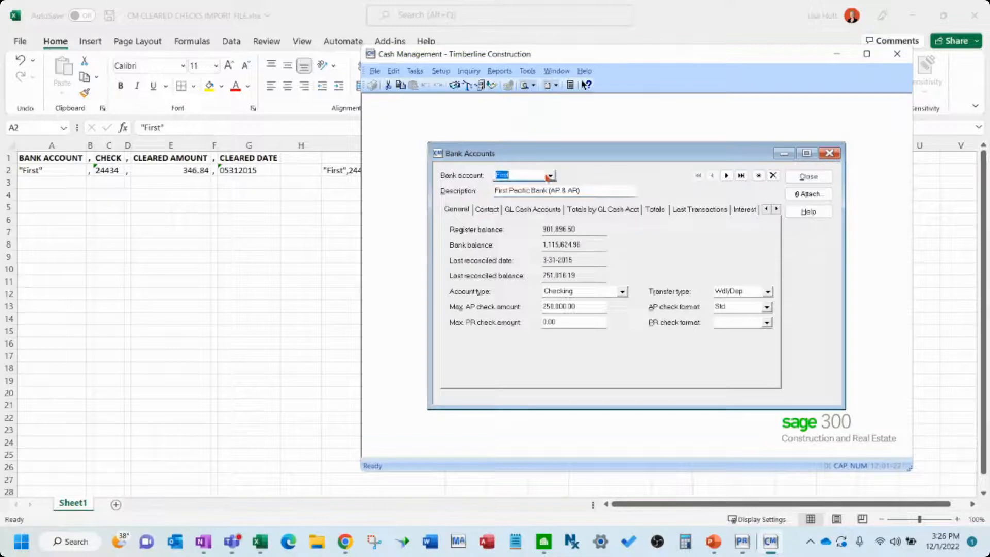
click(521, 178)
click(521, 177)
click(808, 176)
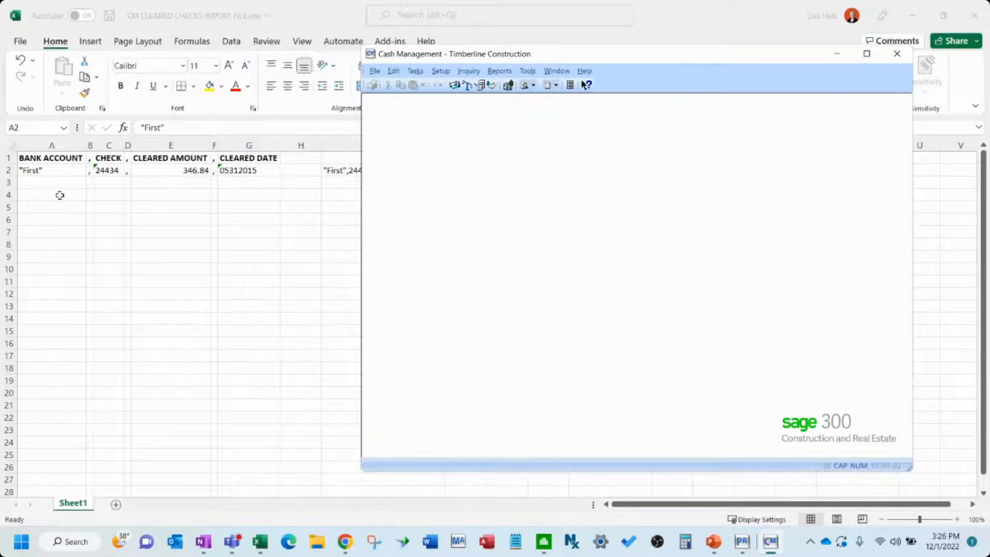
Switch back to the cleared checks worksheet and review the bank account and check number values in row 2
click(66, 173)
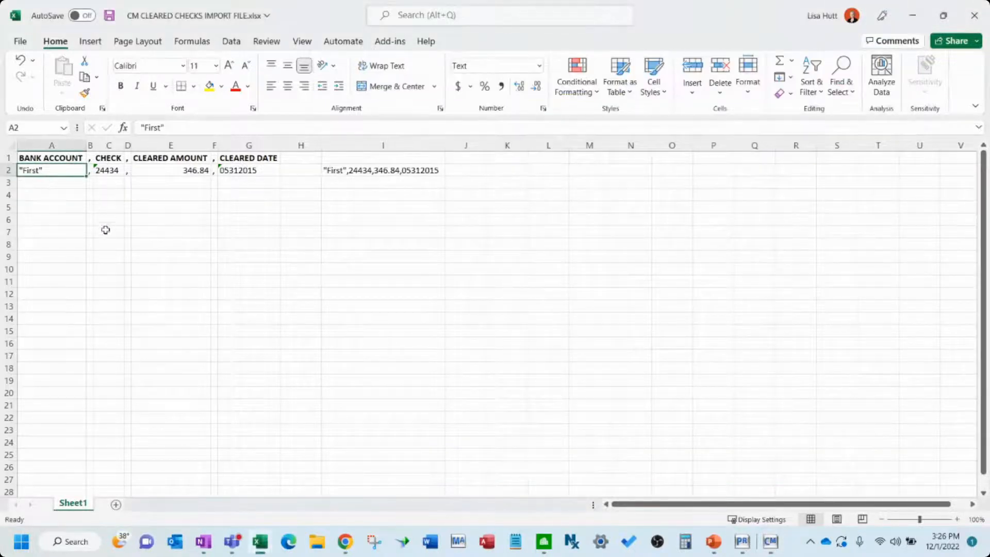
click(126, 197)
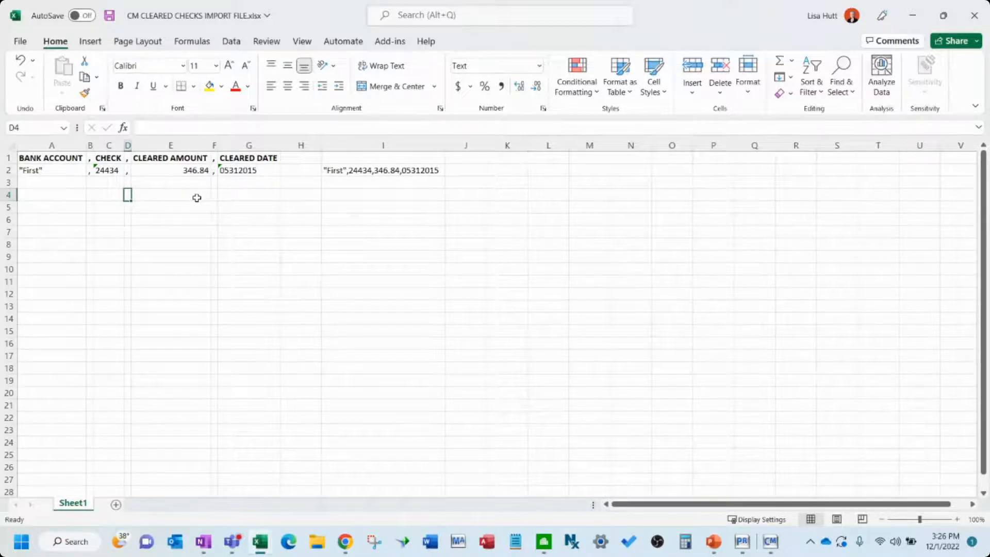
key(Left)
key(Up)
key(Up)
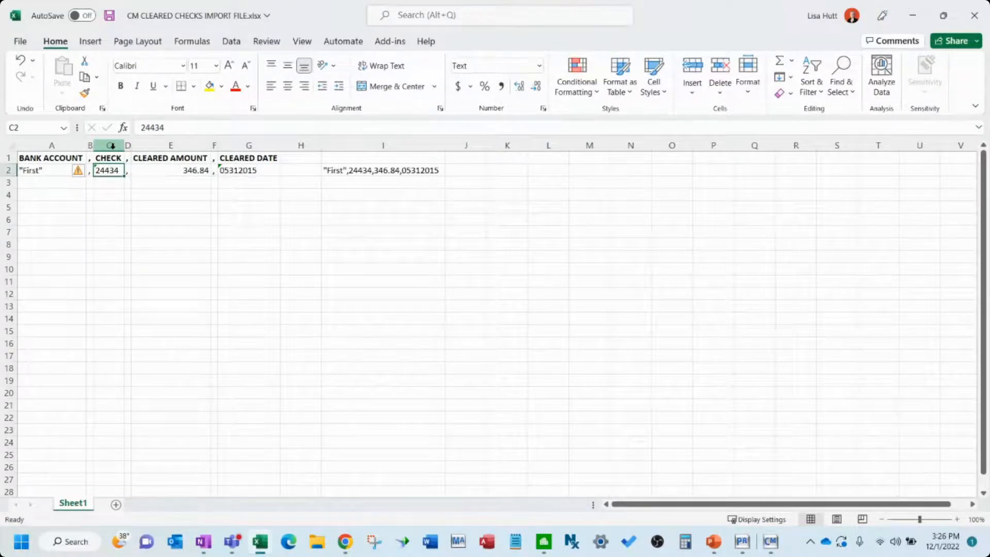
Enter 01589 as a sample check number with a leading zero in cell C5 and clear the cell again
key(Down)
key(Down)
key(Down)
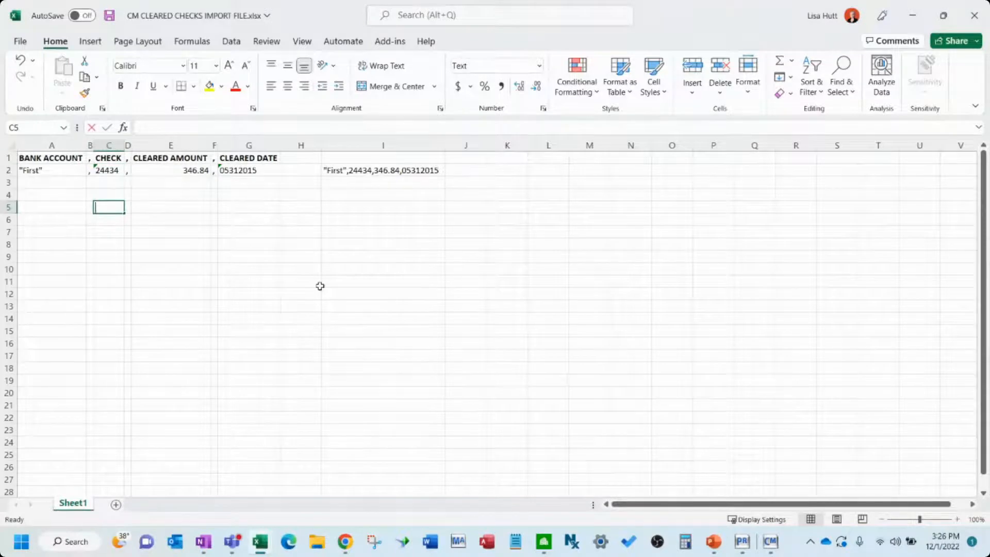
text(01589)
key(Return)
key(Up)
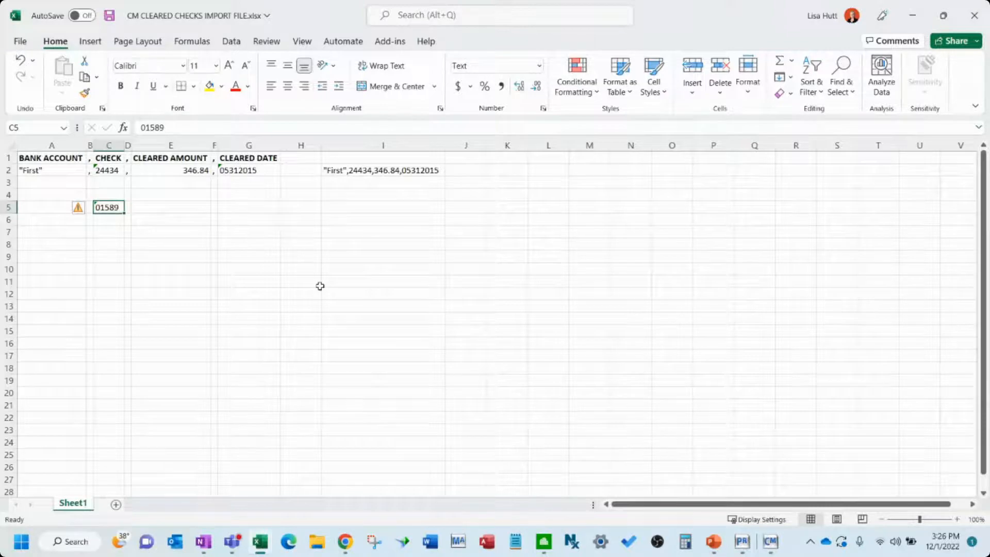
key(Delete)
key(Up)
key(Up)
key(Down)
key(Delete)
Examine the cleared amount and cleared date in row 2 and the range I2:I23 for the combined import records
key(Up)
key(Up)
key(Up)
key(Right)
key(Right)
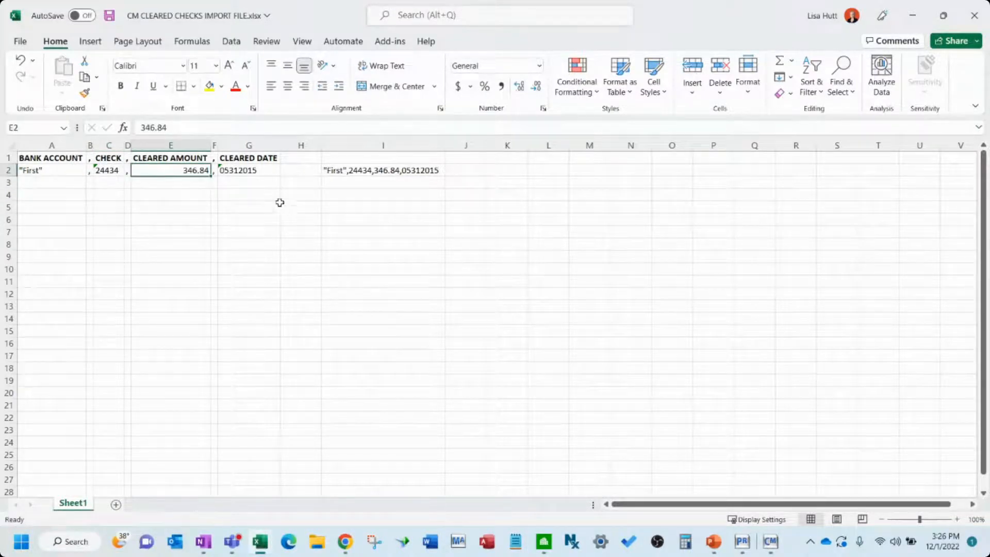
click(266, 172)
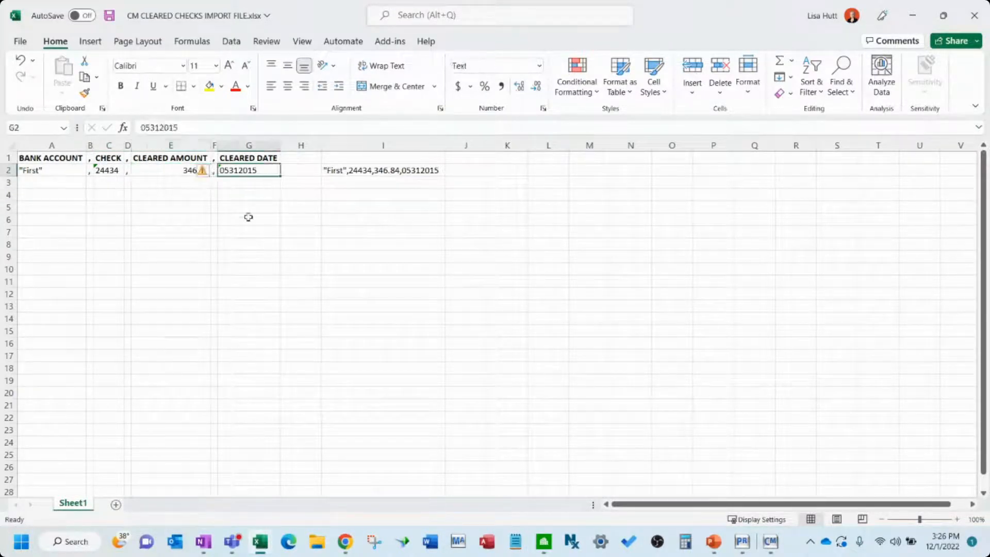
click(66, 232)
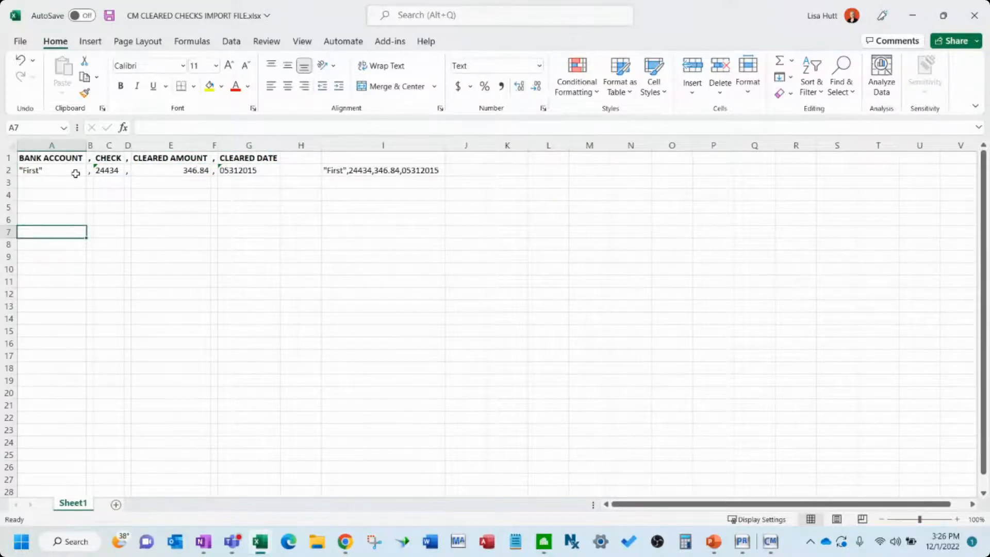
click(265, 229)
drag(377, 173, 383, 434)
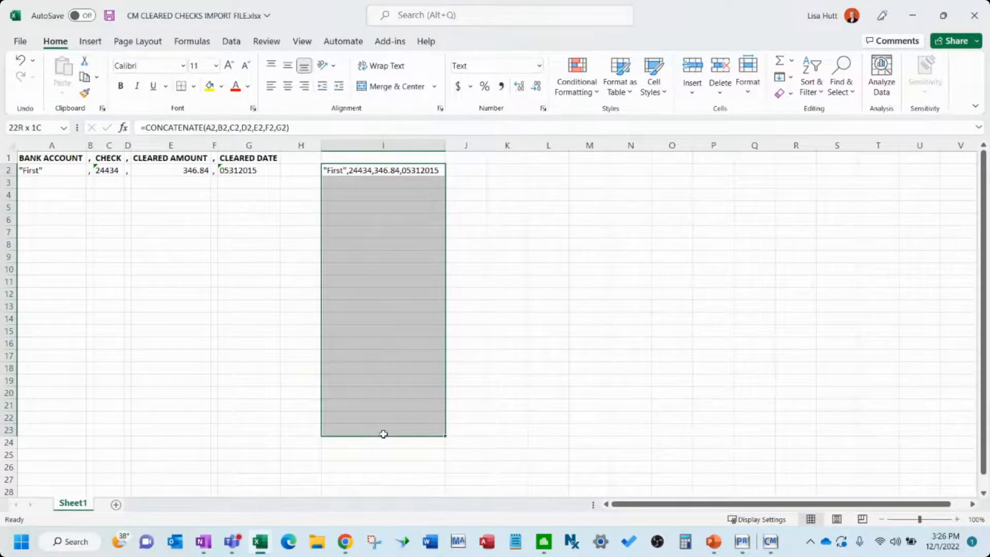
click(397, 256)
click(264, 199)
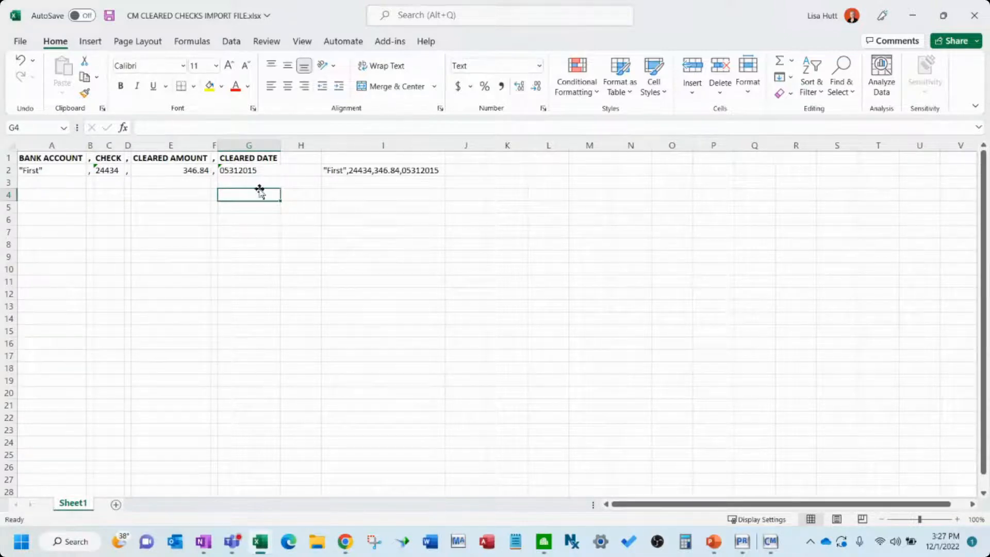
click(258, 181)
click(366, 258)
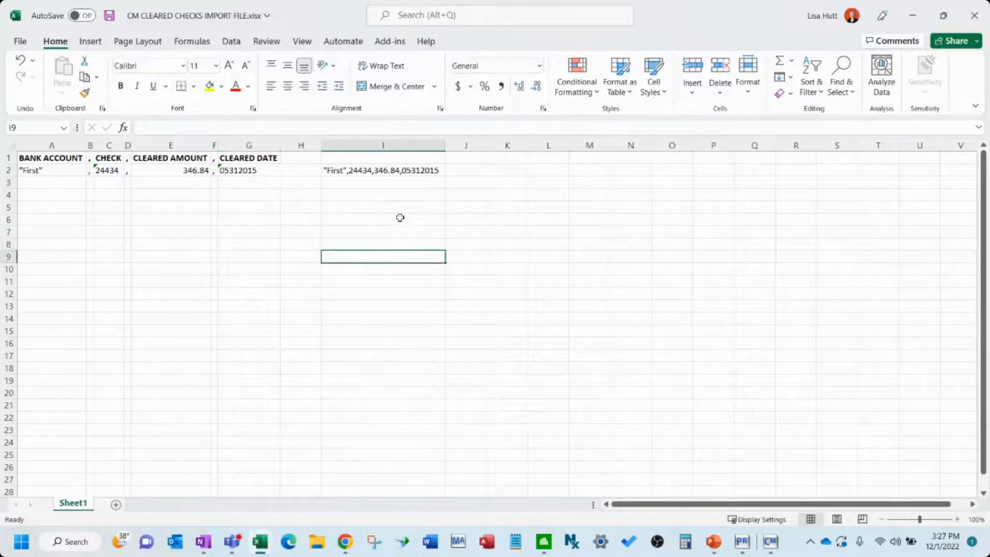
Copy the concatenated record from cell I2 into the blank Notepad document and reposition the Notepad window
click(403, 172)
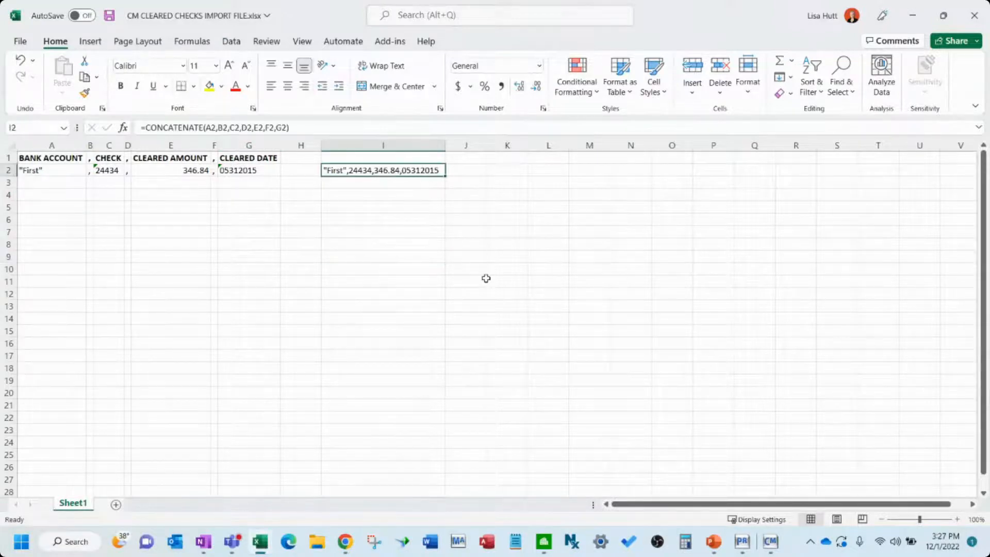
key(ctrl+c)
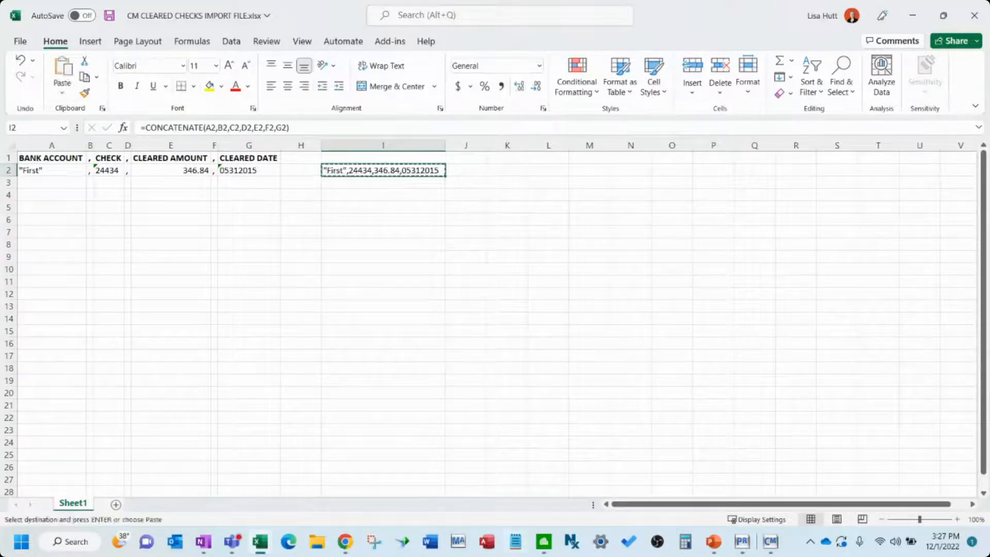
click(516, 545)
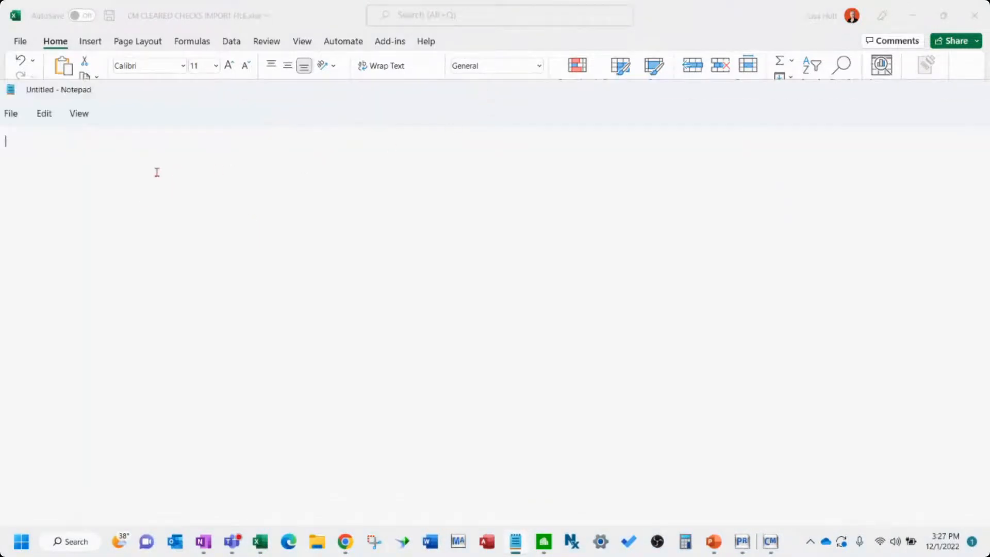
key(ctrl+v)
double_click(186, 98)
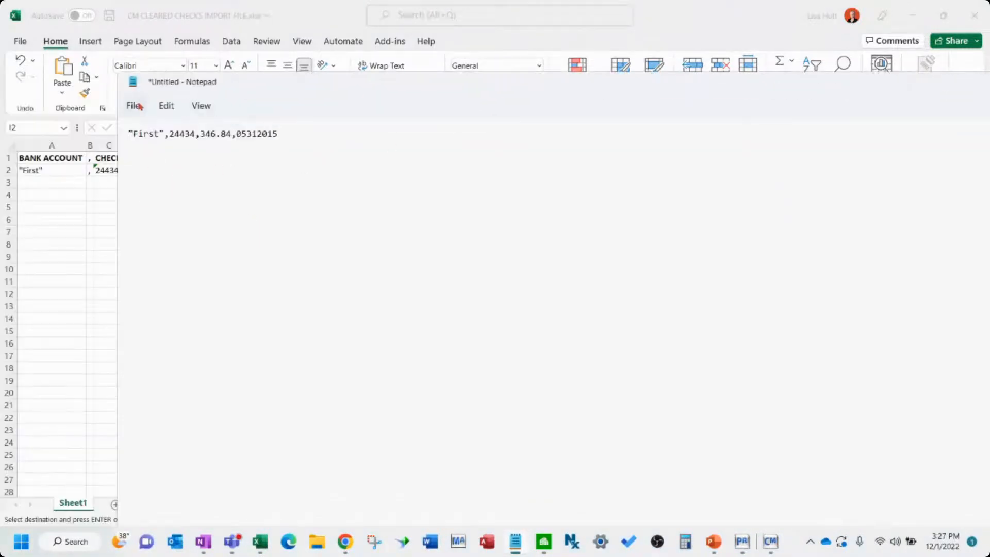
Save the text file on the Desktop as CM IMPORT CLEARED CHECKS-2 and shift its window slightly
click(132, 106)
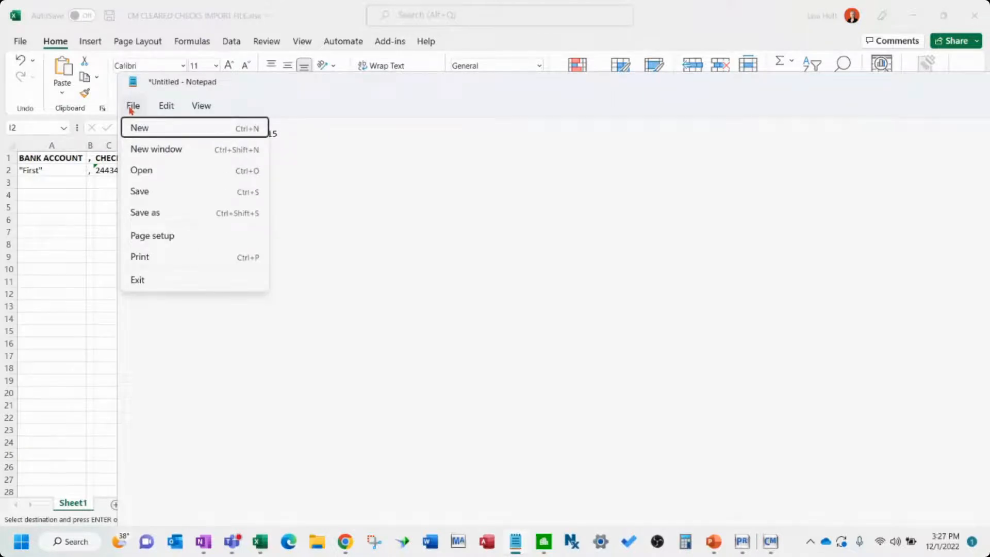
click(164, 213)
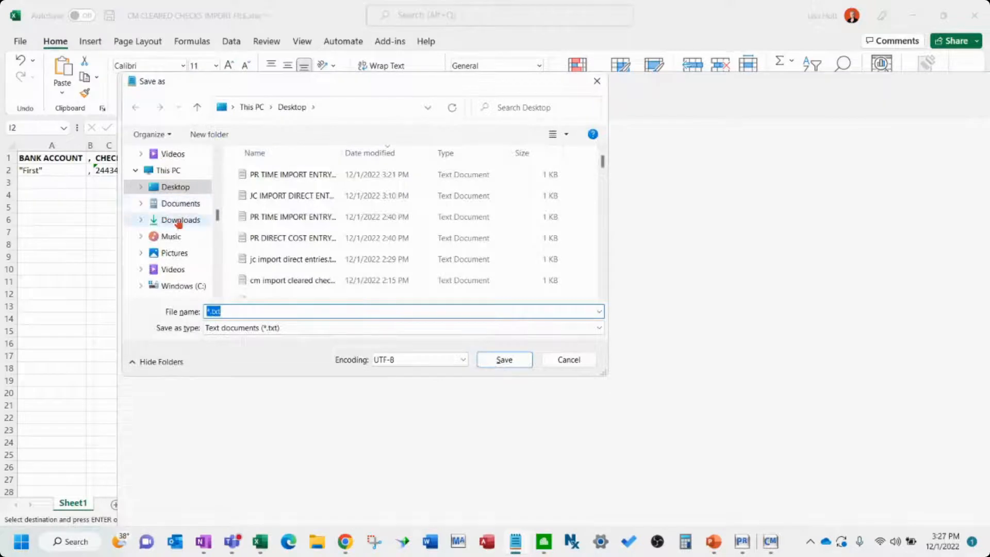
text(CM IMPORT CLEARED CHECKS)
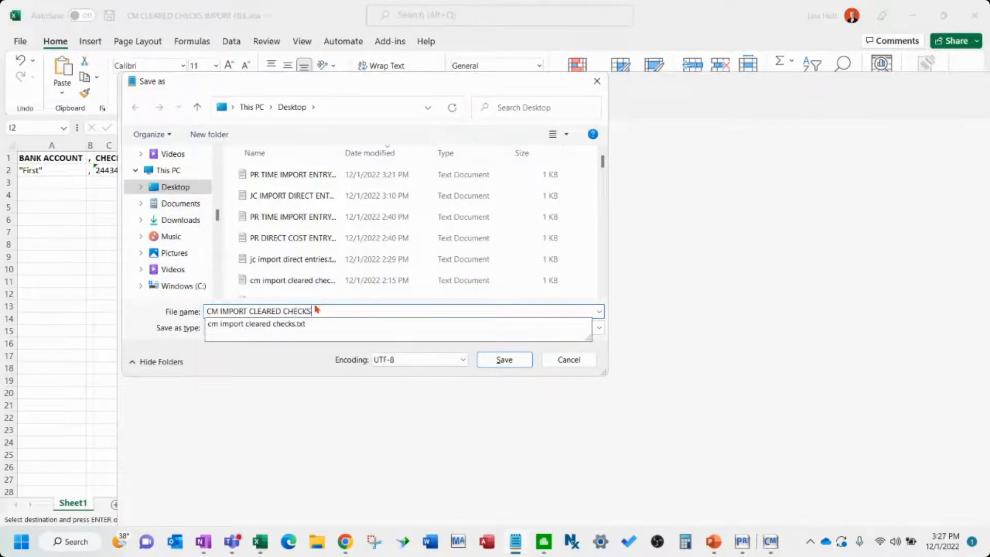
text(-2)
key(Return)
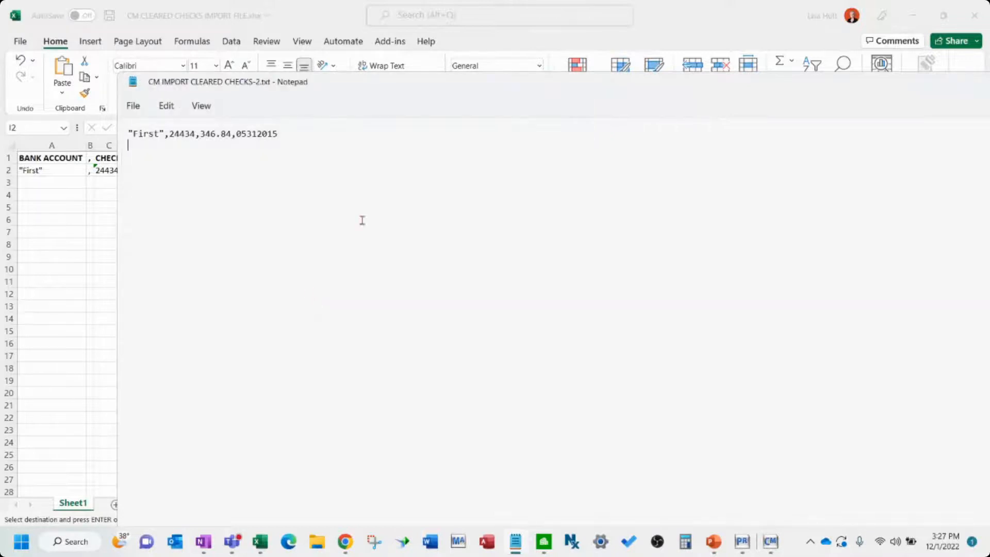
drag(511, 93, 504, 95)
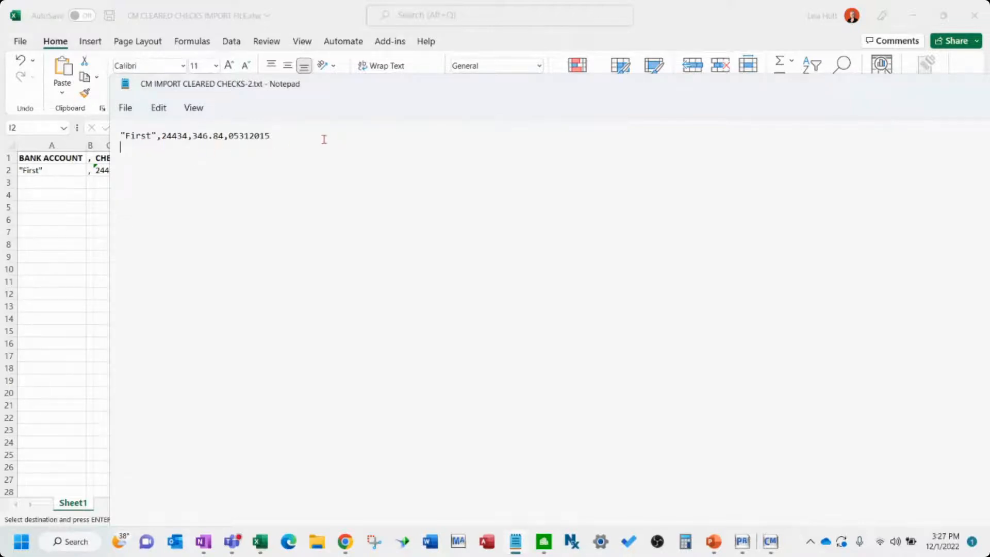
Switch to Cash Management, review check 24434 in the edit register of the First bank account and cancel out of the register
click(770, 542)
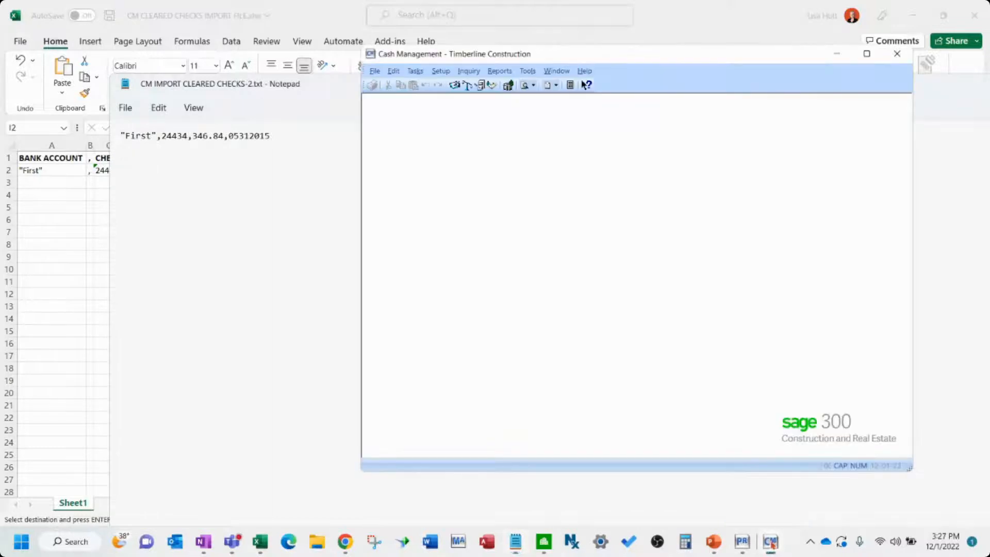
click(415, 70)
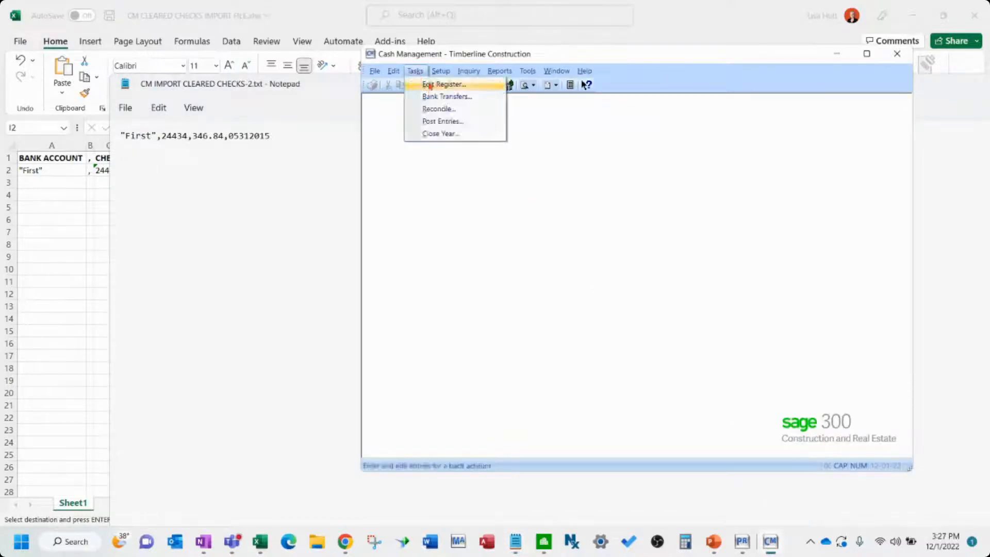
click(429, 85)
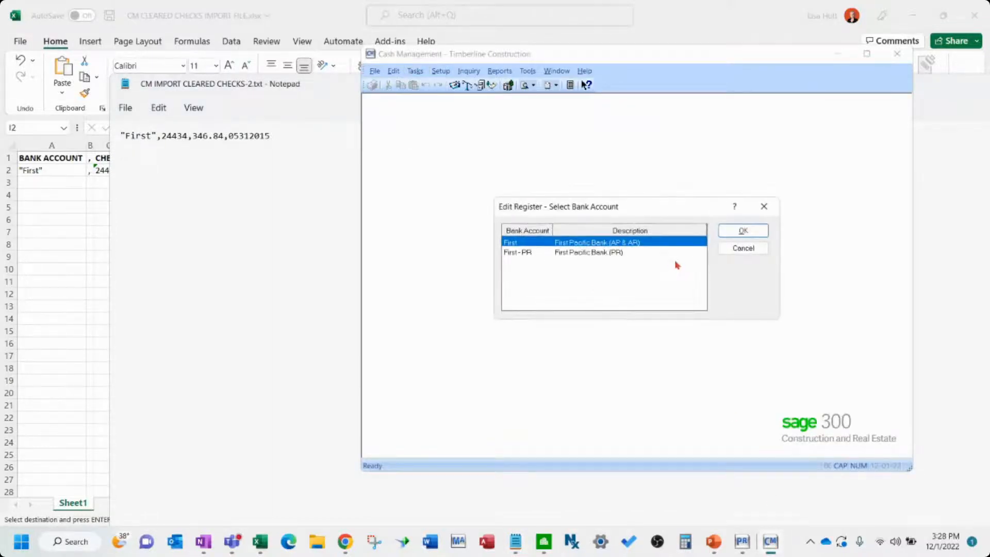
click(743, 232)
click(582, 300)
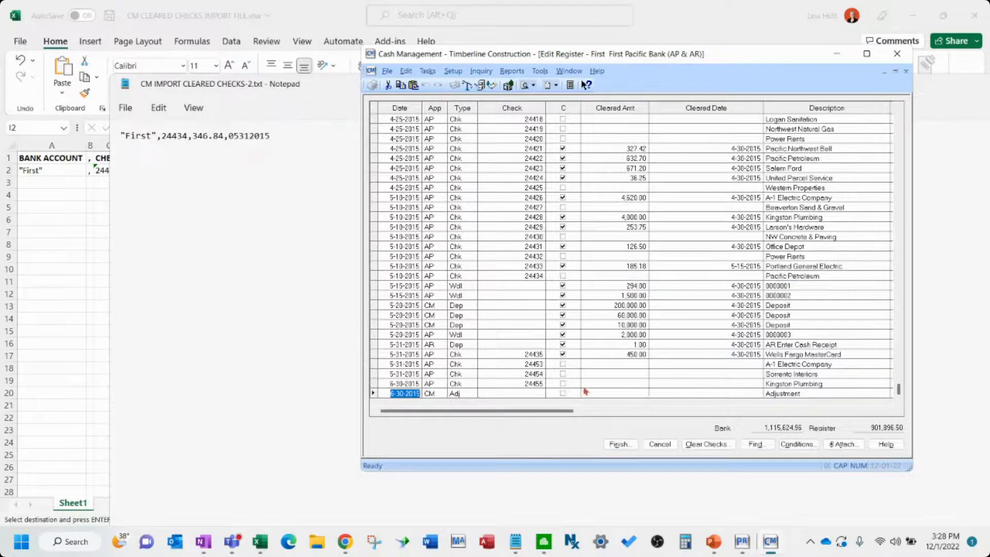
click(668, 444)
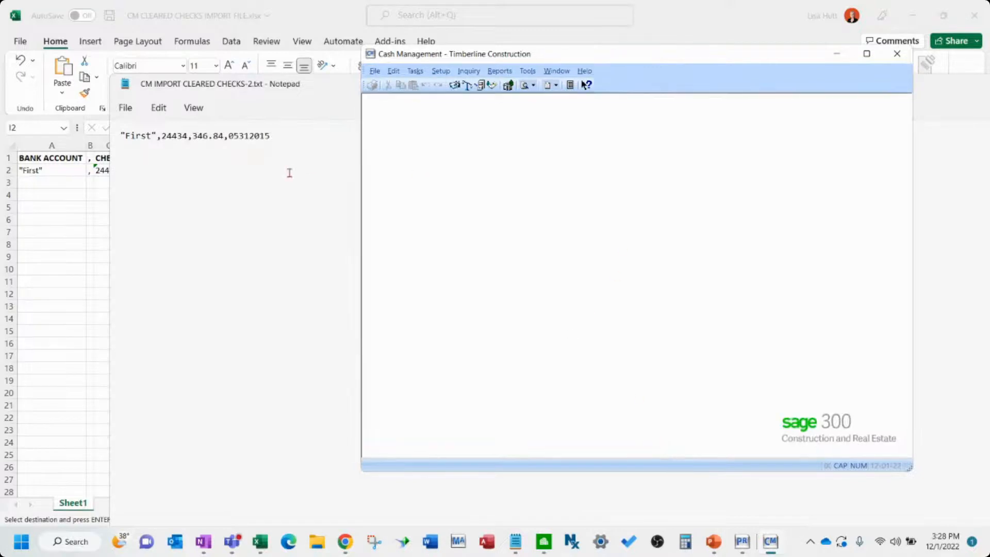
Open Import Cleared Checks in Cash Management and choose CM IMPORT CLEARED CHECKS-2 from the Desktop as the import file
click(266, 172)
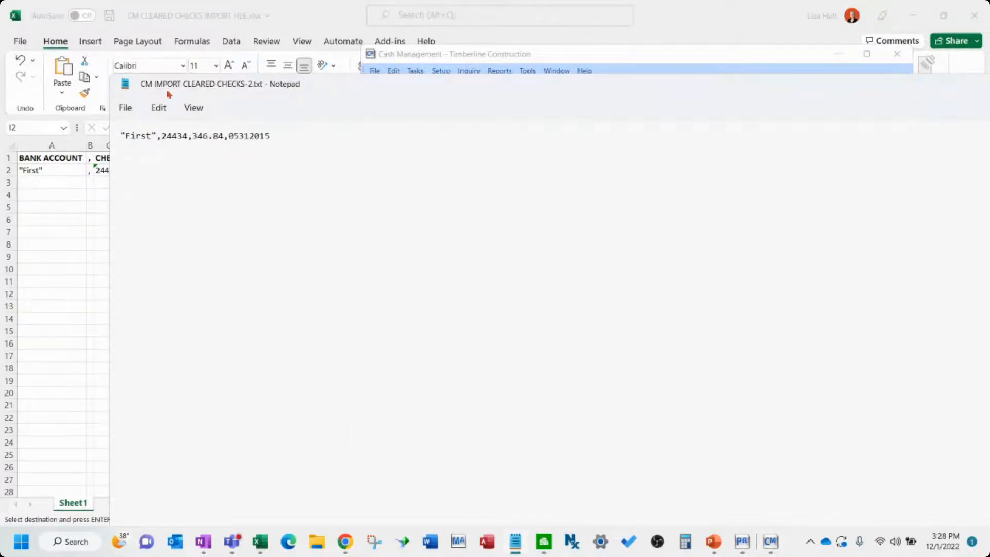
click(774, 545)
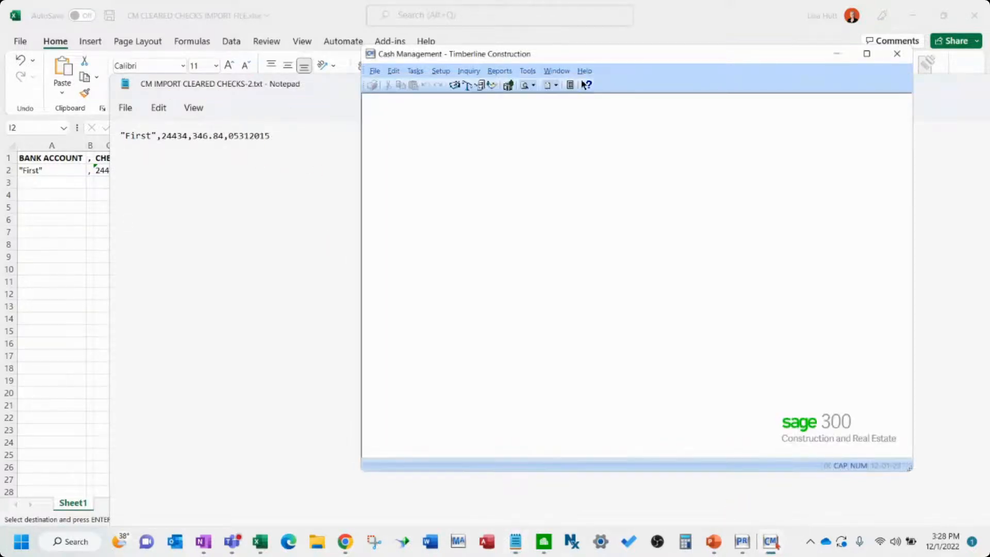
click(534, 73)
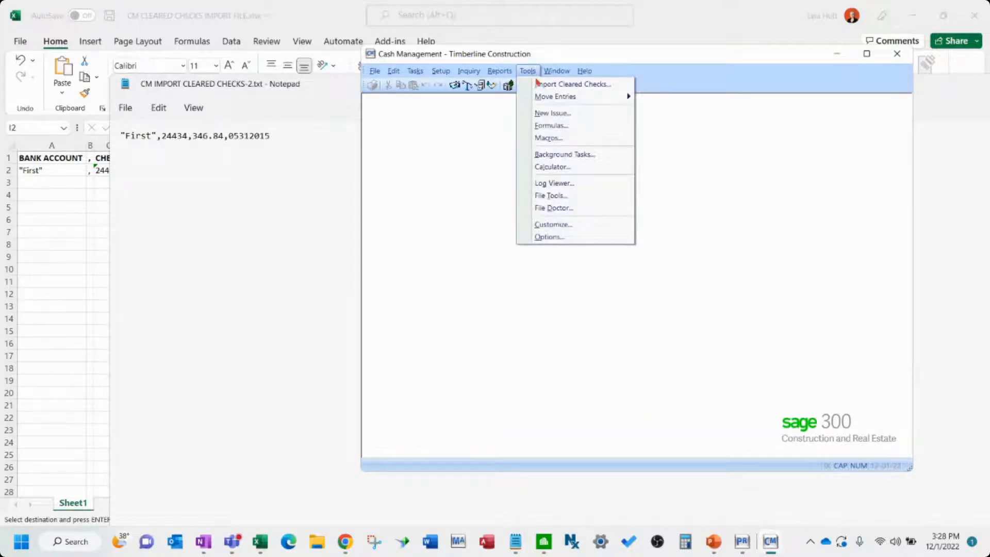
click(539, 83)
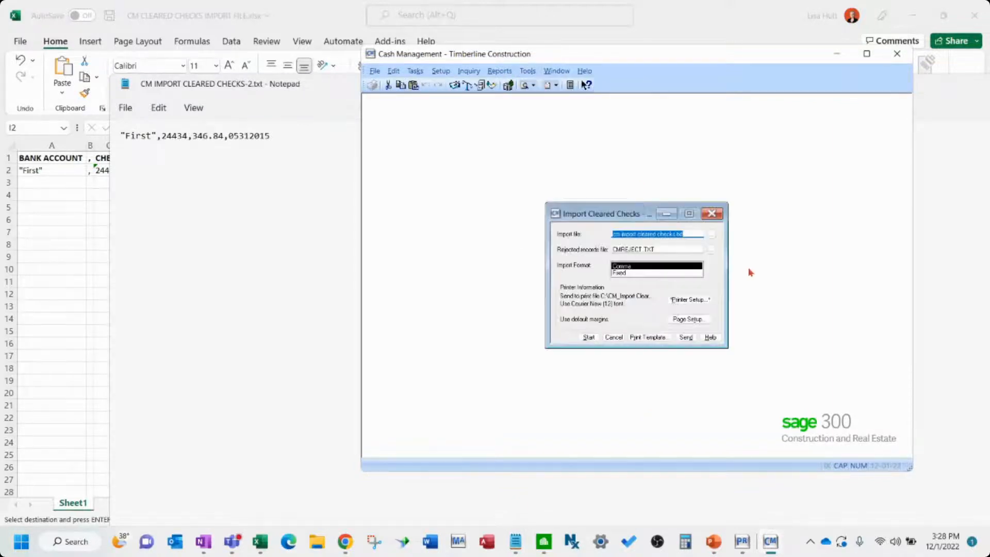
click(712, 234)
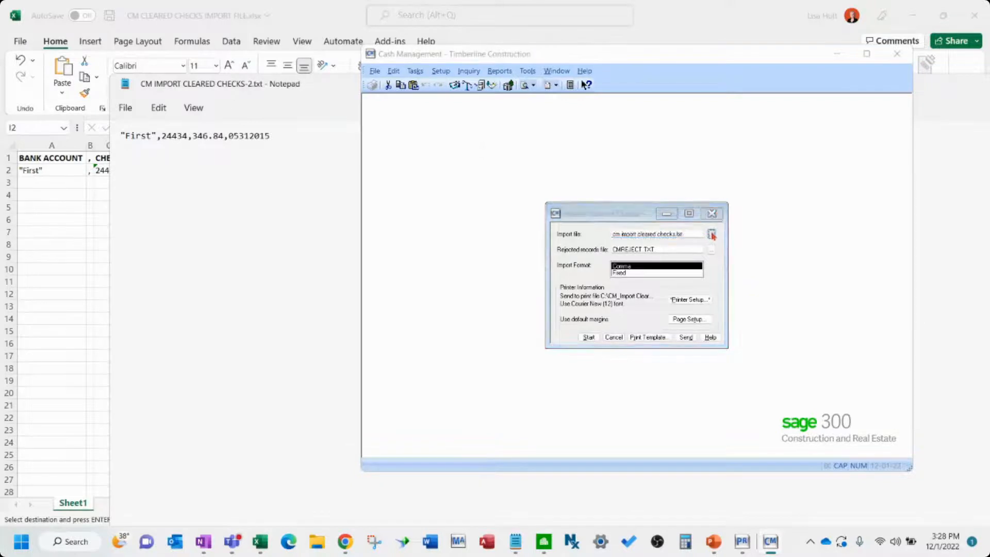
click(481, 221)
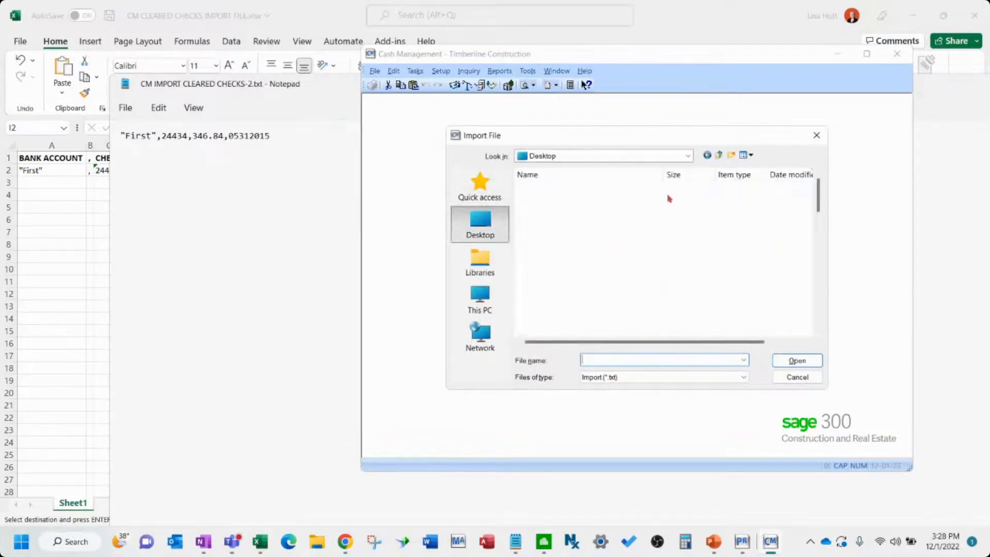
click(778, 176)
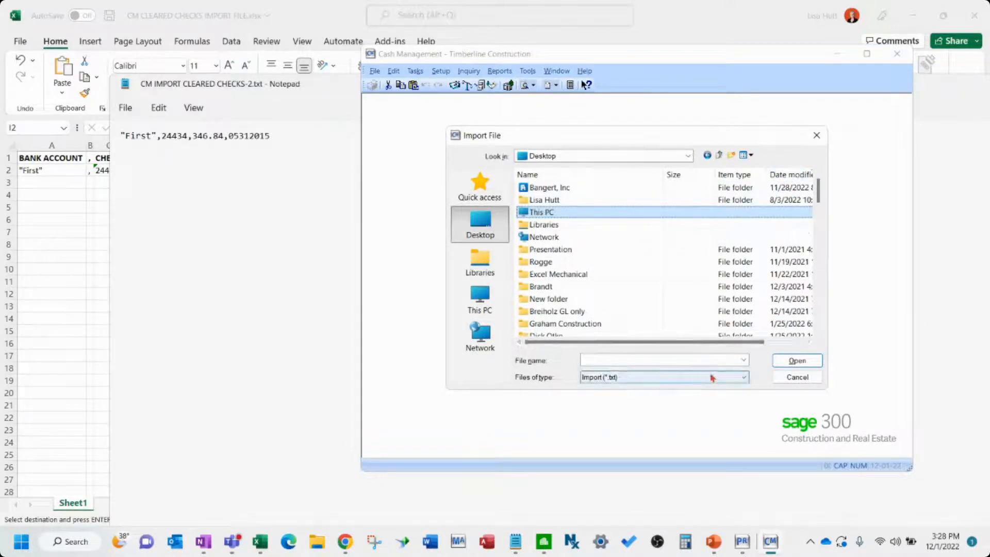
click(799, 175)
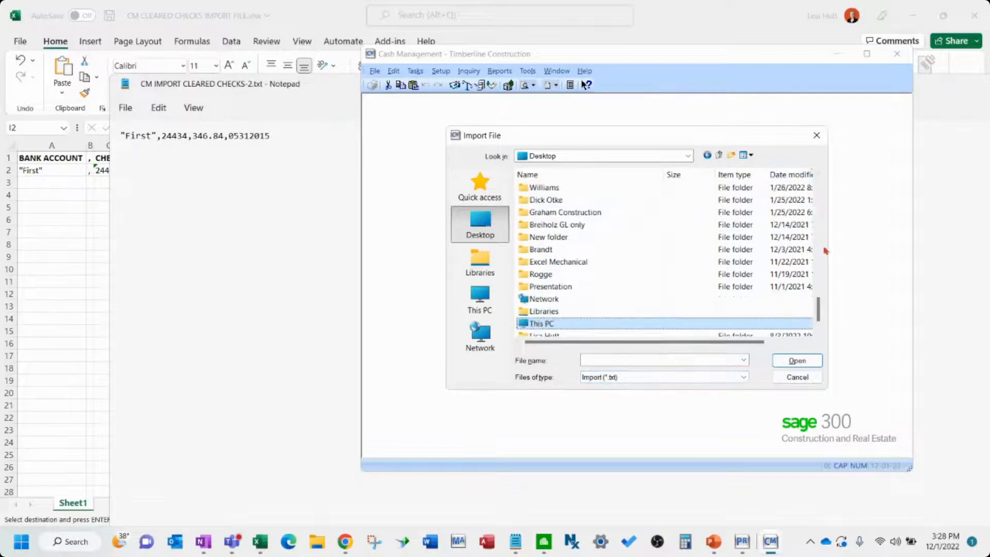
drag(819, 309, 831, 170)
double_click(617, 188)
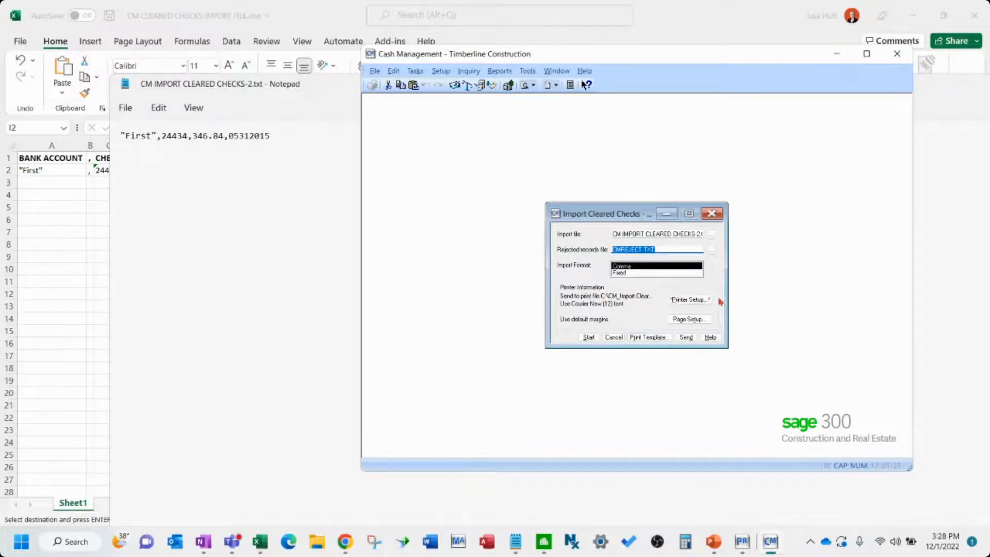
Start the cleared checks import in comma format, check its status in Background Tasks and return to Cash Management
click(589, 338)
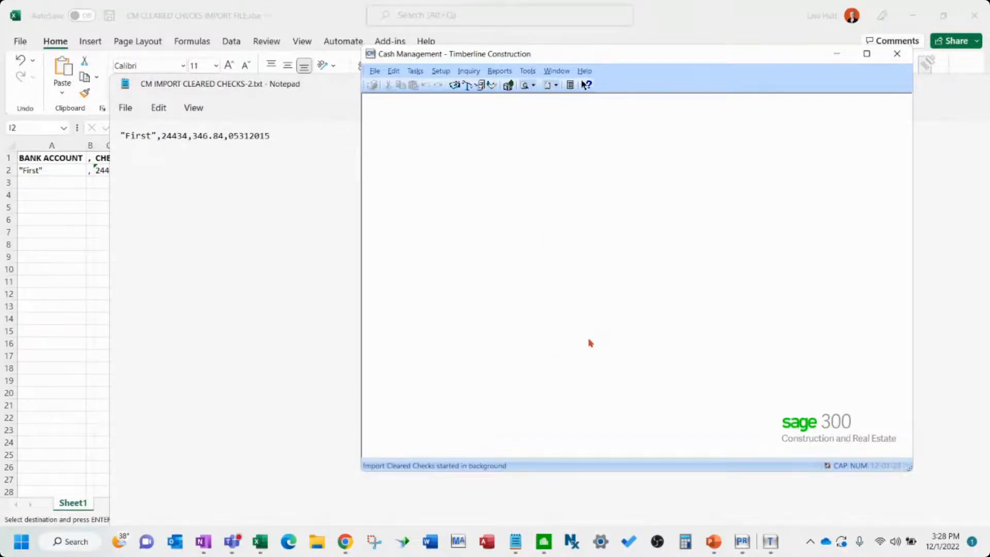
click(771, 542)
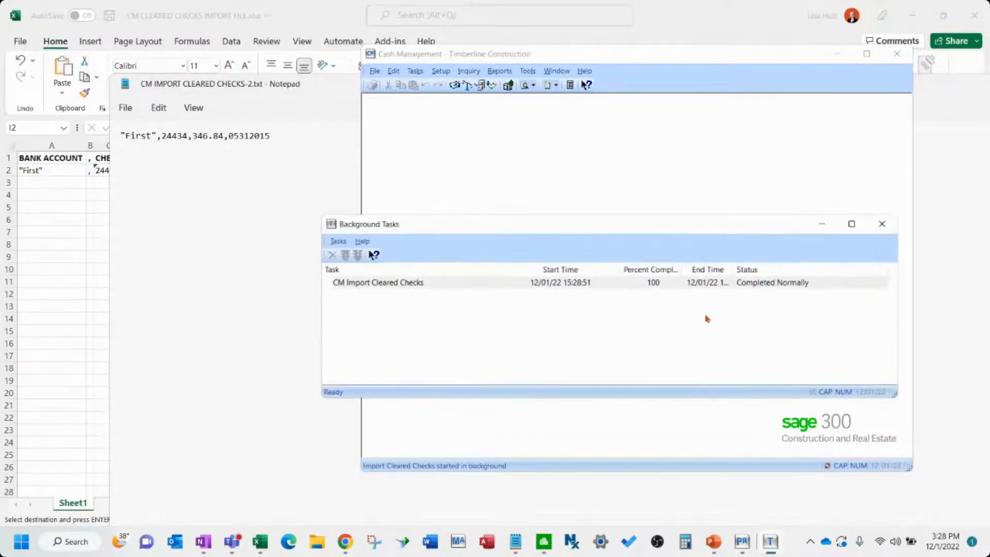
click(448, 148)
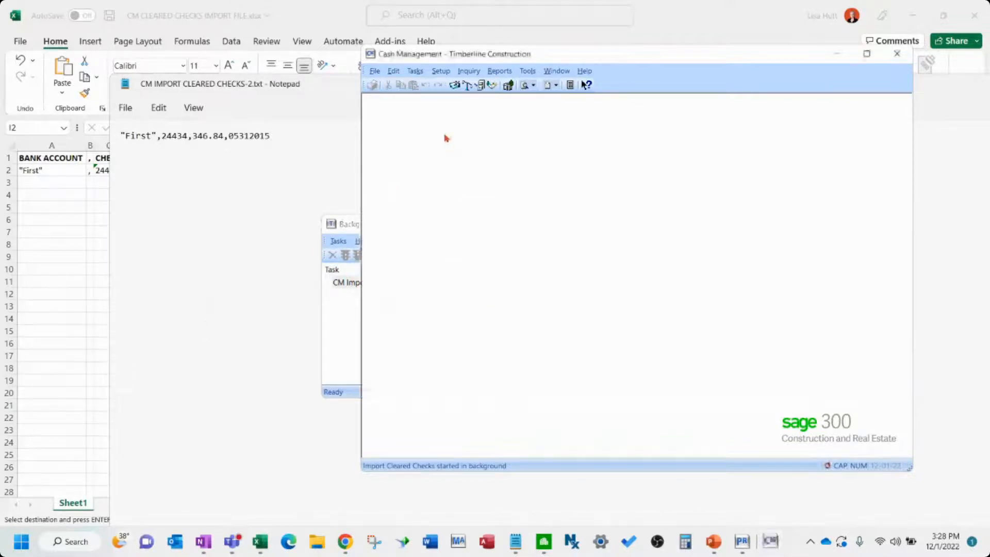
Review check 24434 in the maximized edit register of the First bank account and finish the register without posting entries
click(415, 70)
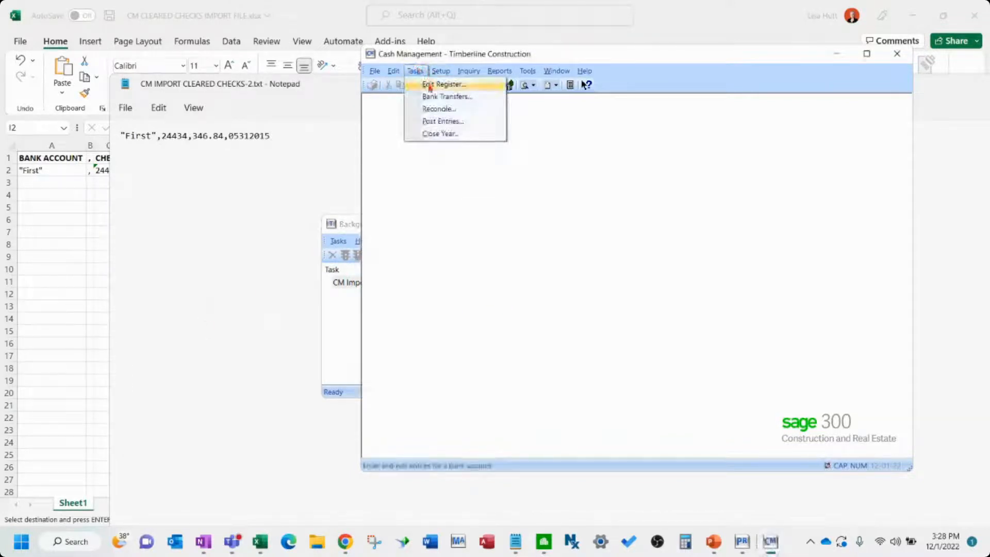
click(433, 84)
click(726, 236)
click(583, 292)
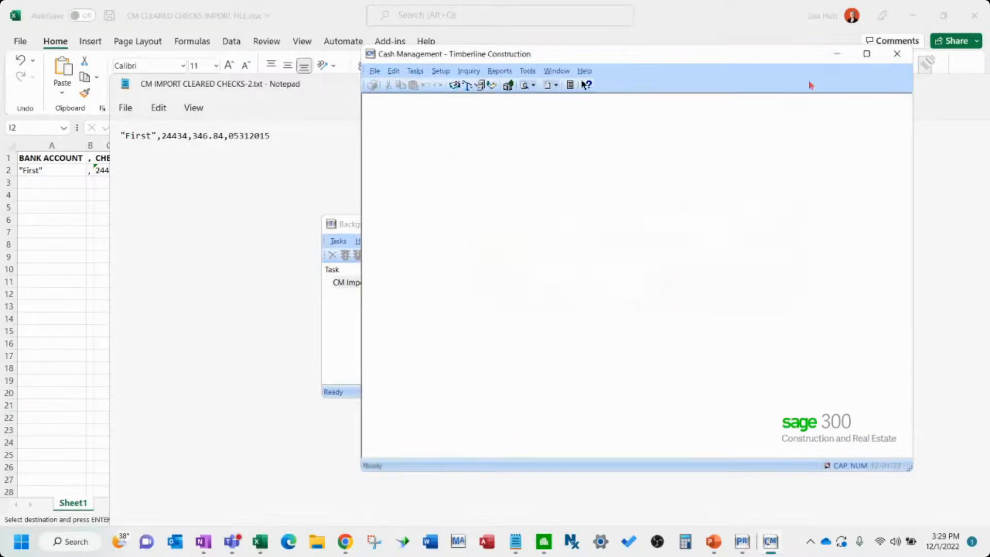
click(867, 54)
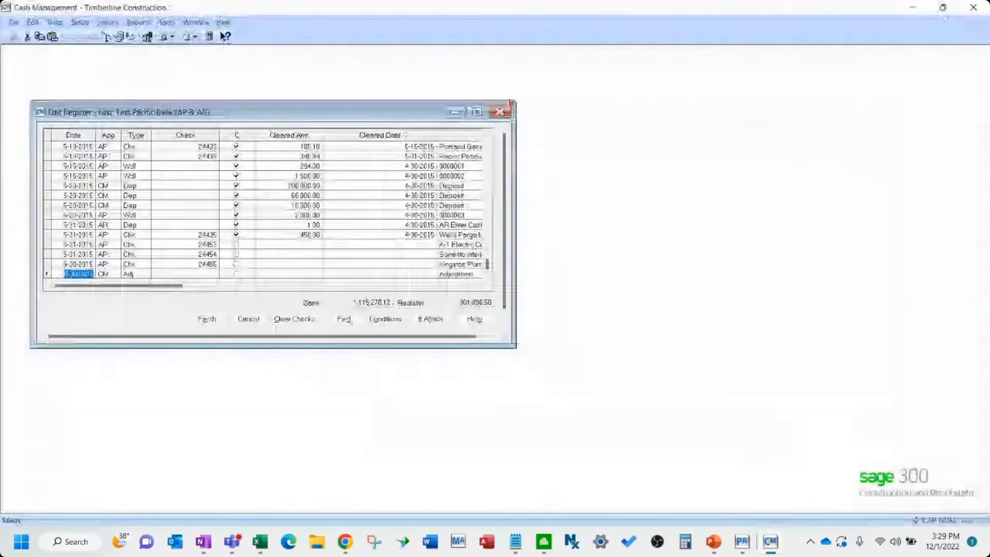
click(477, 112)
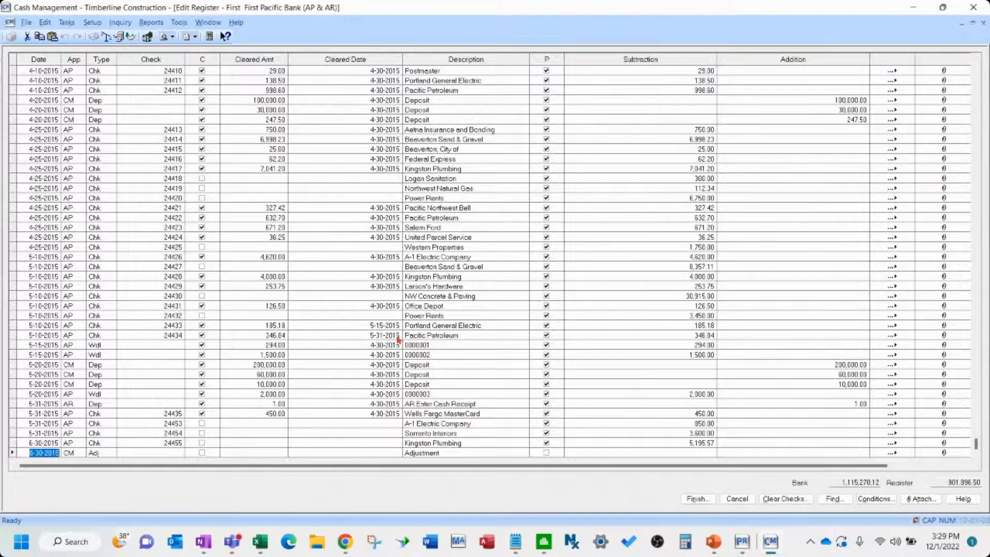
click(697, 499)
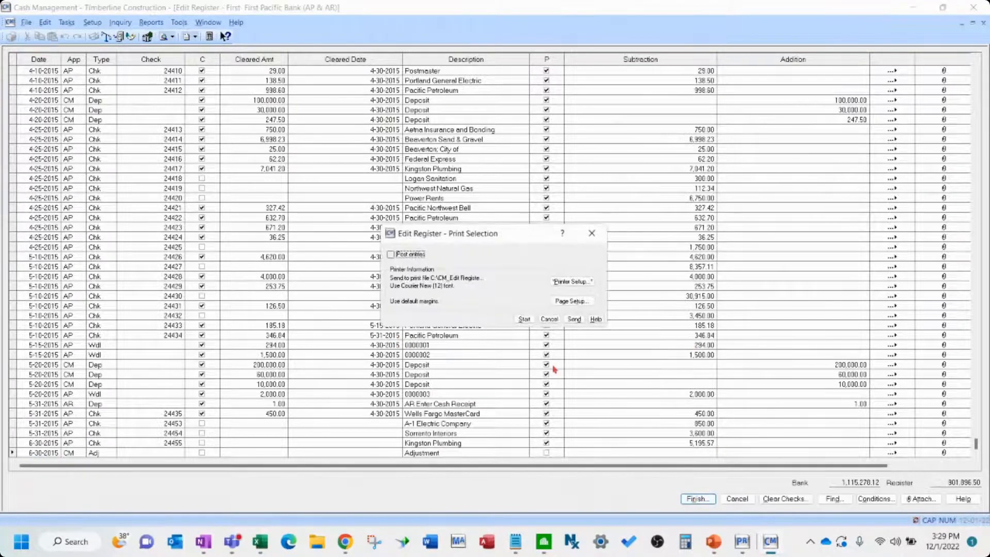
click(525, 318)
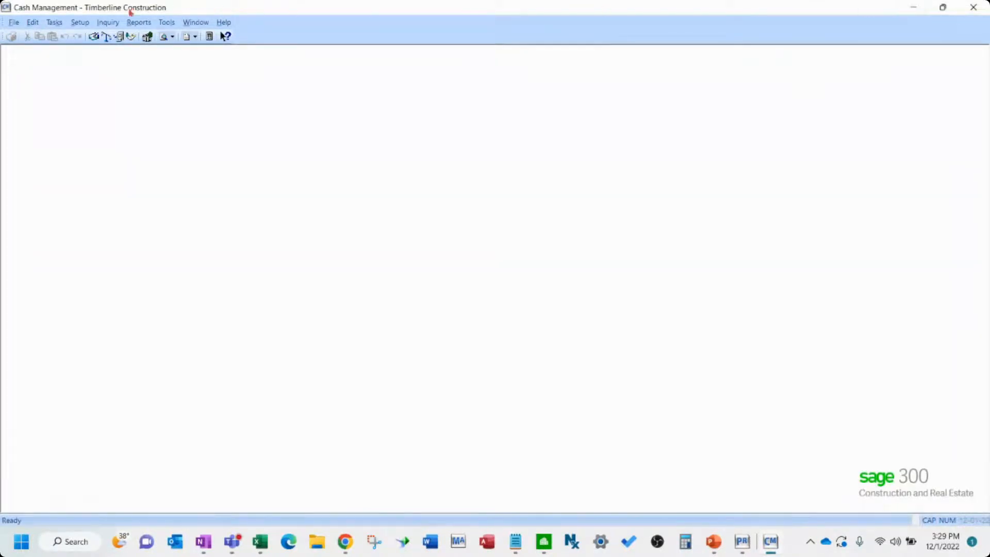
Examine the Reconcile statement balances and date for the First bank account and cancel the reconciliation
click(52, 25)
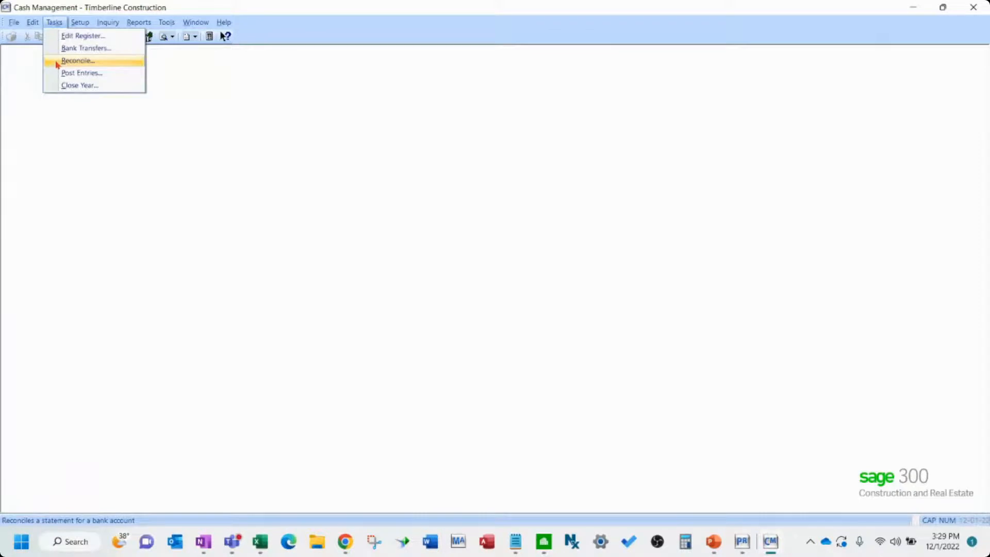
click(77, 61)
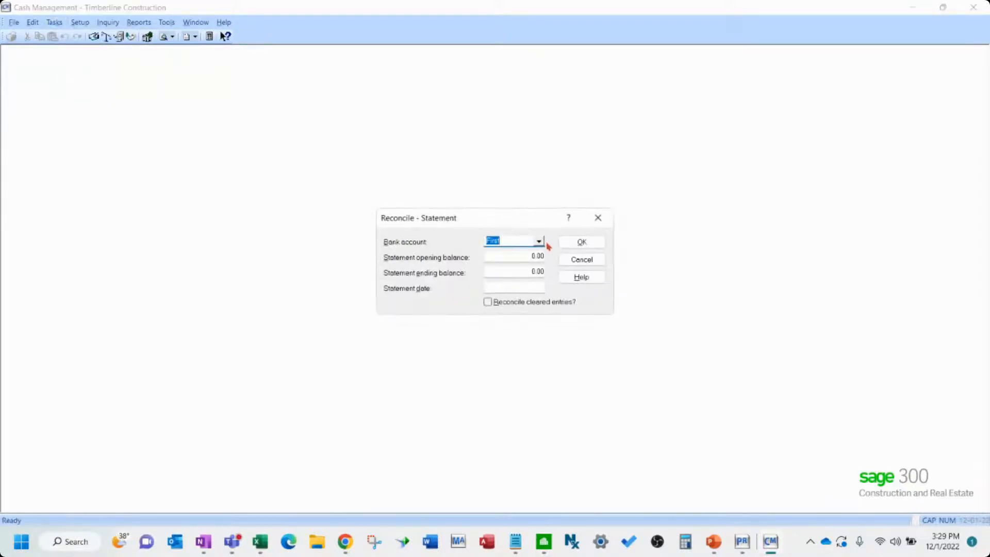
click(578, 296)
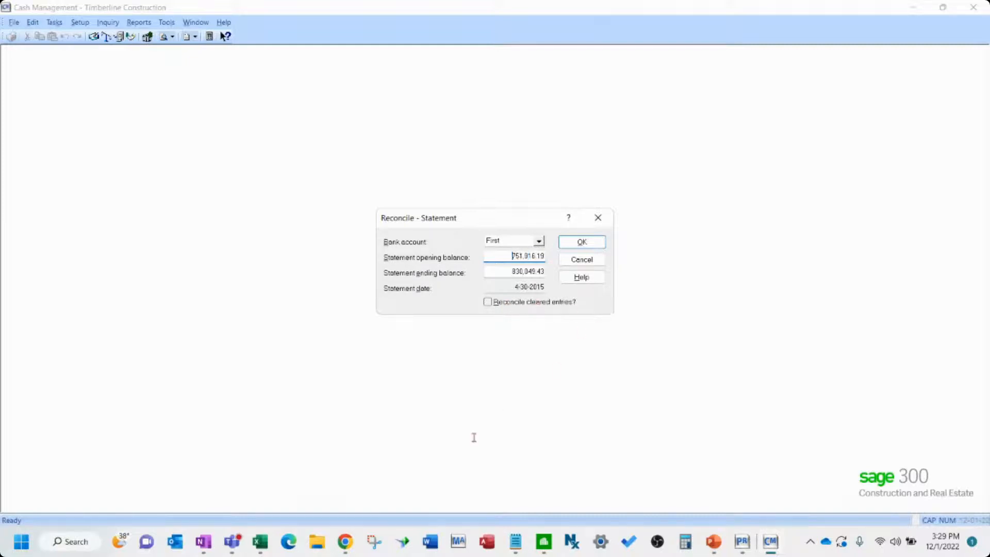
click(597, 262)
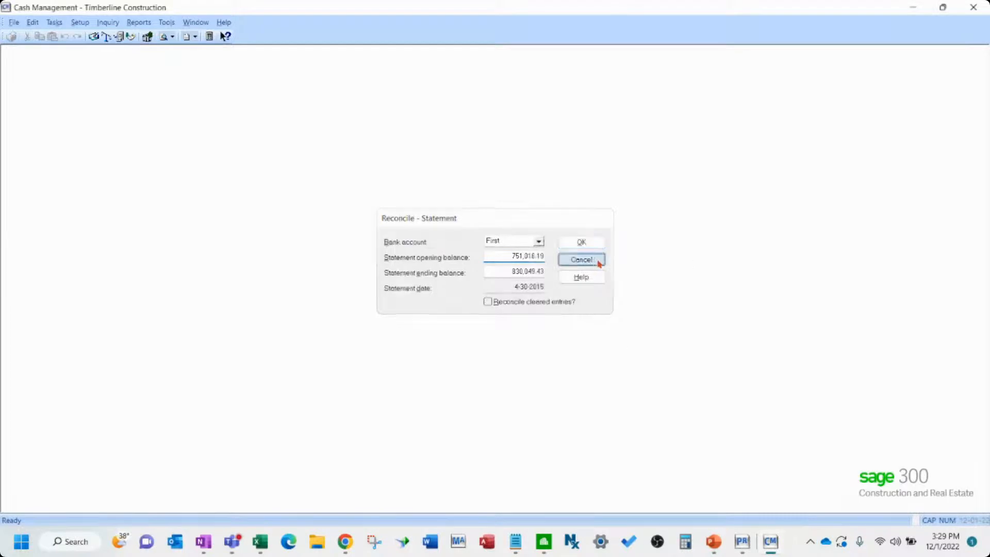
Put away the Cash Management and Background Tasks windows and close the CM CLEARED CHECKS IMPORT FILE workbook, saving its changes
click(918, 8)
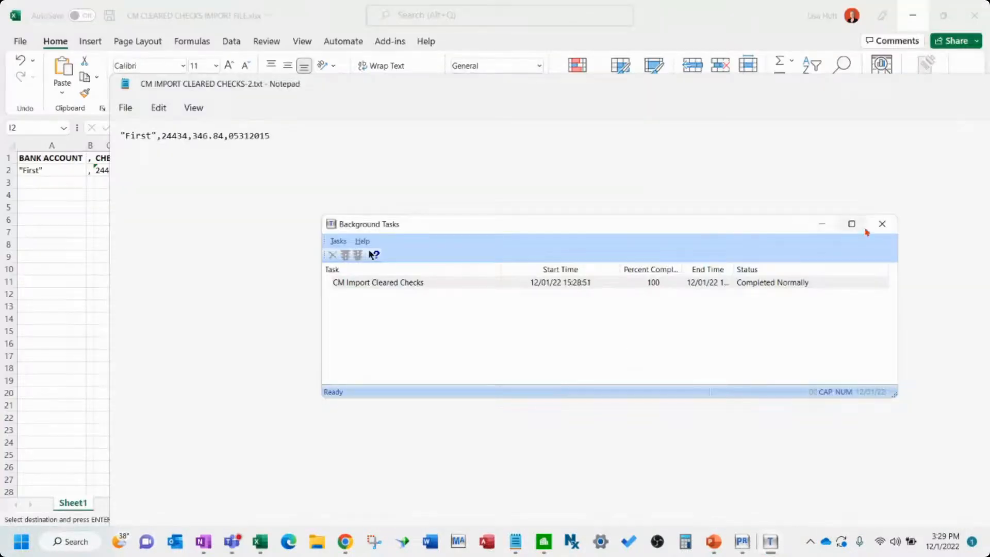
click(882, 224)
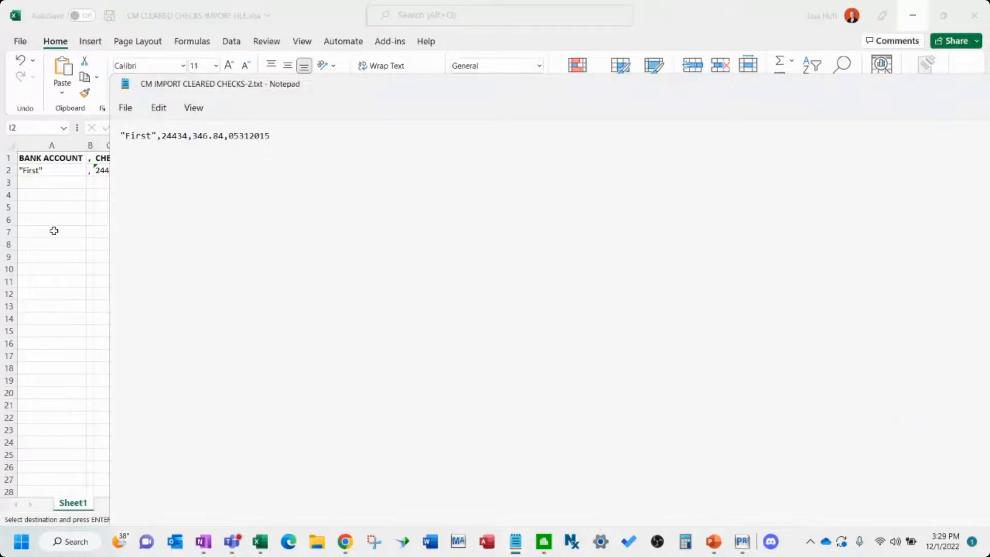
click(695, 53)
click(974, 15)
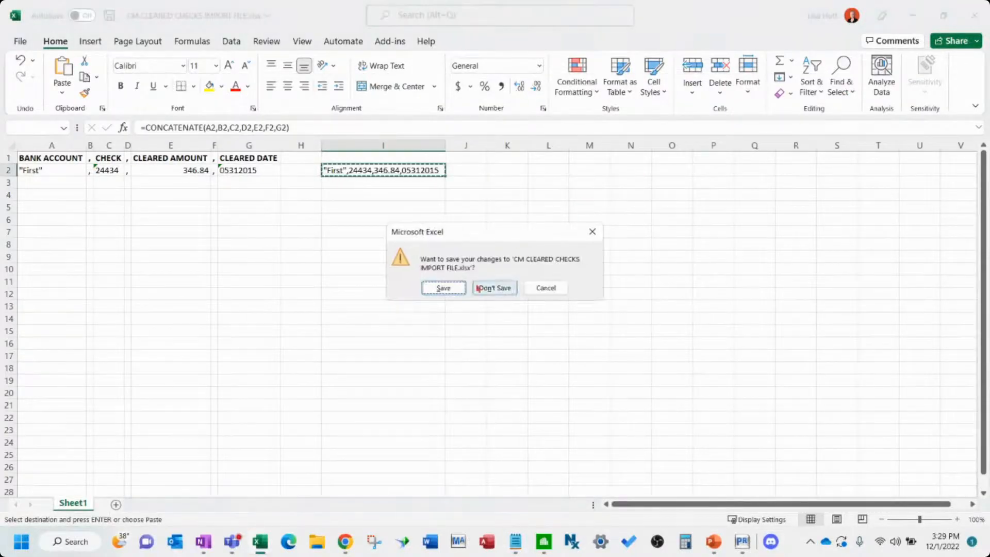
click(444, 287)
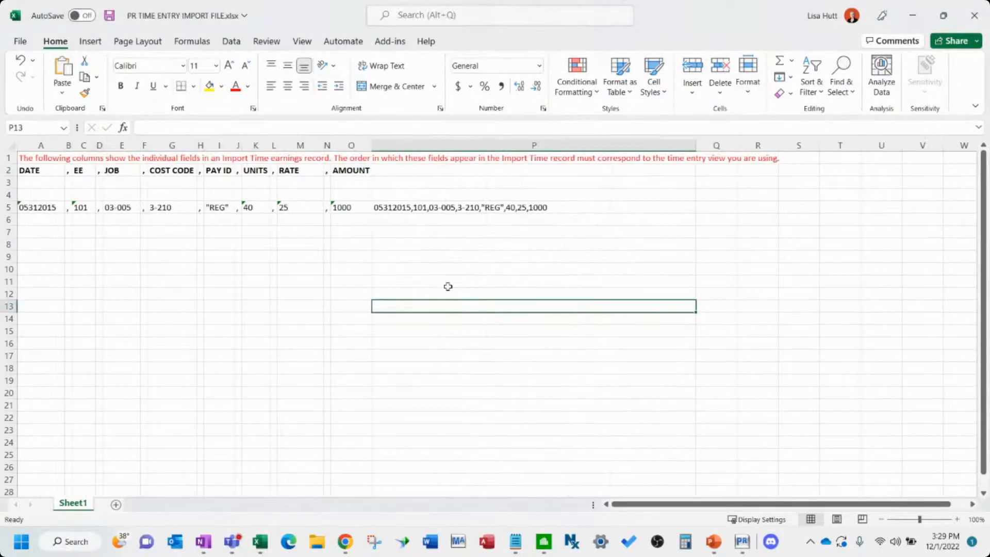
Close the PR TIME ENTRY IMPORT FILE workbook and the next open workbook, saving the changes to both
click(974, 15)
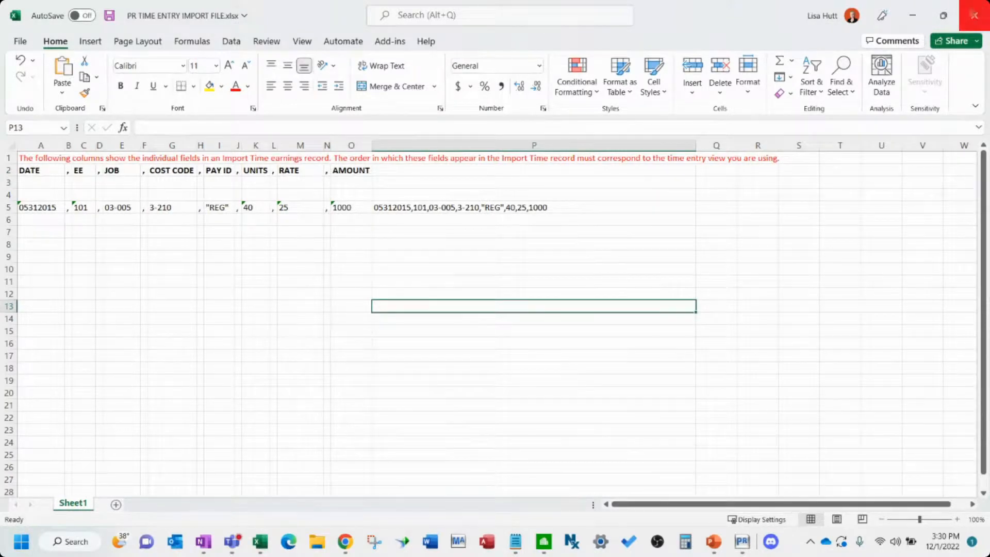
click(444, 292)
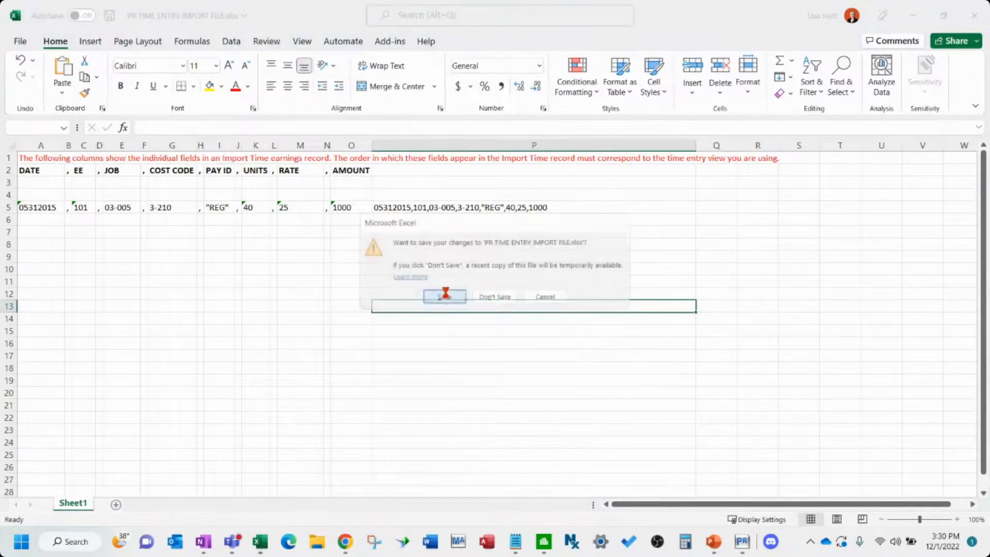
click(975, 15)
click(444, 296)
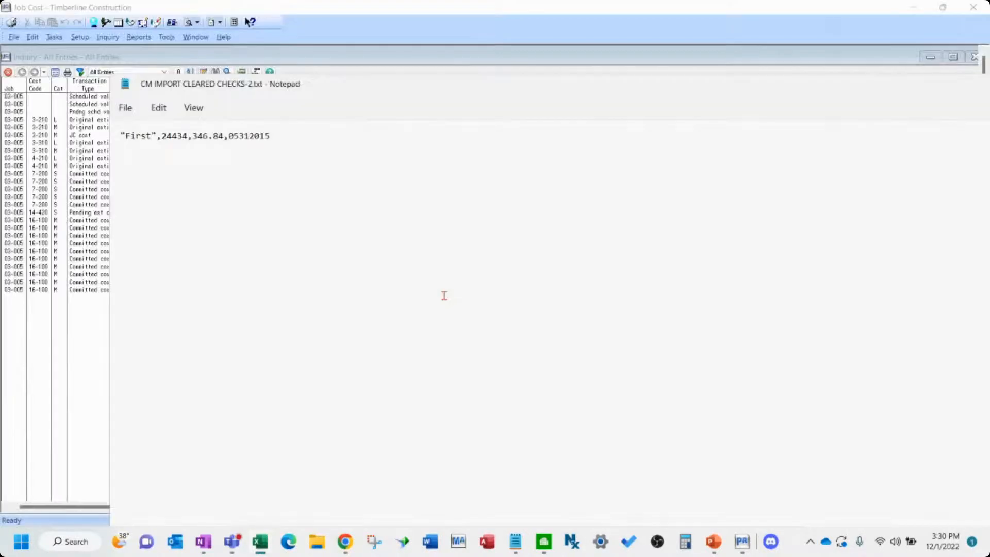
Move the Notepad window with the cleared checks text out of the way and bring up the GL ENTRY IMPORT FILE workbook
drag(895, 92, 776, 110)
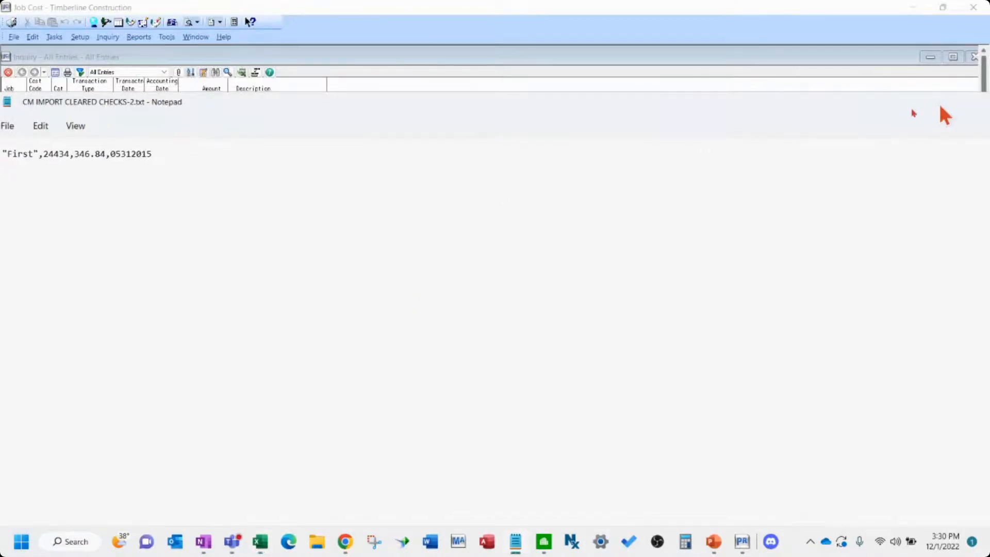
drag(914, 113, 906, 116)
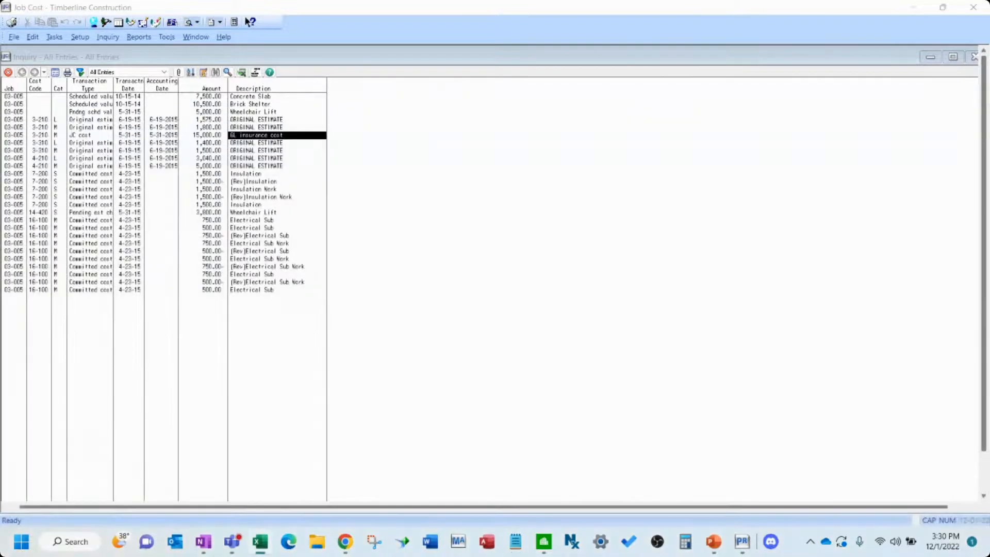
drag(980, 139, 464, 104)
click(741, 105)
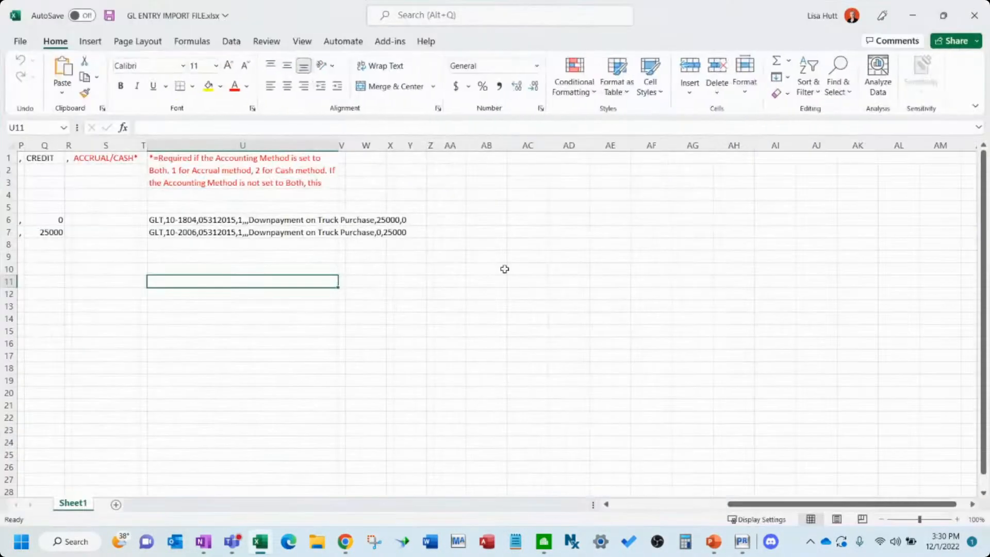
Widen column U to fit the accounting method note and make the header cells A1 through S1 bold
click(234, 329)
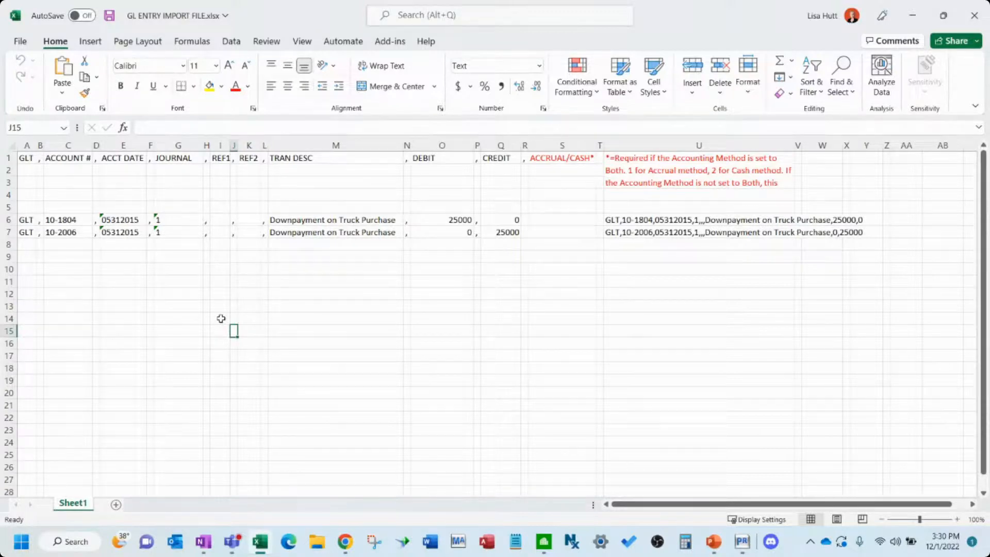
drag(801, 145, 882, 145)
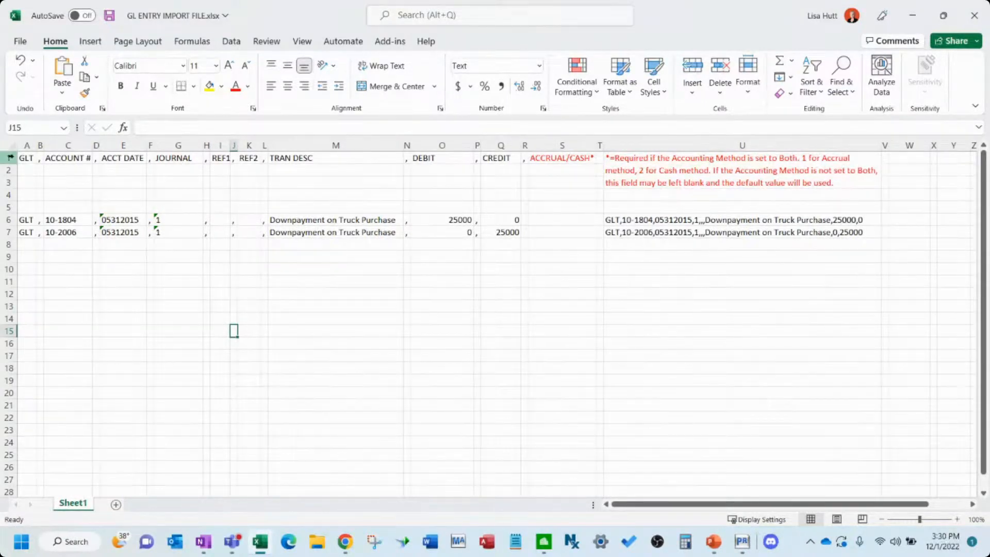
click(9, 157)
click(68, 157)
drag(26, 157, 593, 157)
key(ctrl+b)
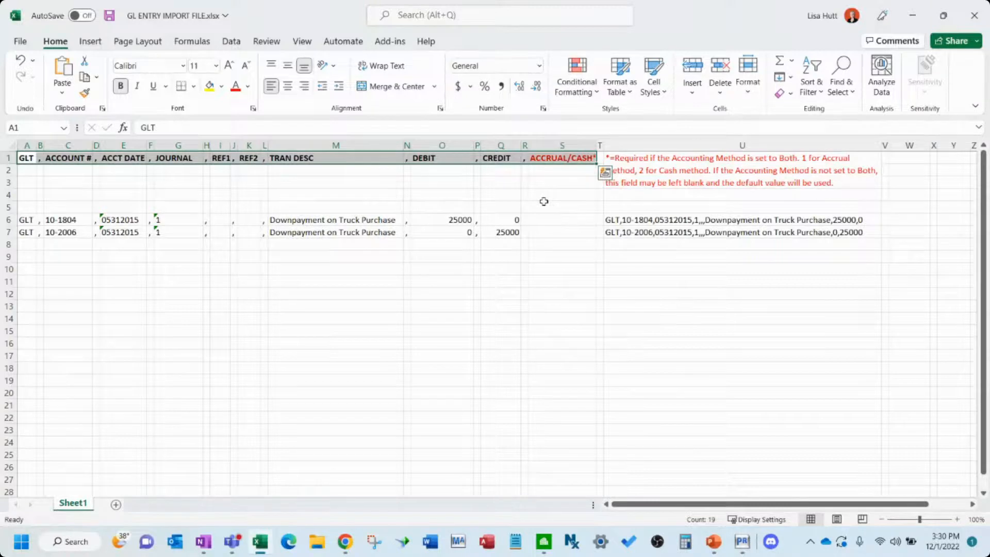
Examine the GL import template's header fields and the first sample entry's account, date, journal, reference, description and debit cells
click(442, 183)
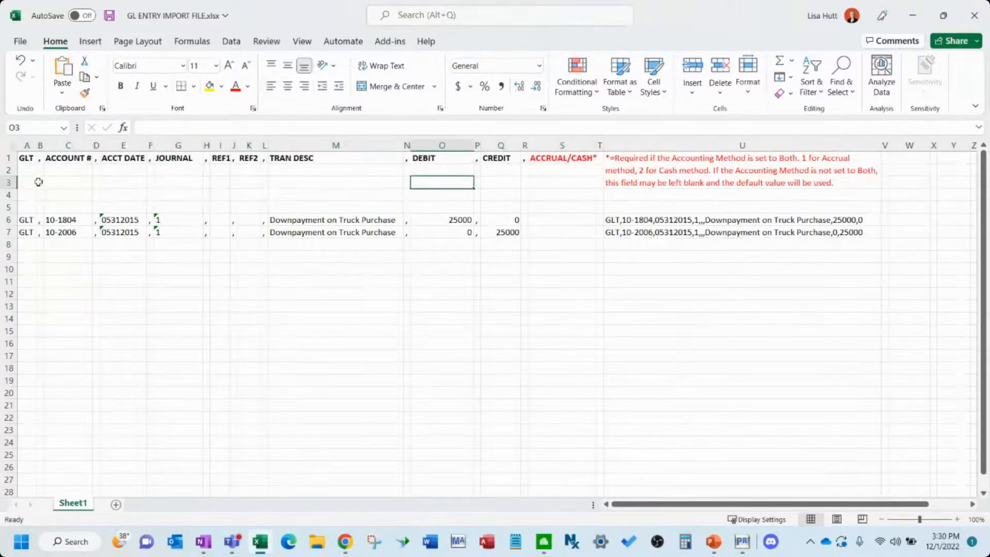
click(27, 158)
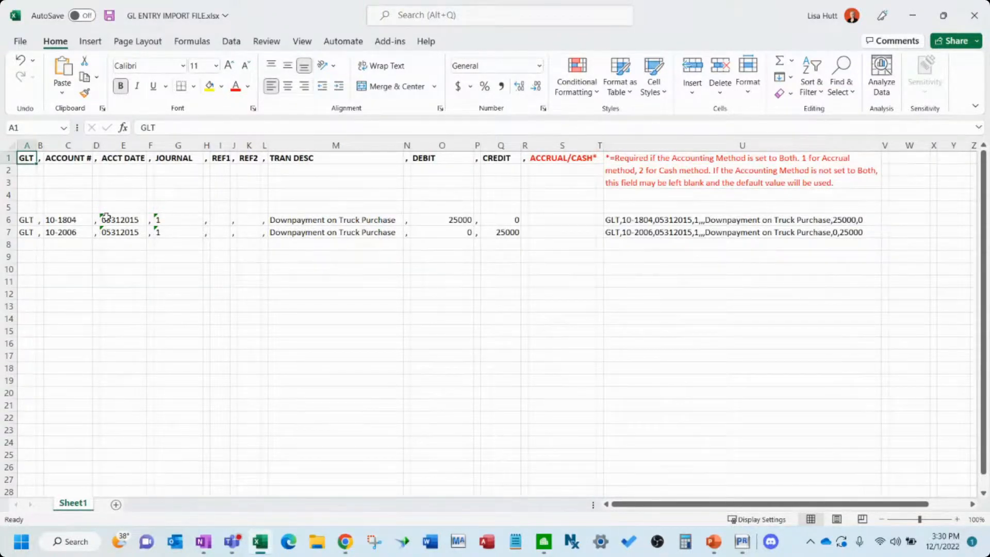
click(73, 164)
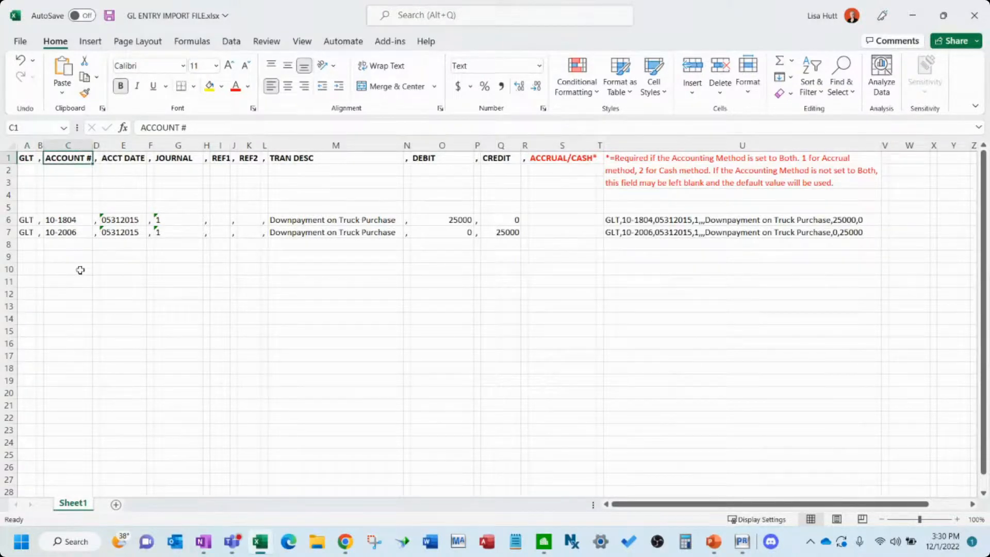
key(ctrl+Down)
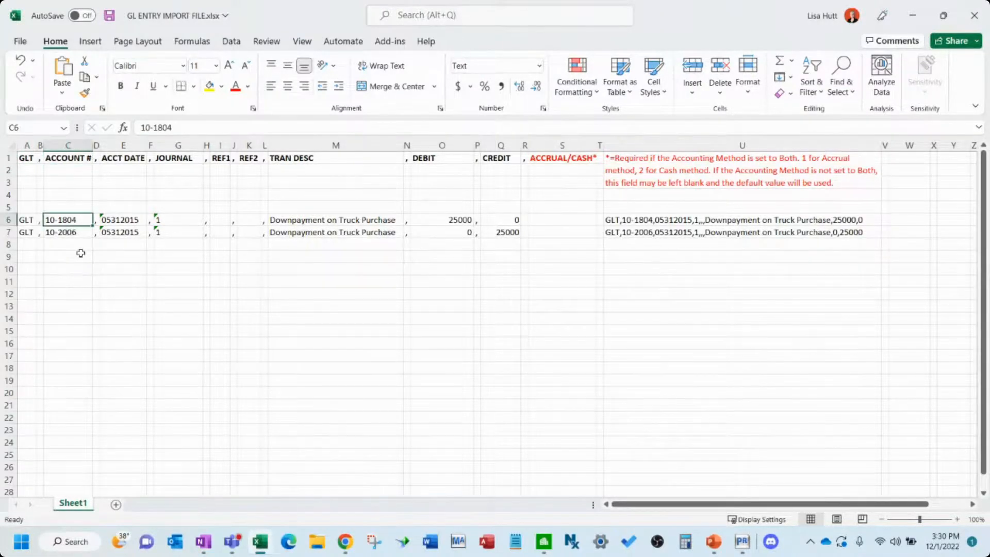
click(132, 220)
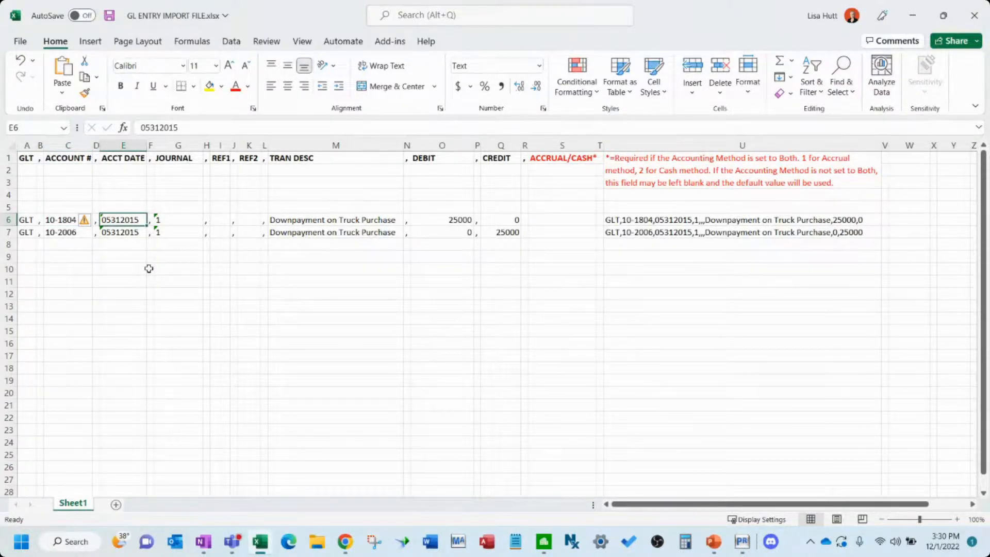
key(Right)
key(Right)
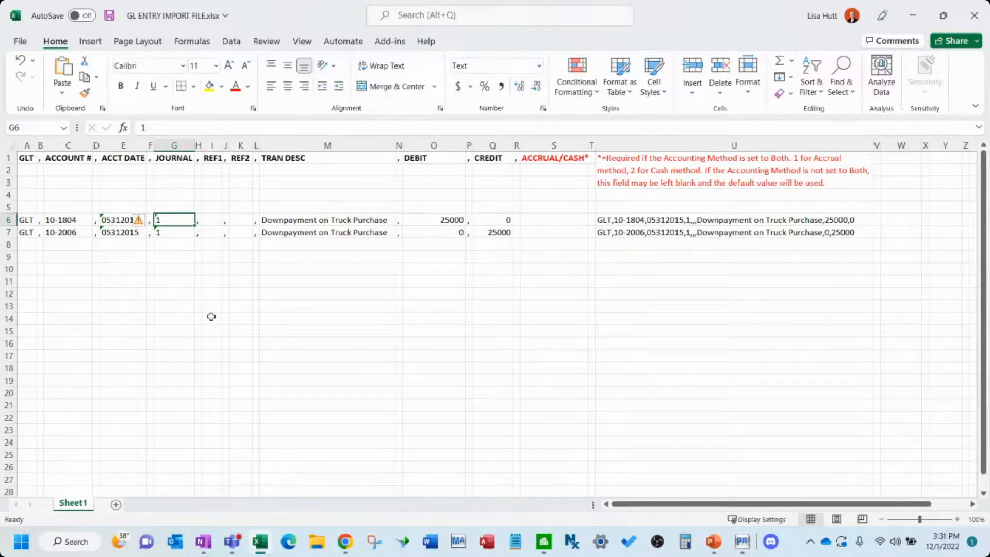
key(Right)
key(Right)
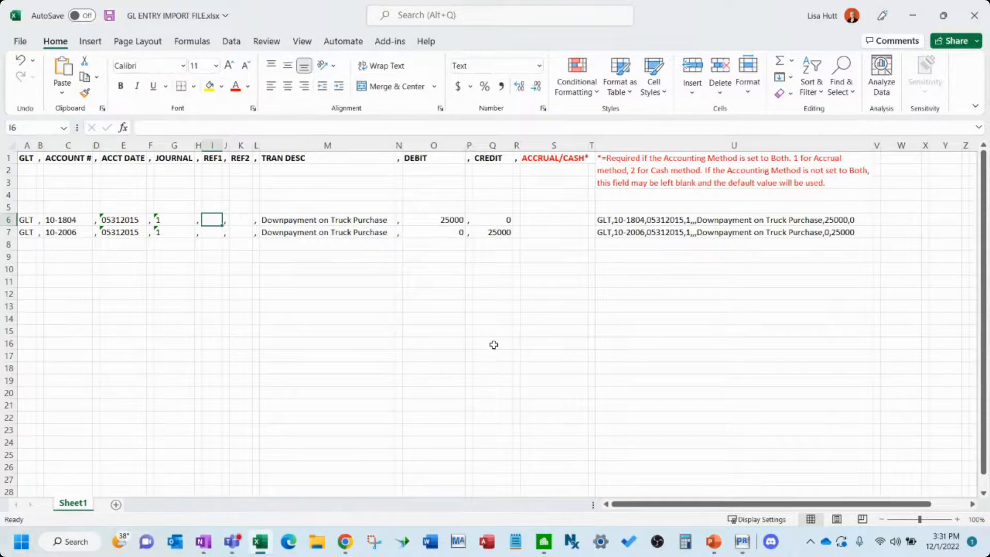
click(361, 219)
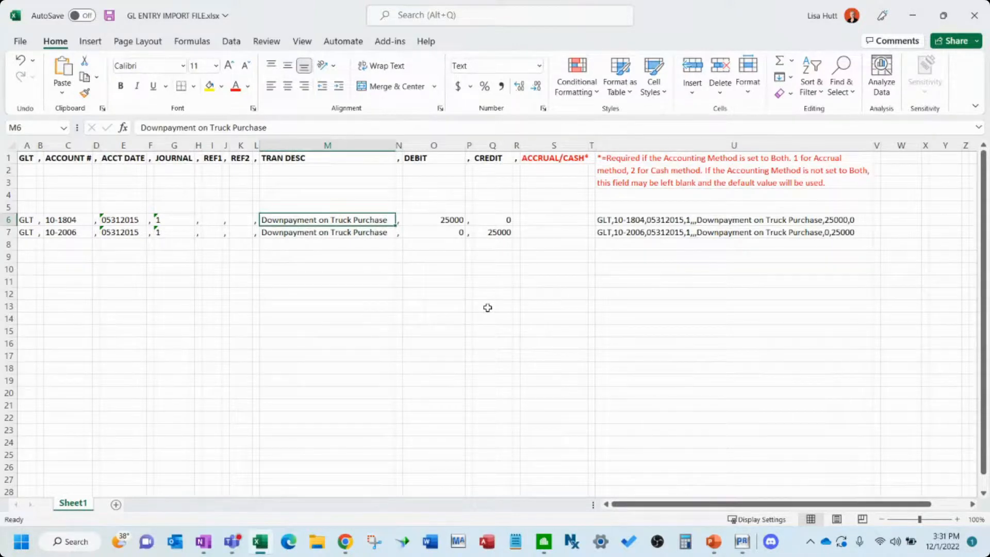
click(50, 220)
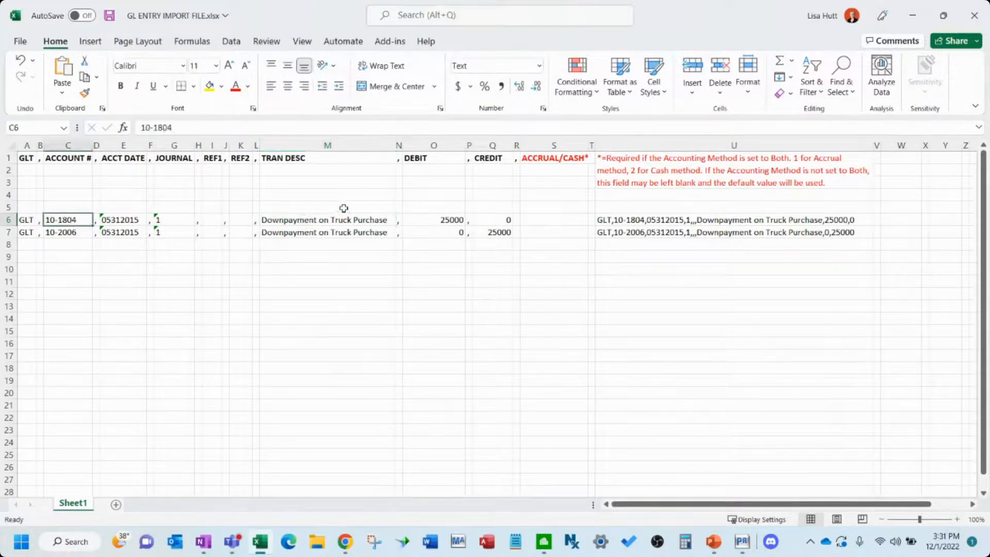
click(453, 211)
click(461, 222)
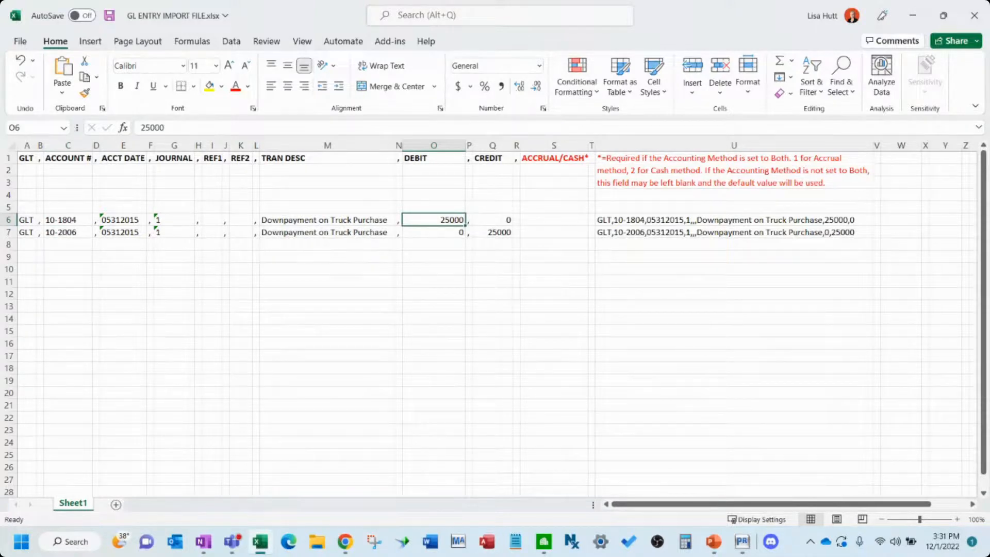
Switch to General Ledger and check the current balances of the Motor Vehicles and Deposits accounts in the account inquiry
click(771, 541)
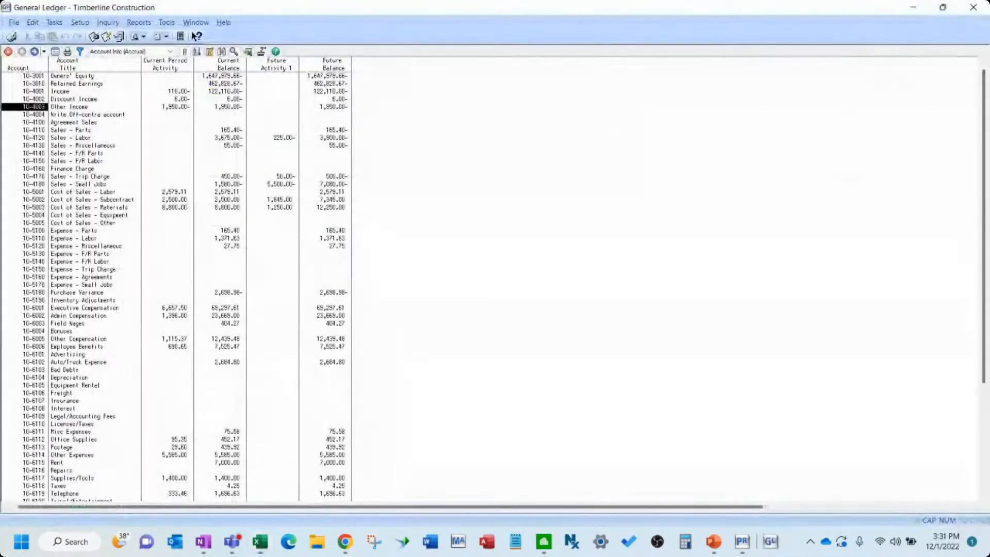
scroll(132, 219, up, 5)
scroll(77, 166, up, 10)
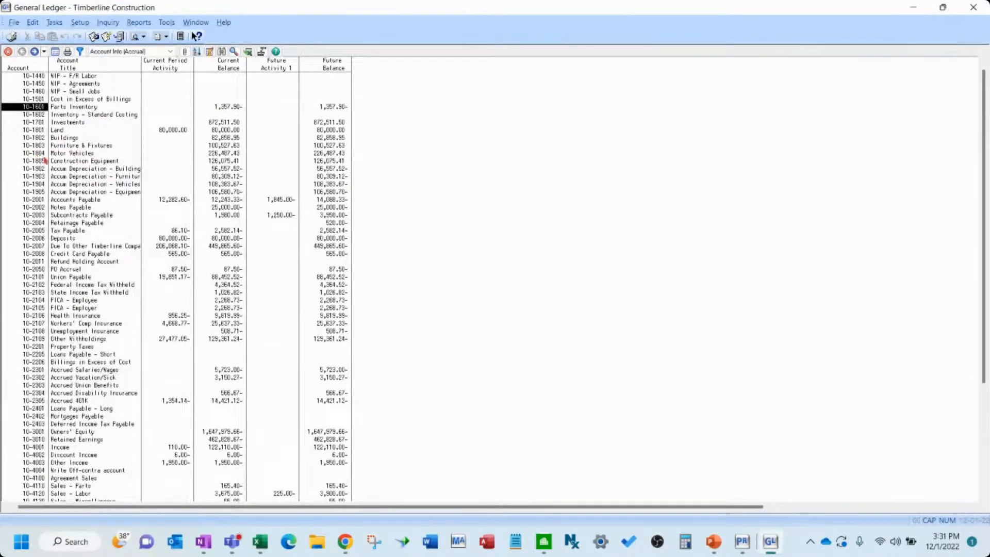
click(913, 8)
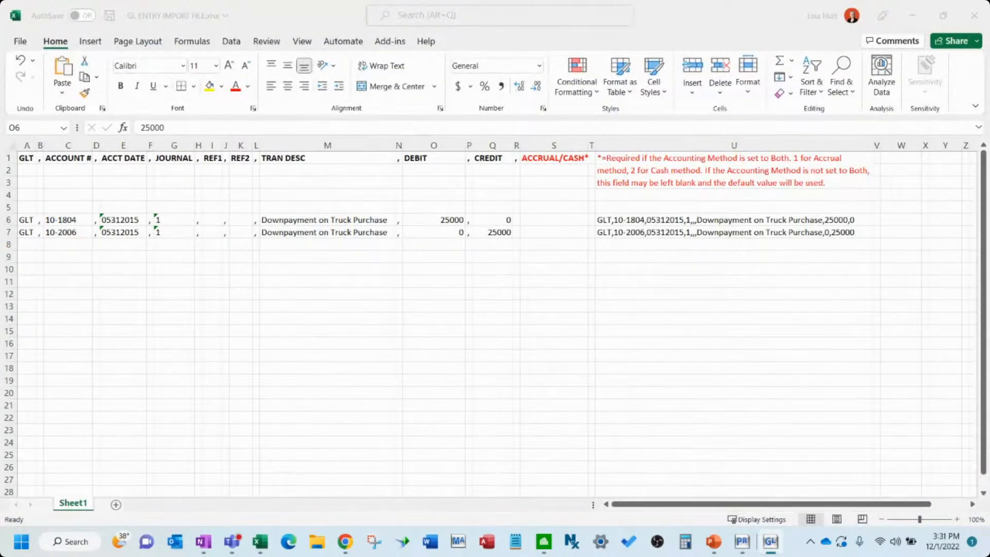
key(alt+Tab)
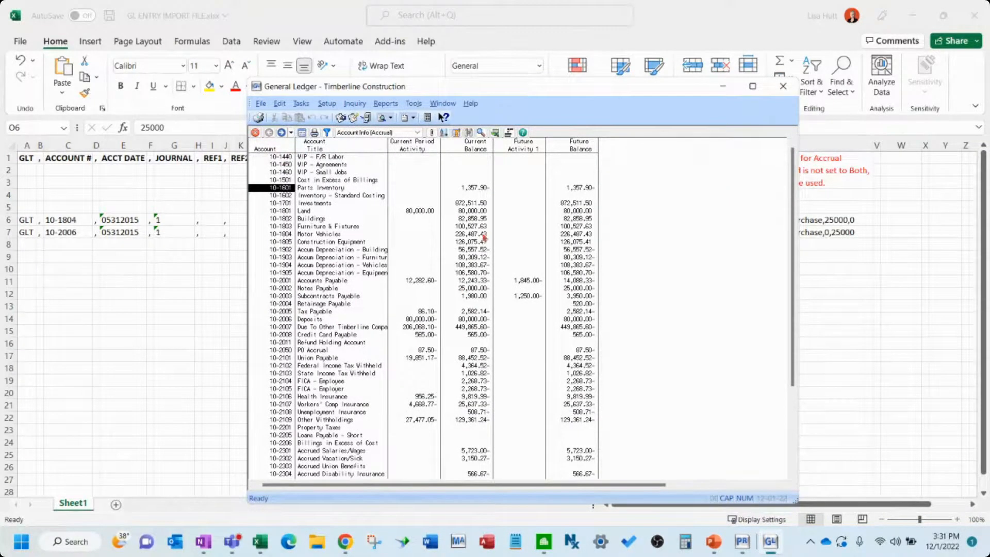
click(473, 235)
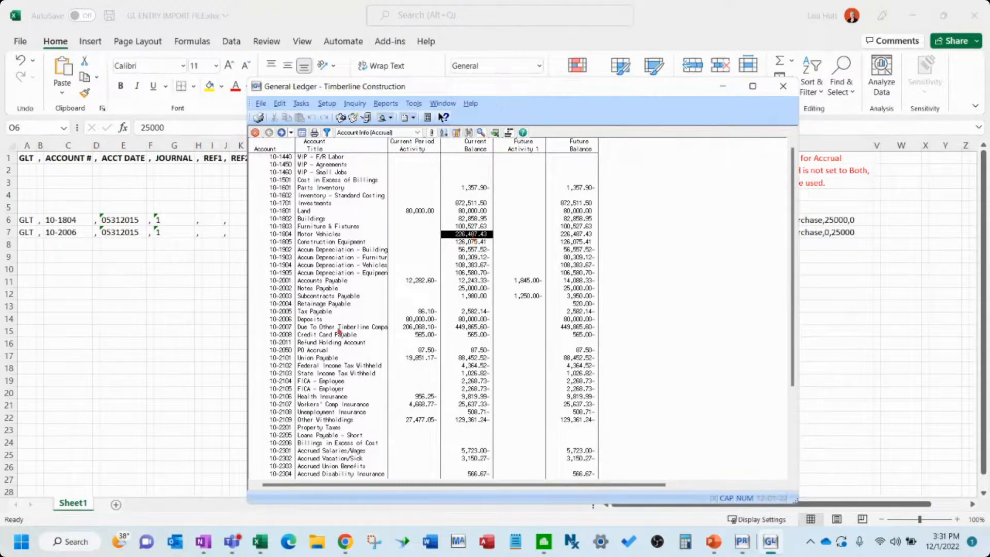
click(484, 320)
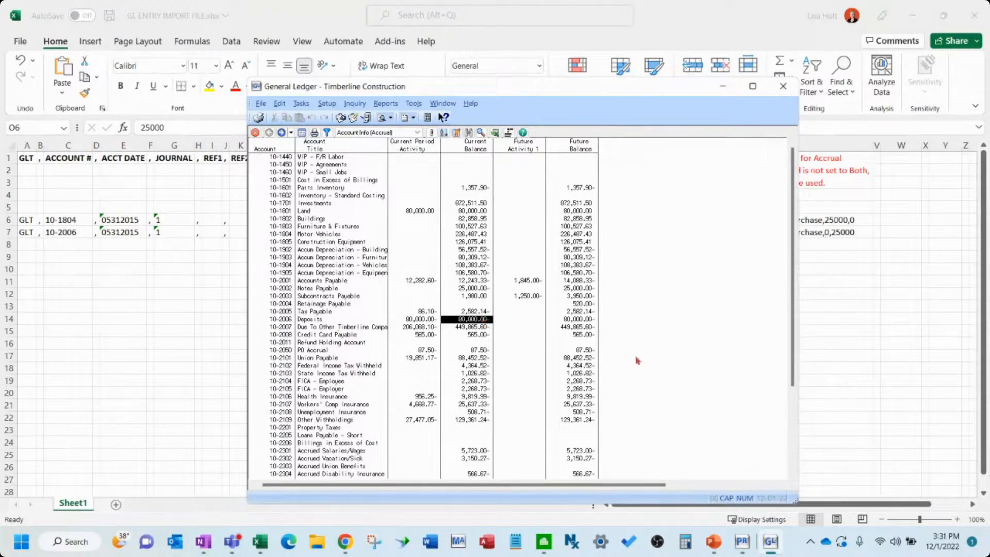
Return to the GL ENTRY IMPORT FILE workbook and copy the concatenated entries in U6:U7 into a blank Notepad document
click(133, 314)
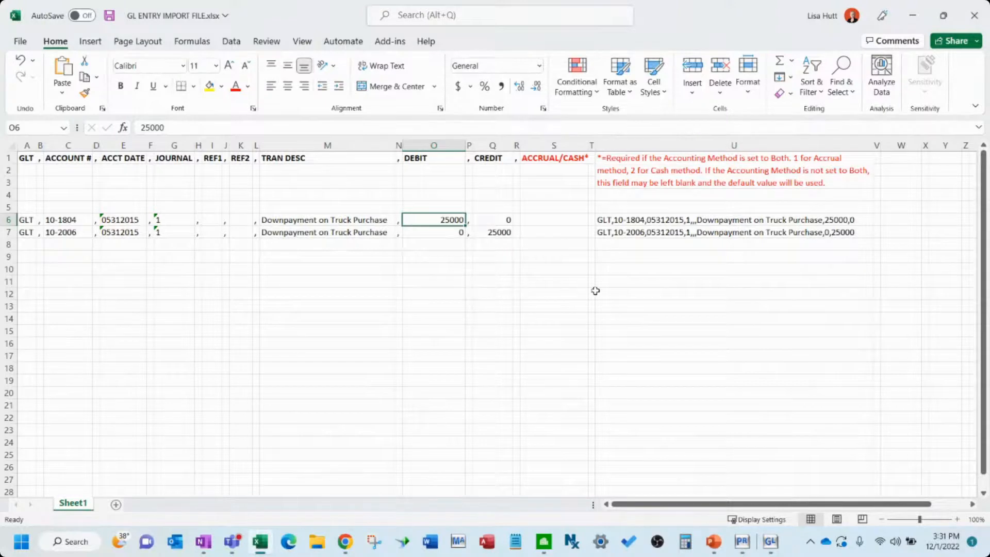
click(688, 307)
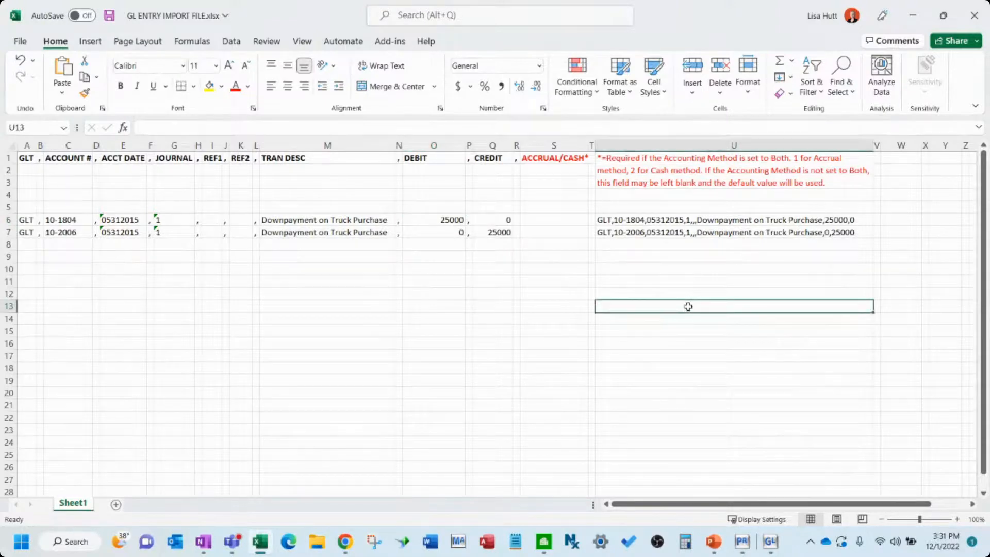
drag(691, 220, 695, 232)
key(ctrl+c)
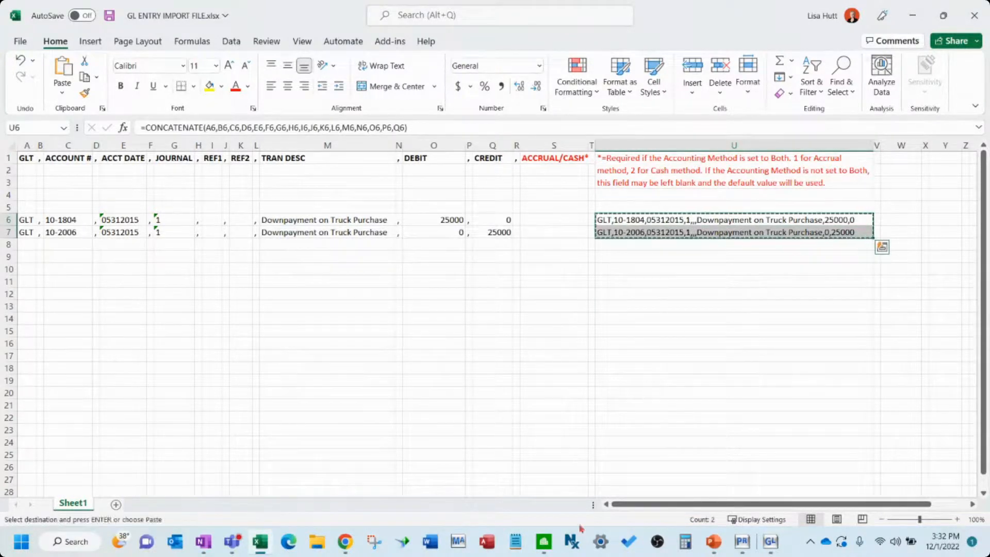
click(516, 542)
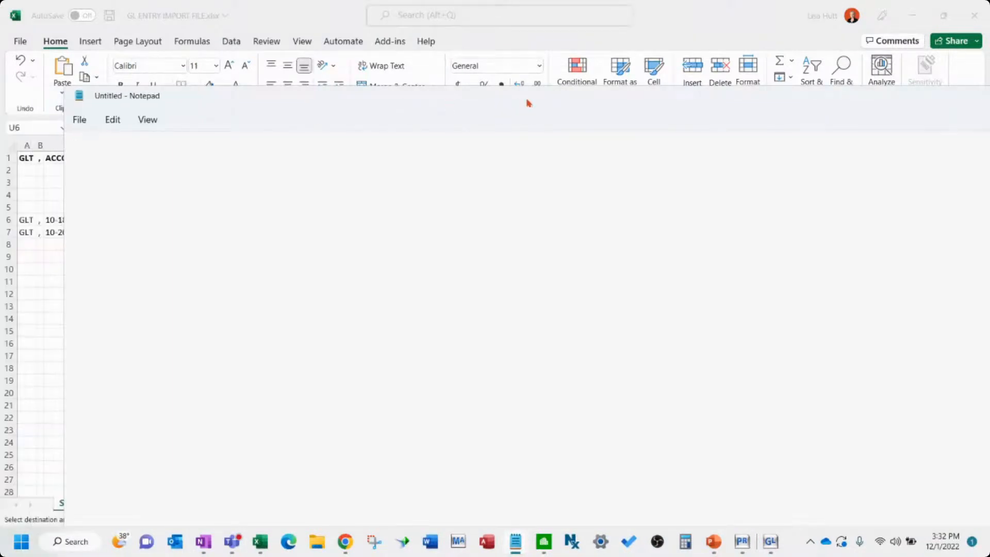
key(ctrl+v)
click(79, 119)
key(Escape)
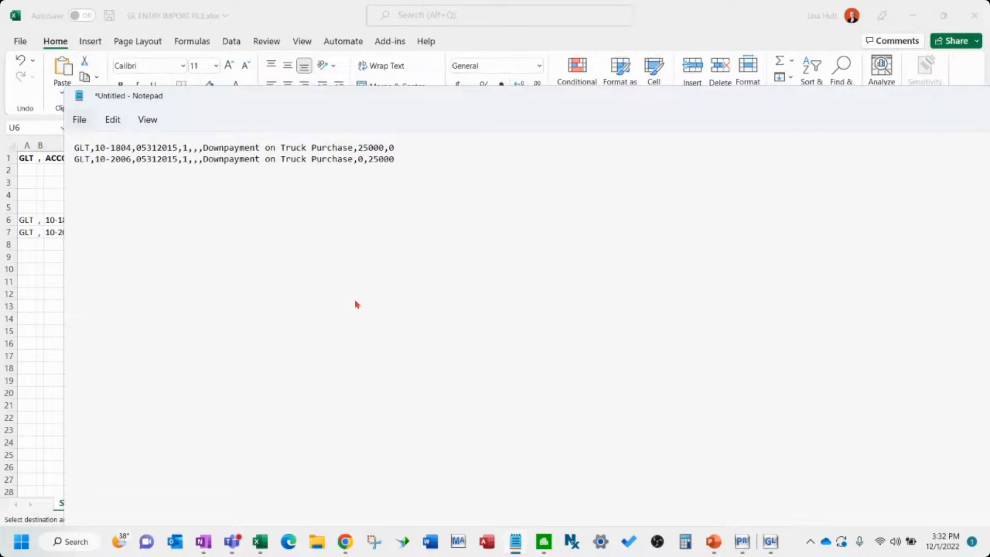
Save the Notepad text on the Desktop as GL IMPORT ENTRIES and close Notepad
key(ctrl+s)
text(GL IMPORT )
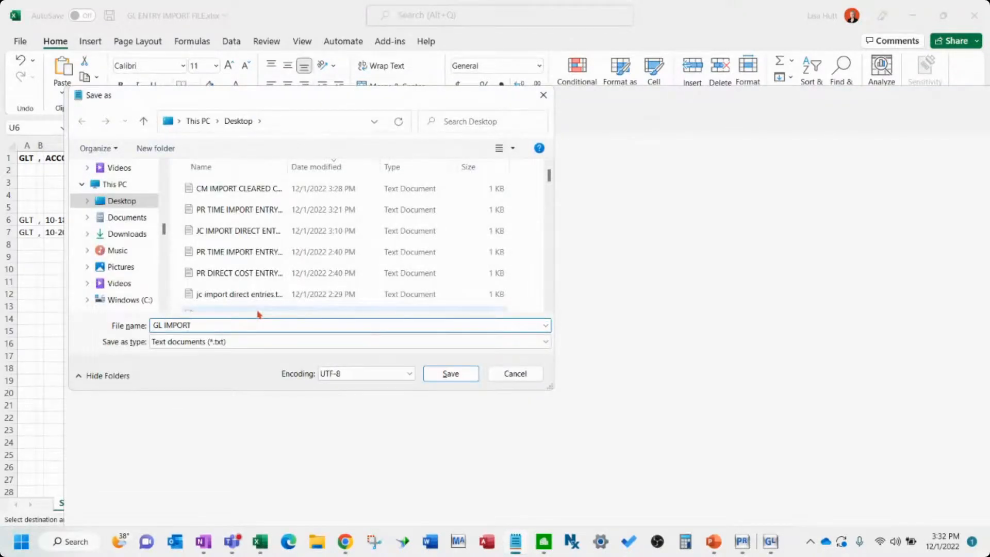
text(ENTRIES)
key(Return)
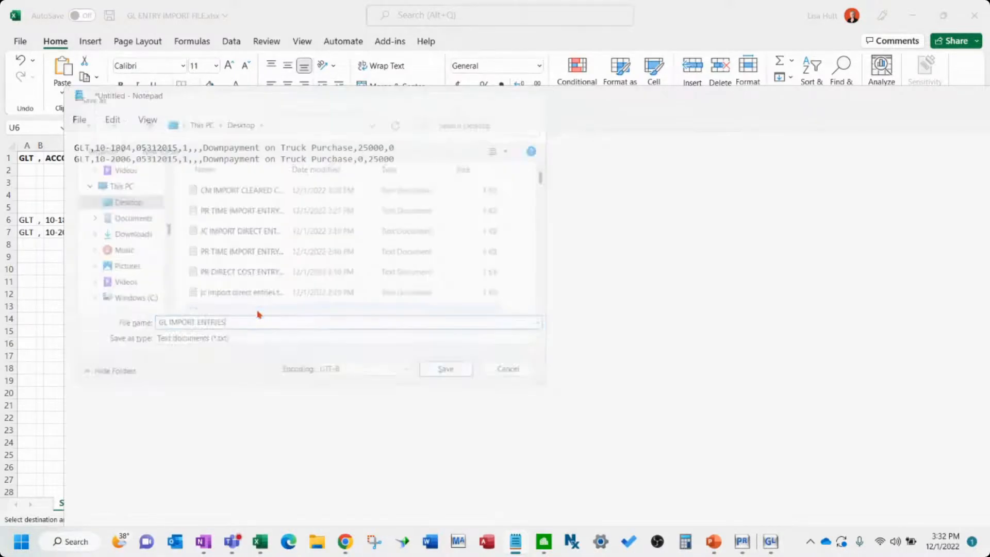
drag(489, 110, 464, 171)
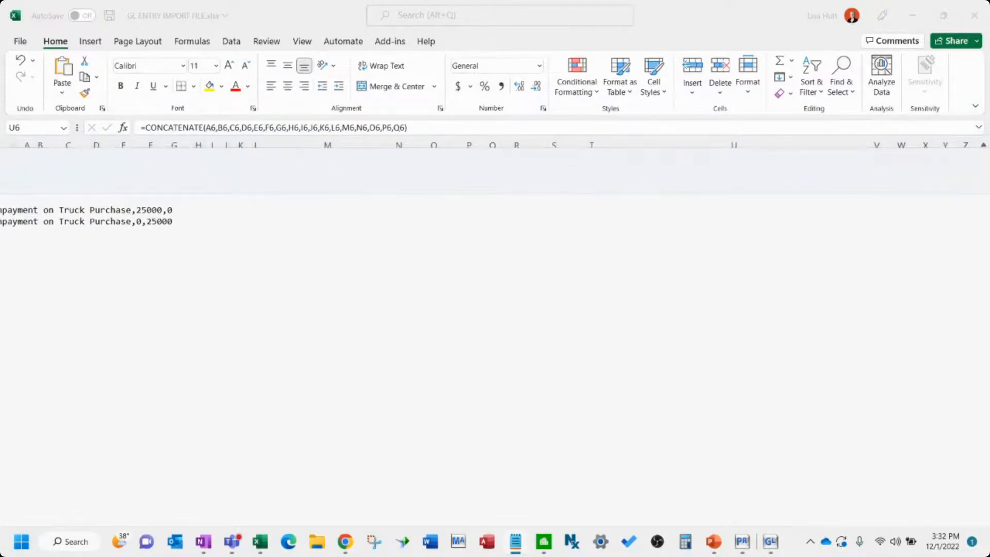
key(alt+F4)
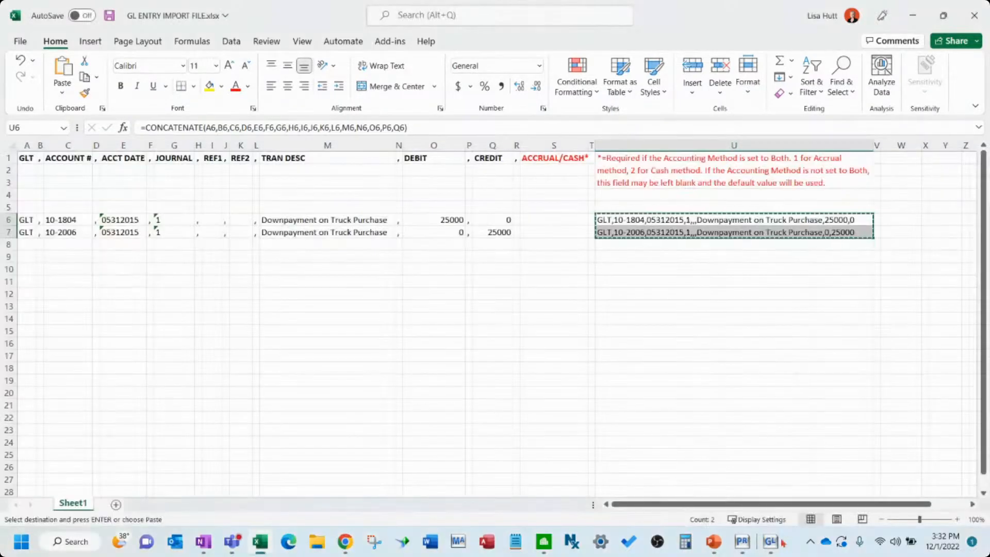
Switch to General Ledger, close the account inquiry and open Import Transactions
click(773, 546)
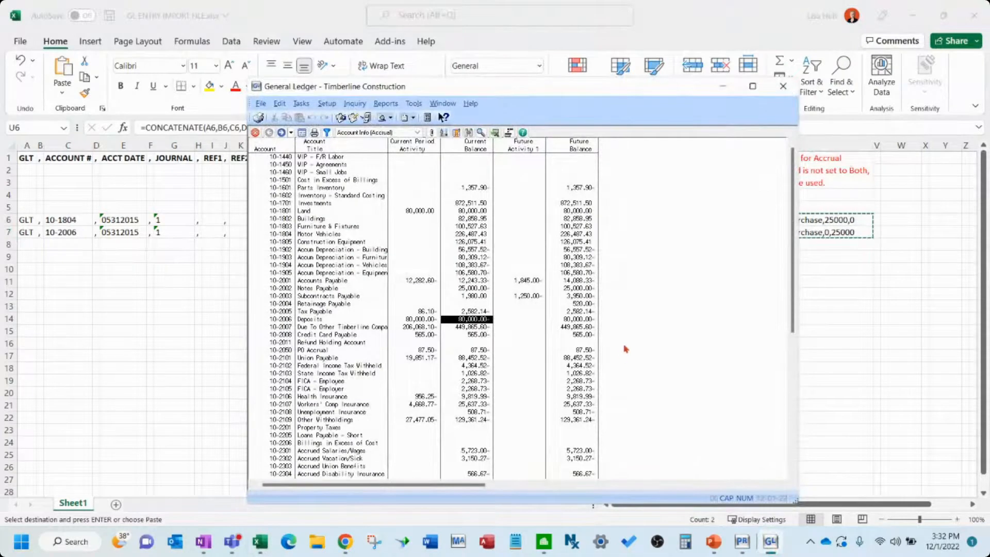
click(256, 133)
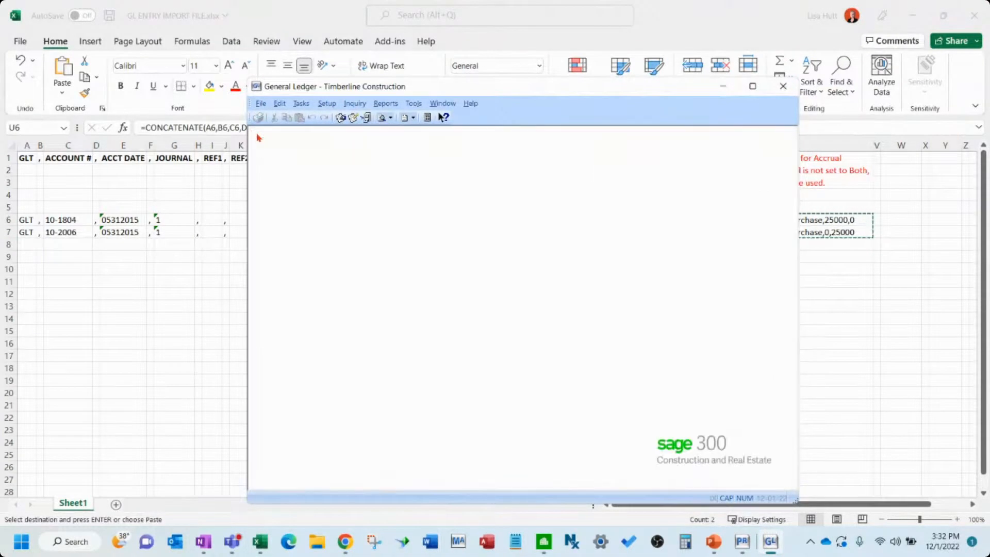
click(261, 104)
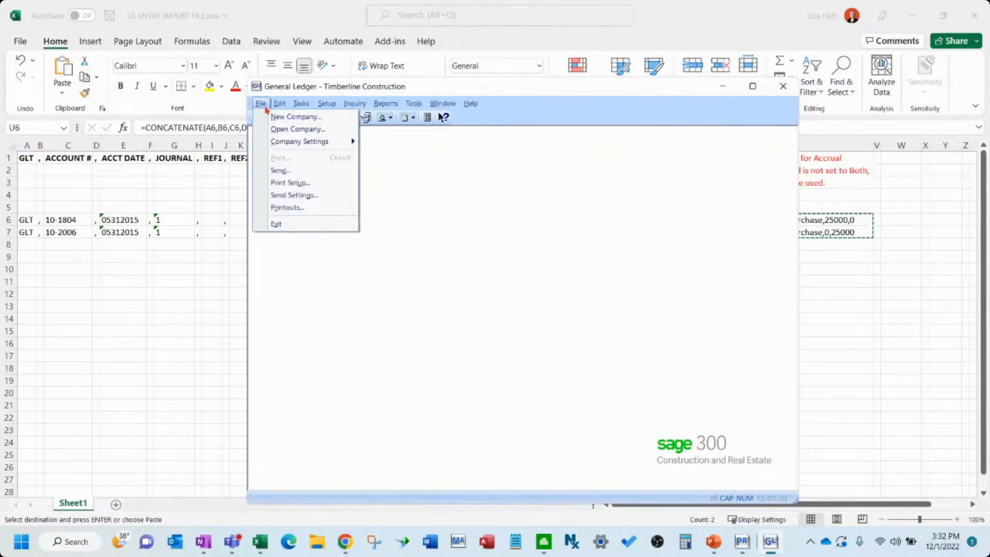
mouse_move(413, 105)
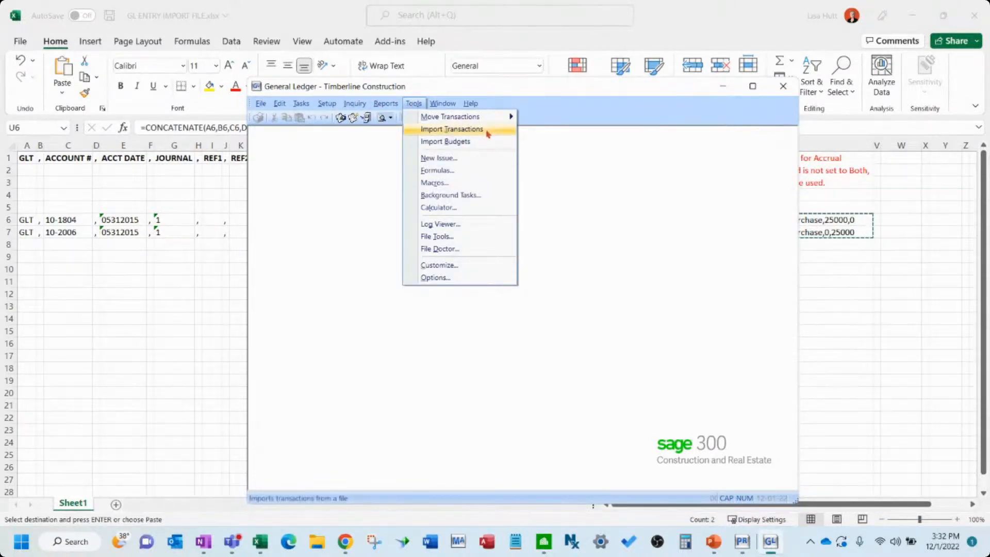
click(488, 133)
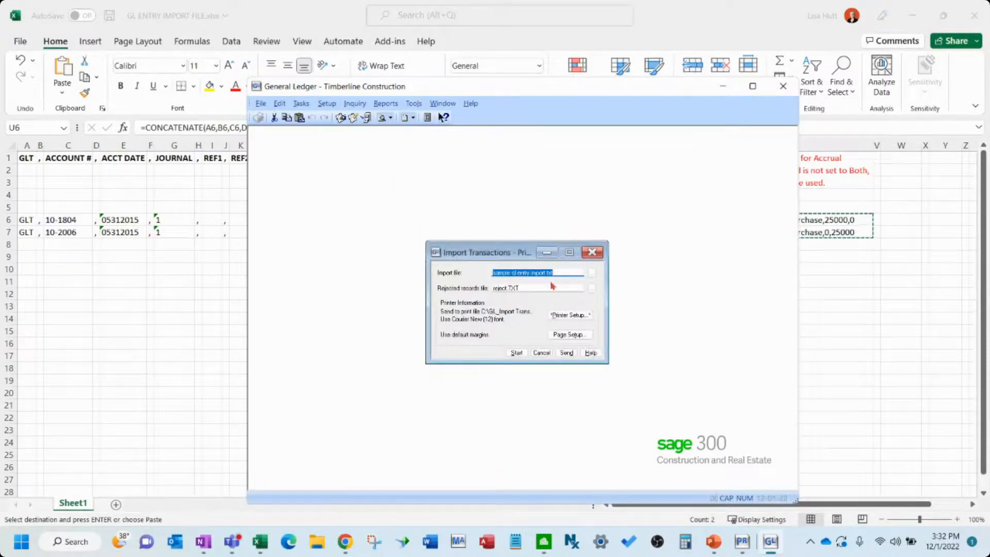
Choose GL IMPORT ENTRIES.txt from the Desktop as the import file, keep the rejected records file, and start the import
click(593, 272)
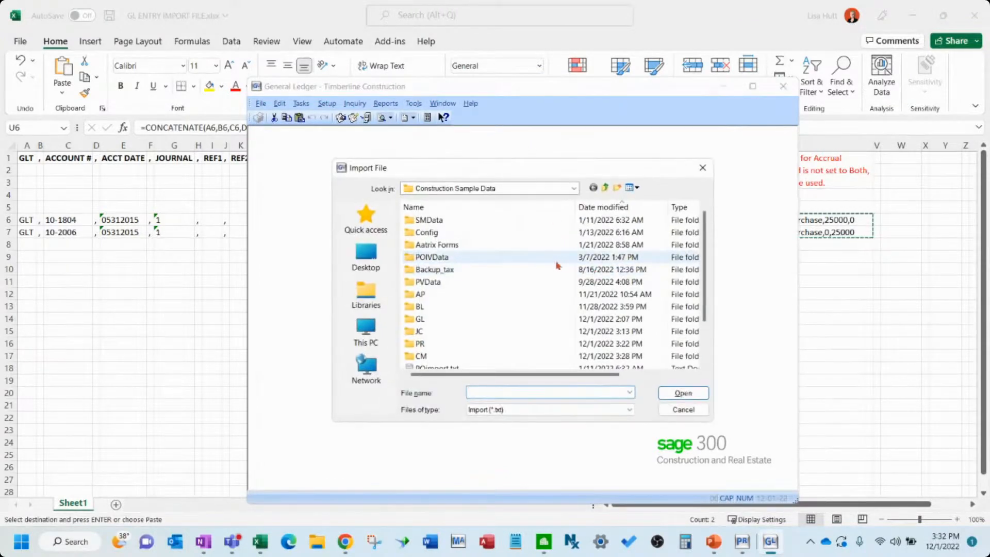
click(367, 255)
click(664, 207)
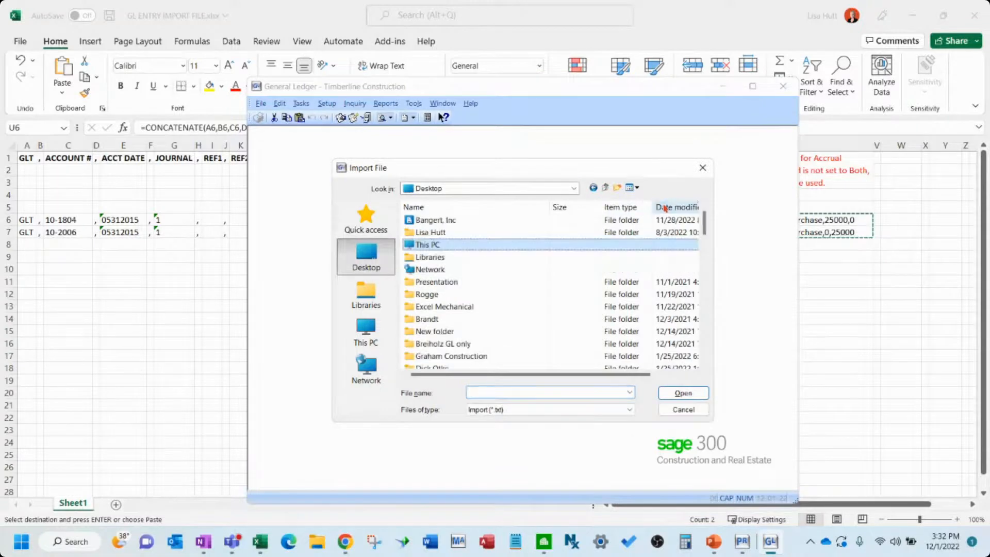
click(676, 208)
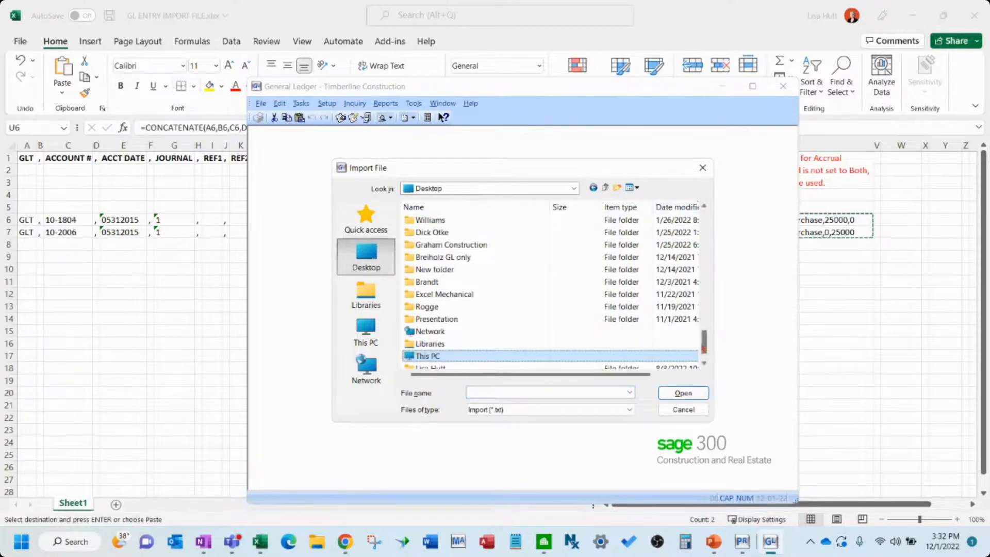
scroll(512, 229, up, 10)
double_click(509, 223)
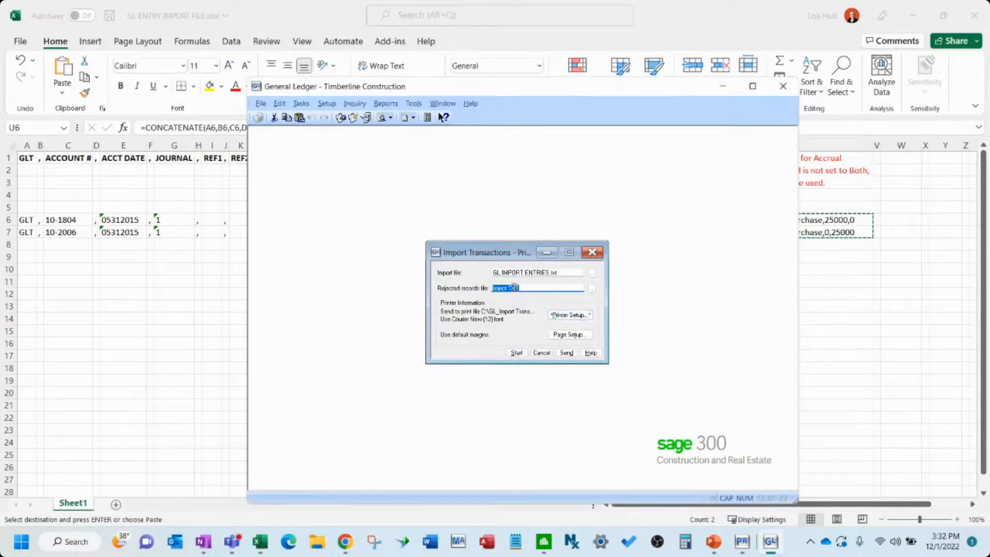
click(516, 354)
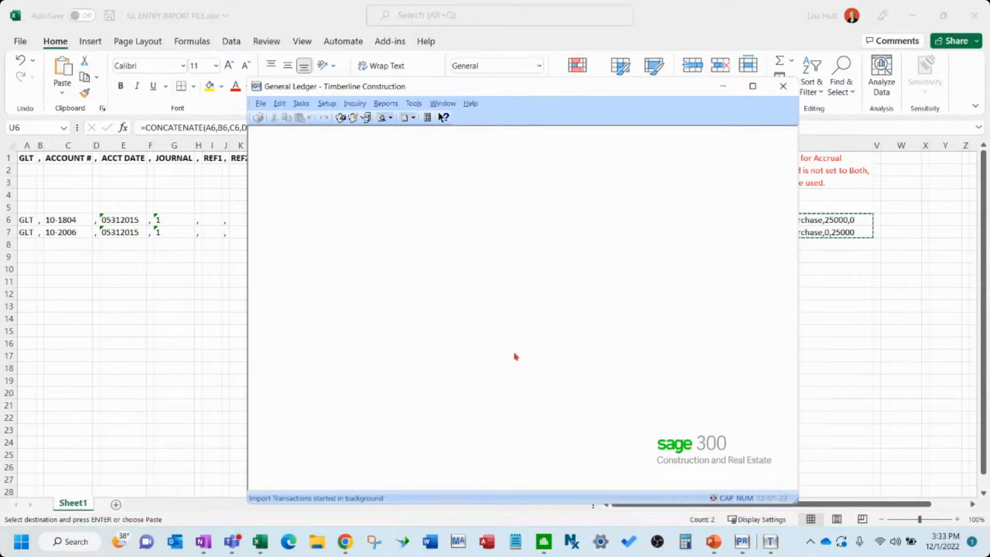
Open the General Ledger import printout from 12-01-22, enlarge it to review the imported entries, and close it
click(360, 417)
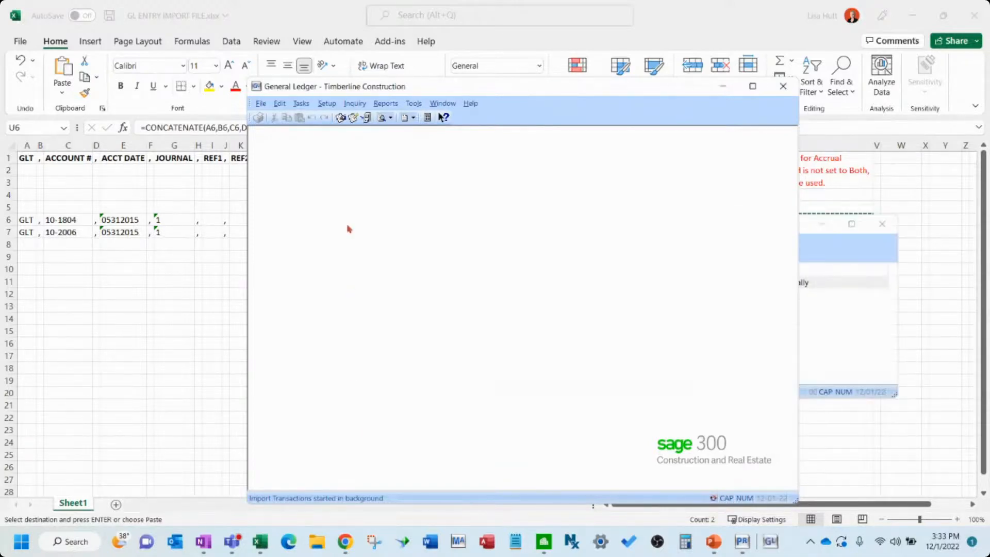
click(261, 104)
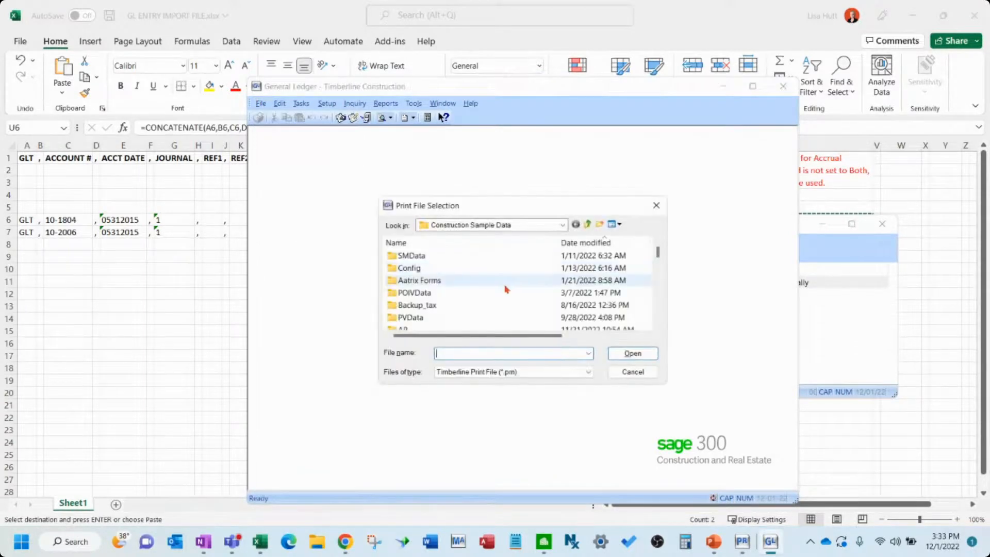
scroll(504, 279, down, 1)
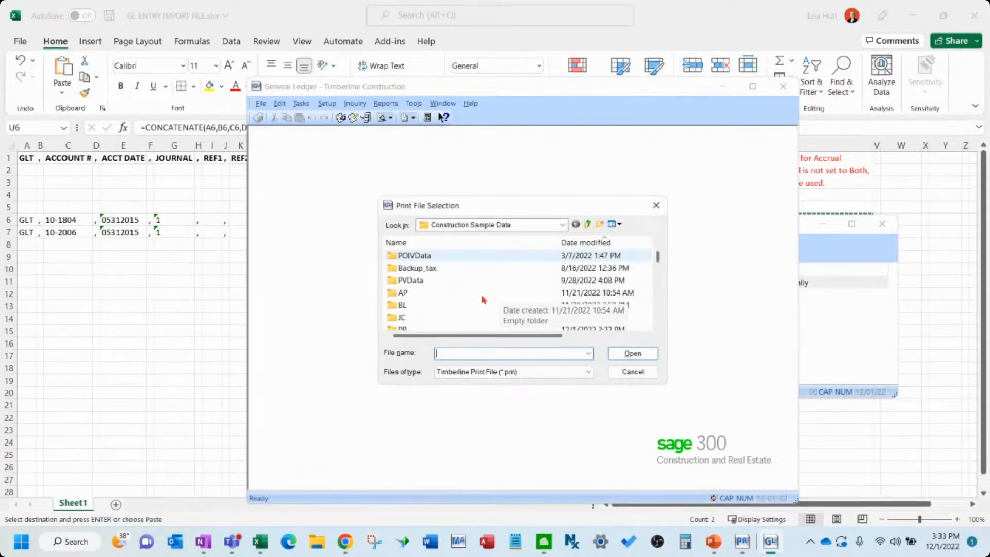
double_click(484, 300)
double_click(537, 256)
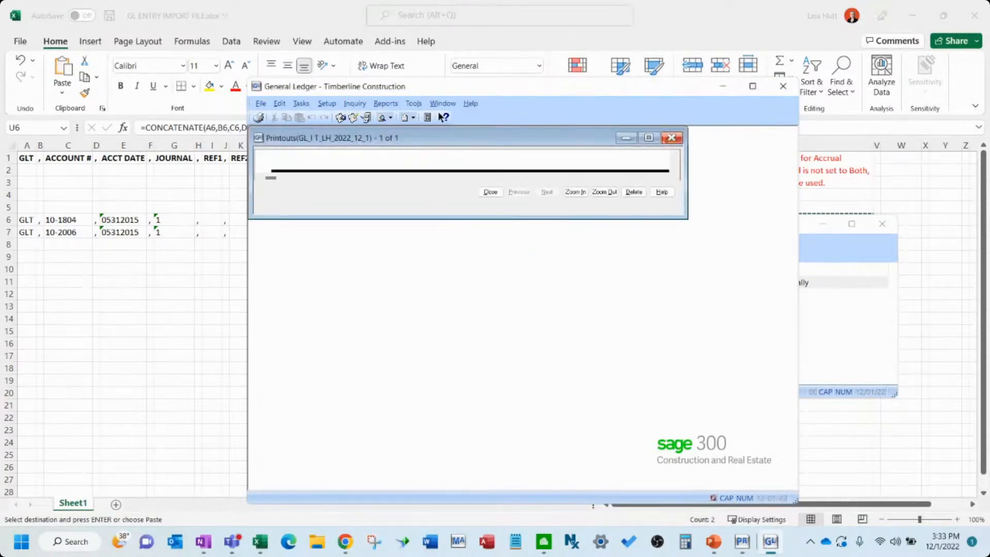
click(649, 138)
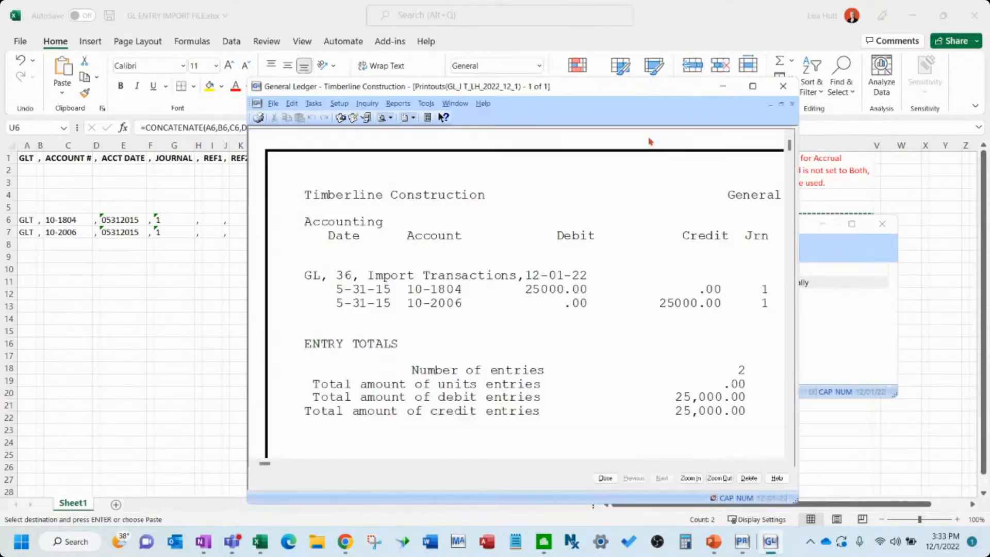
click(753, 88)
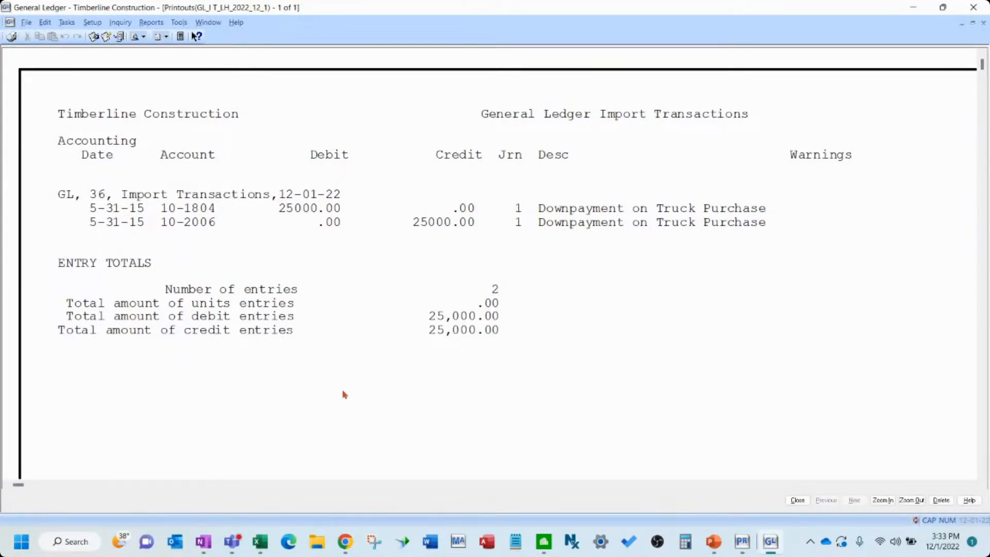
key(Escape)
Inquire on new entries by batch, inspect GL batch 36 with its full transaction descriptions, and close the inquiry
click(112, 22)
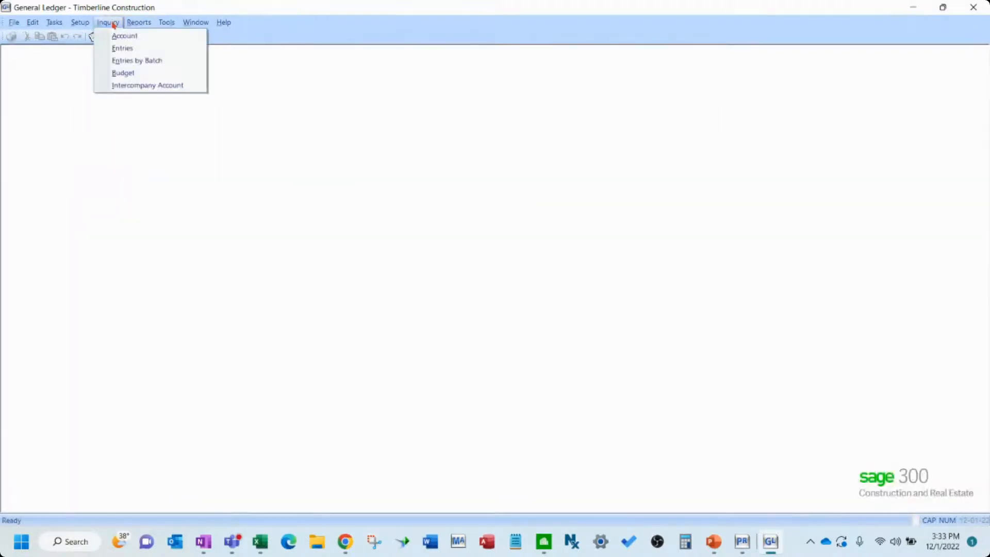
click(137, 60)
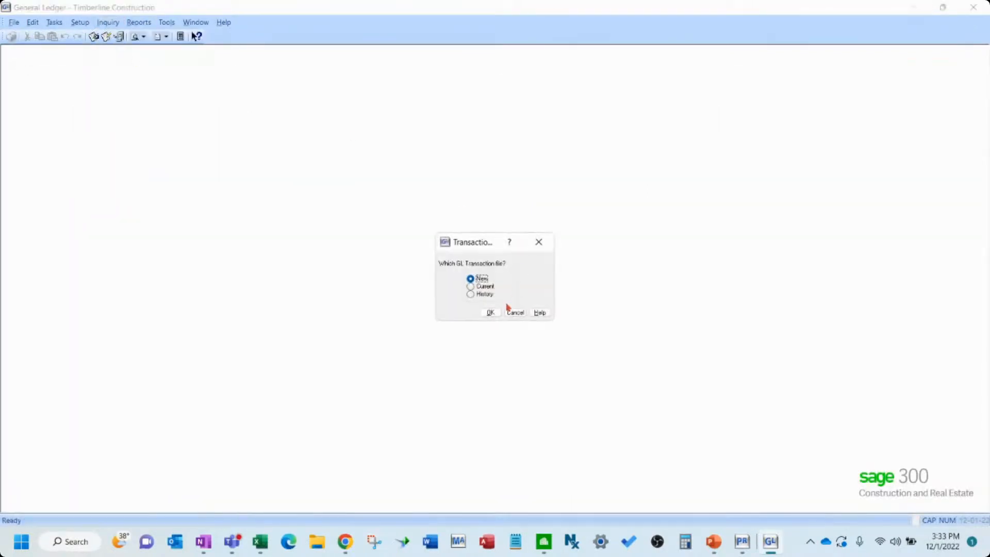
click(490, 312)
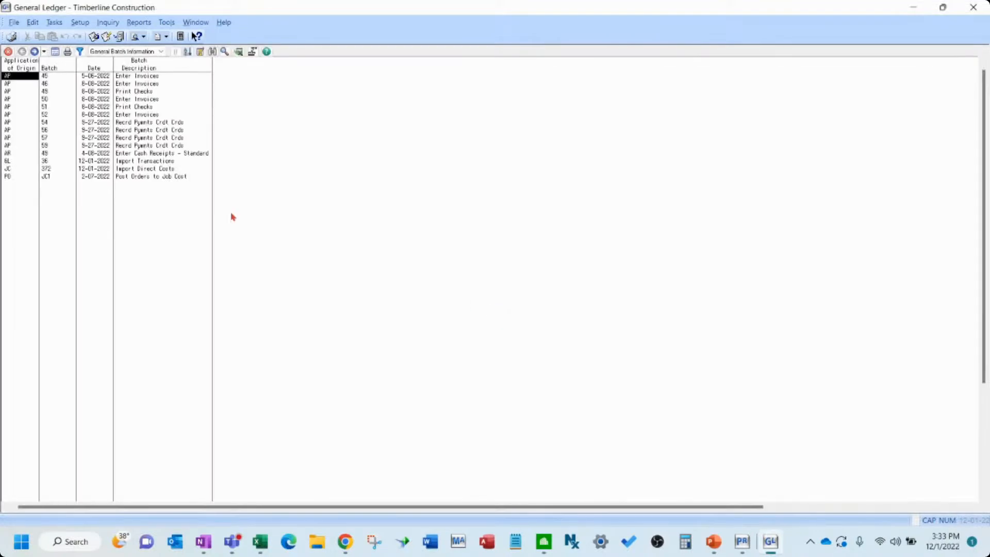
double_click(19, 163)
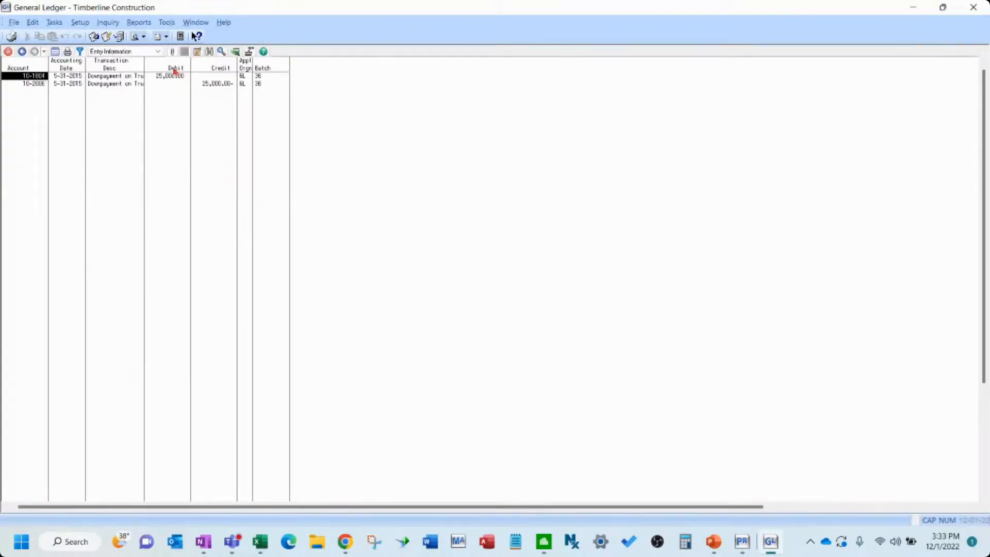
drag(144, 64, 181, 64)
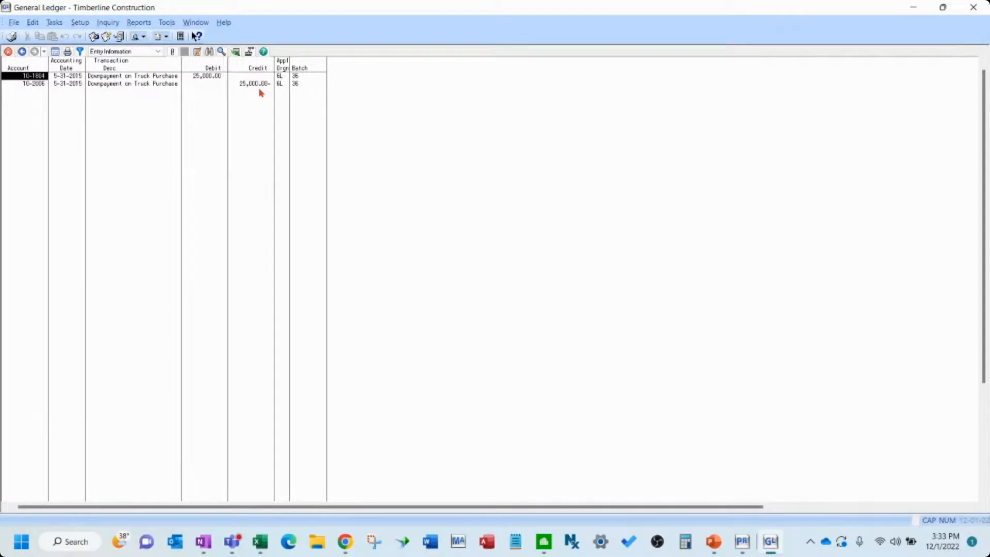
click(22, 51)
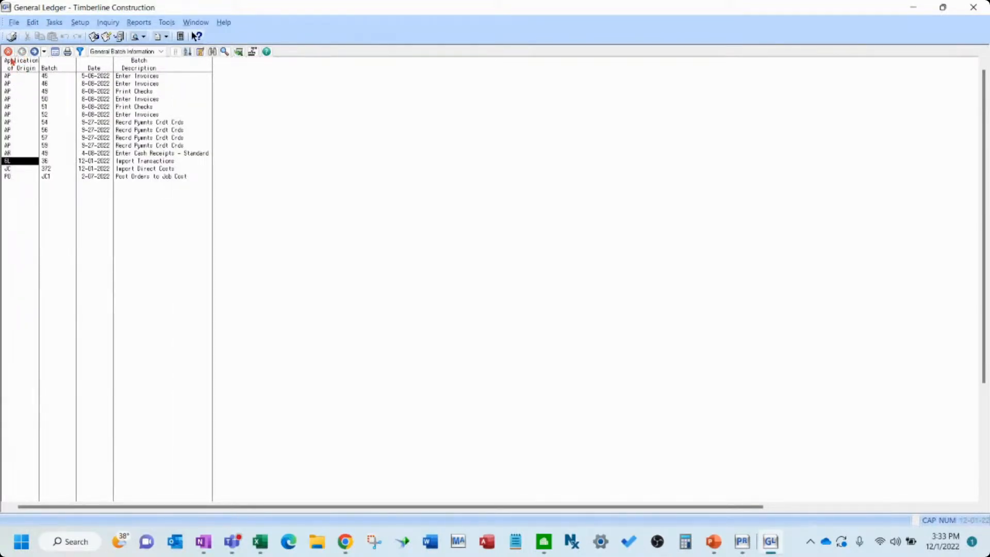
click(8, 52)
Post entries in General Ledger with the source range limited to import batch GL 36
click(54, 22)
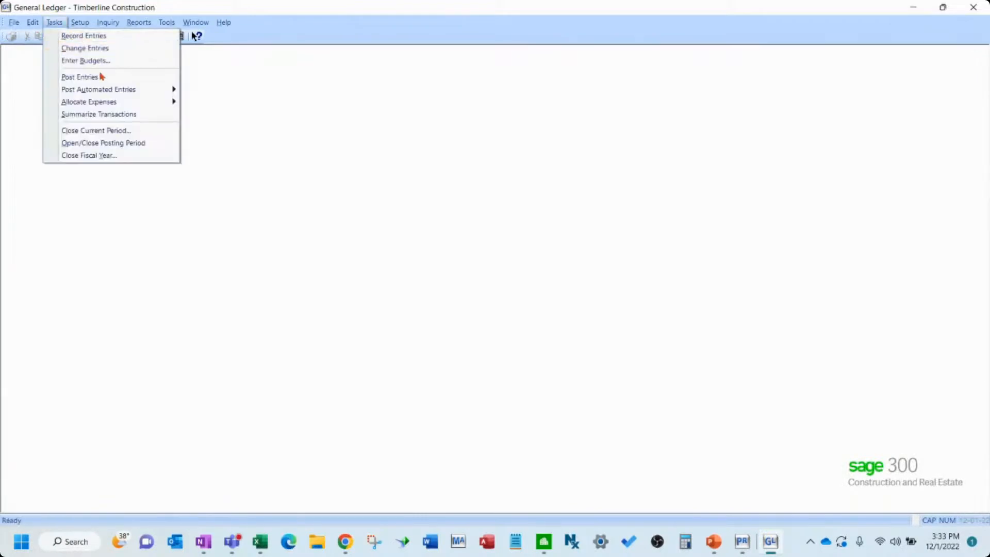
click(116, 79)
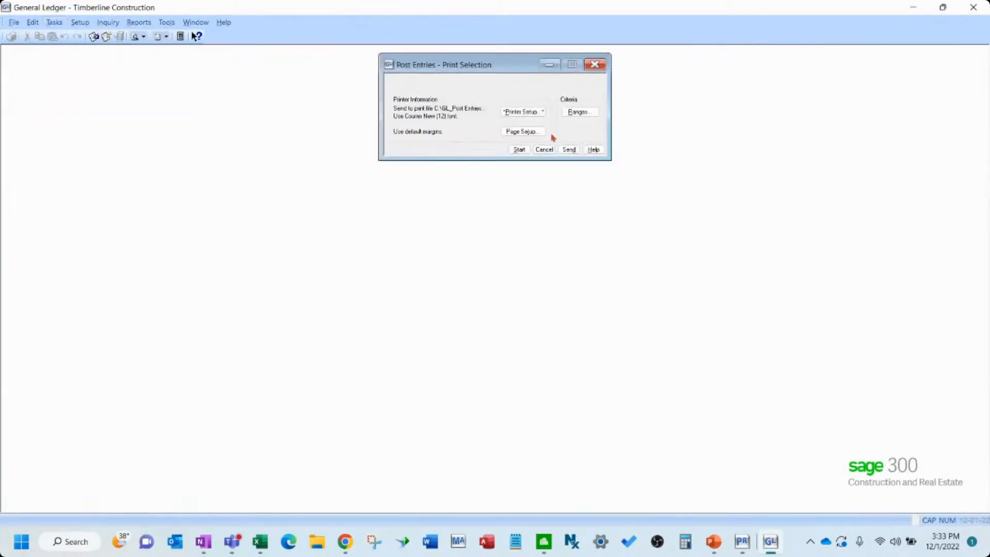
click(580, 112)
scroll(475, 287, down, 3)
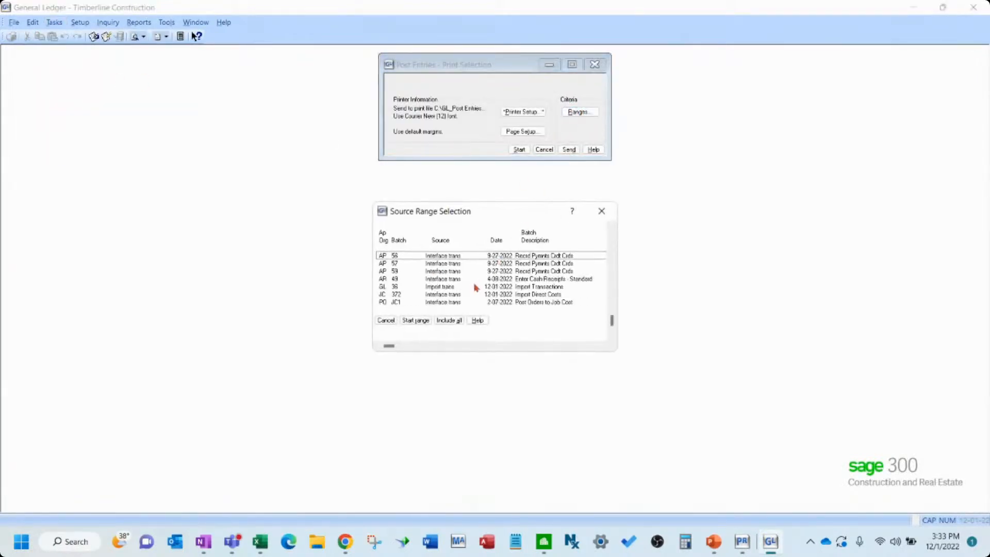
double_click(401, 289)
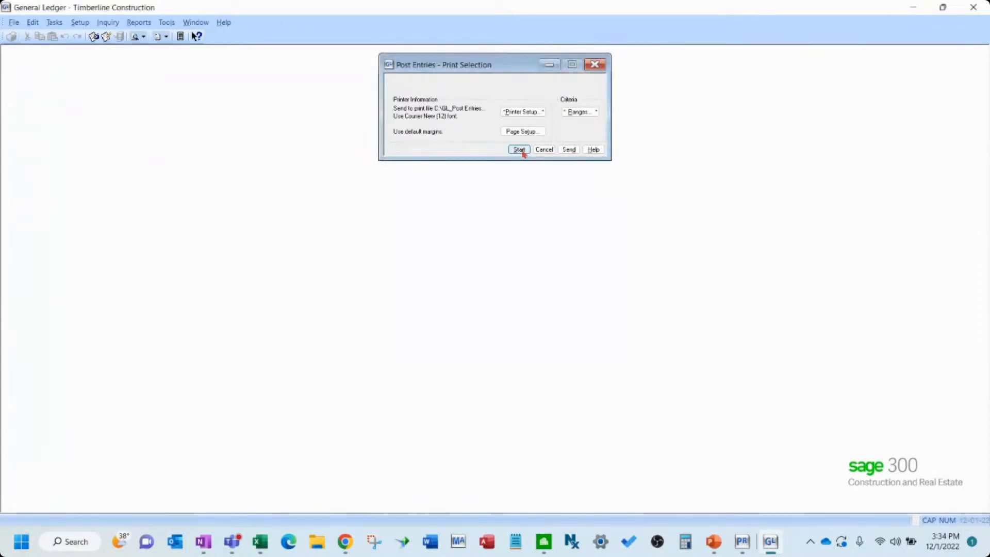
click(519, 150)
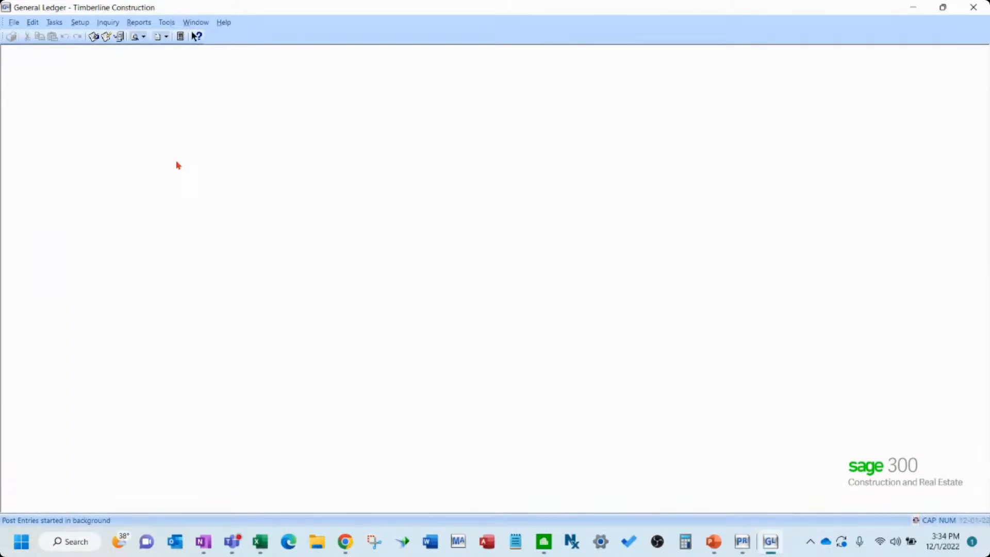
Open the account inquiry and check current period activity and current balance for 10-1804 Motor Vehicles and 10-2006 Deposits
click(116, 23)
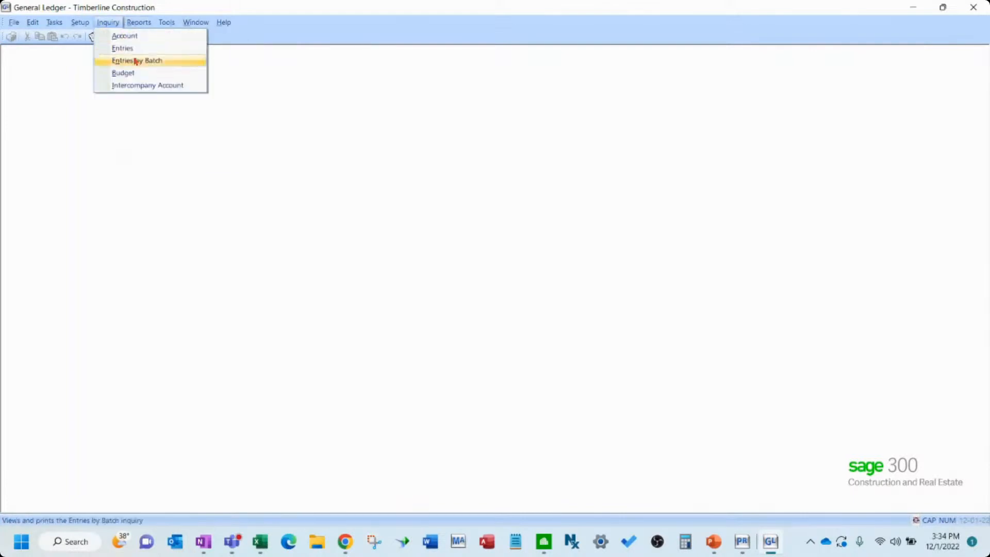
click(125, 36)
click(487, 312)
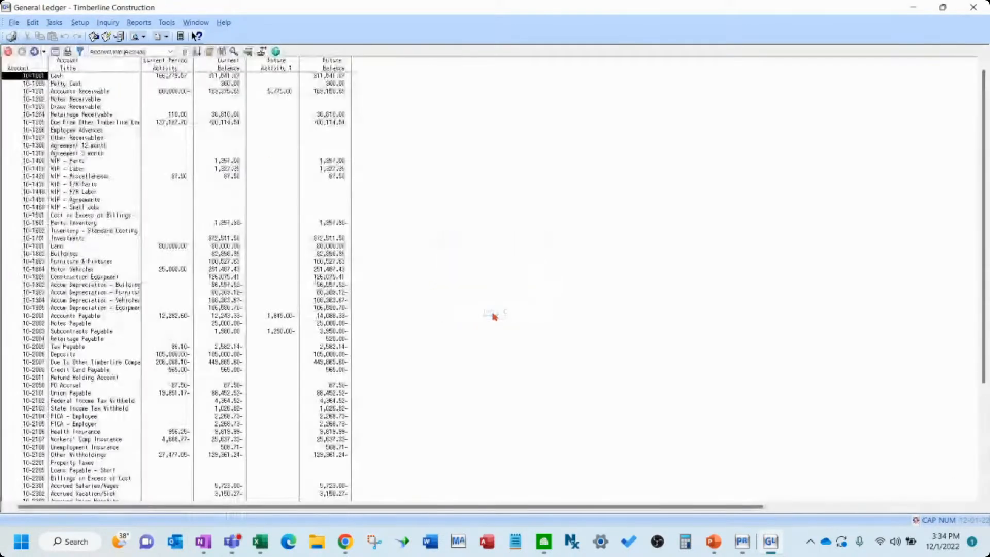
click(176, 270)
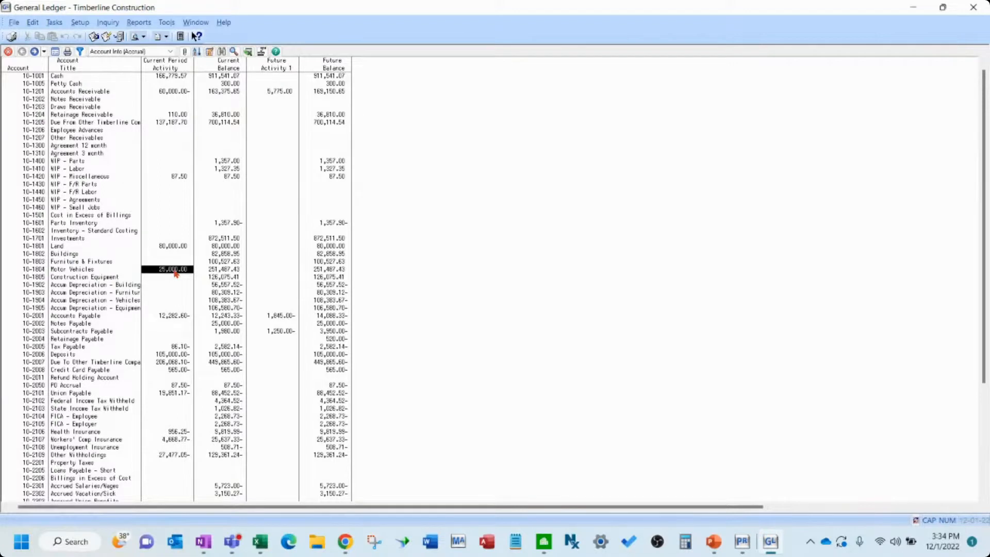
click(220, 272)
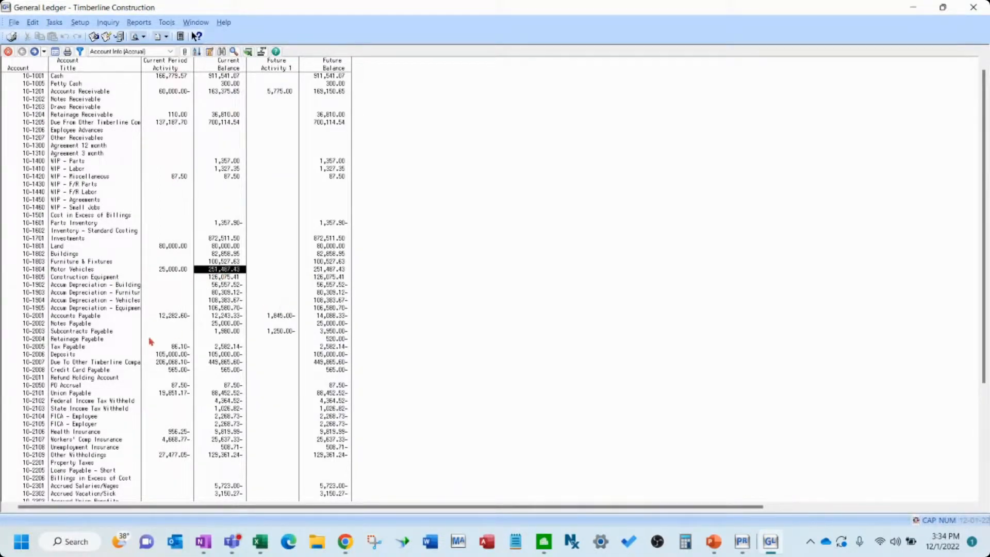
click(170, 356)
click(228, 356)
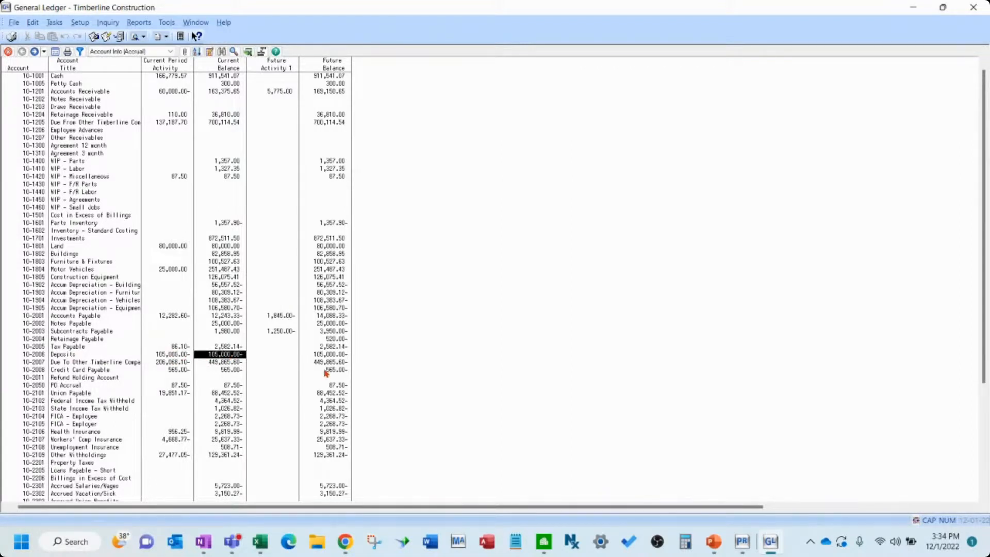
click(180, 357)
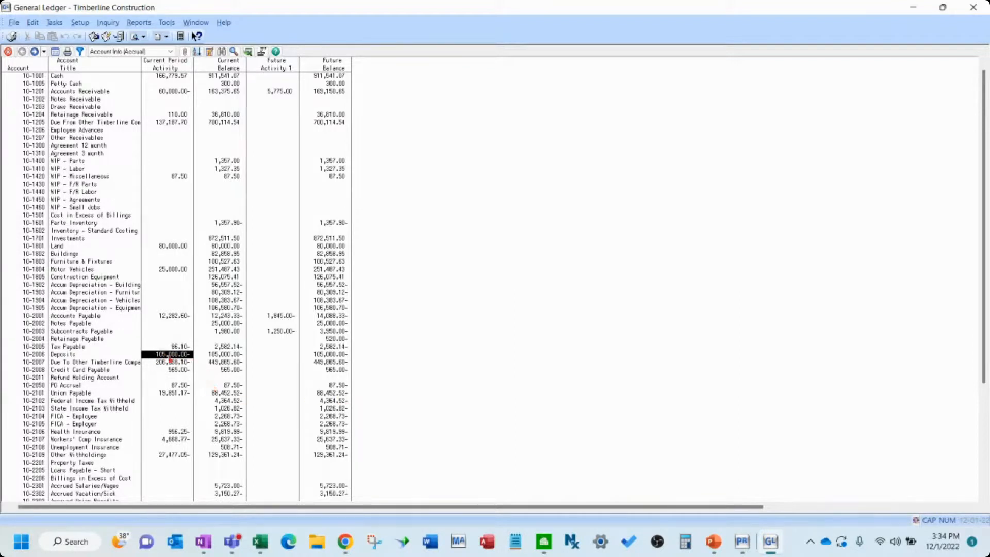
click(233, 347)
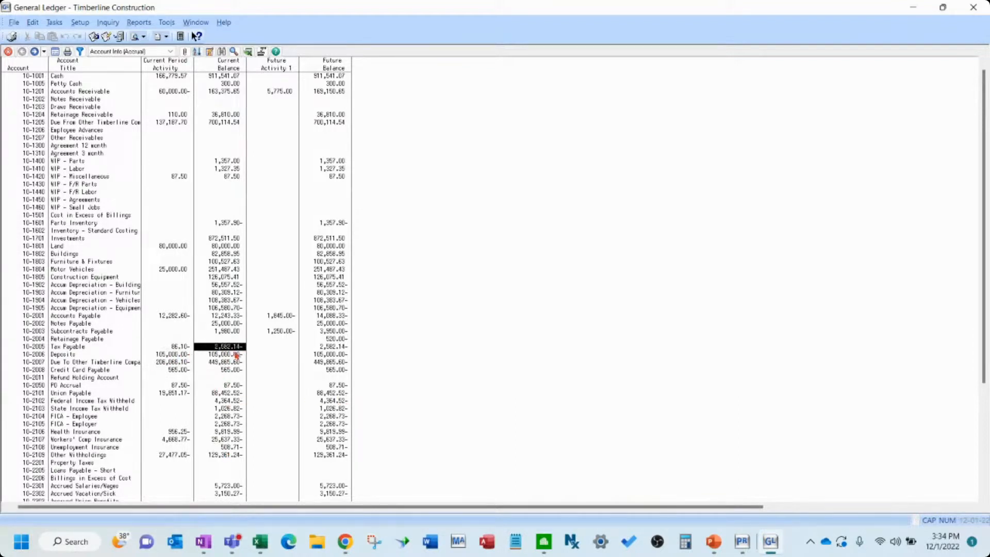
click(238, 356)
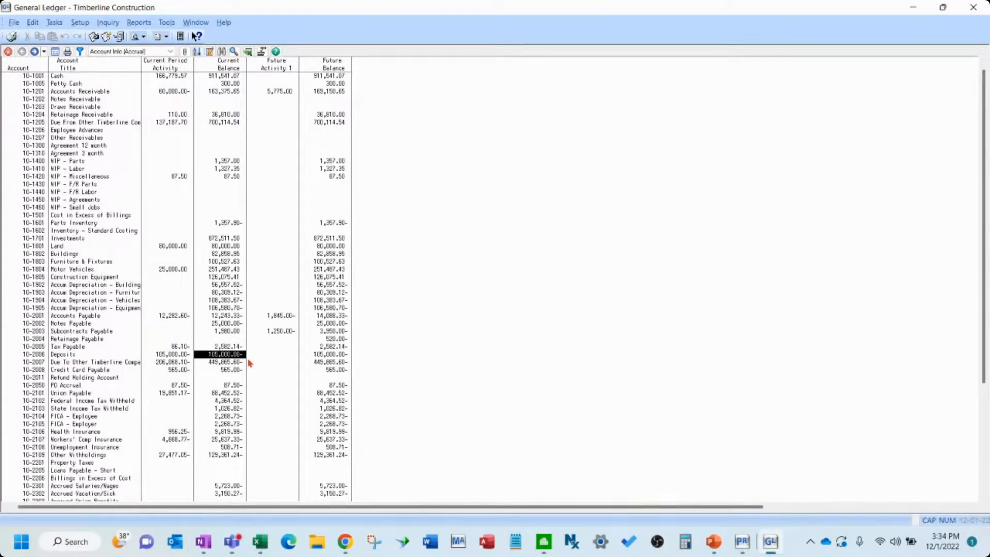
Switch to the GL ENTRY IMPORT FILE workbook in Excel and review the concatenation column from U6 down to U14
click(259, 542)
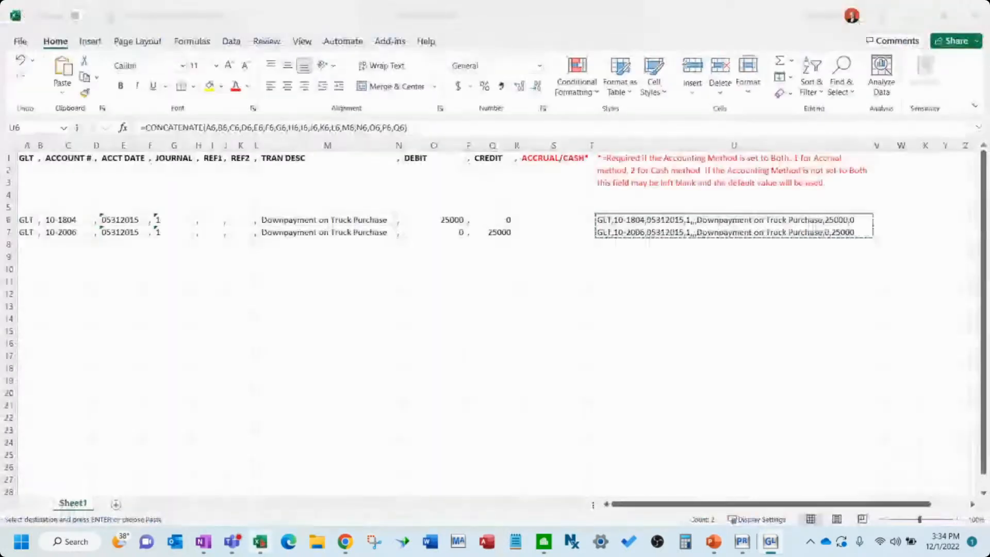
click(528, 309)
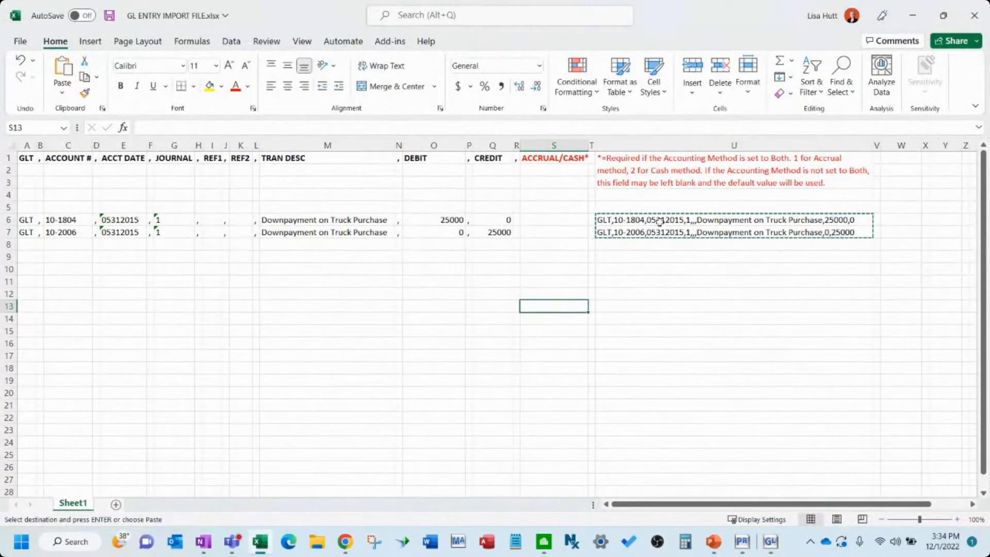
drag(663, 220, 663, 320)
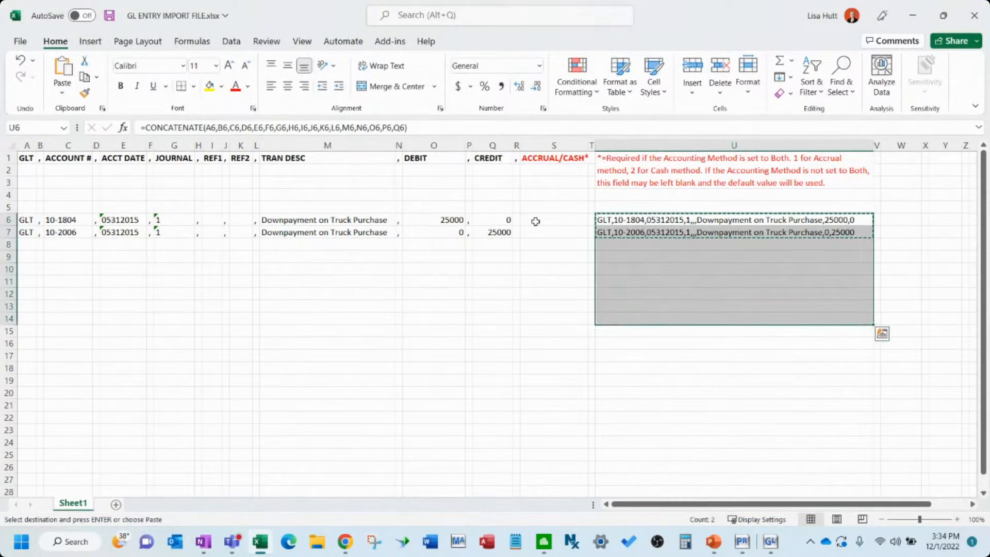
click(384, 318)
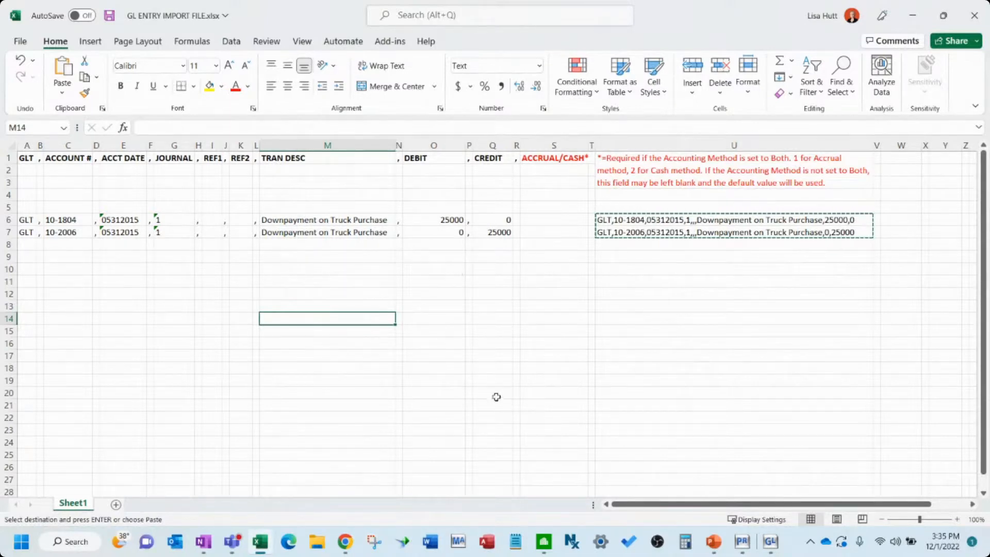
Switch to General Ledger, inquire on new entries by batch, and open JC batch 372 to examine its entries
click(770, 542)
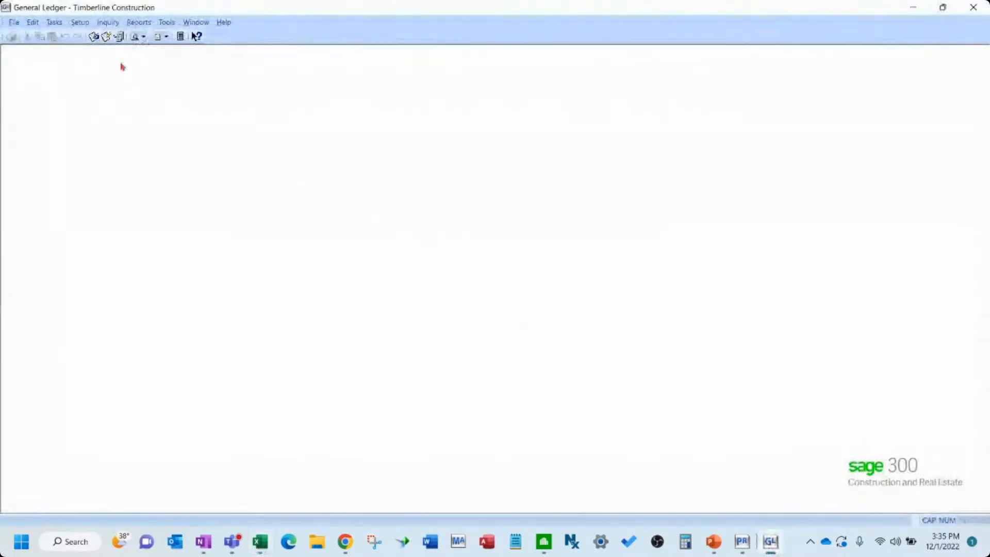
click(108, 22)
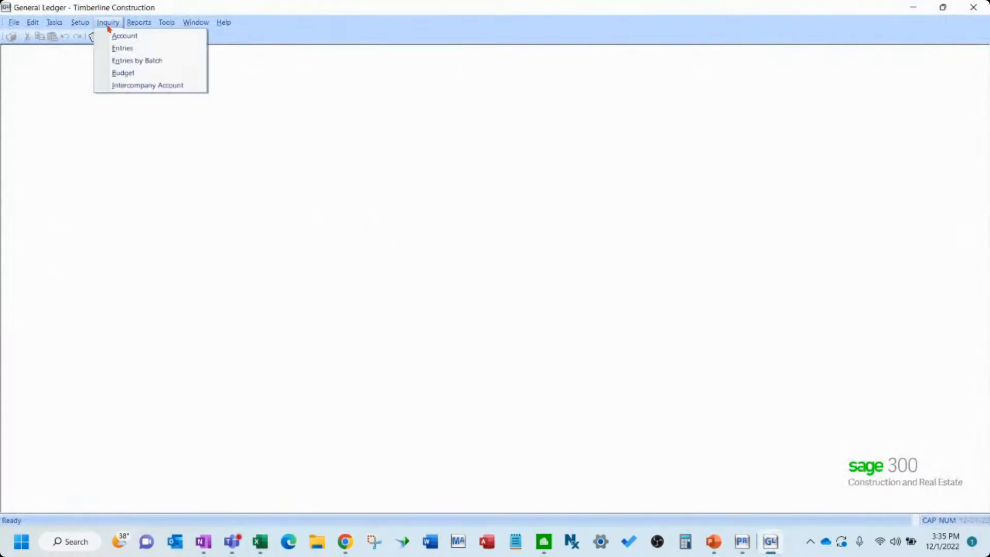
click(128, 62)
click(490, 311)
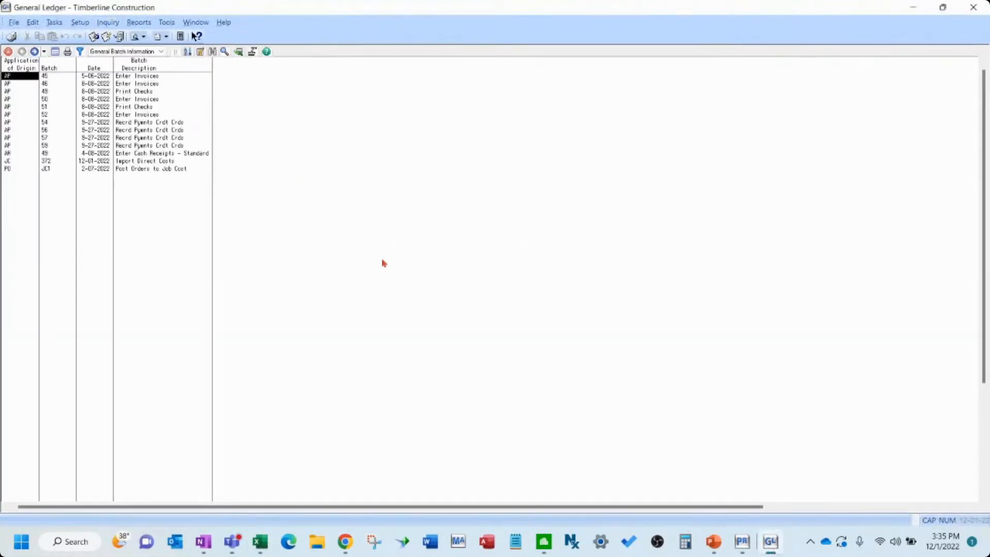
double_click(15, 163)
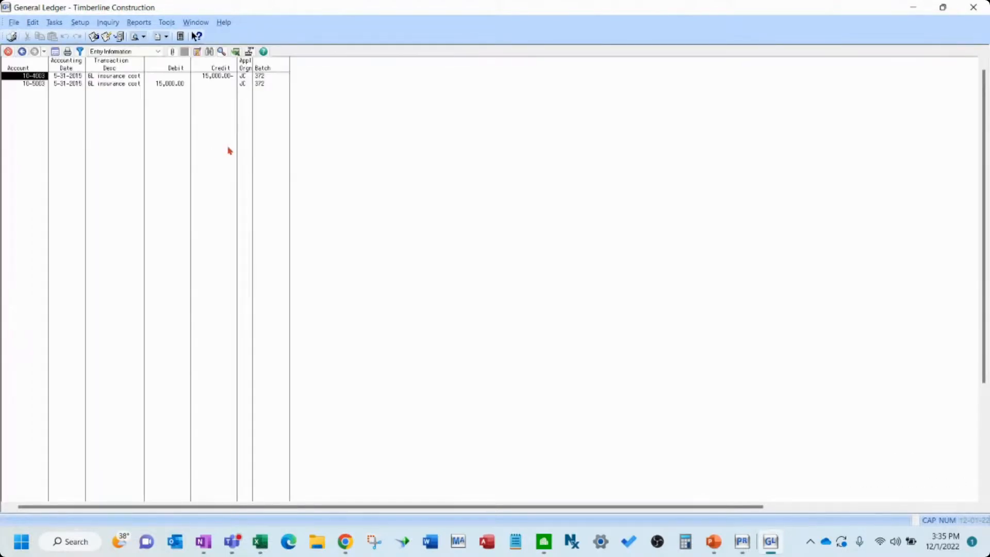
Switch to the GL ENTRY IMPORT FILE workbook in Excel and review the transaction description in M6 and the header row A1:Q1
click(260, 542)
click(329, 257)
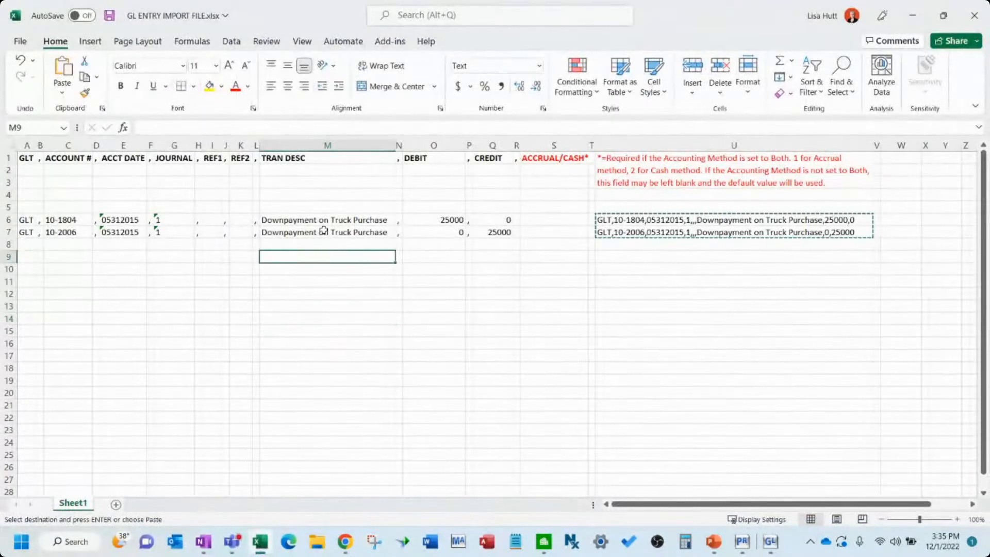
click(325, 220)
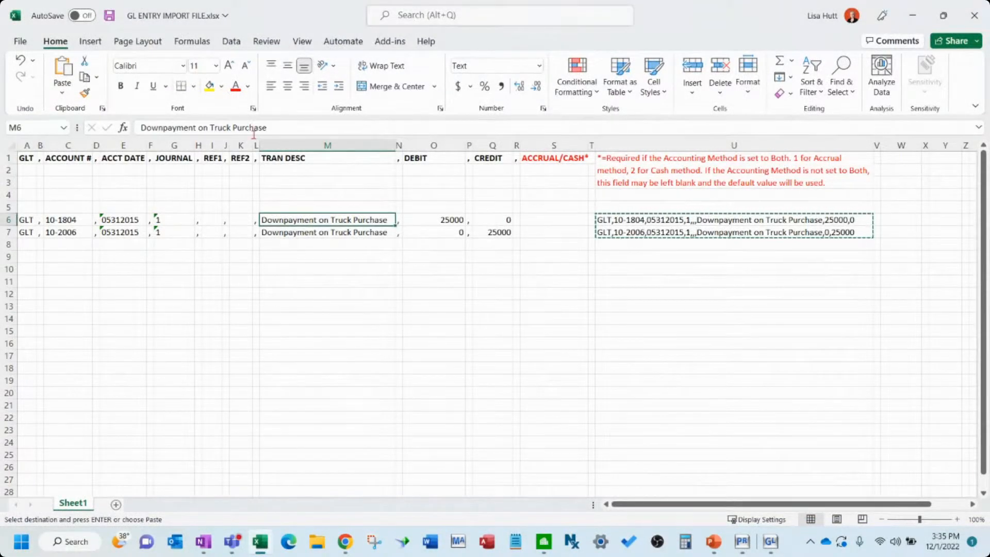
click(392, 385)
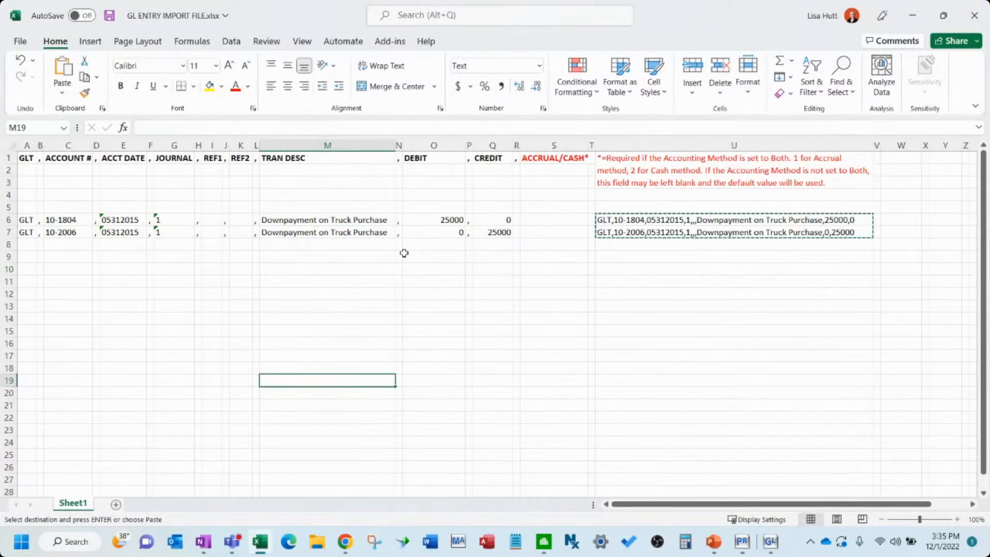
click(329, 294)
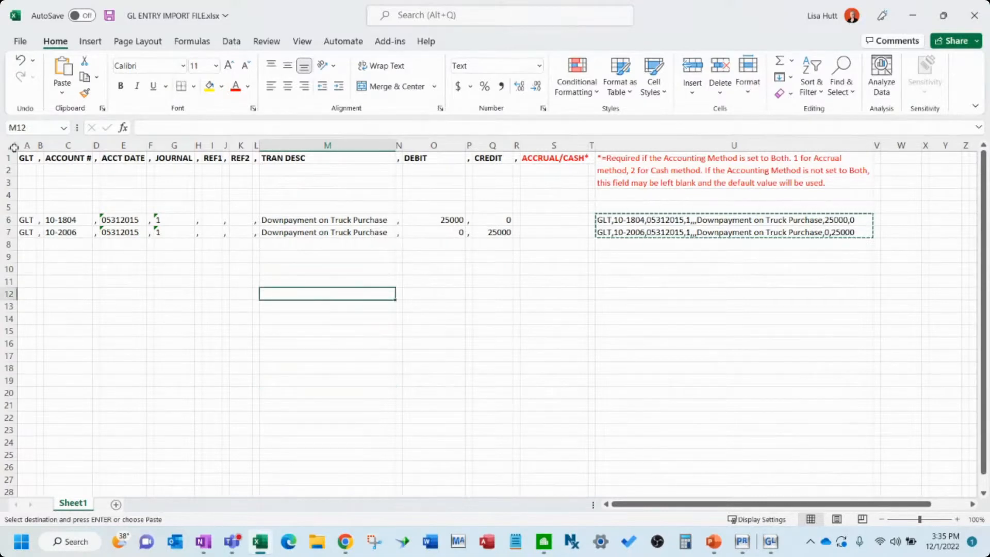
drag(23, 157, 508, 158)
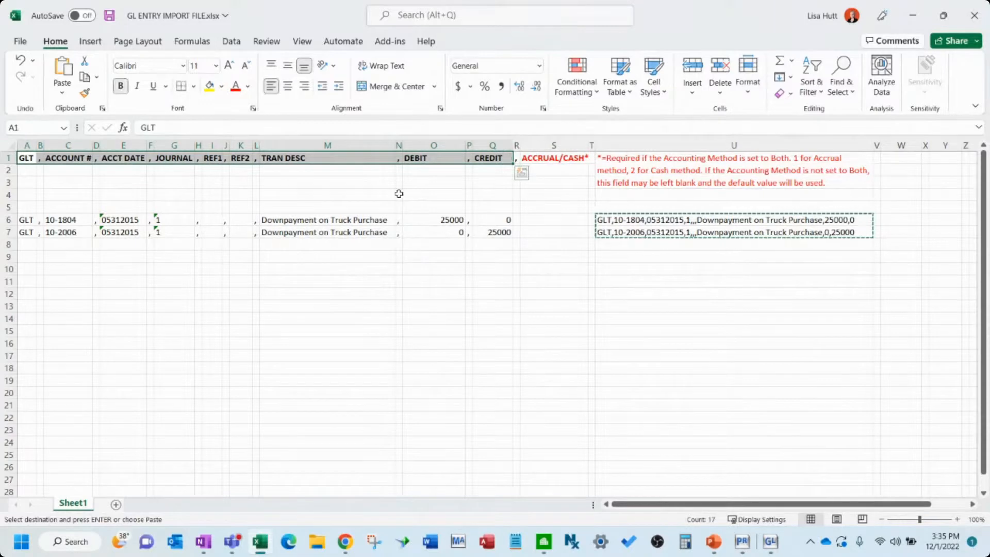
click(294, 206)
click(298, 330)
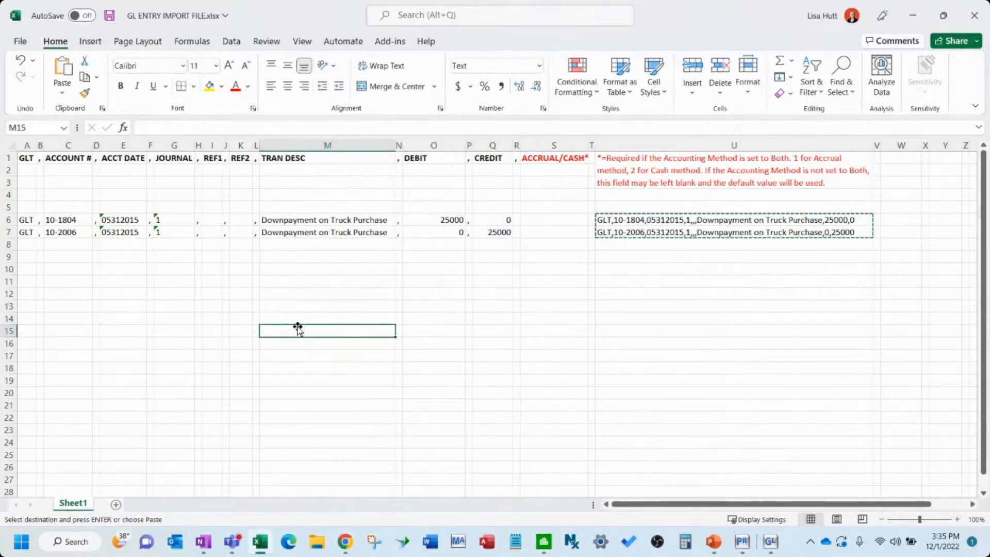
click(299, 269)
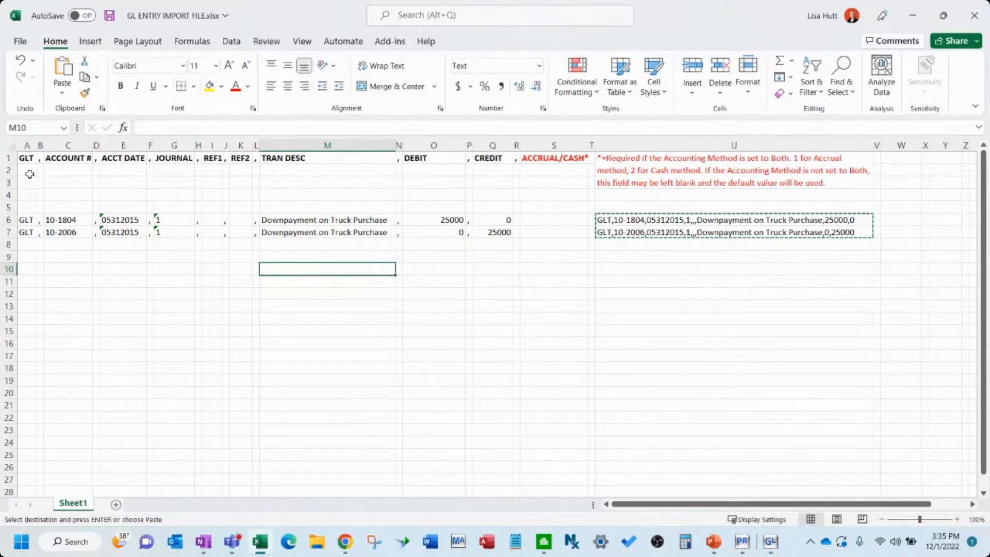
Format the entry cells A3:S15 as Text
drag(127, 208, 127, 252)
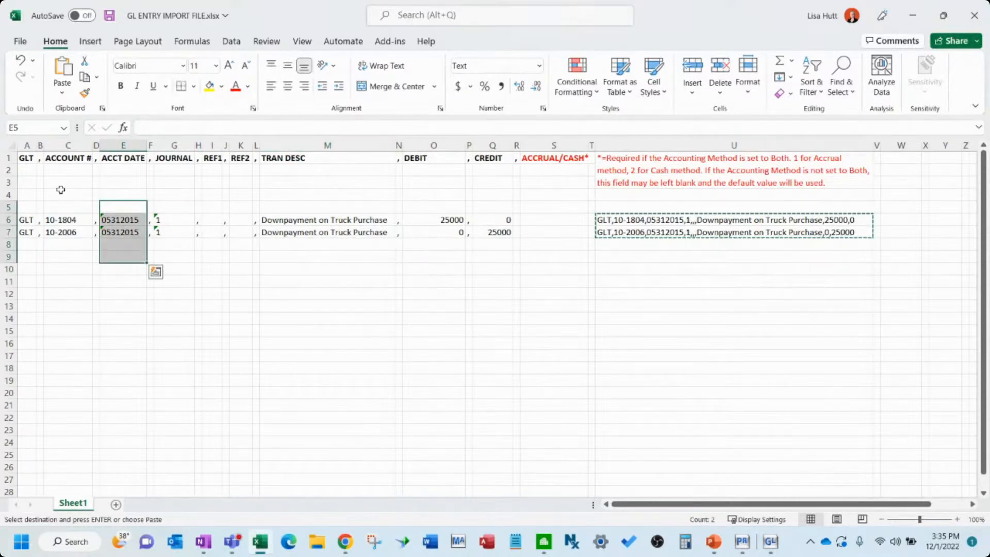
drag(23, 181, 575, 336)
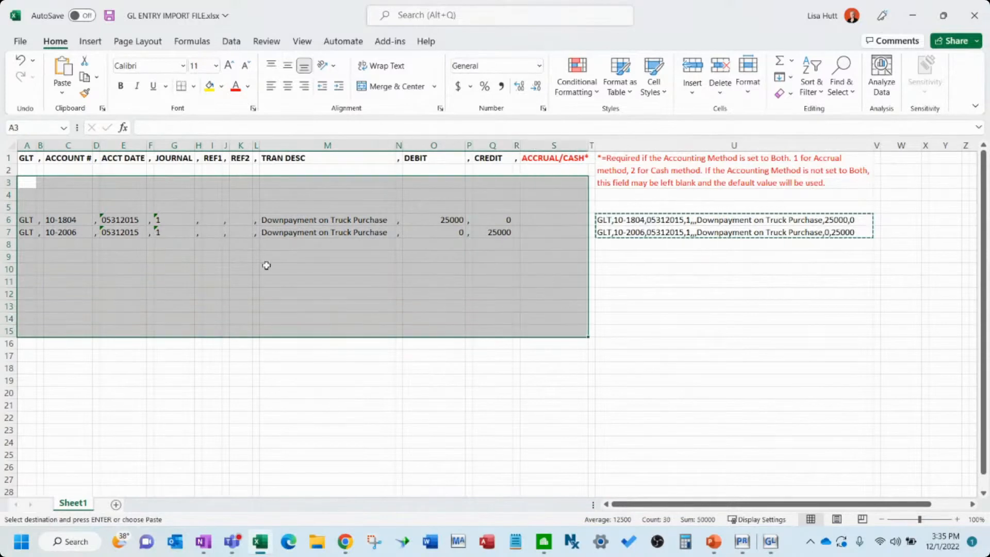
right_click(297, 254)
click(398, 460)
click(262, 339)
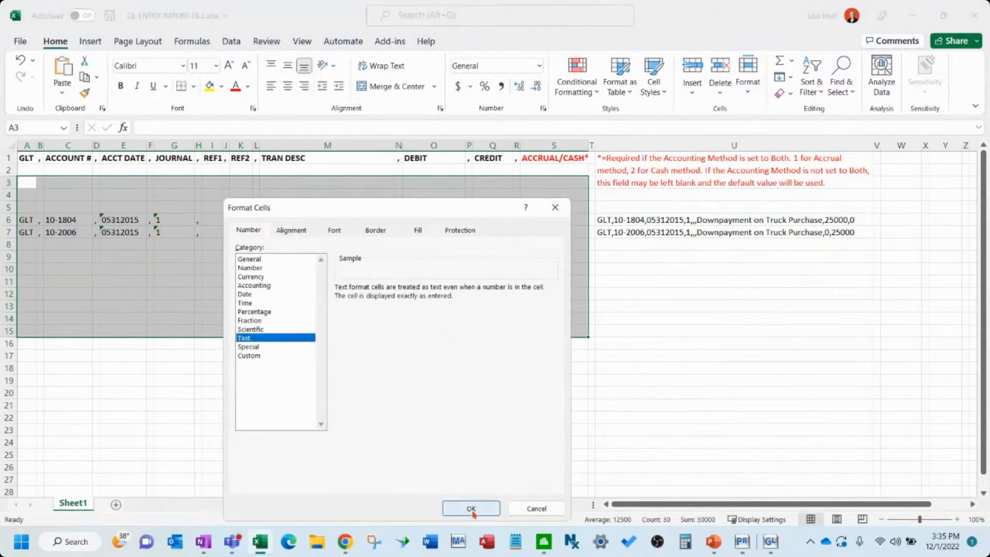
key(Return)
click(670, 291)
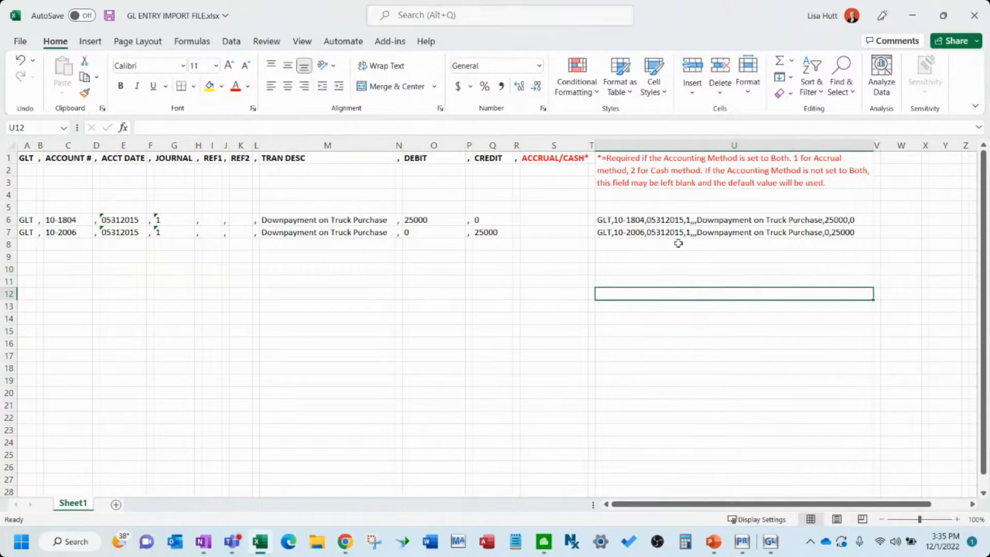
Review the import lines in column U, the accounting method note in U1, and the debit, credit and ACCRUAL/CASH columns
click(679, 259)
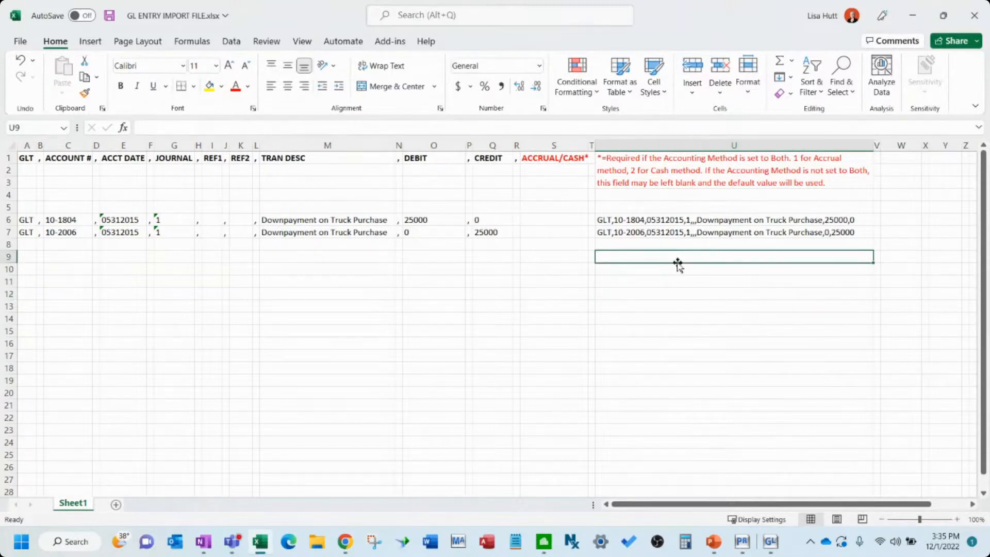
click(680, 317)
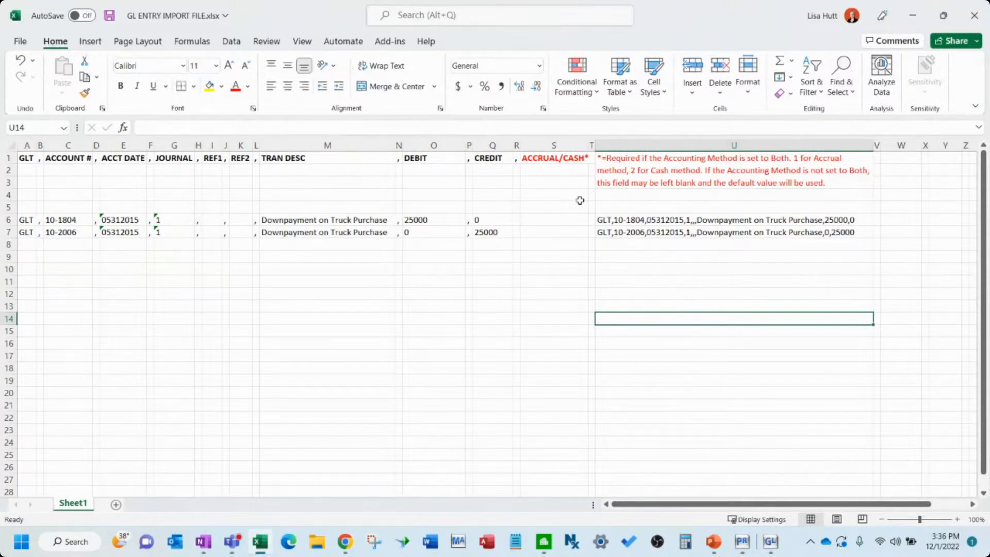
key(Up)
key(Up)
key(Up)
key(Up)
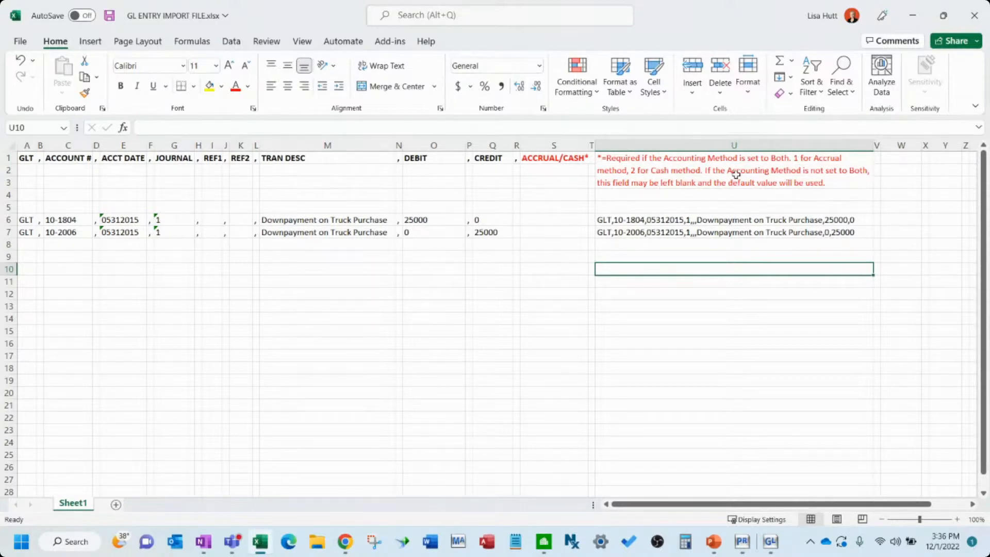
click(699, 168)
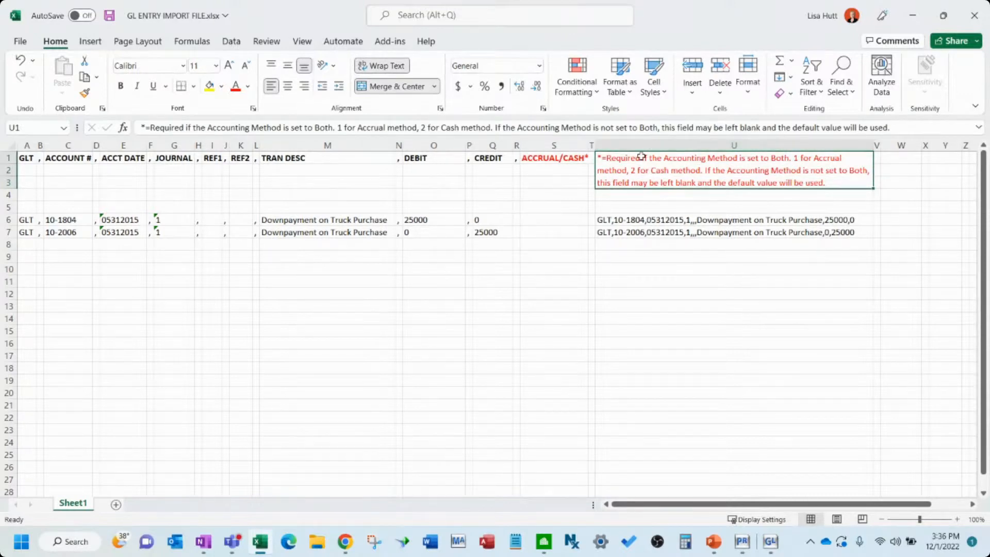
drag(412, 220, 508, 281)
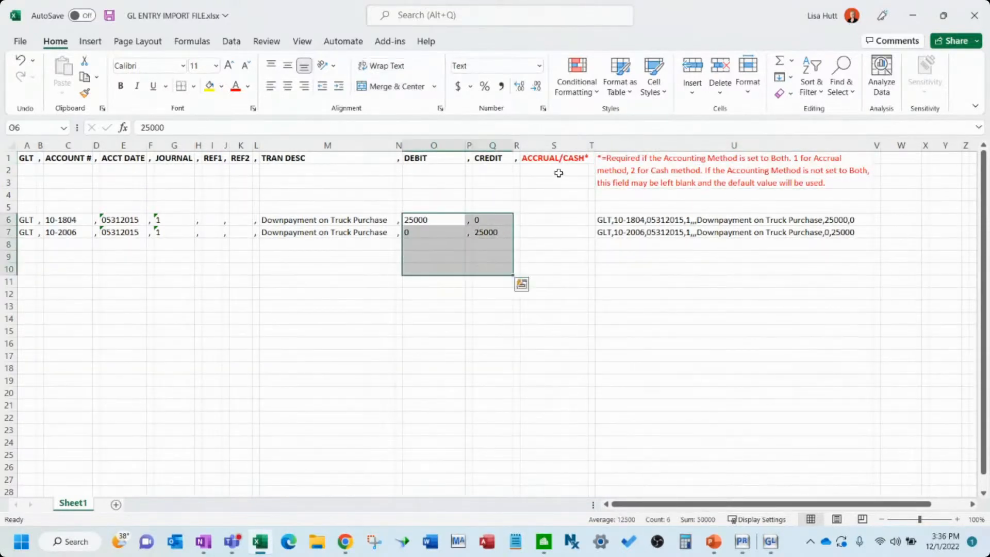
drag(555, 170, 556, 301)
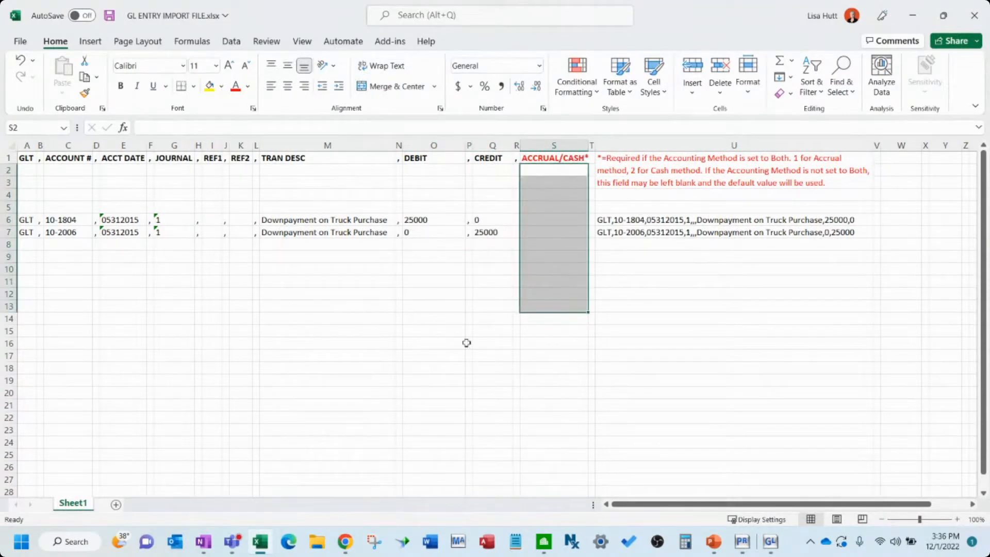